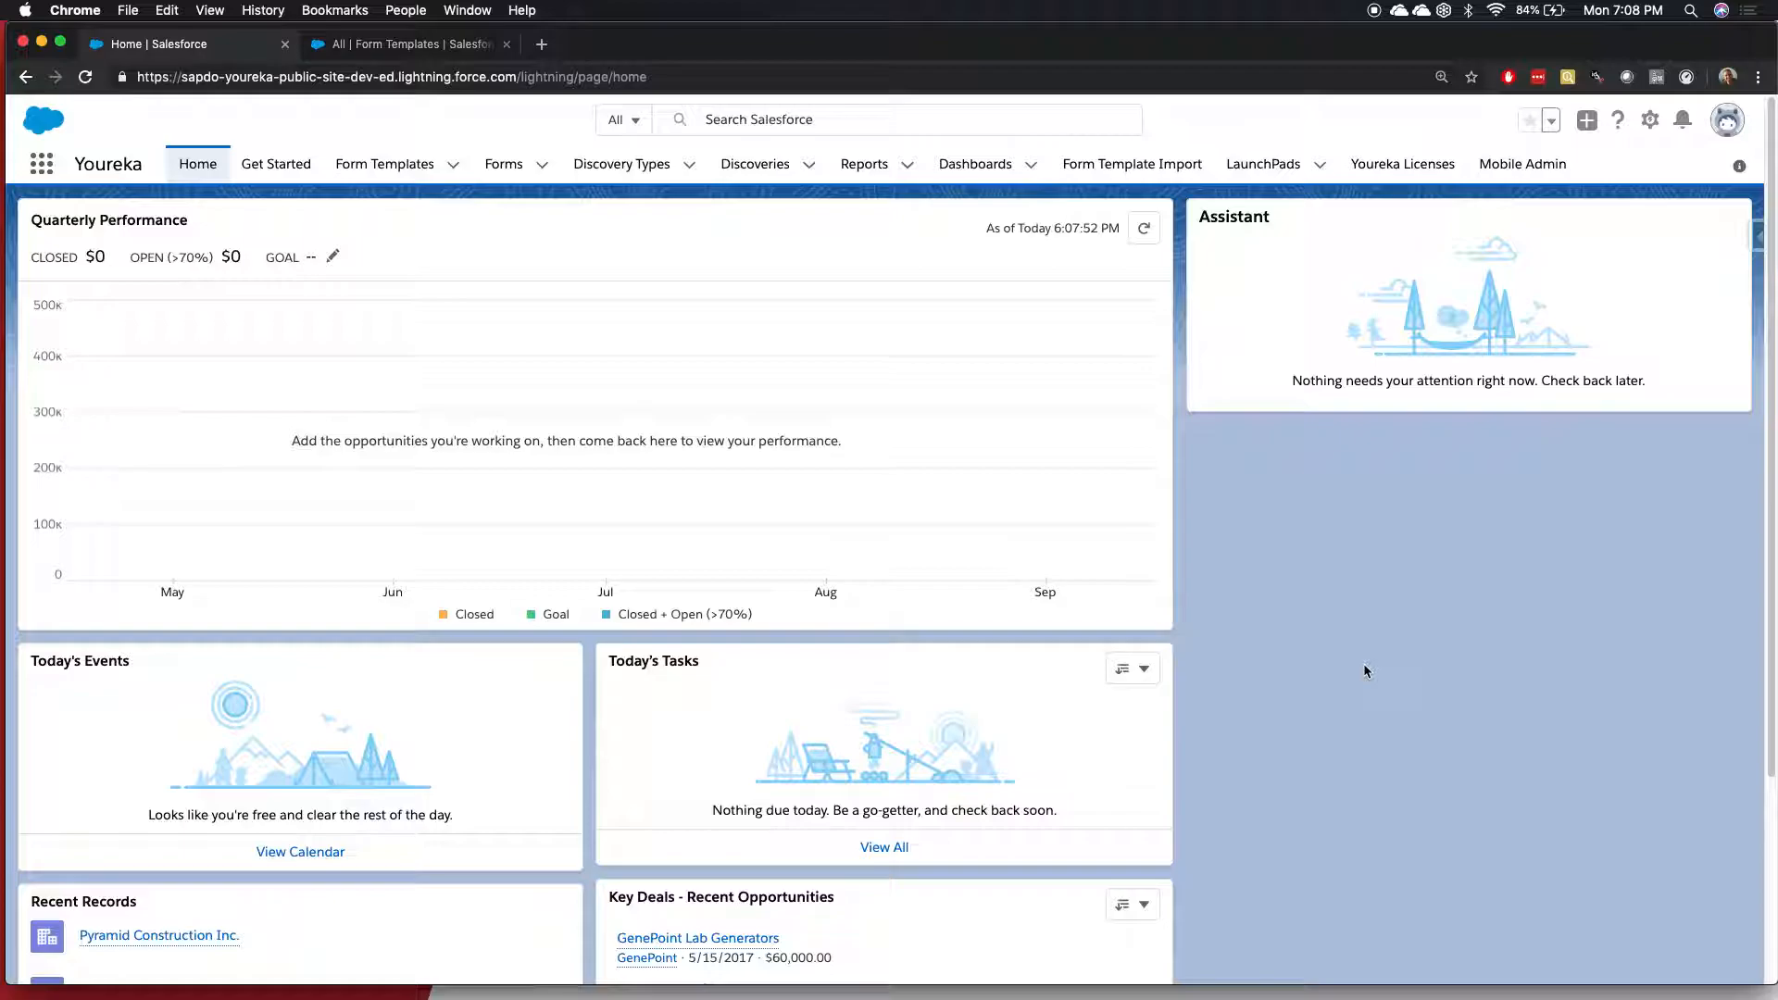
Switch to the Youreka Tutorial app and open its Form Templates list.
{"action": "left_click", "coordinate": [41, 164]}
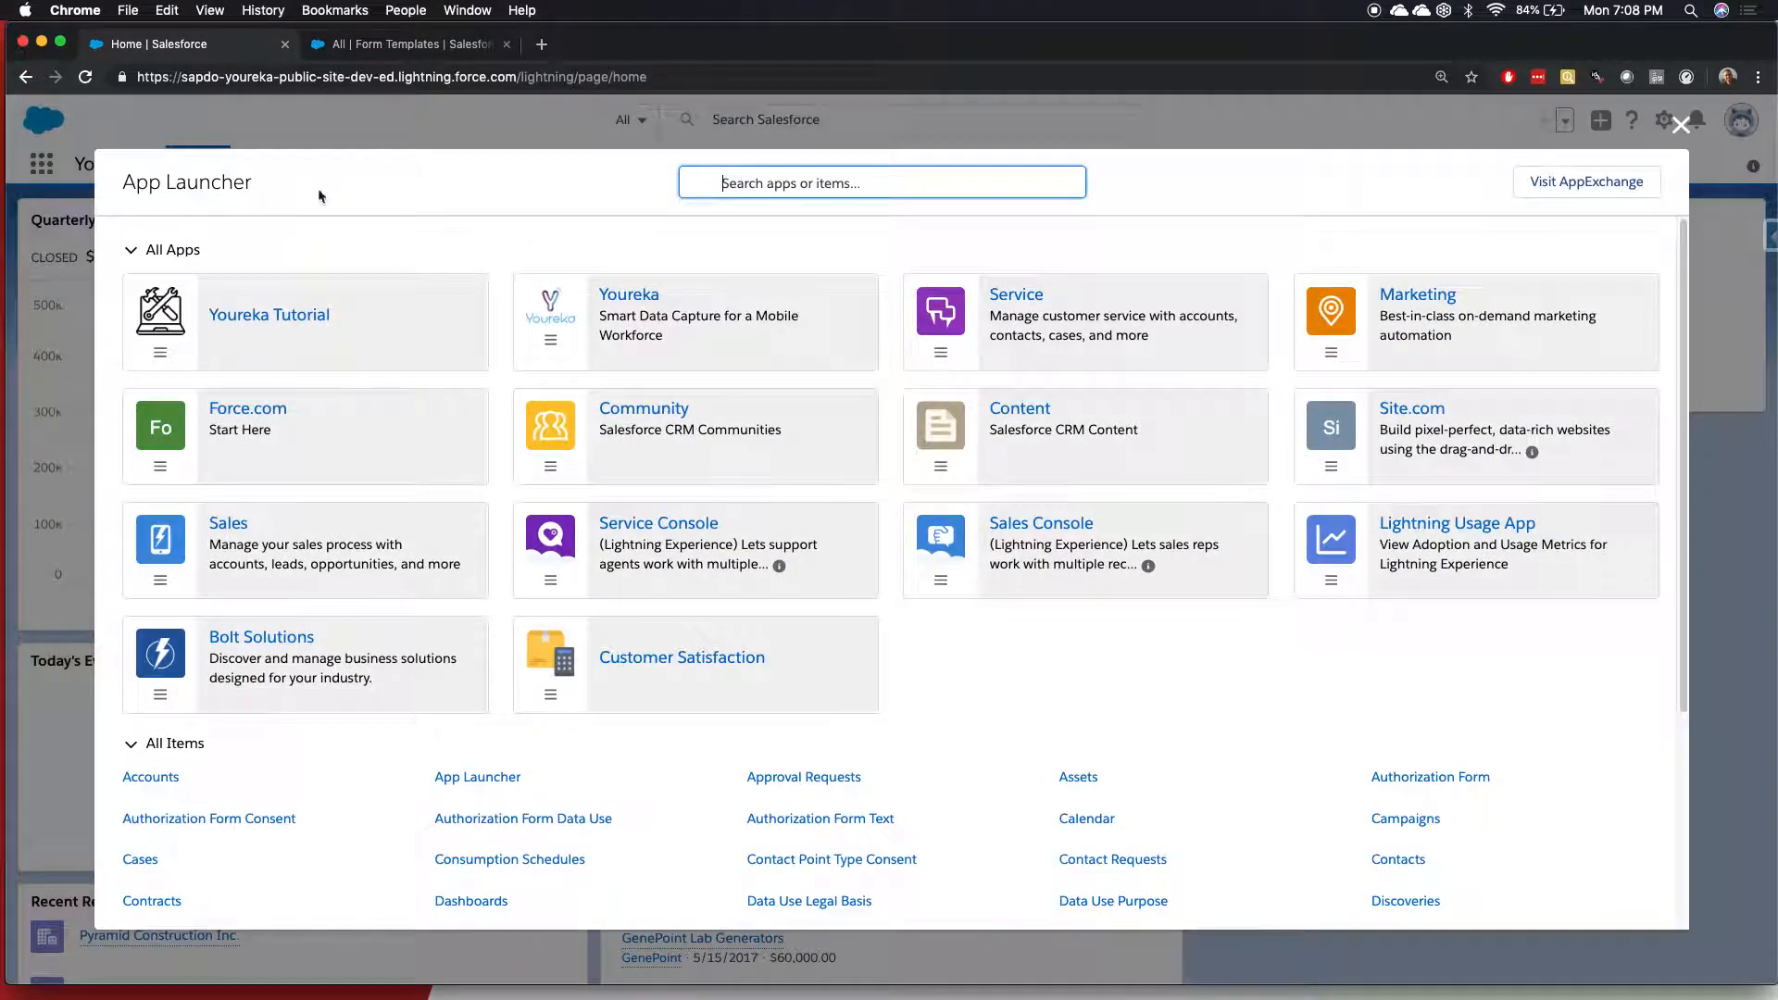
{"action": "left_click", "coordinate": [320, 323]}
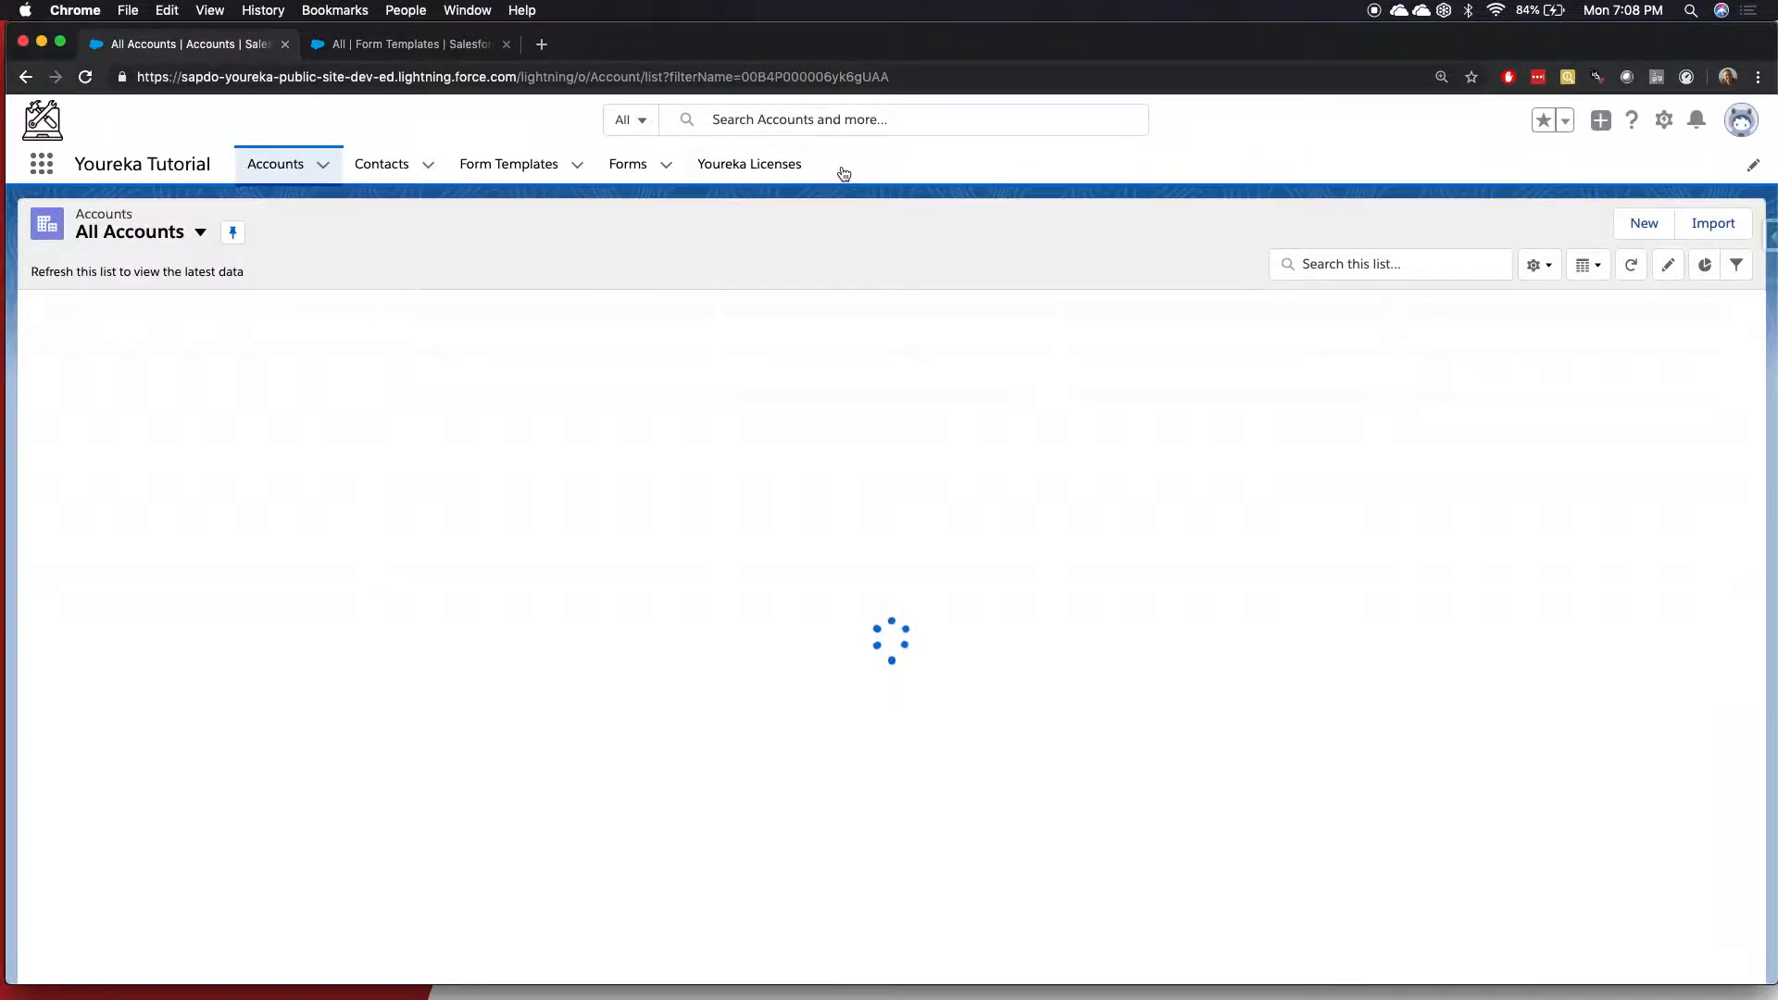
{"action": "left_click", "coordinate": [508, 167]}
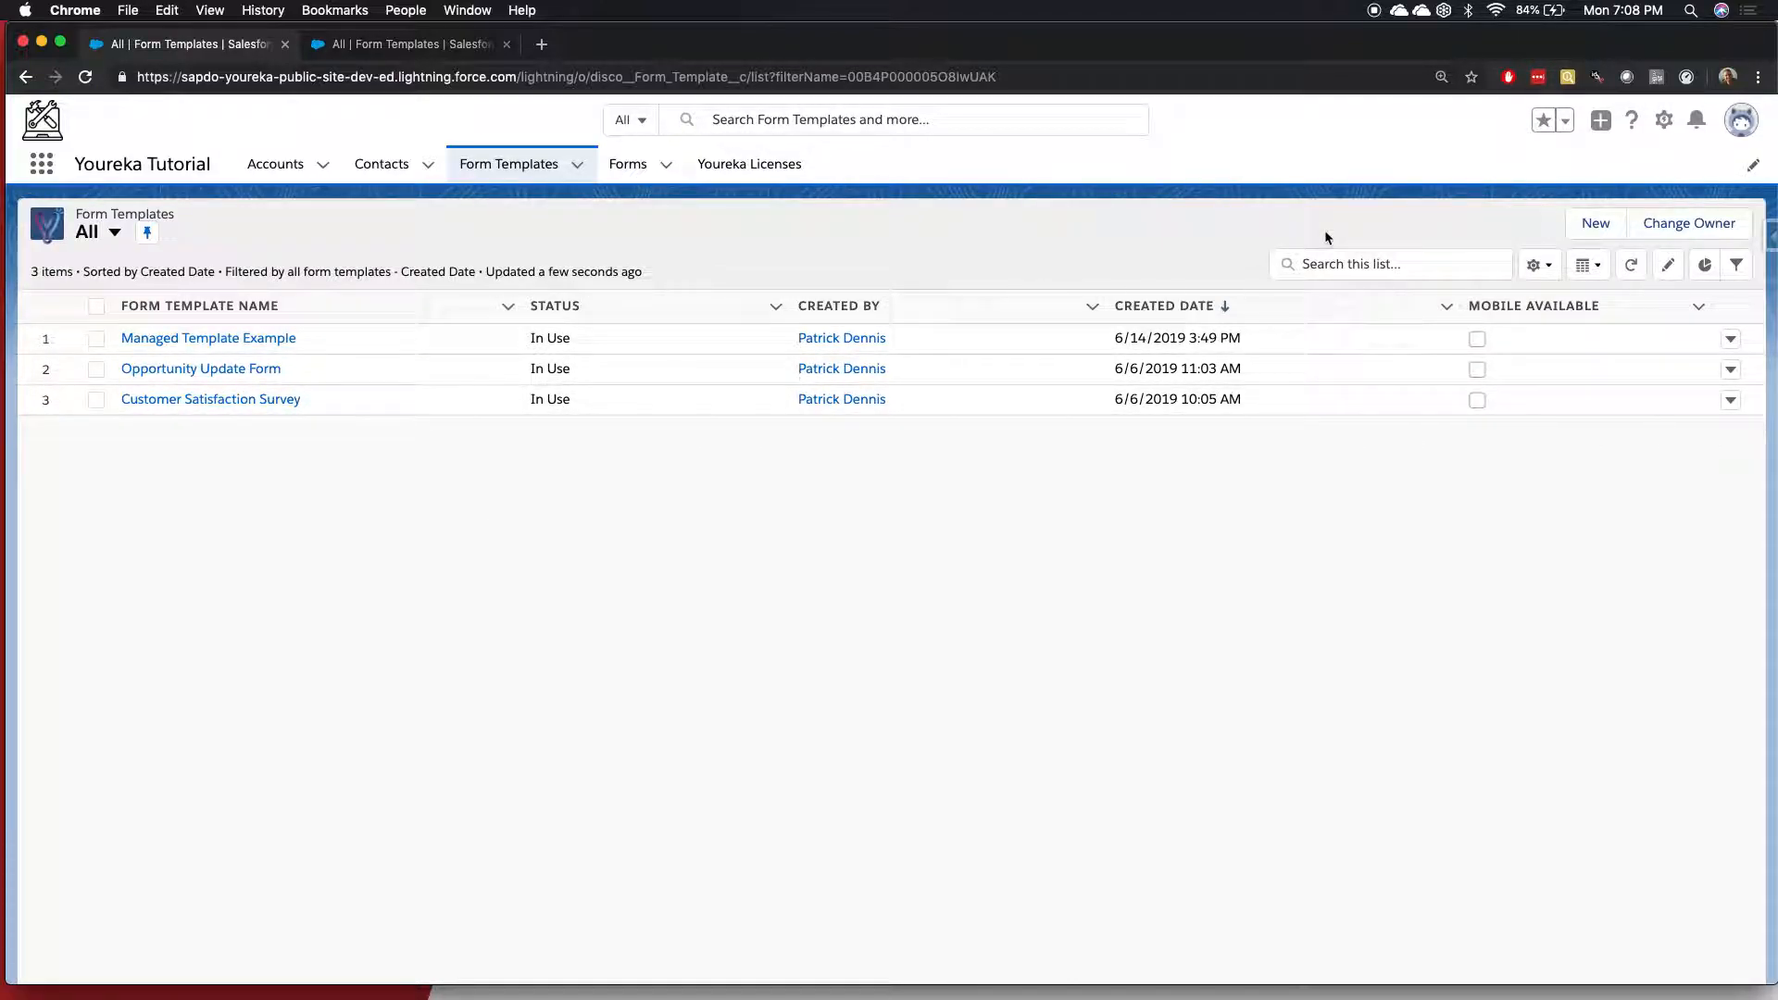
Create a new standard form template named "Getting Started with the Template Builder".
{"action": "left_click", "coordinate": [1582, 225]}
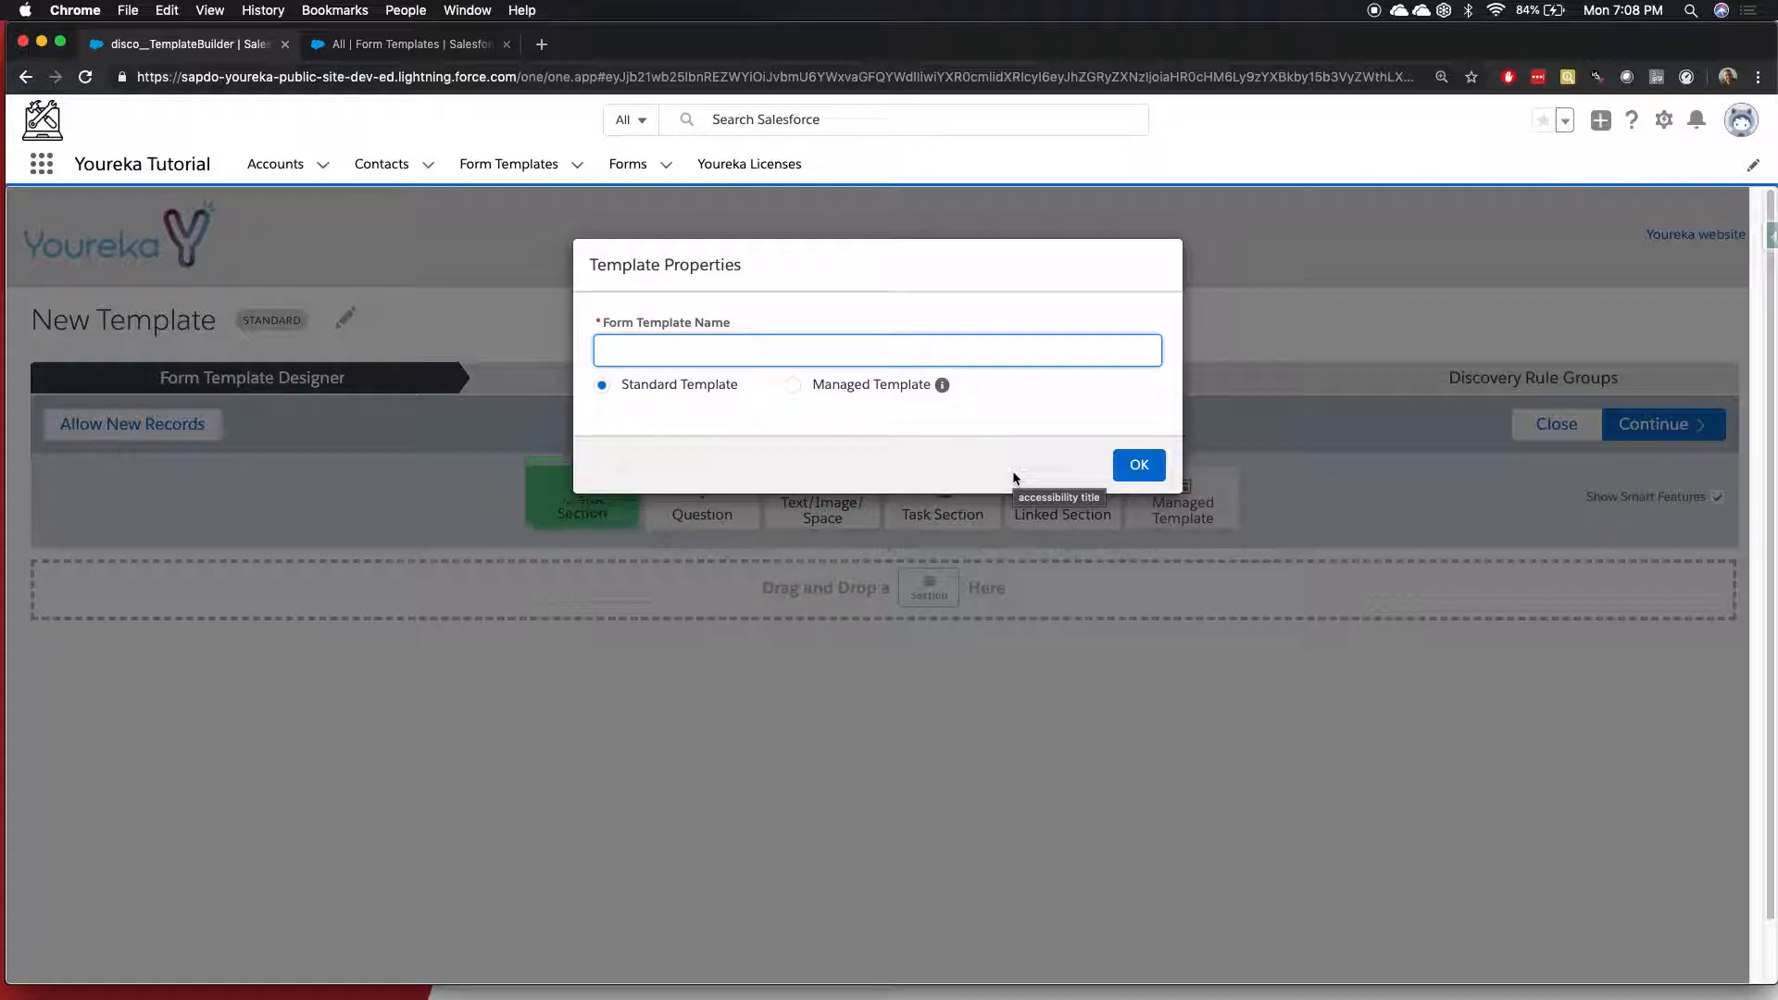
{"action": "type", "text": "Getting "}
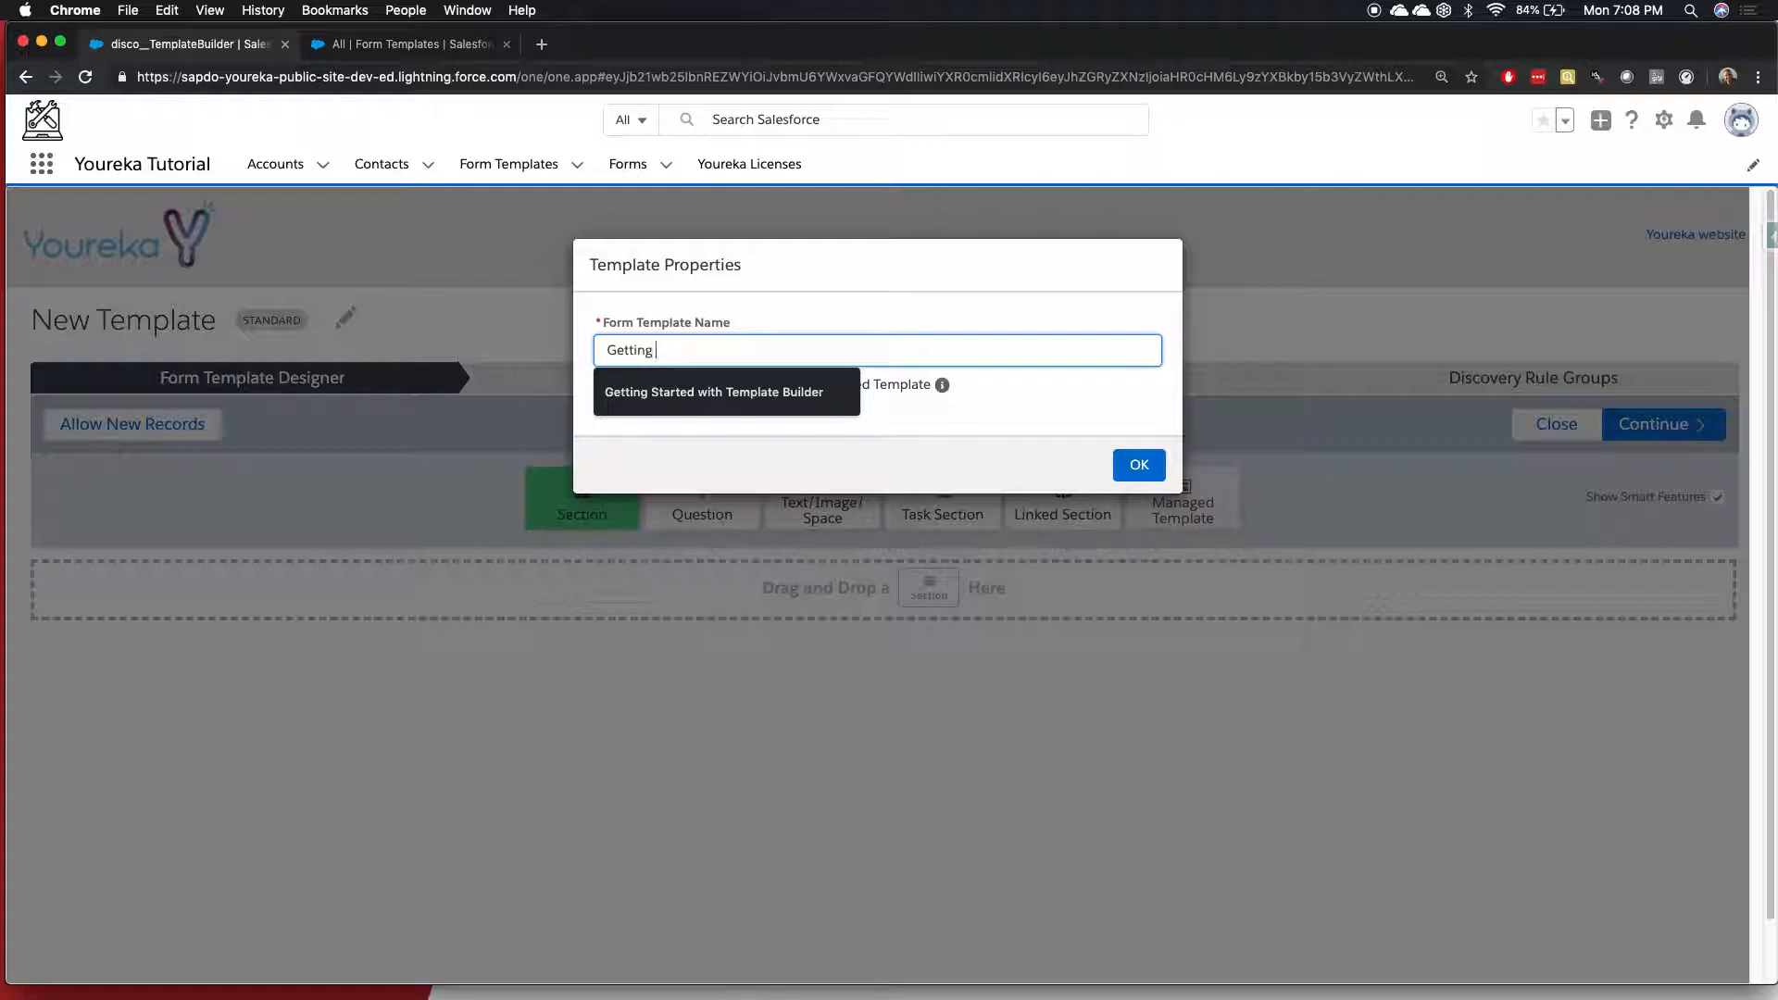
{"action": "type", "text": "Started with the Template Builder"}
{"action": "left_click", "coordinate": [1159, 470]}
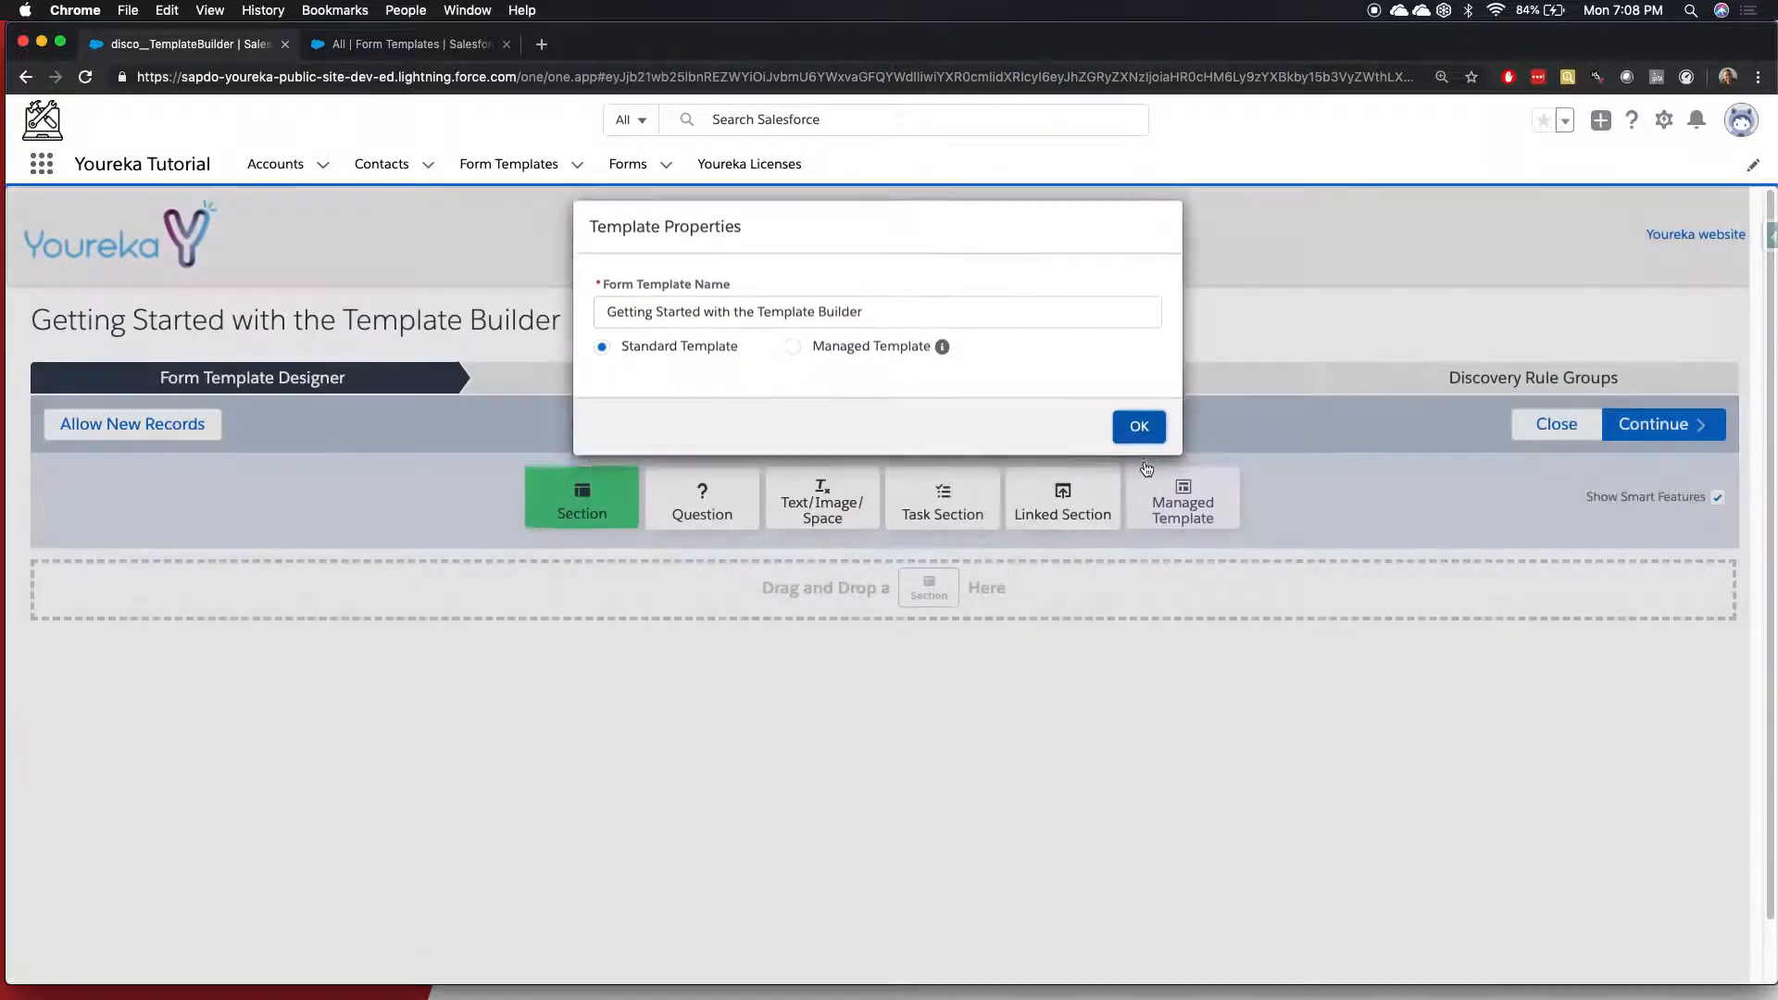
Add a section named "General Information" to the empty form template and save it.
{"action": "scroll", "coordinate": [708, 740], "scroll_direction": "down", "scroll_amount": 1}
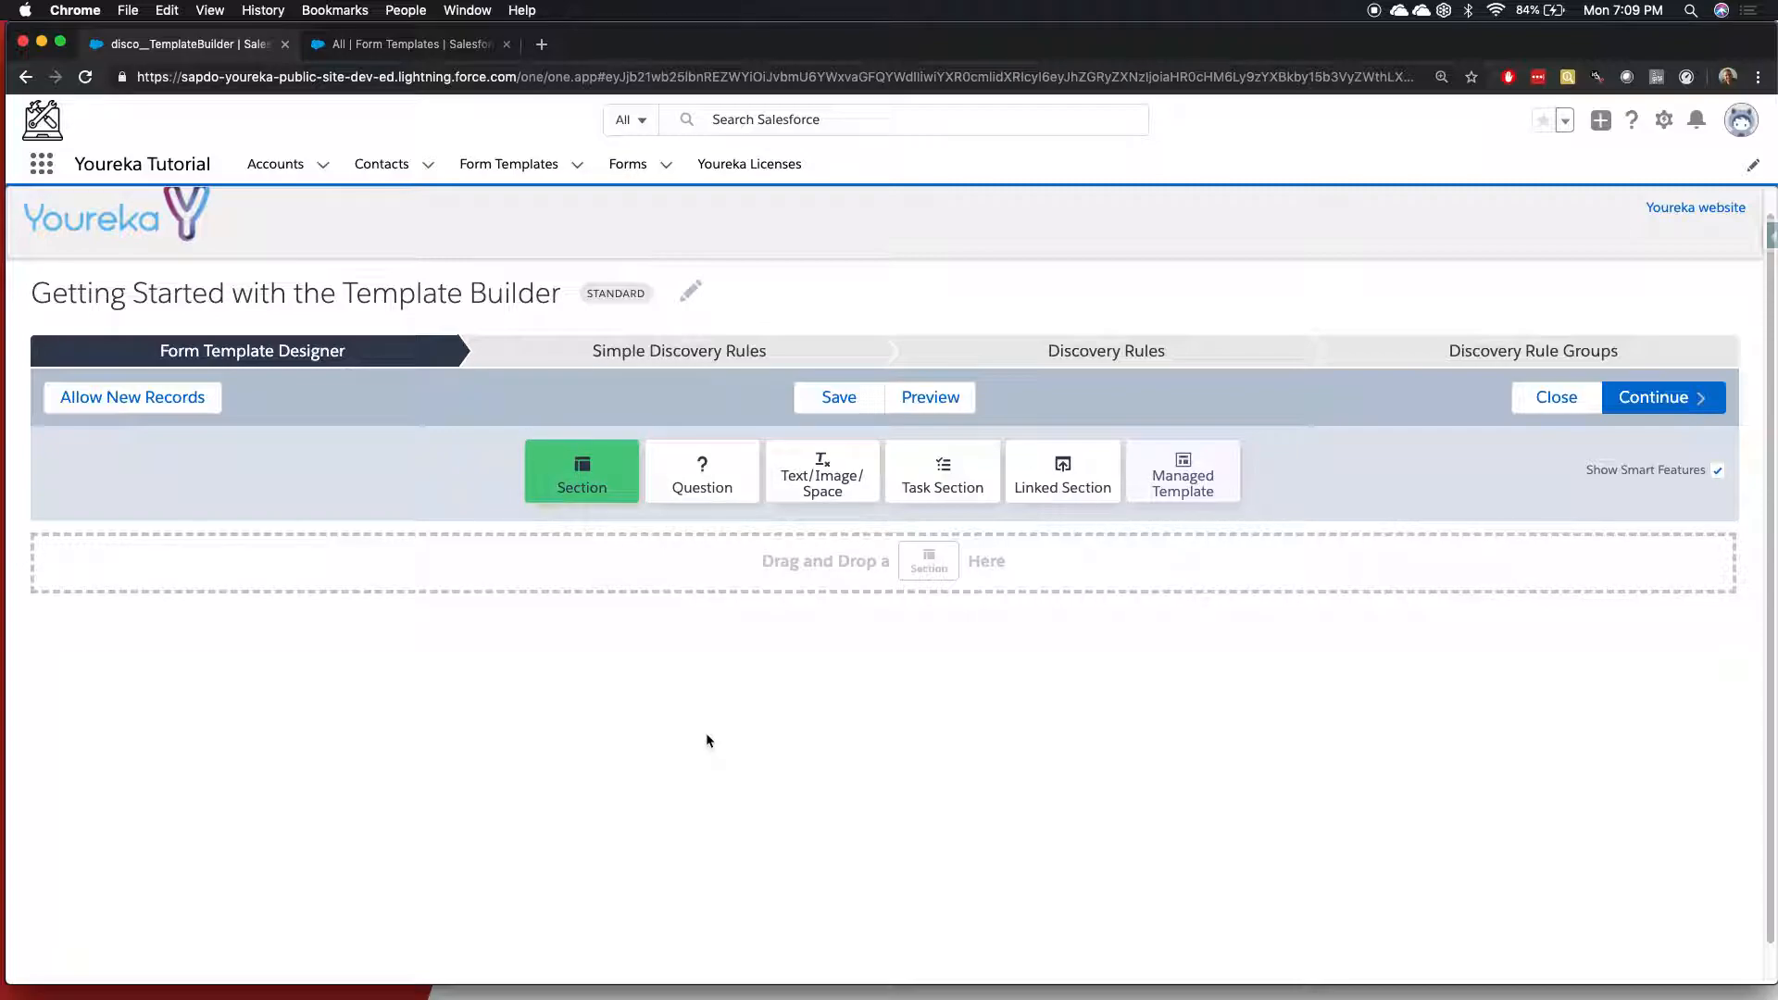
{"action": "scroll", "coordinate": [694, 667], "scroll_direction": "down", "scroll_amount": 1}
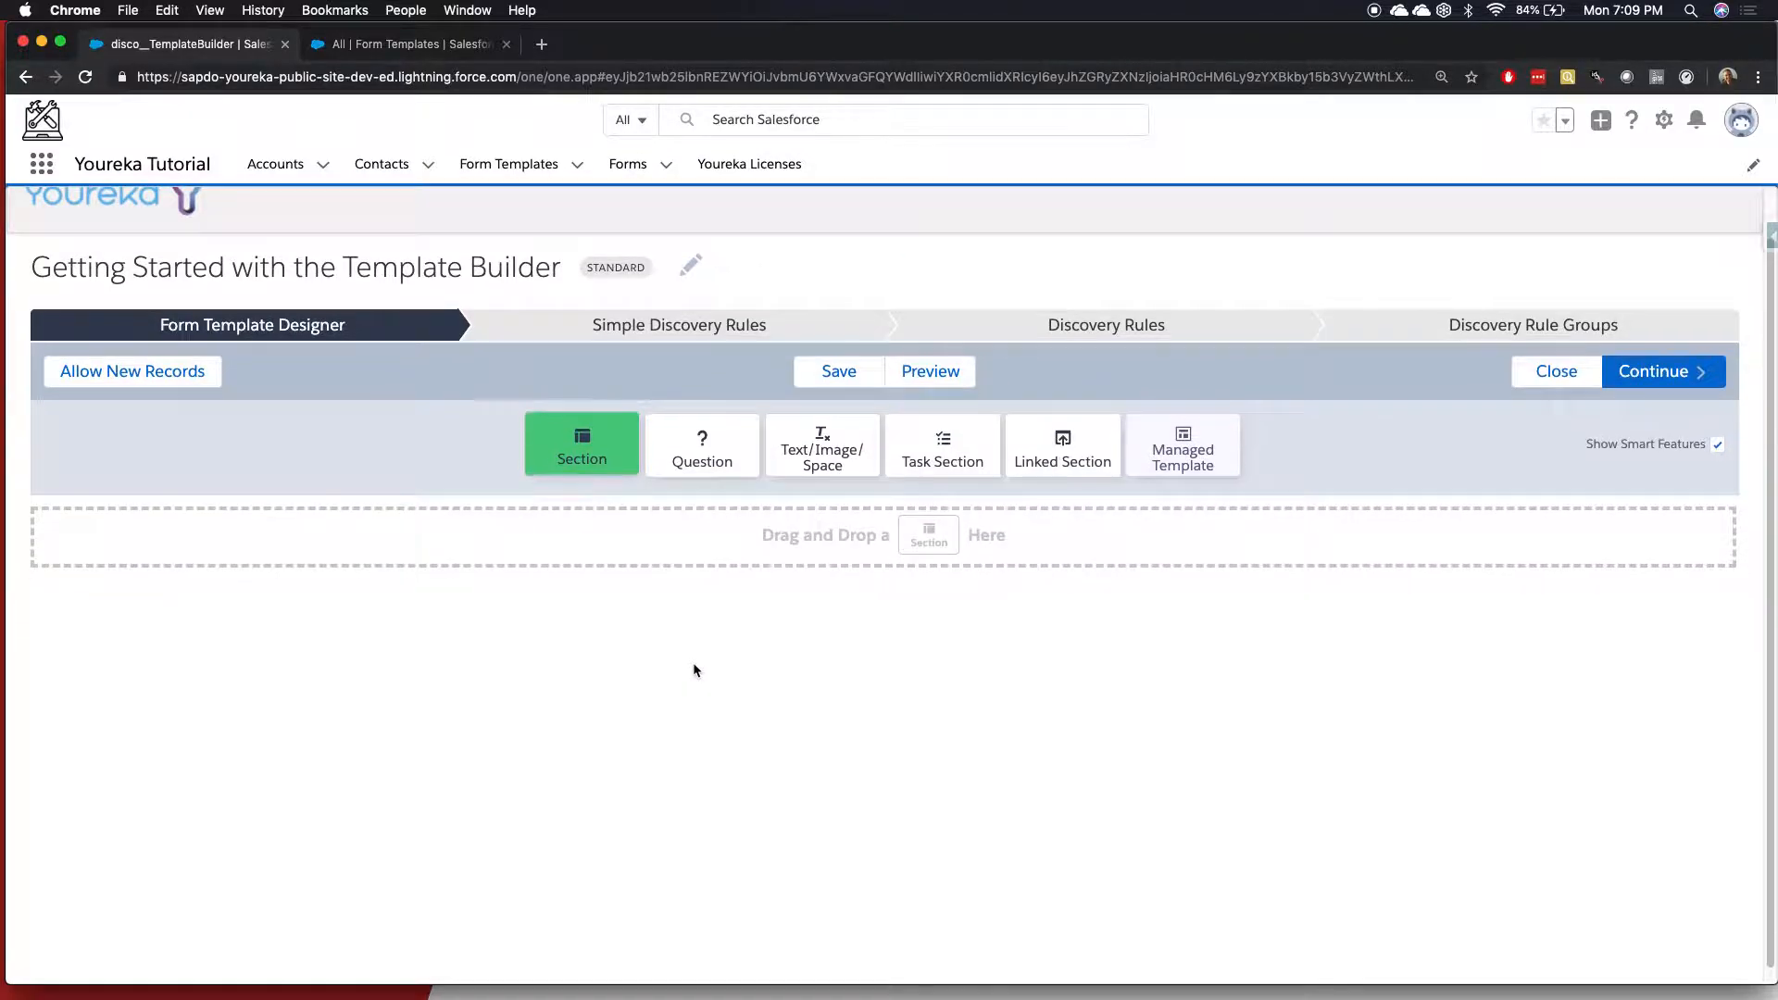
{"action": "scroll", "coordinate": [695, 668], "scroll_direction": "up", "scroll_amount": 2}
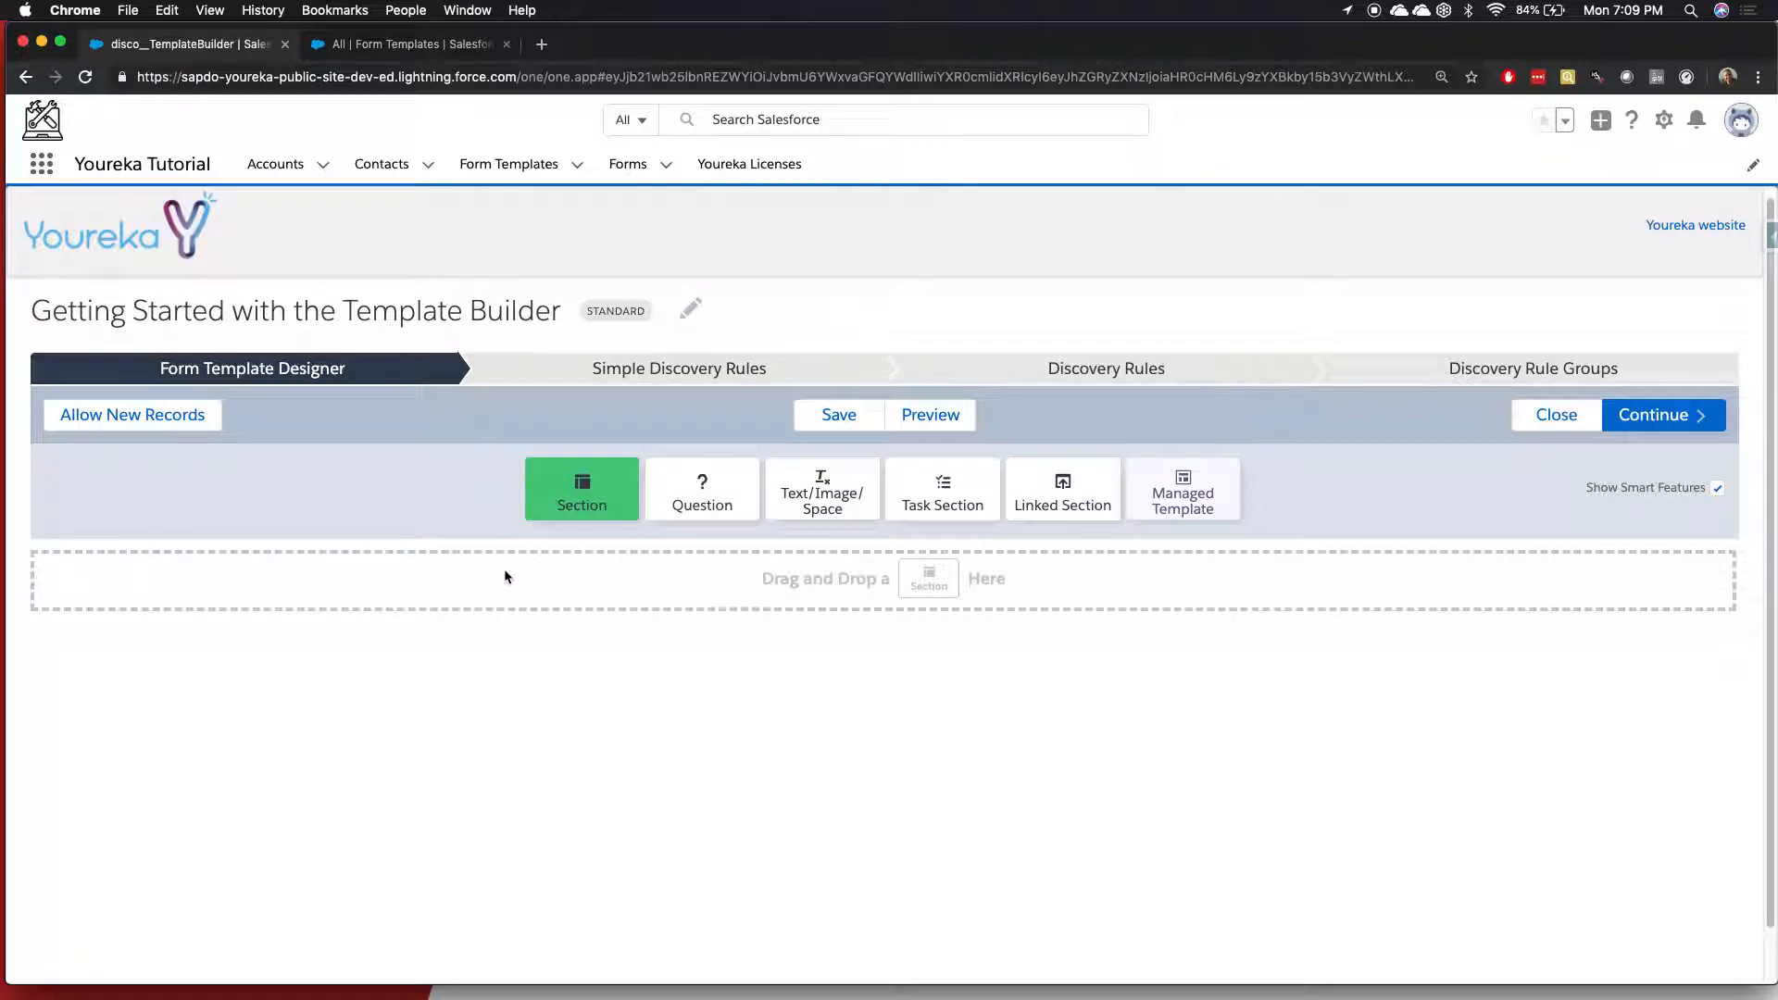
{"action": "left_click_drag", "start_coordinate": [597, 492], "coordinate": [521, 615]}
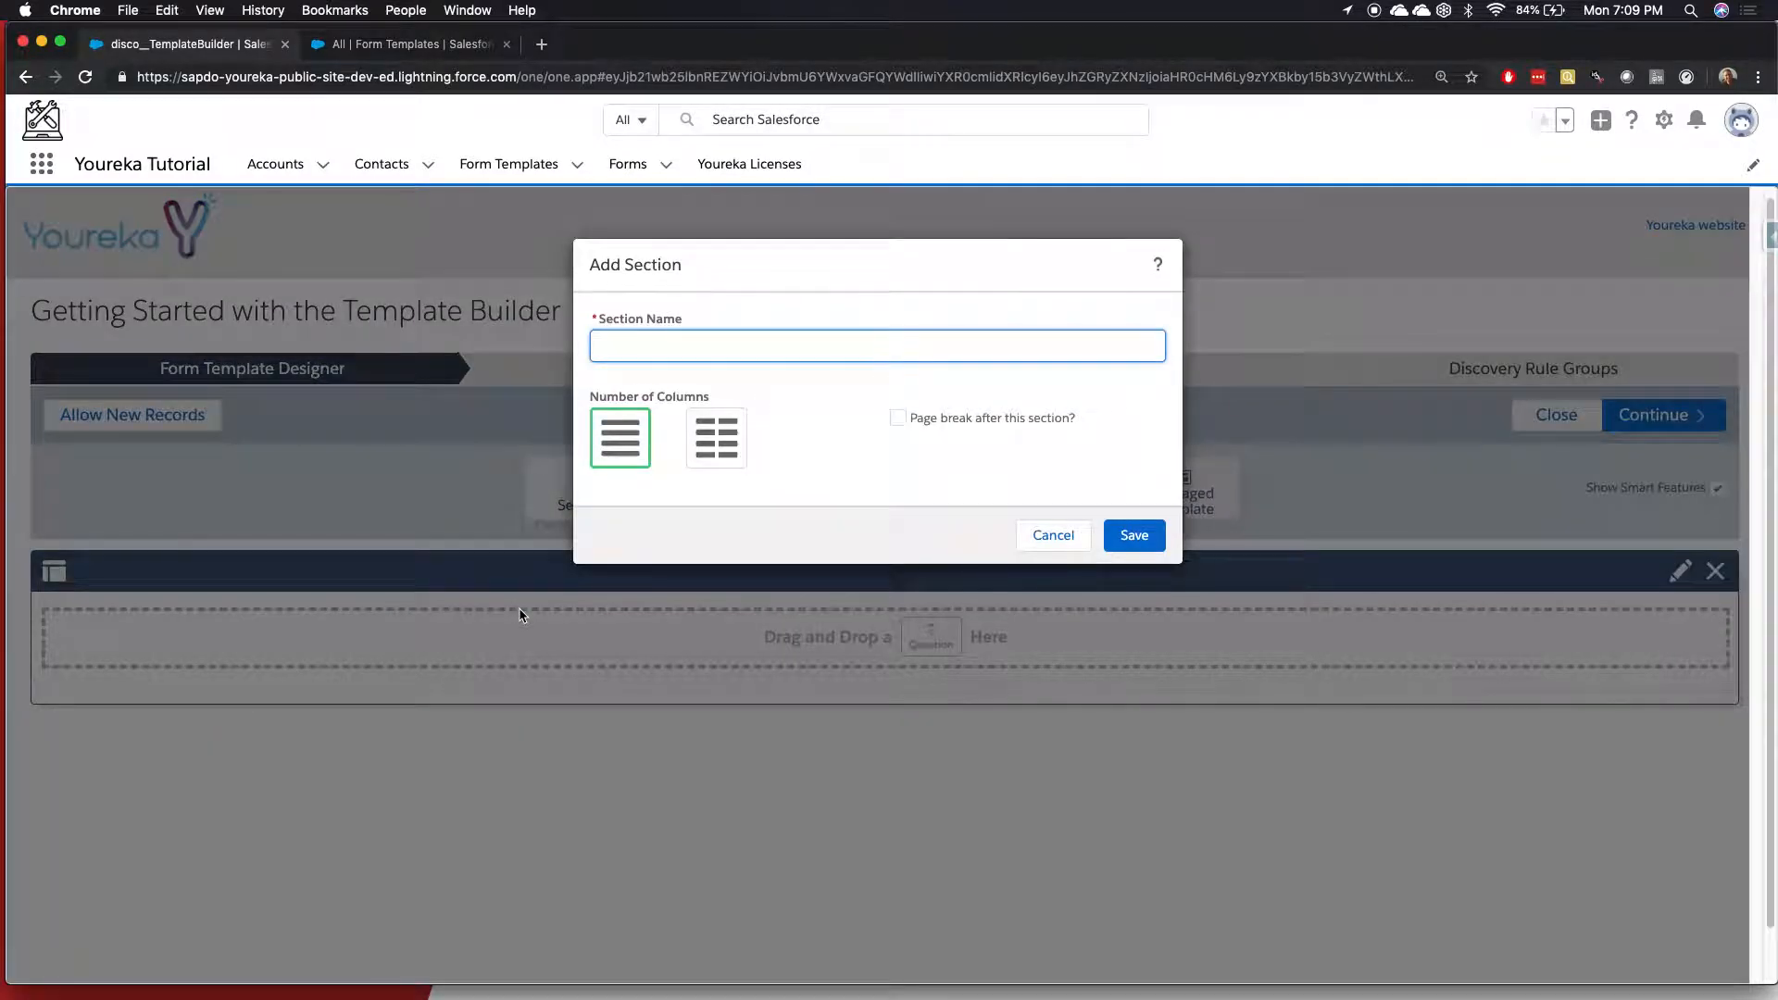
{"action": "type", "text": "General Information"}
{"action": "left_click", "coordinate": [1134, 536]}
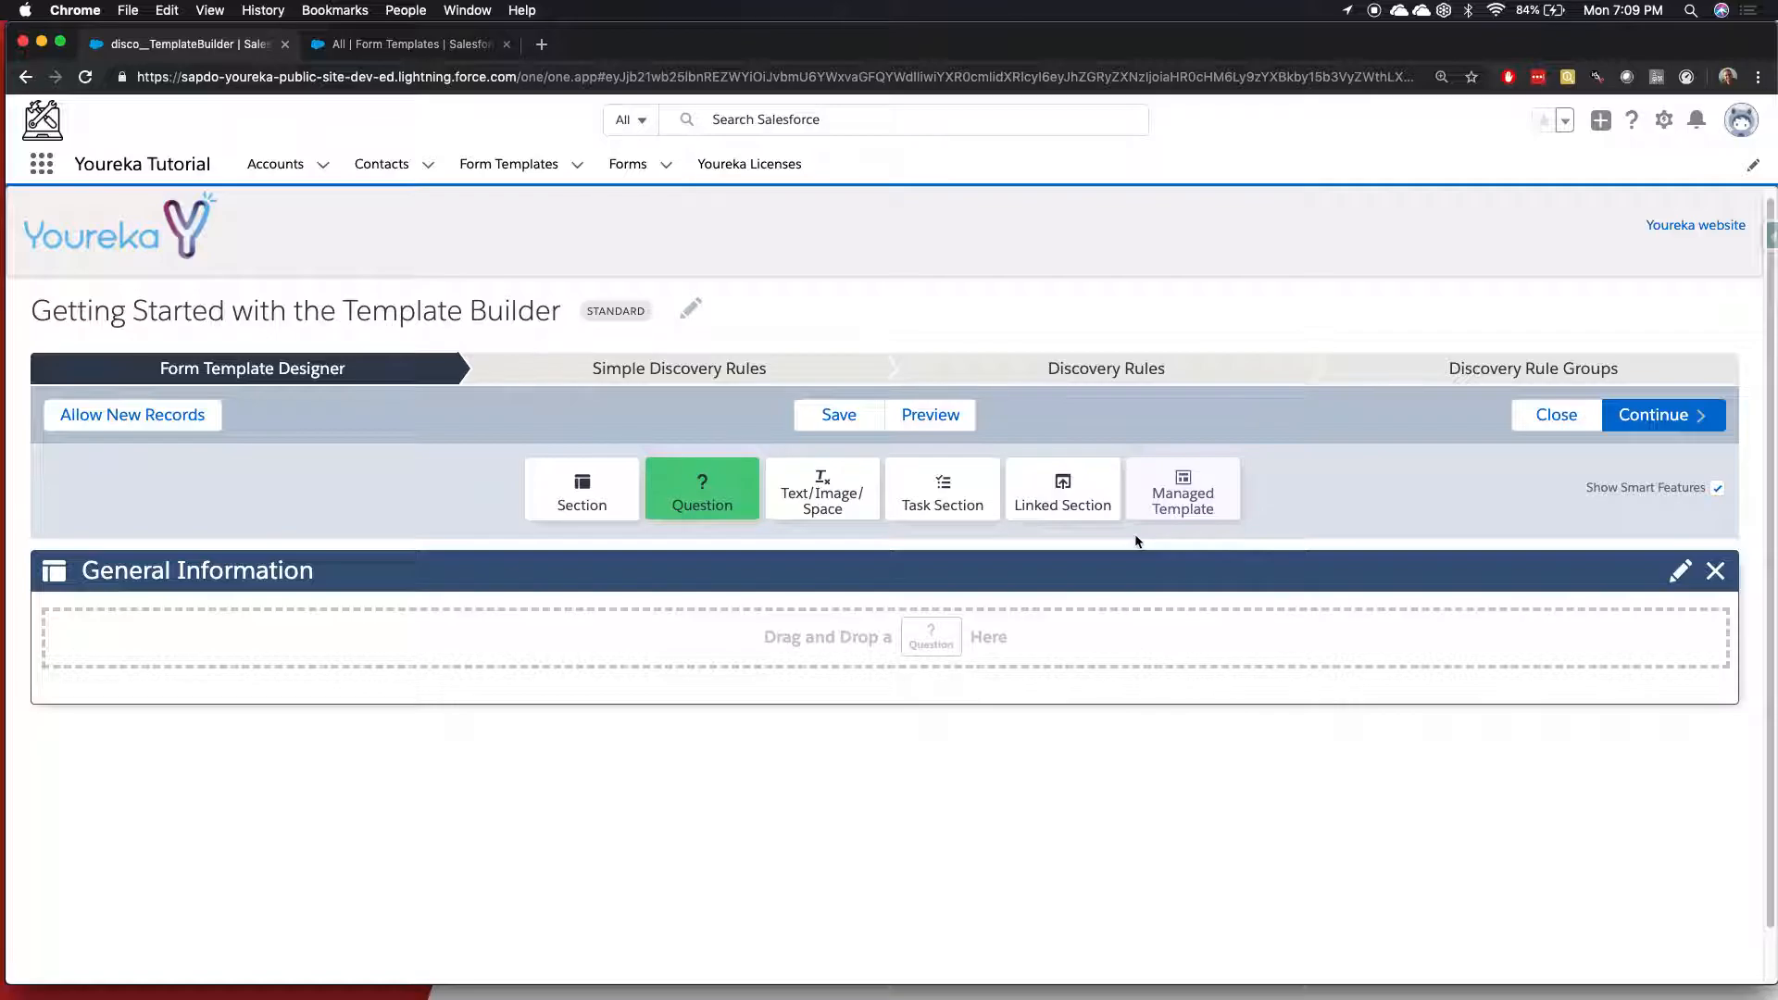
Add a Text type question worded "Text Question" to the General Information section and save it.
{"action": "left_click_drag", "start_coordinate": [703, 492], "coordinate": [647, 635]}
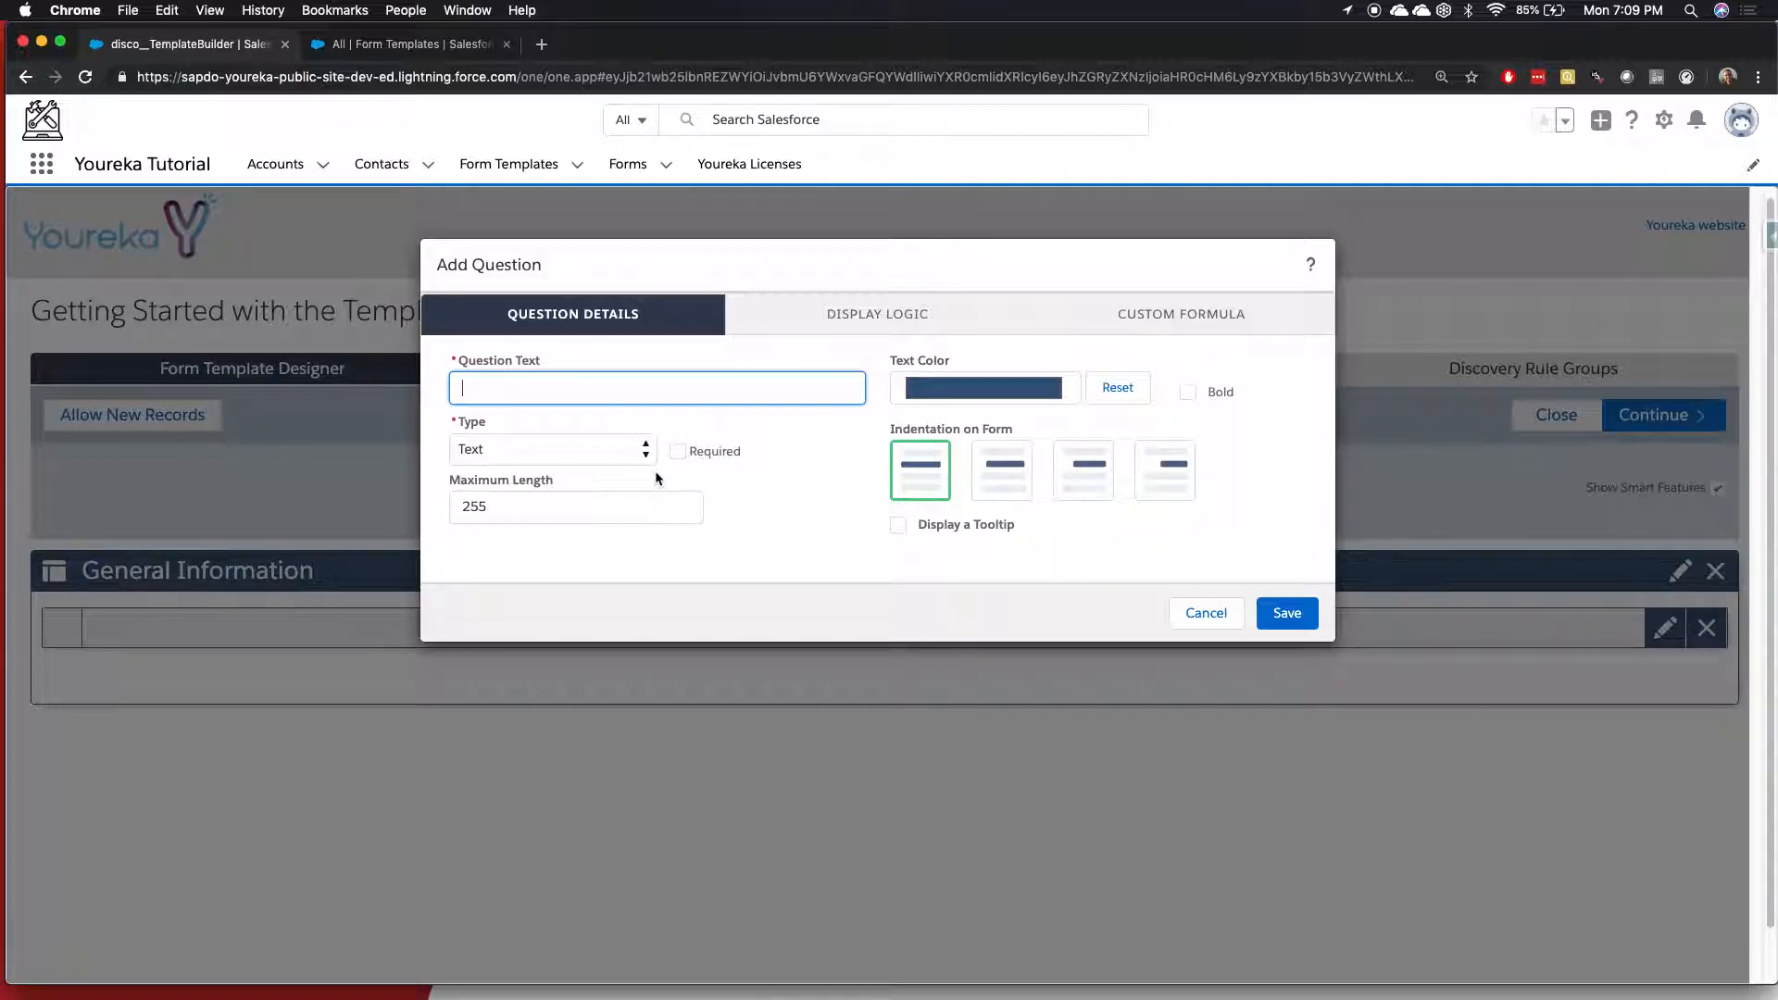
{"action": "left_click", "coordinate": [630, 451]}
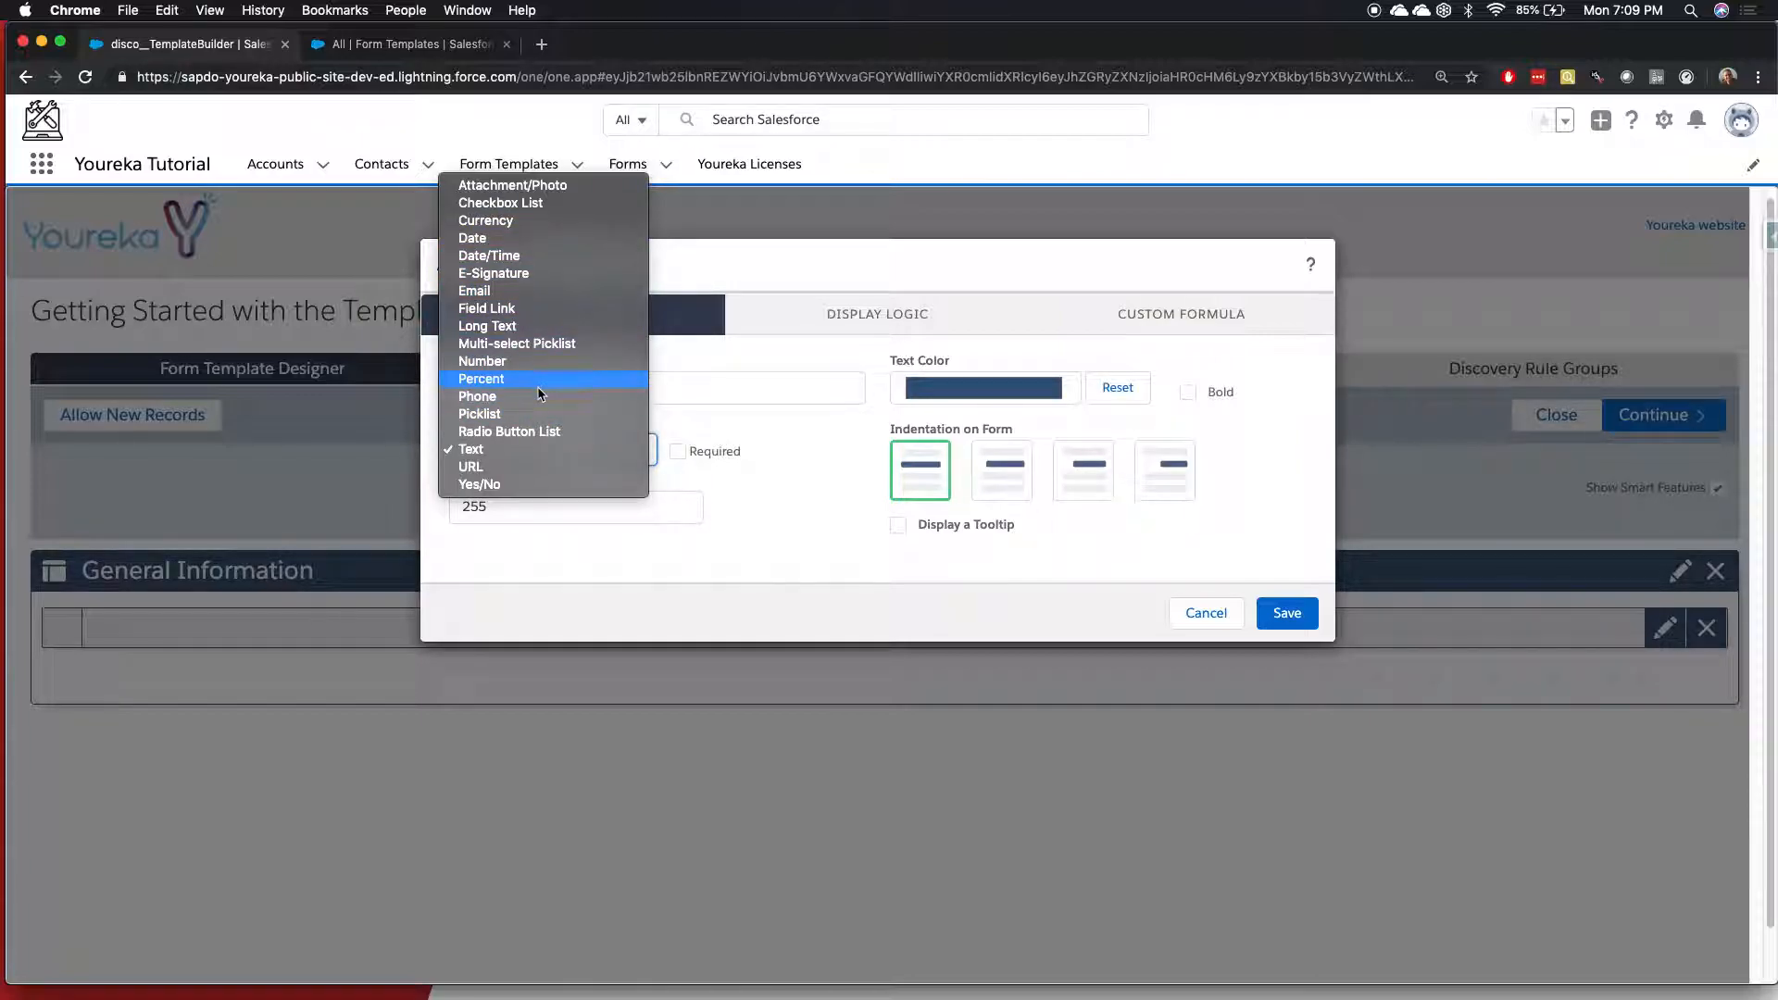
{"action": "left_click", "coordinate": [514, 451]}
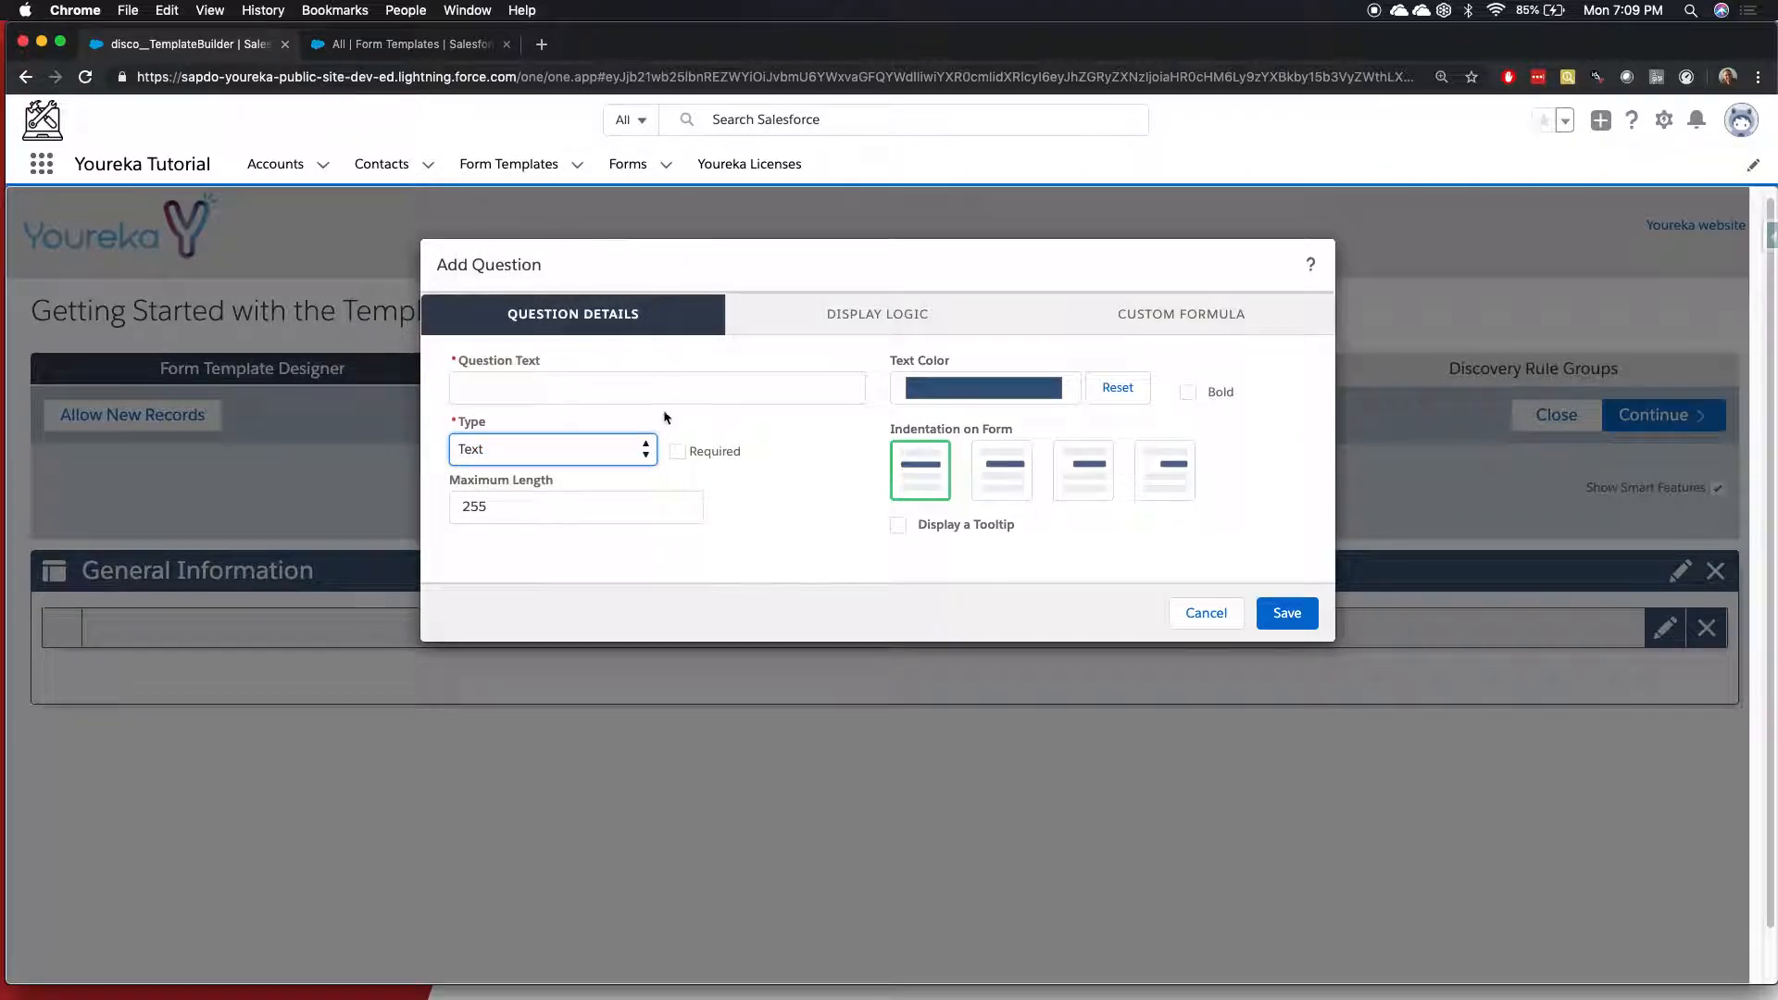
{"action": "left_click", "coordinate": [643, 394]}
{"action": "type", "text": "Tex"}
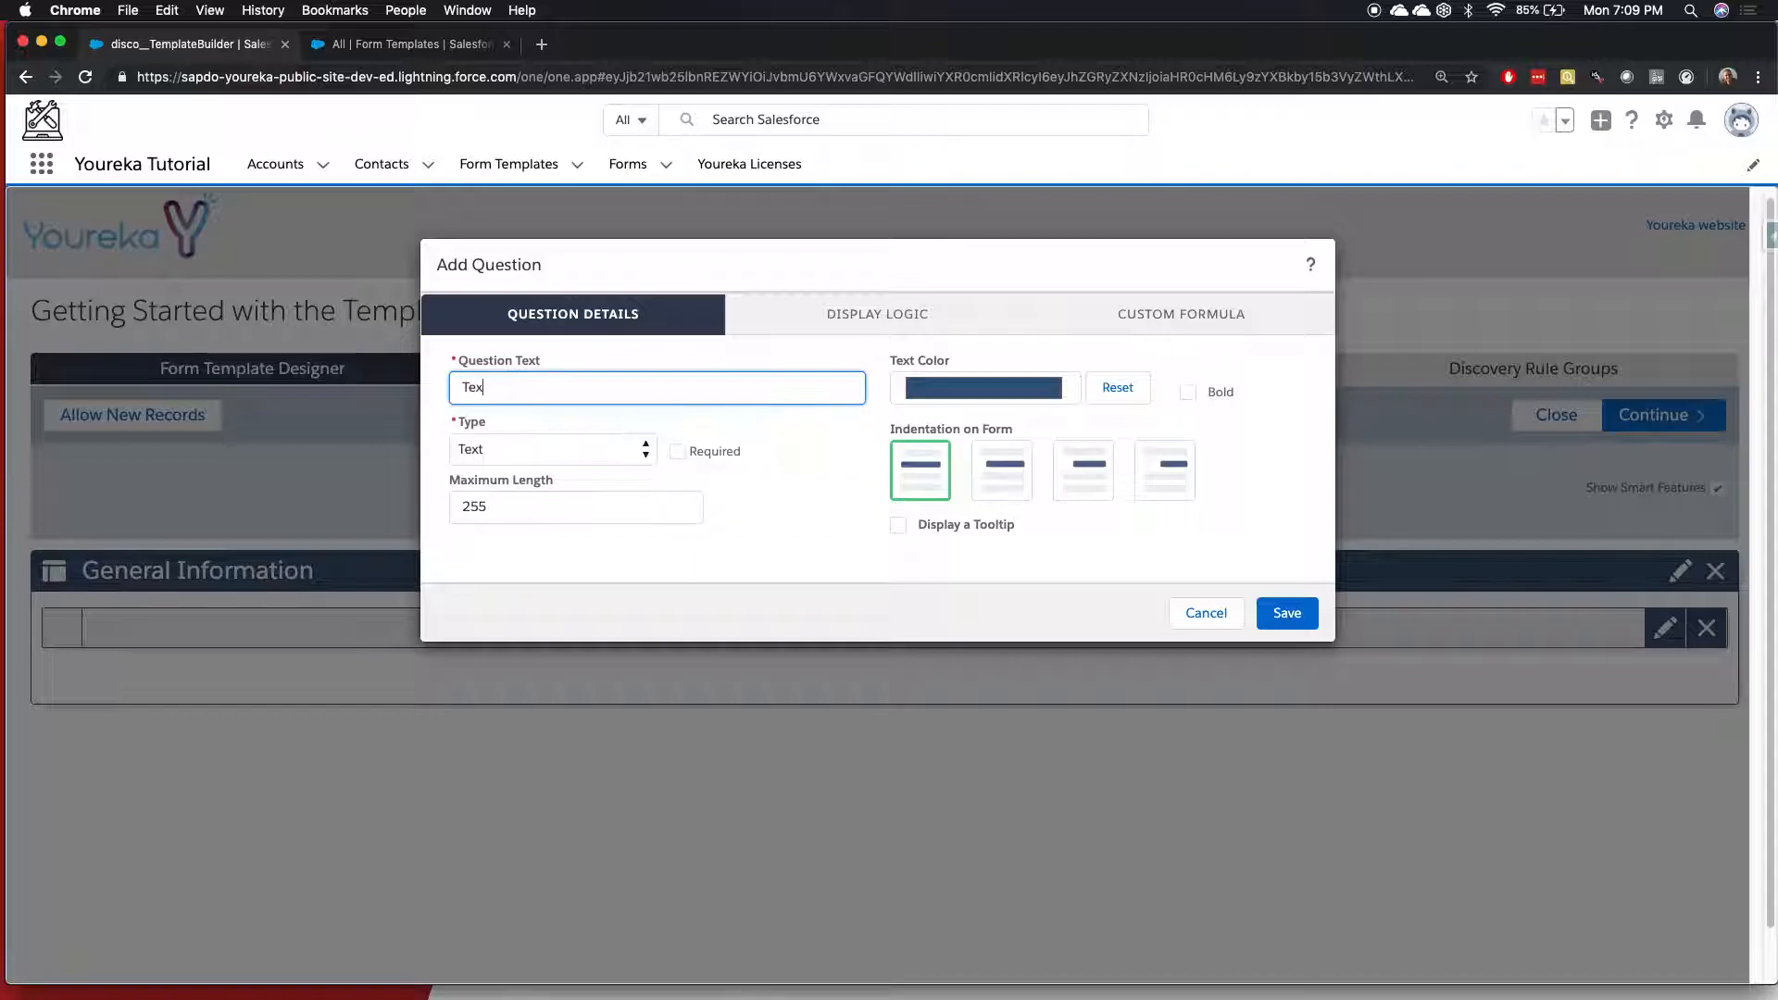
{"action": "type", "text": "t Question"}
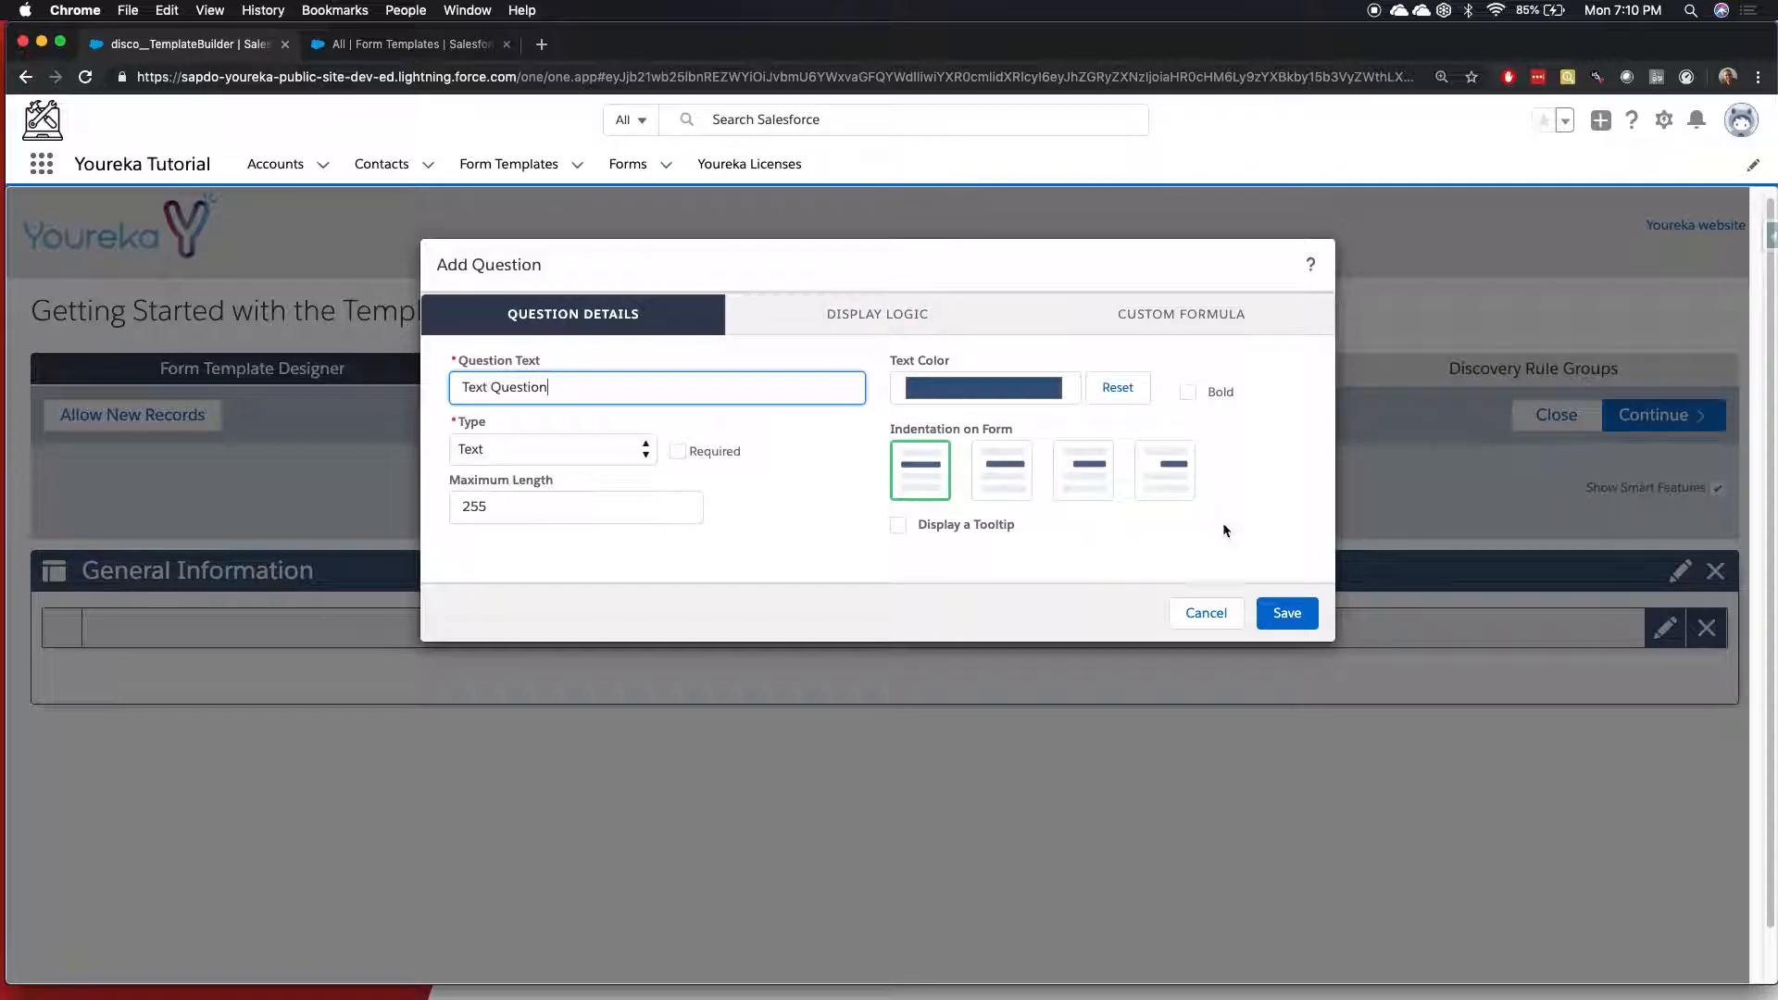
{"action": "left_click", "coordinate": [1287, 615]}
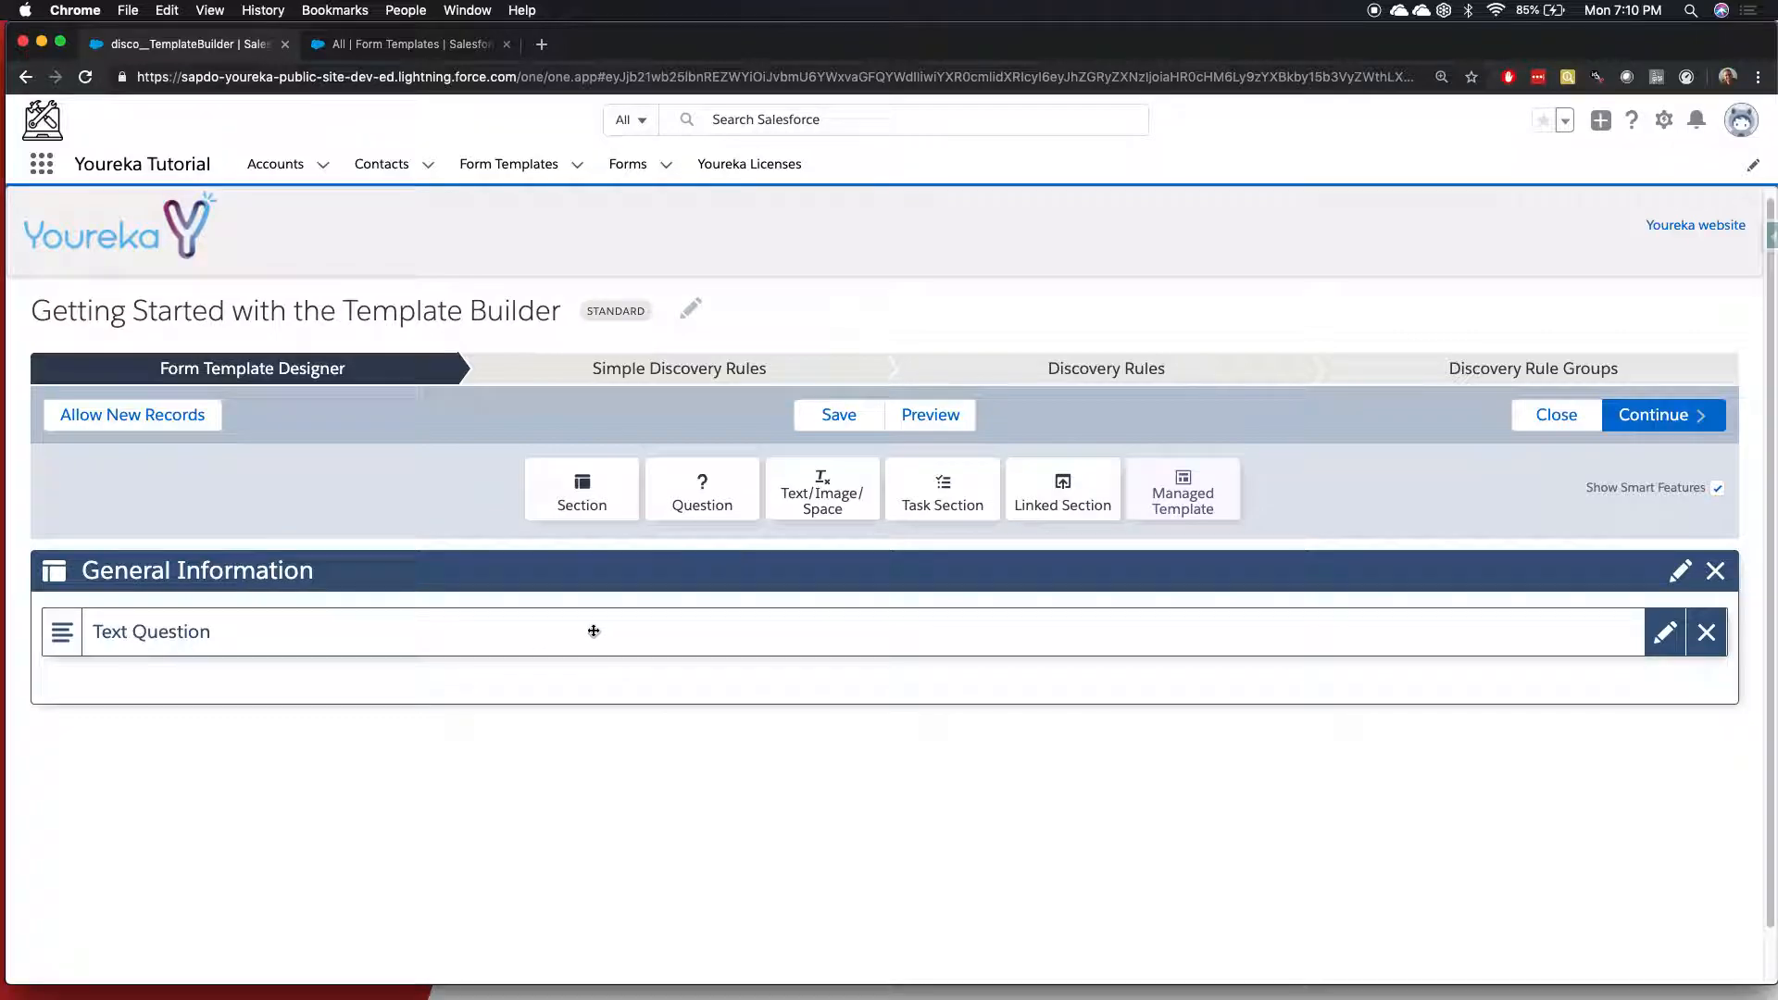
Add a Radio Button List question below Text Question with the question text "Please Rate Youreka".
{"action": "left_click_drag", "start_coordinate": [702, 488], "coordinate": [457, 731]}
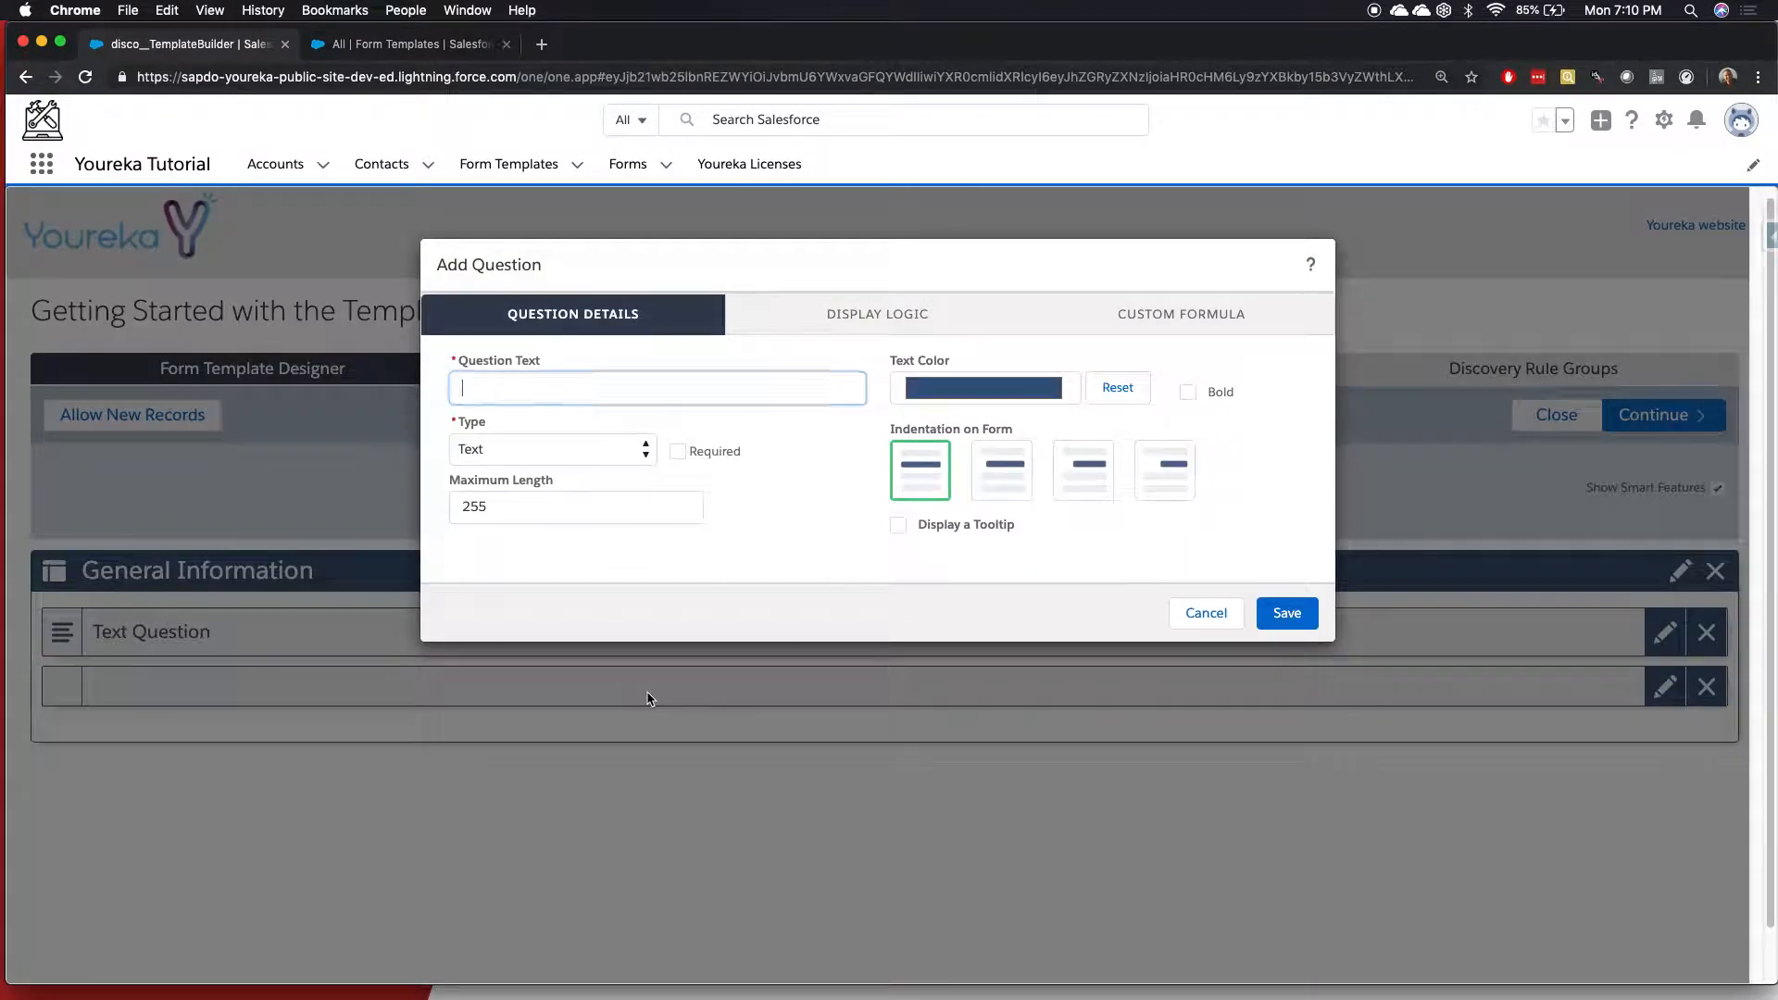
{"action": "left_click", "coordinate": [540, 452]}
{"action": "left_click", "coordinate": [542, 432]}
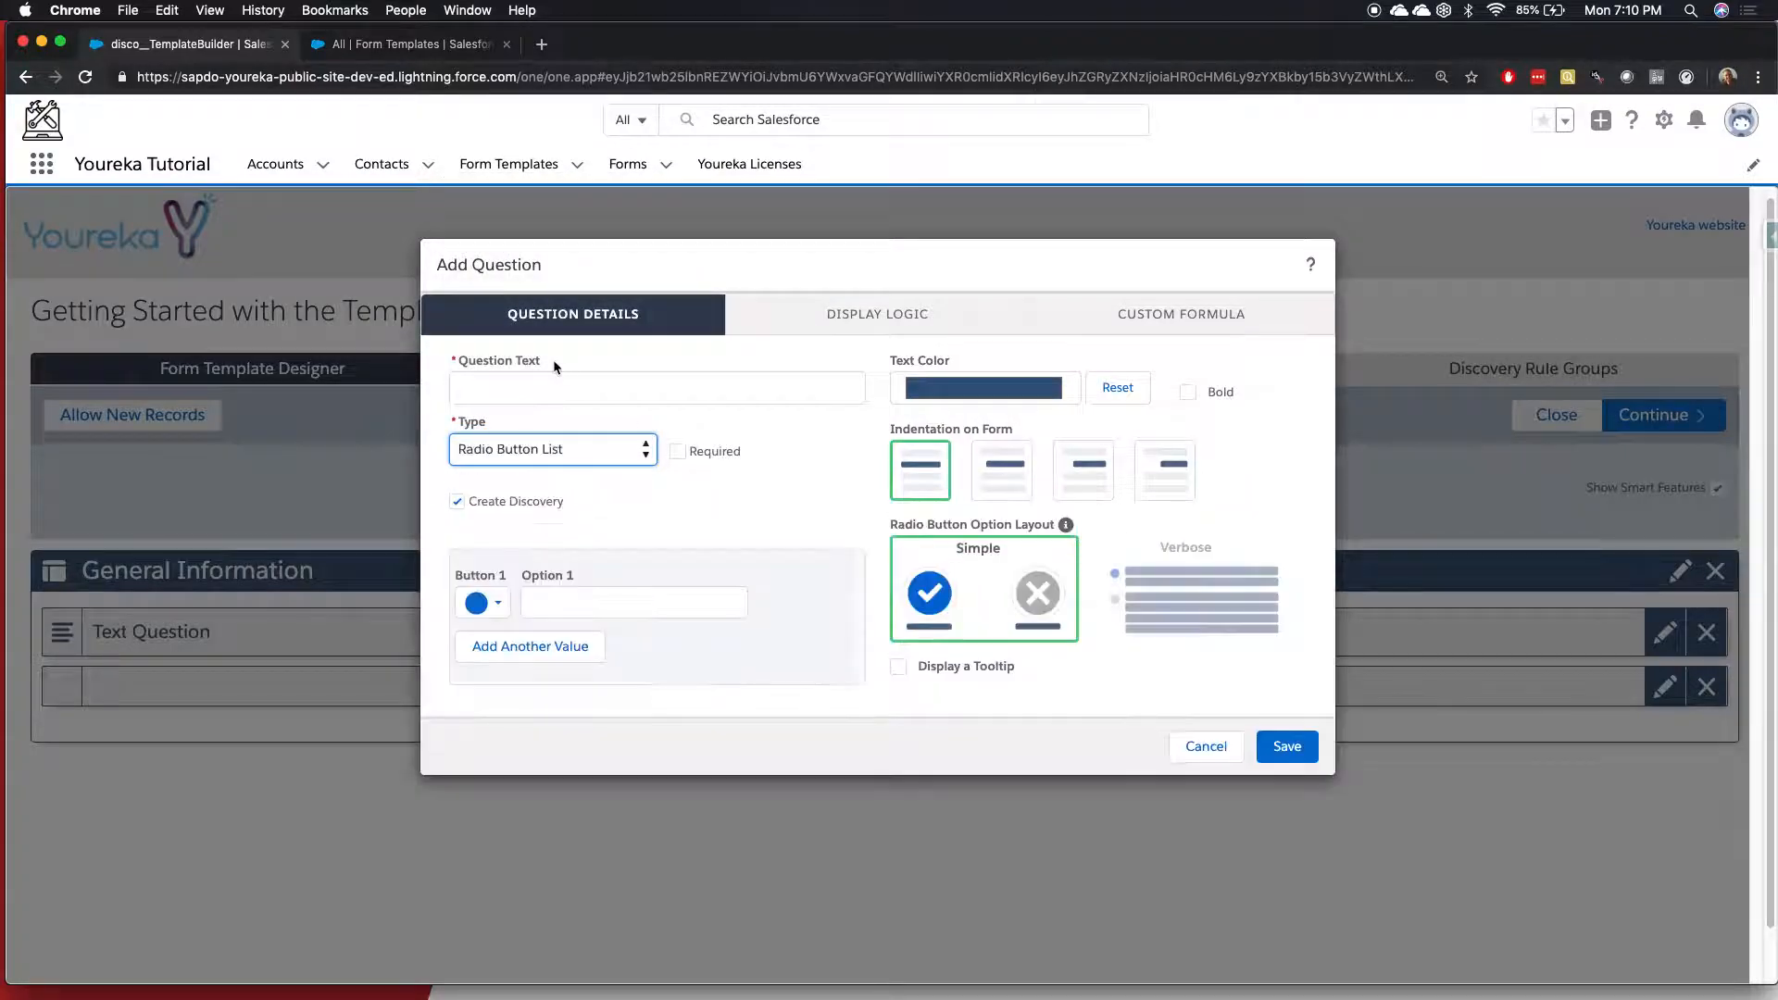
{"action": "left_click", "coordinate": [552, 383]}
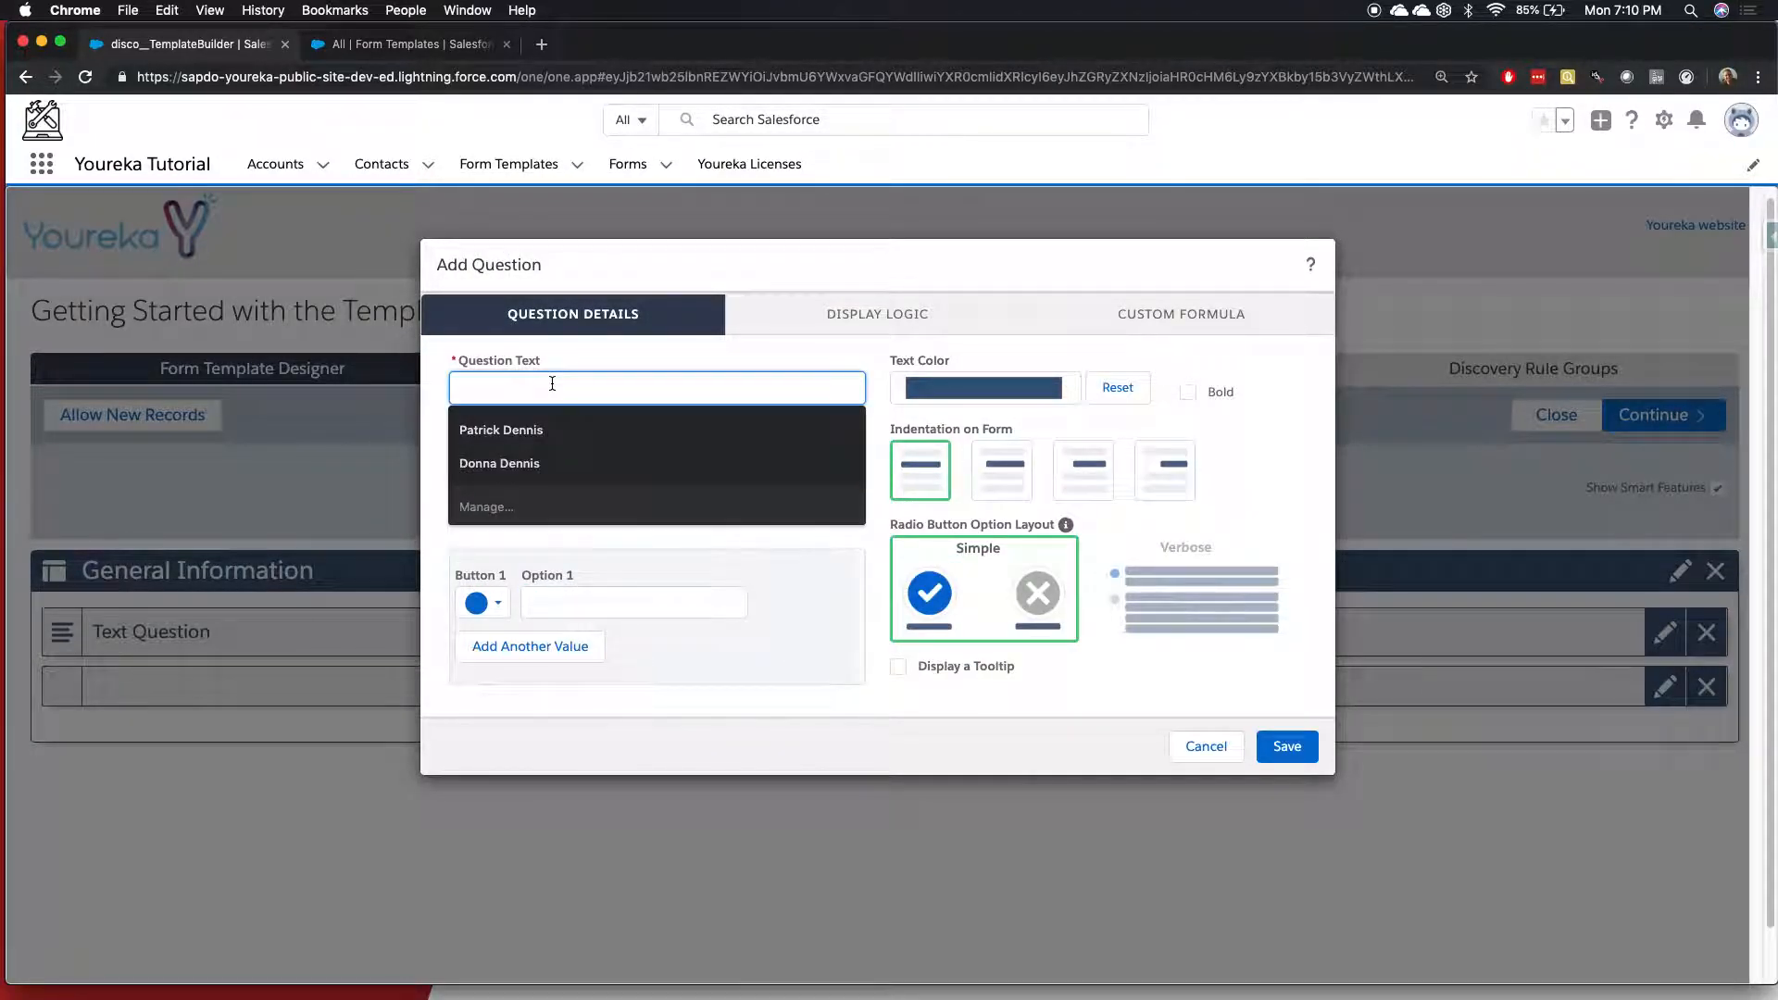
{"action": "type", "text": "Please Rate Youreka"}
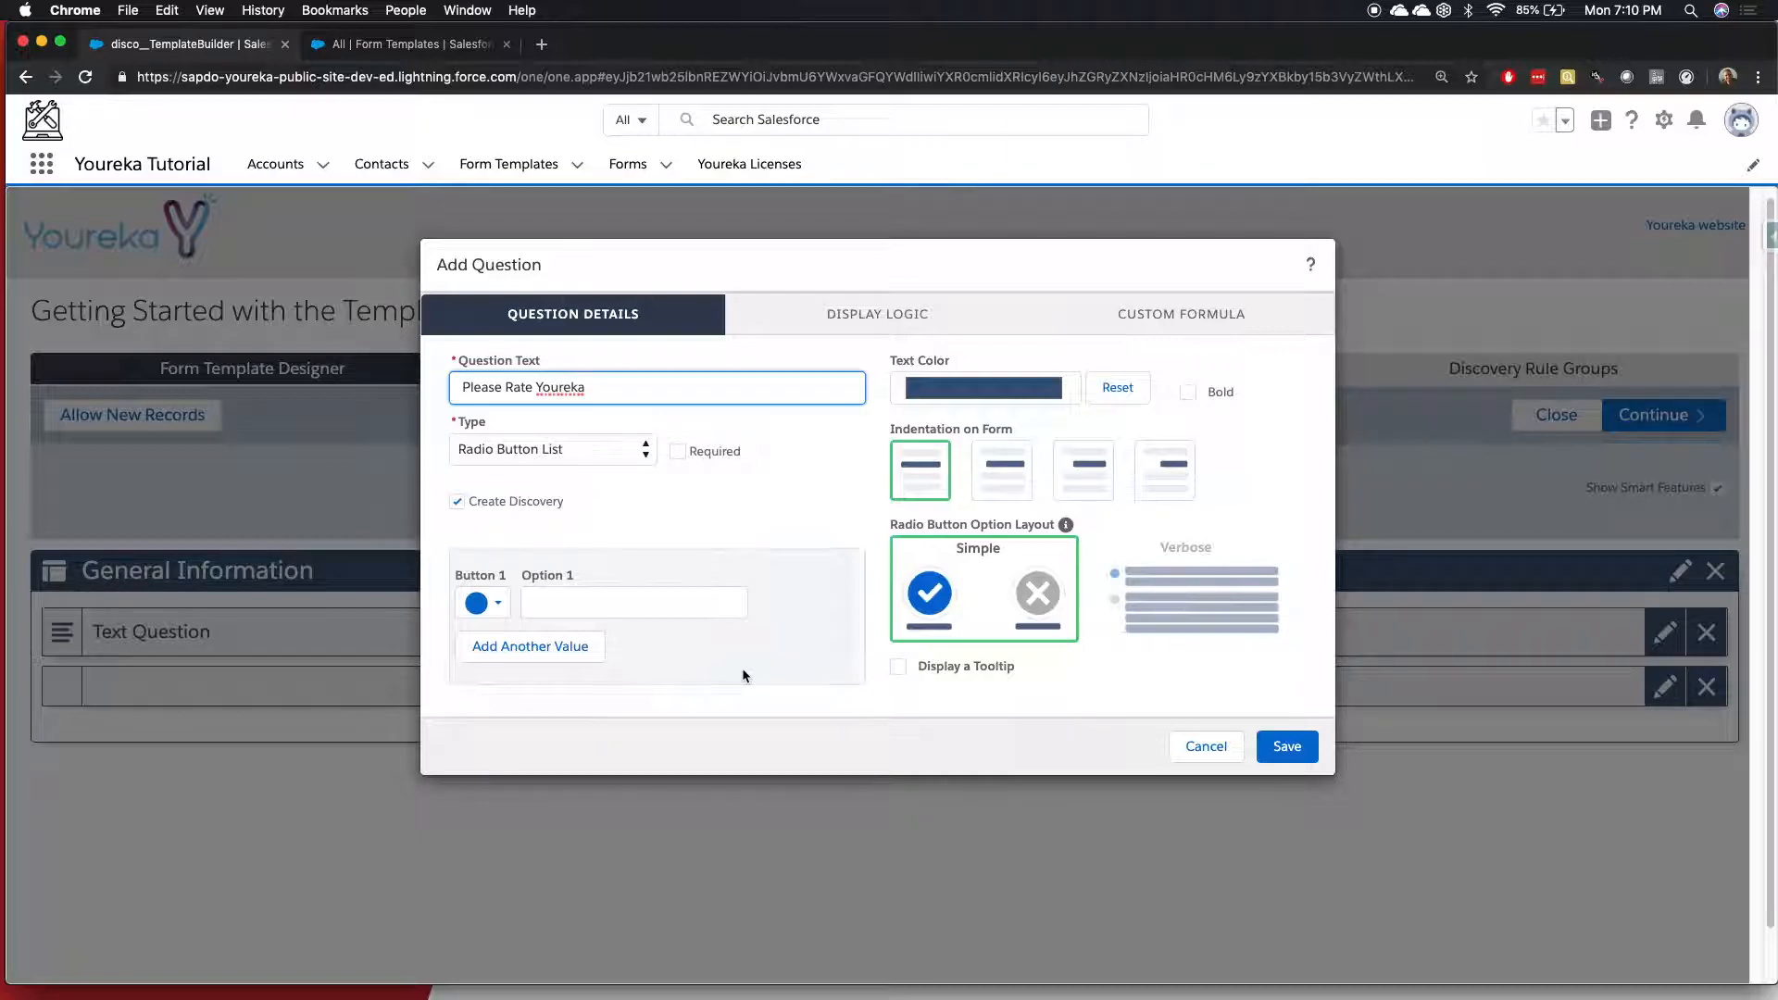
Label the first radio button option "Love it!" and give it the smiling face icon.
{"action": "left_click", "coordinate": [499, 605]}
{"action": "scroll", "coordinate": [701, 502], "scroll_direction": "down", "scroll_amount": 1}
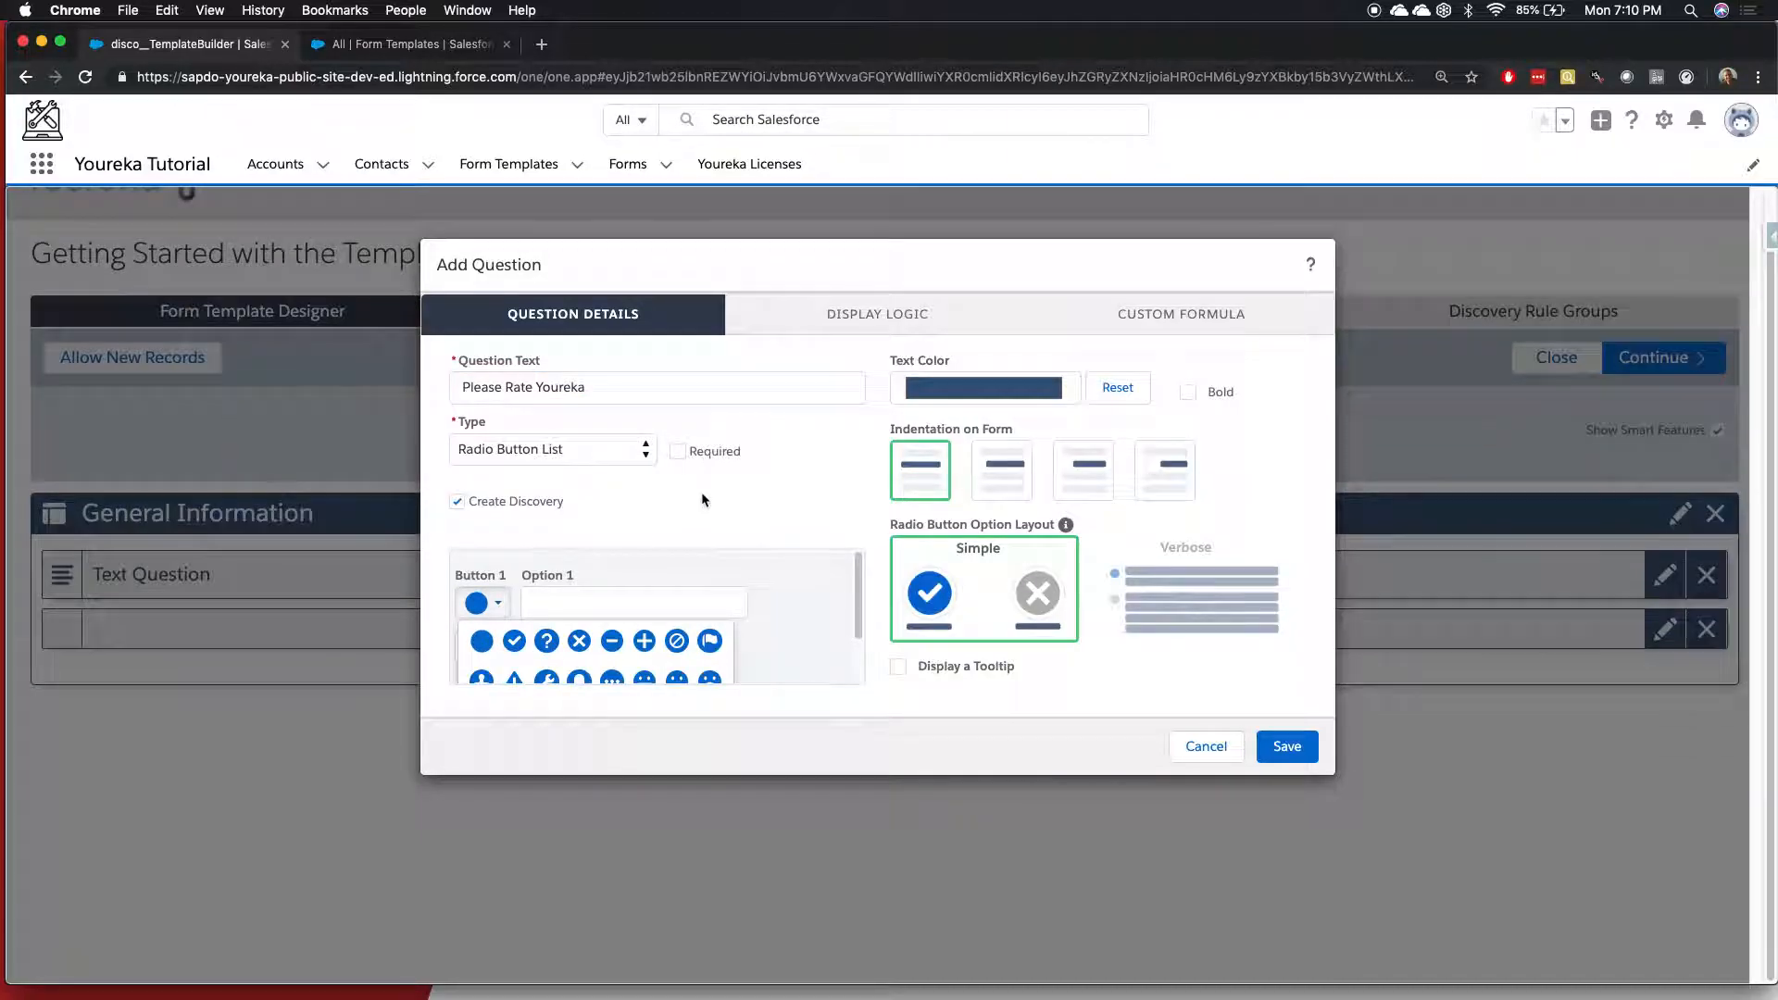
{"action": "scroll", "coordinate": [701, 544], "scroll_direction": "up", "scroll_amount": 1}
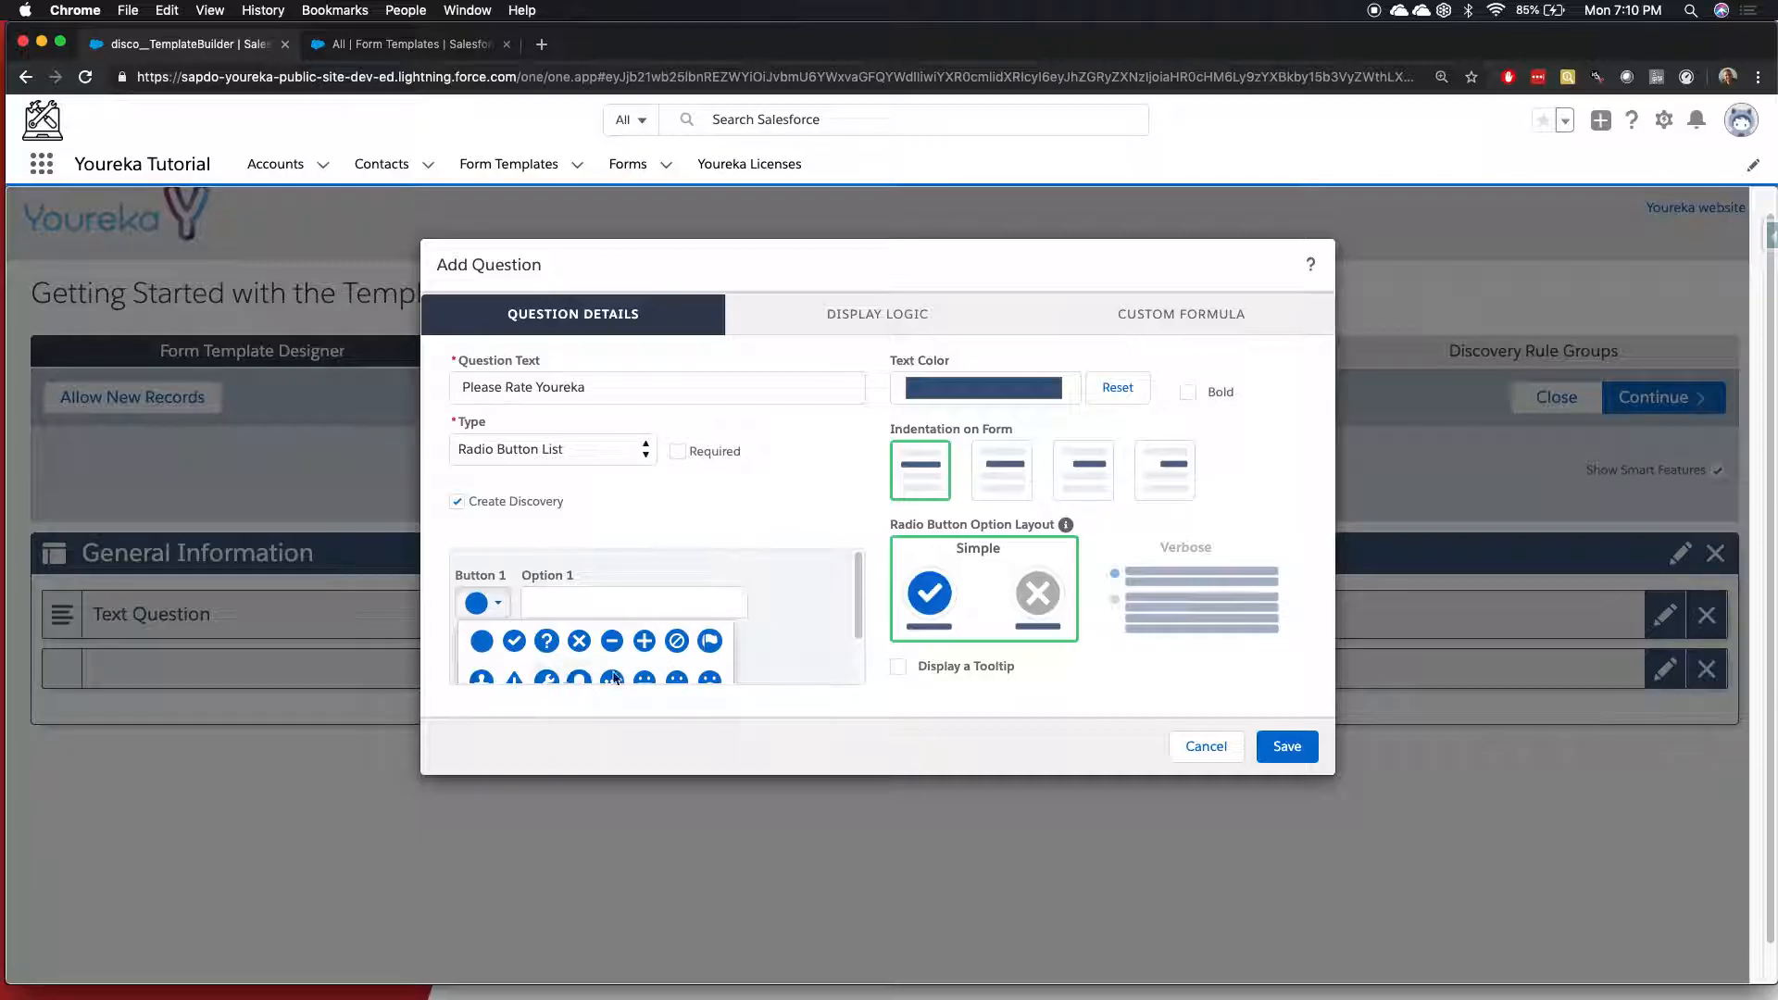
{"action": "scroll", "coordinate": [639, 676], "scroll_direction": "down", "scroll_amount": 1}
{"action": "scroll", "coordinate": [859, 595], "scroll_direction": "down", "scroll_amount": 2}
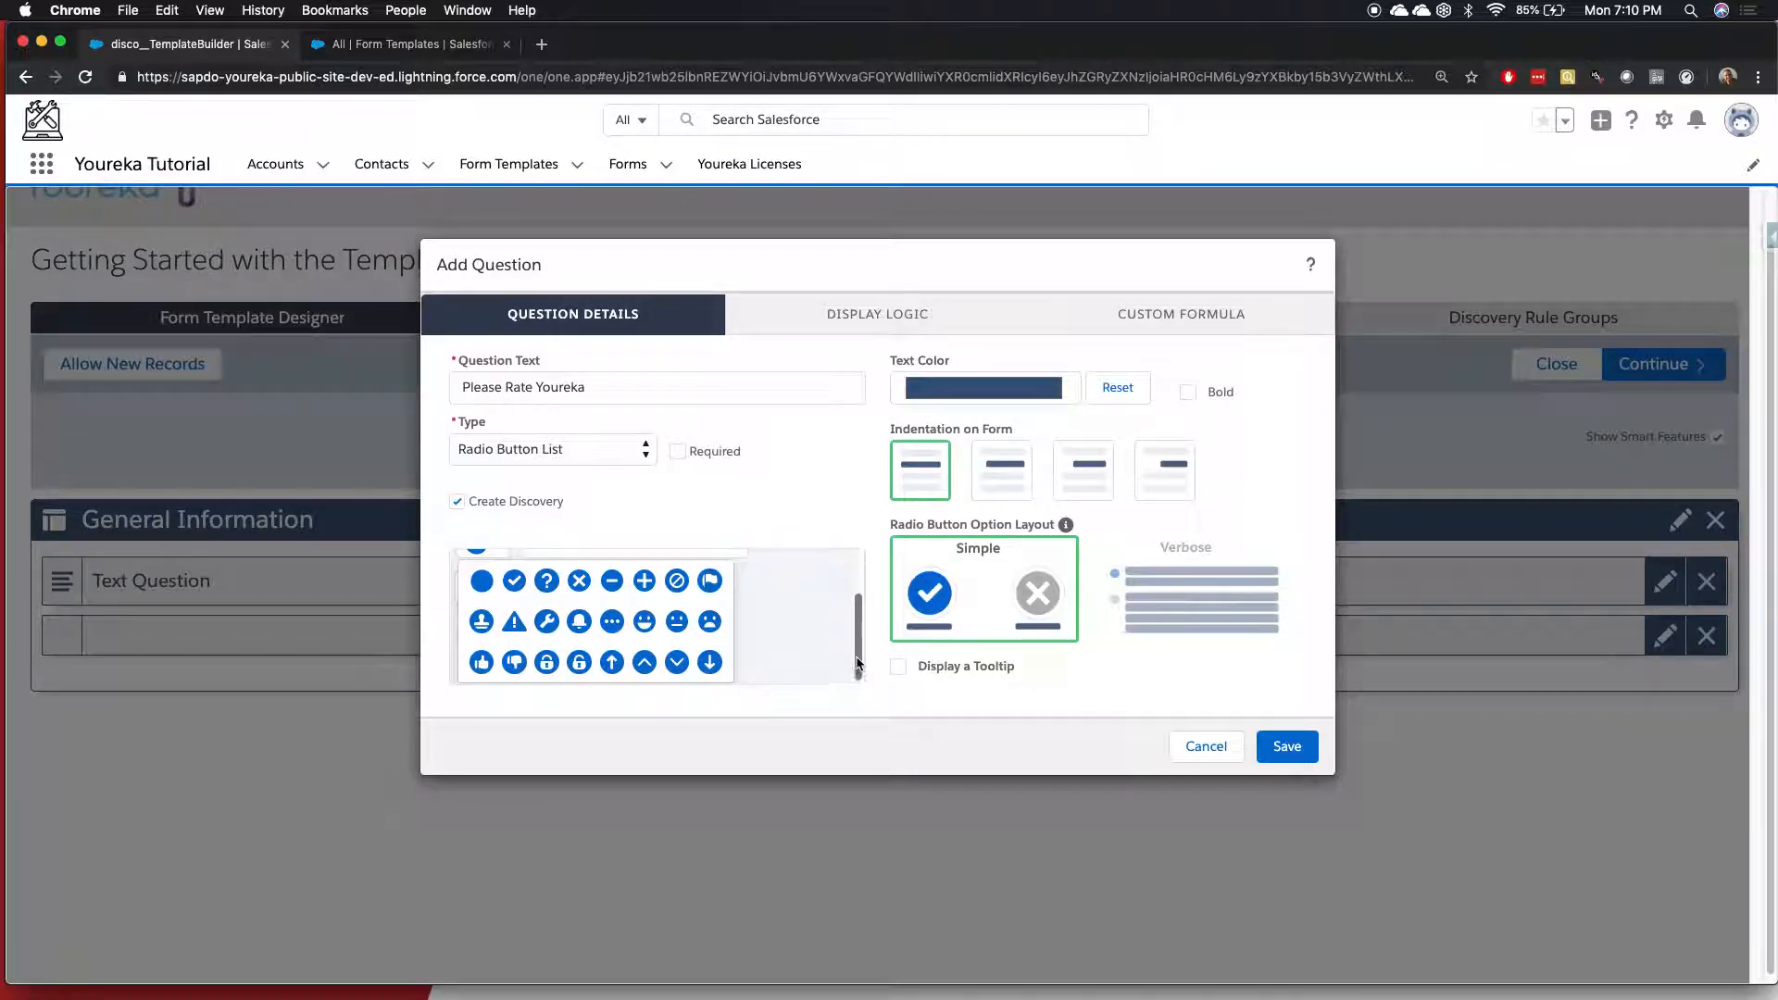
{"action": "scroll", "coordinate": [859, 611], "scroll_direction": "up", "scroll_amount": 1}
{"action": "left_click", "coordinate": [543, 578]}
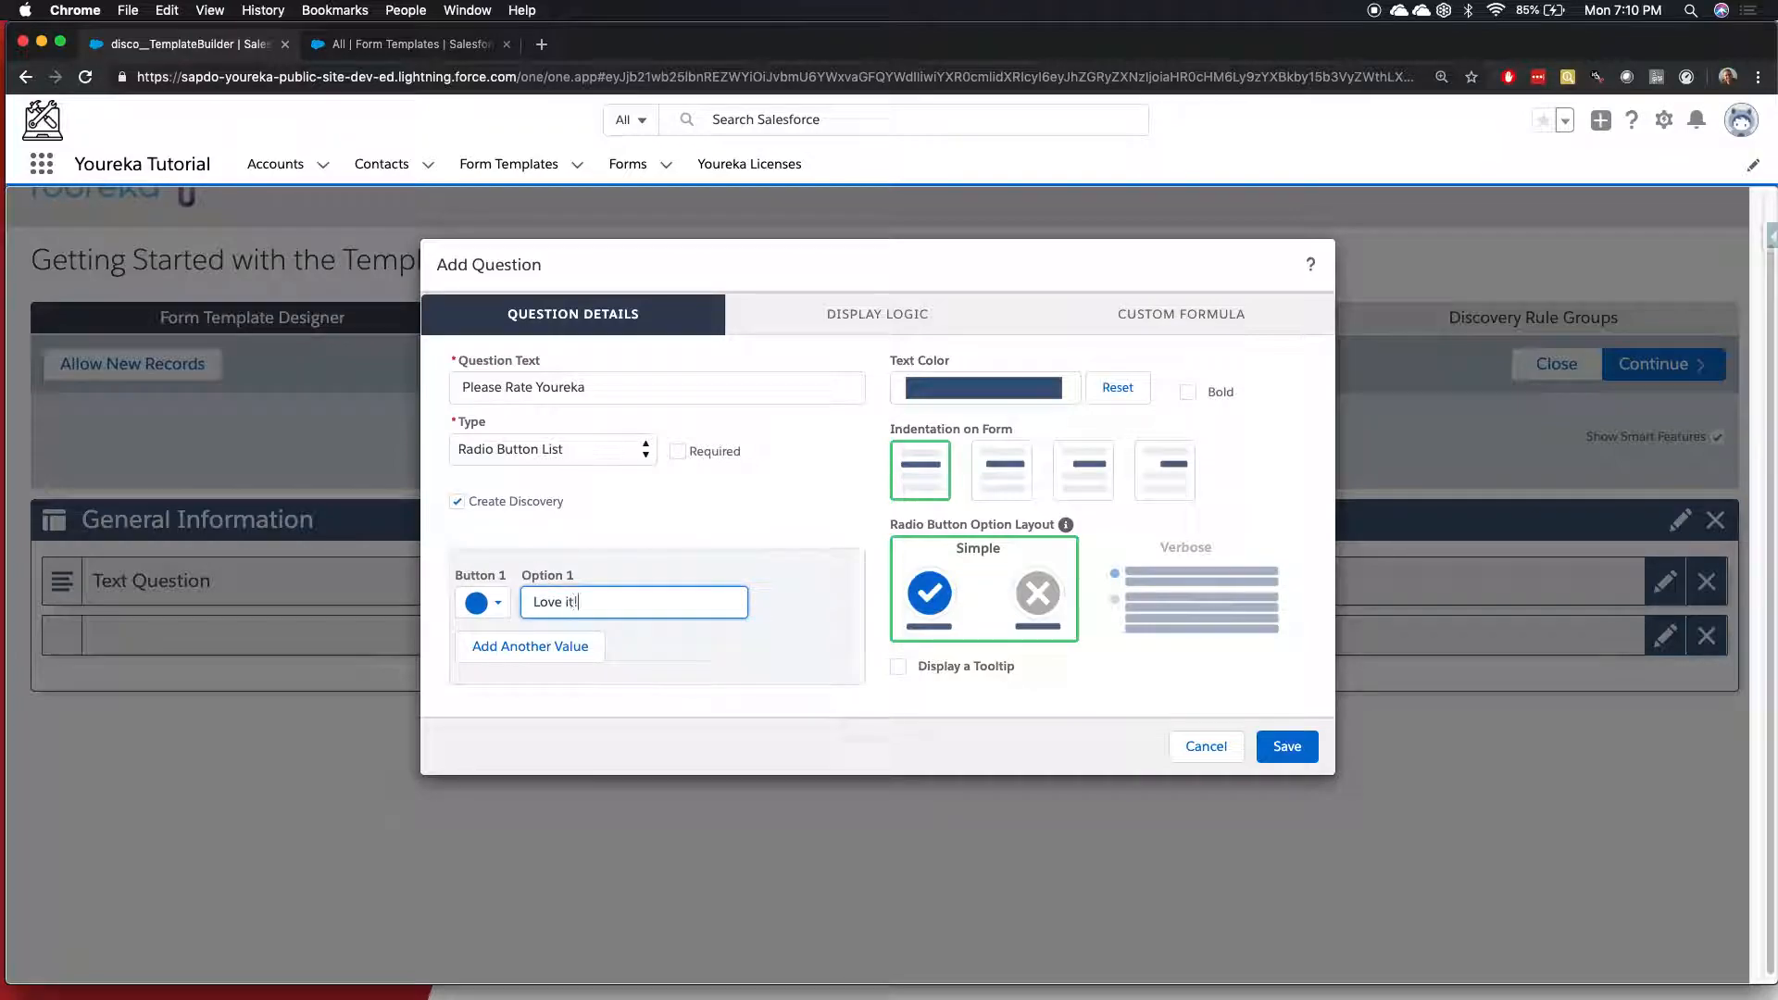
{"action": "left_click", "coordinate": [486, 603]}
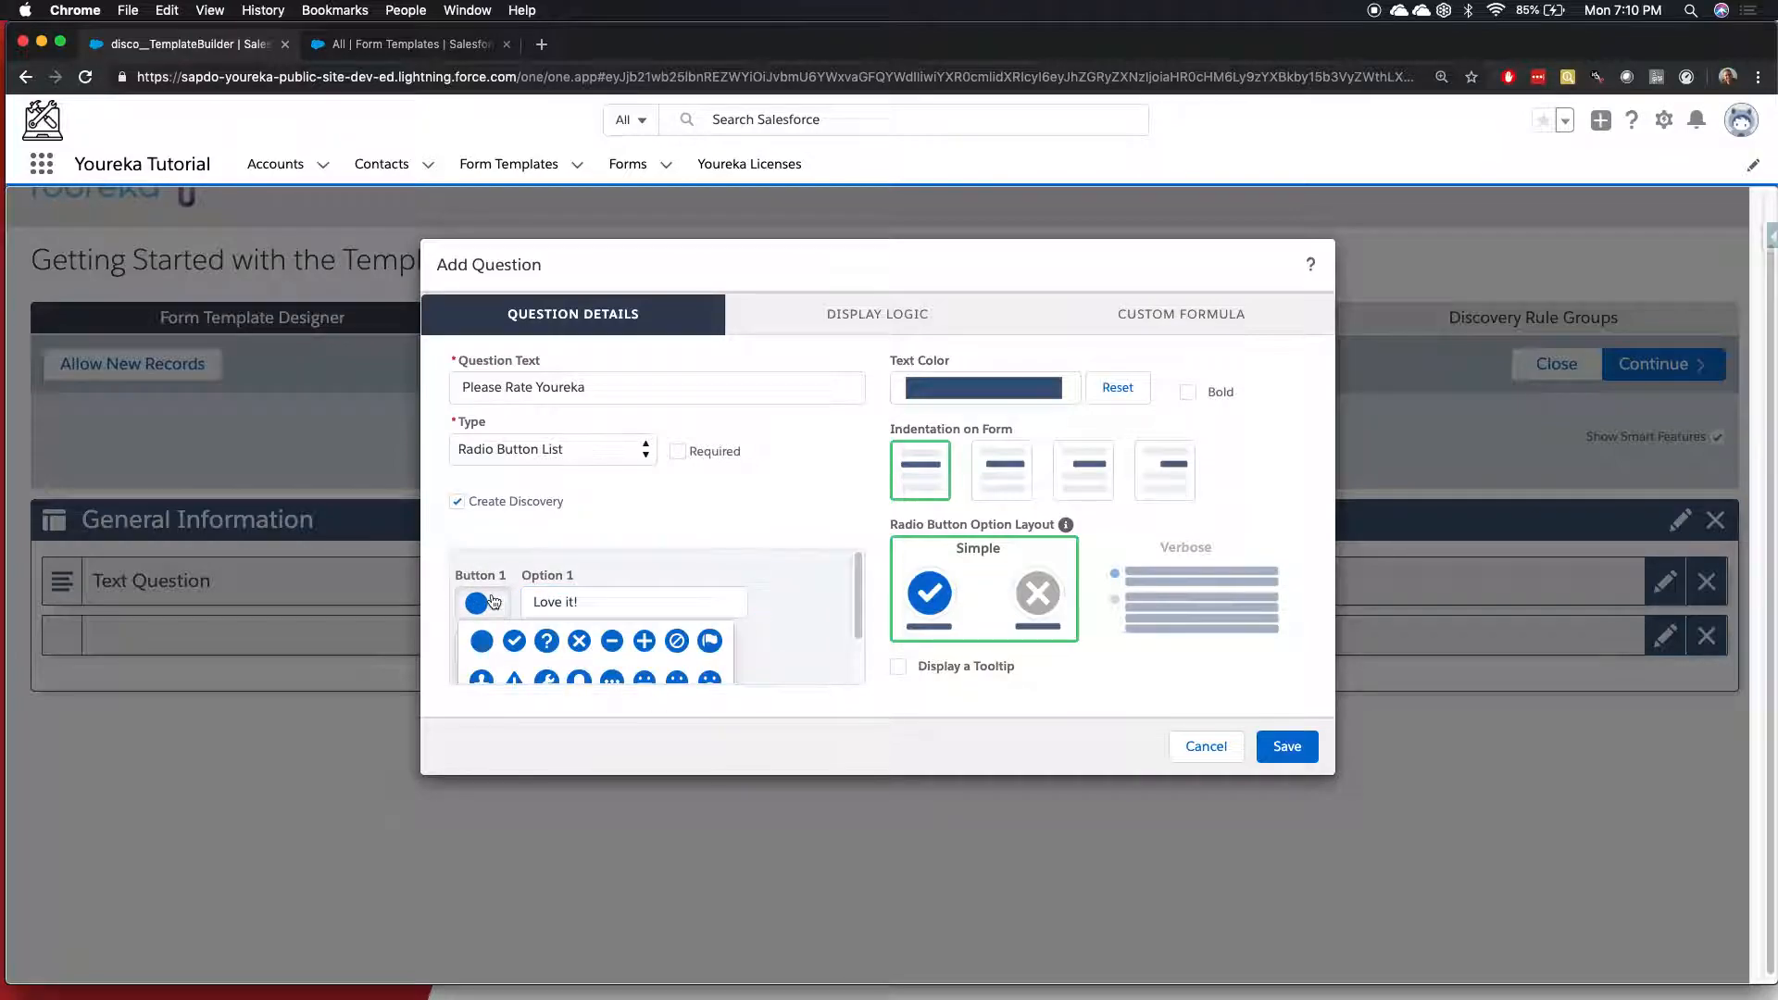
{"action": "scroll", "coordinate": [704, 654], "scroll_direction": "down", "scroll_amount": 1}
{"action": "left_click", "coordinate": [645, 667]}
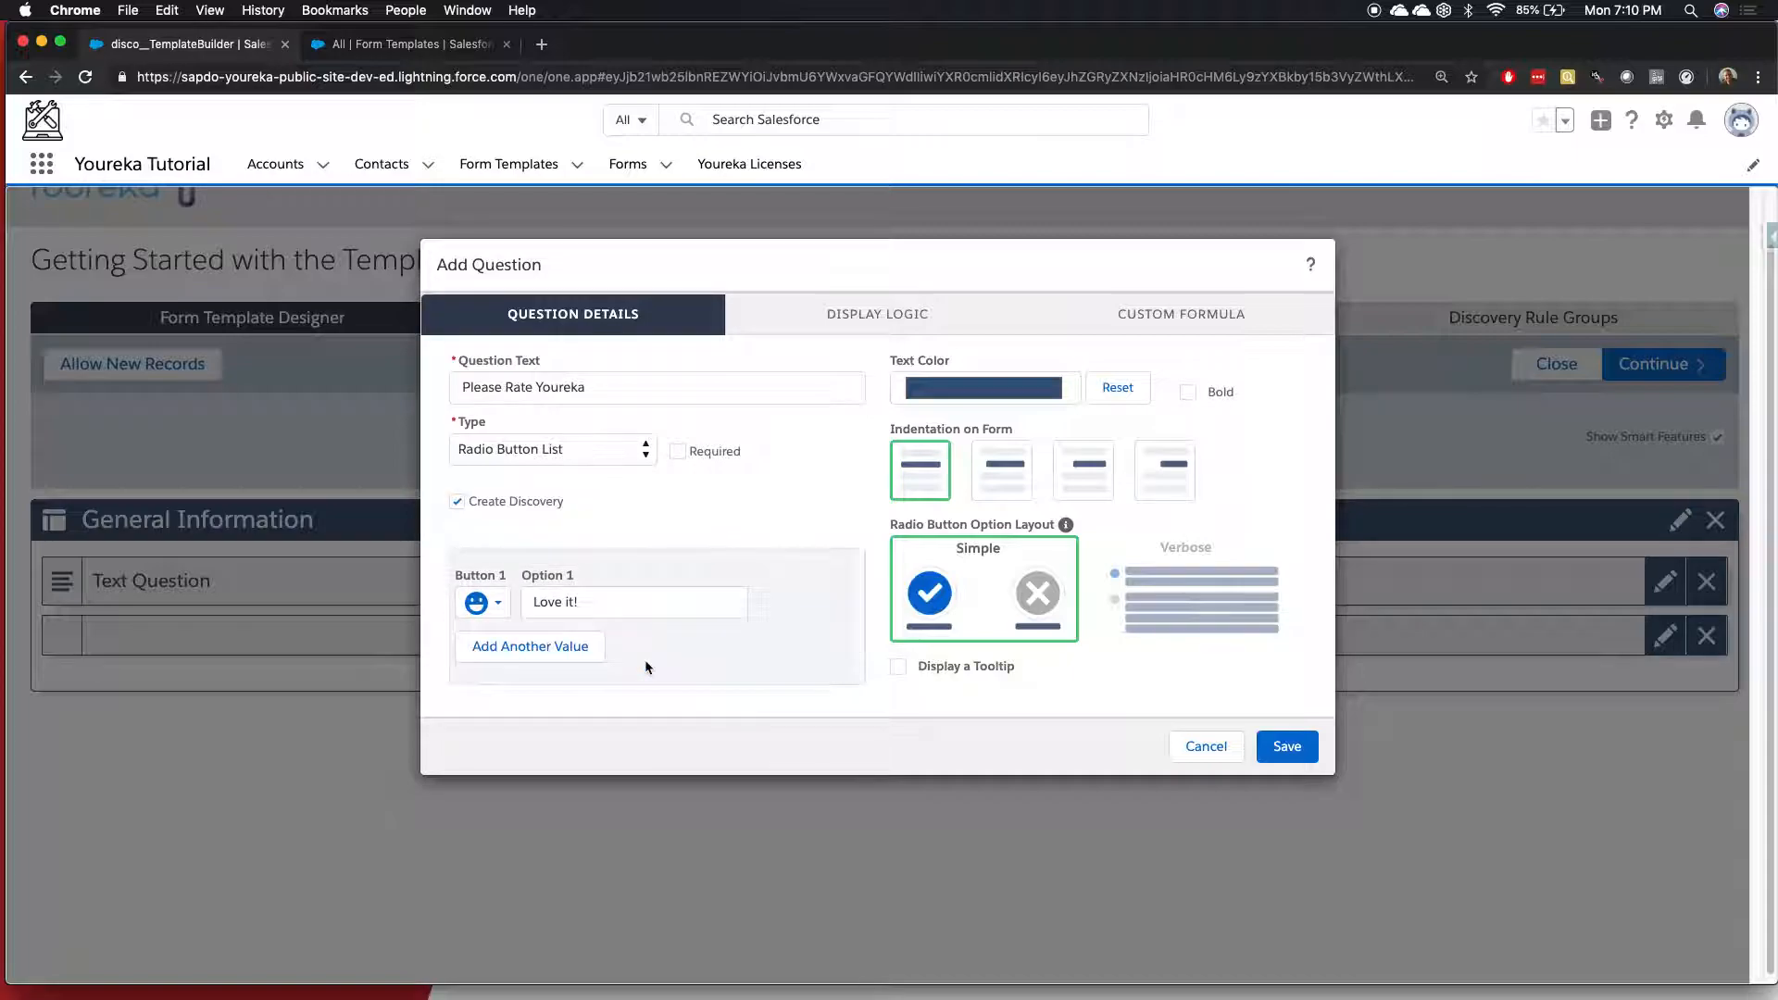
Add a second radio button option "Like it!" with the thumbs-up icon and save the question.
{"action": "left_click", "coordinate": [533, 652]}
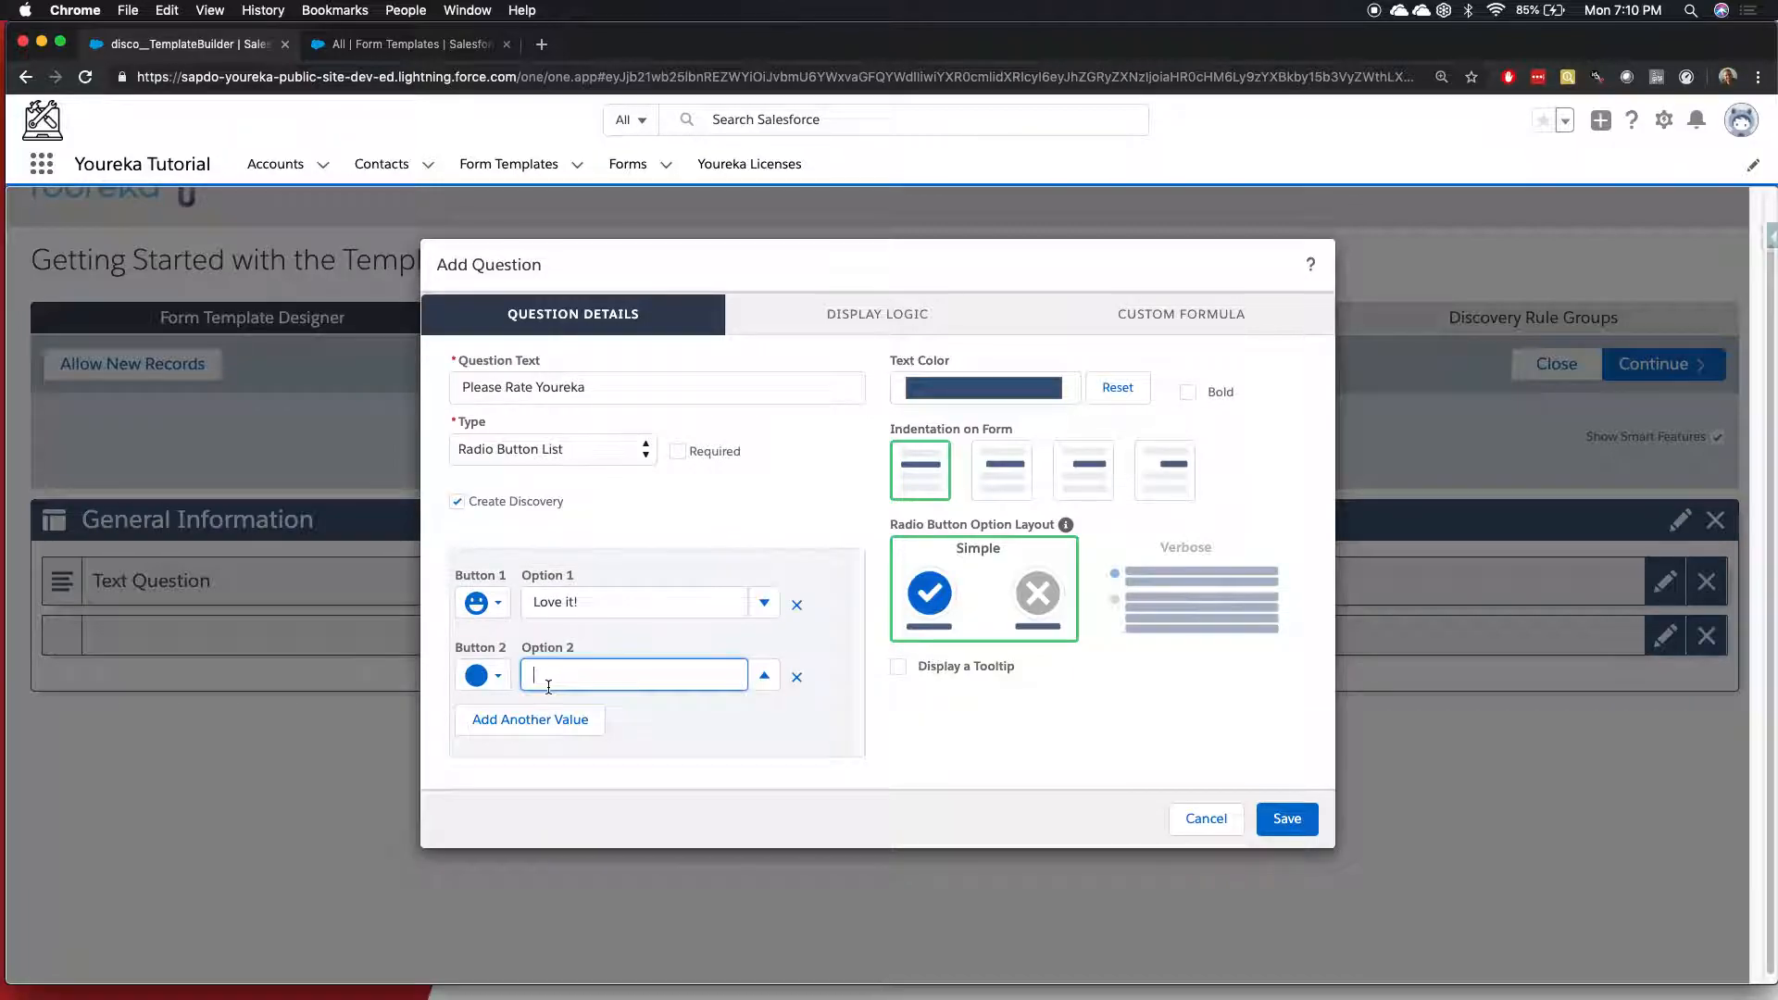
{"action": "left_click", "coordinate": [500, 677]}
{"action": "scroll", "coordinate": [713, 746], "scroll_direction": "down", "scroll_amount": 1}
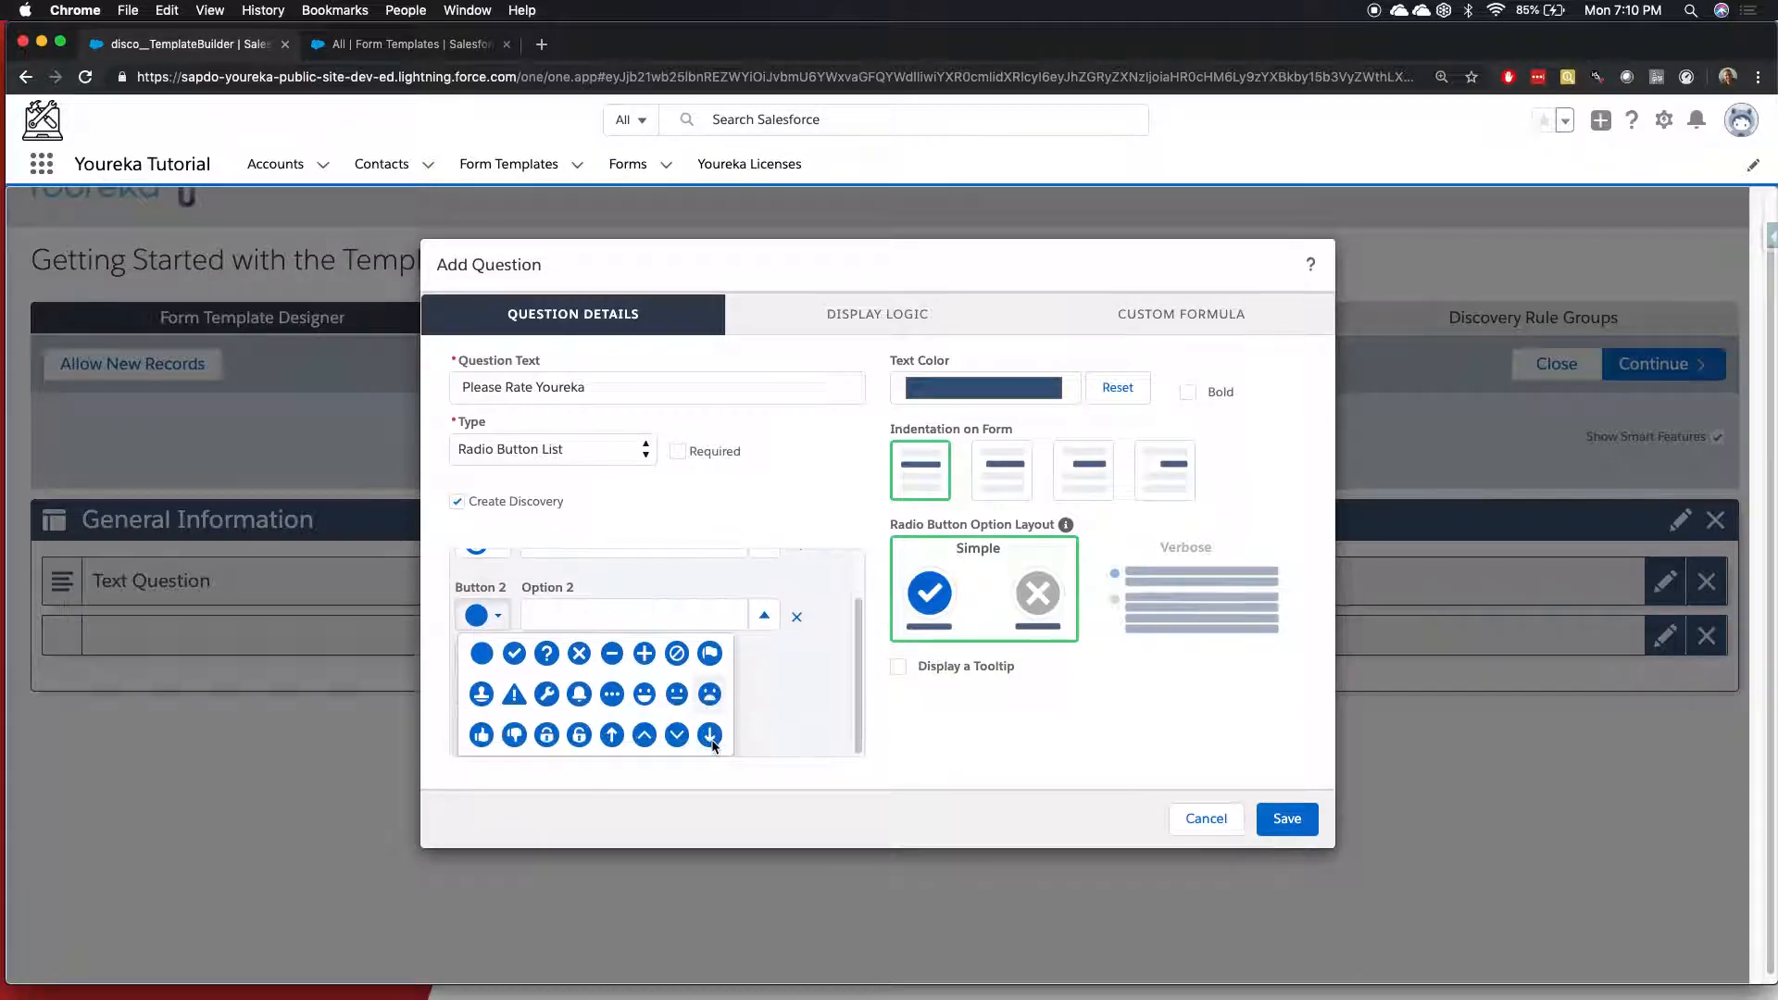
{"action": "left_click", "coordinate": [482, 735]}
{"action": "left_click", "coordinate": [629, 674]}
{"action": "type", "text": "Like it!"}
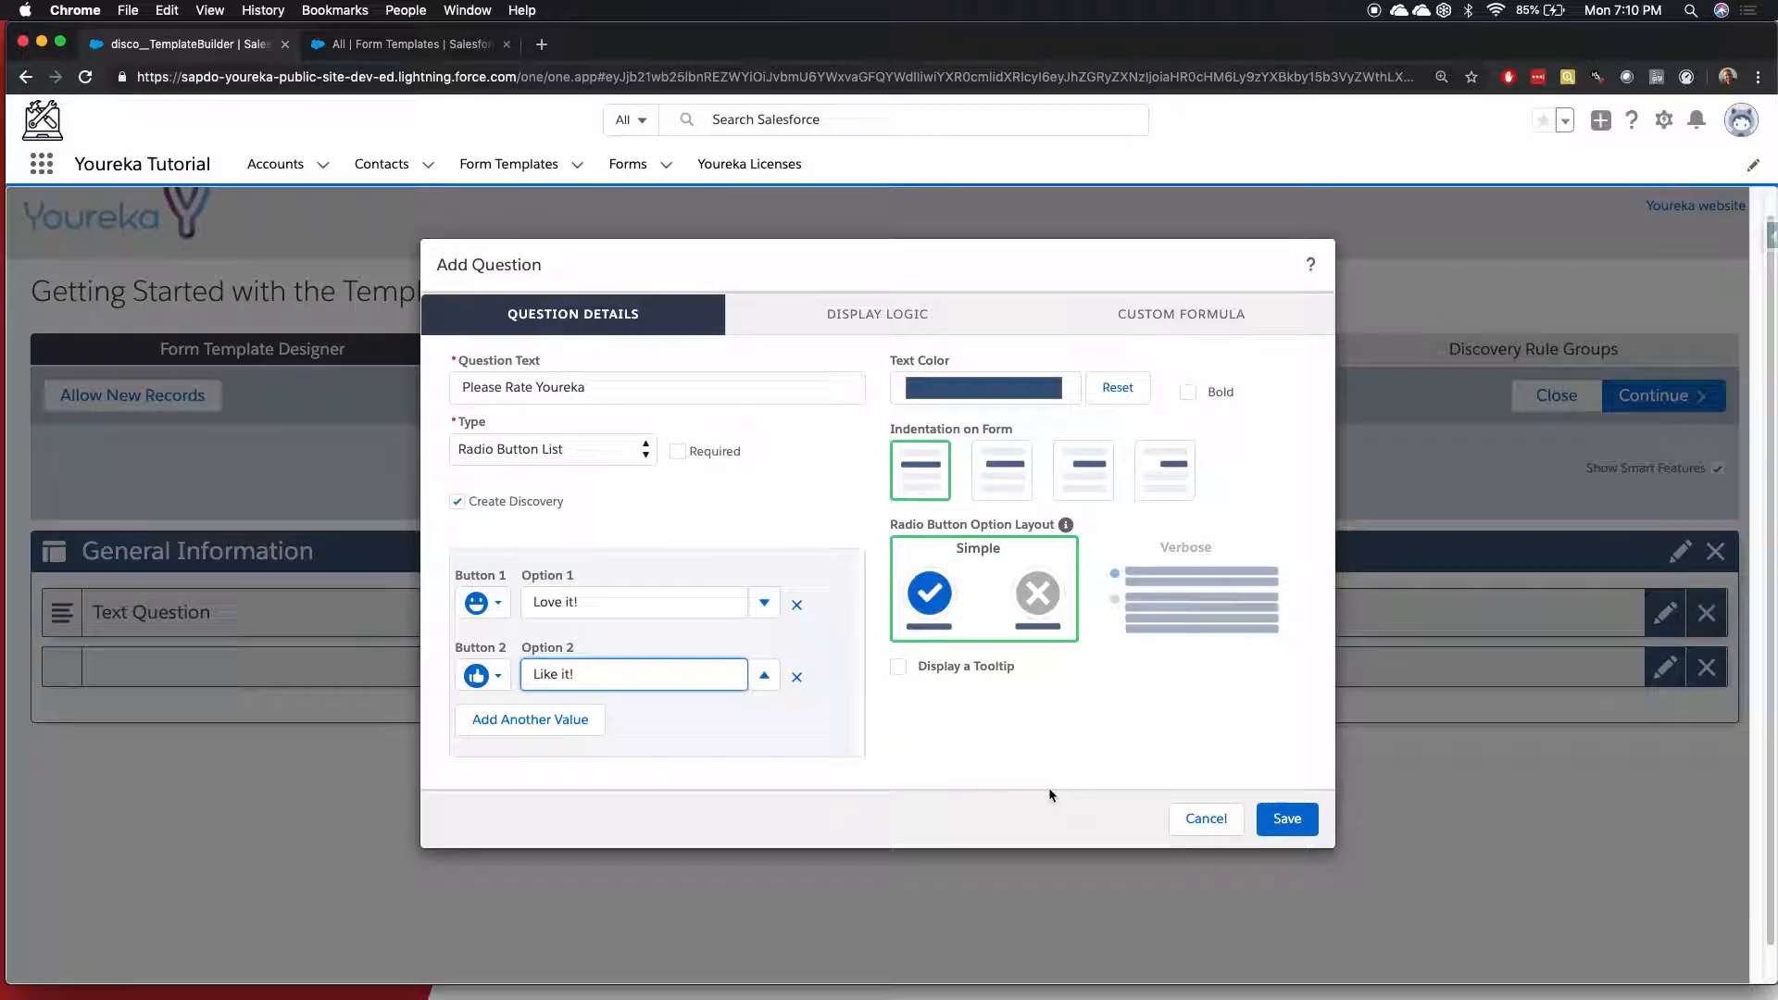
{"action": "left_click", "coordinate": [1286, 818]}
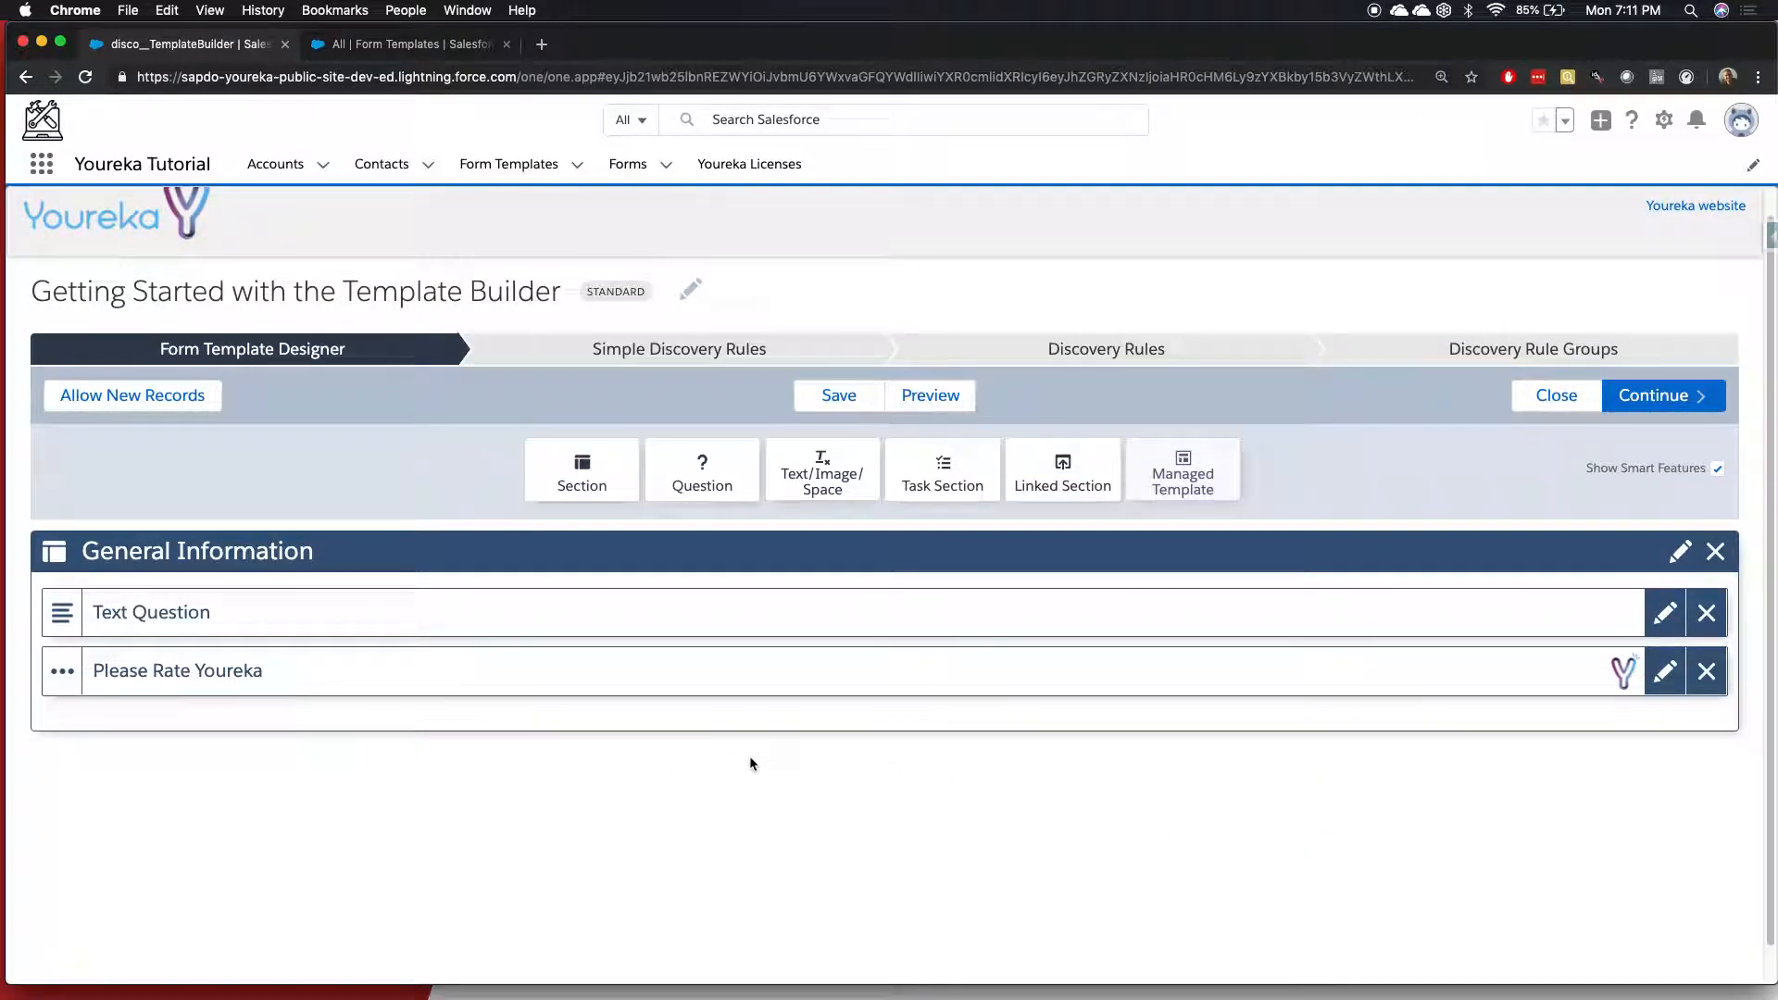
Add a Number question worded "How many questions are we going to add here?" below Please Rate Youreka and save it.
{"action": "left_click_drag", "start_coordinate": [723, 463], "coordinate": [505, 761]}
{"action": "left_click", "coordinate": [587, 451]}
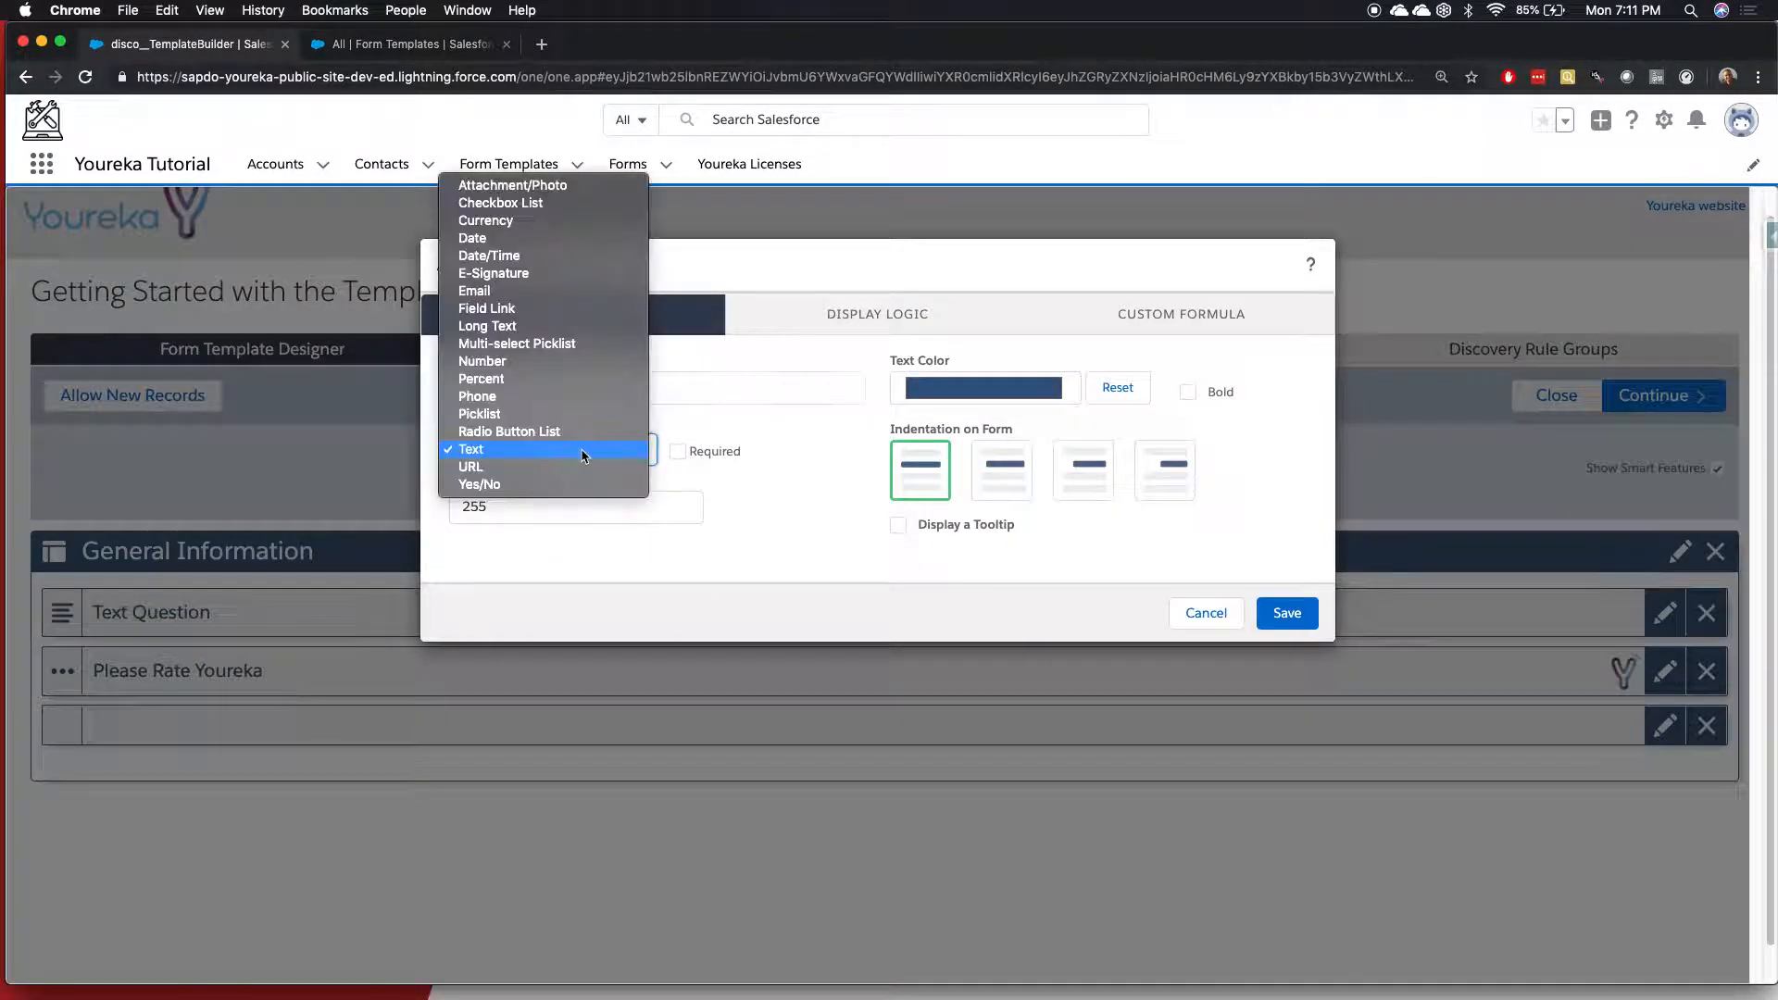
{"action": "left_click", "coordinate": [546, 361]}
{"action": "left_click", "coordinate": [562, 398]}
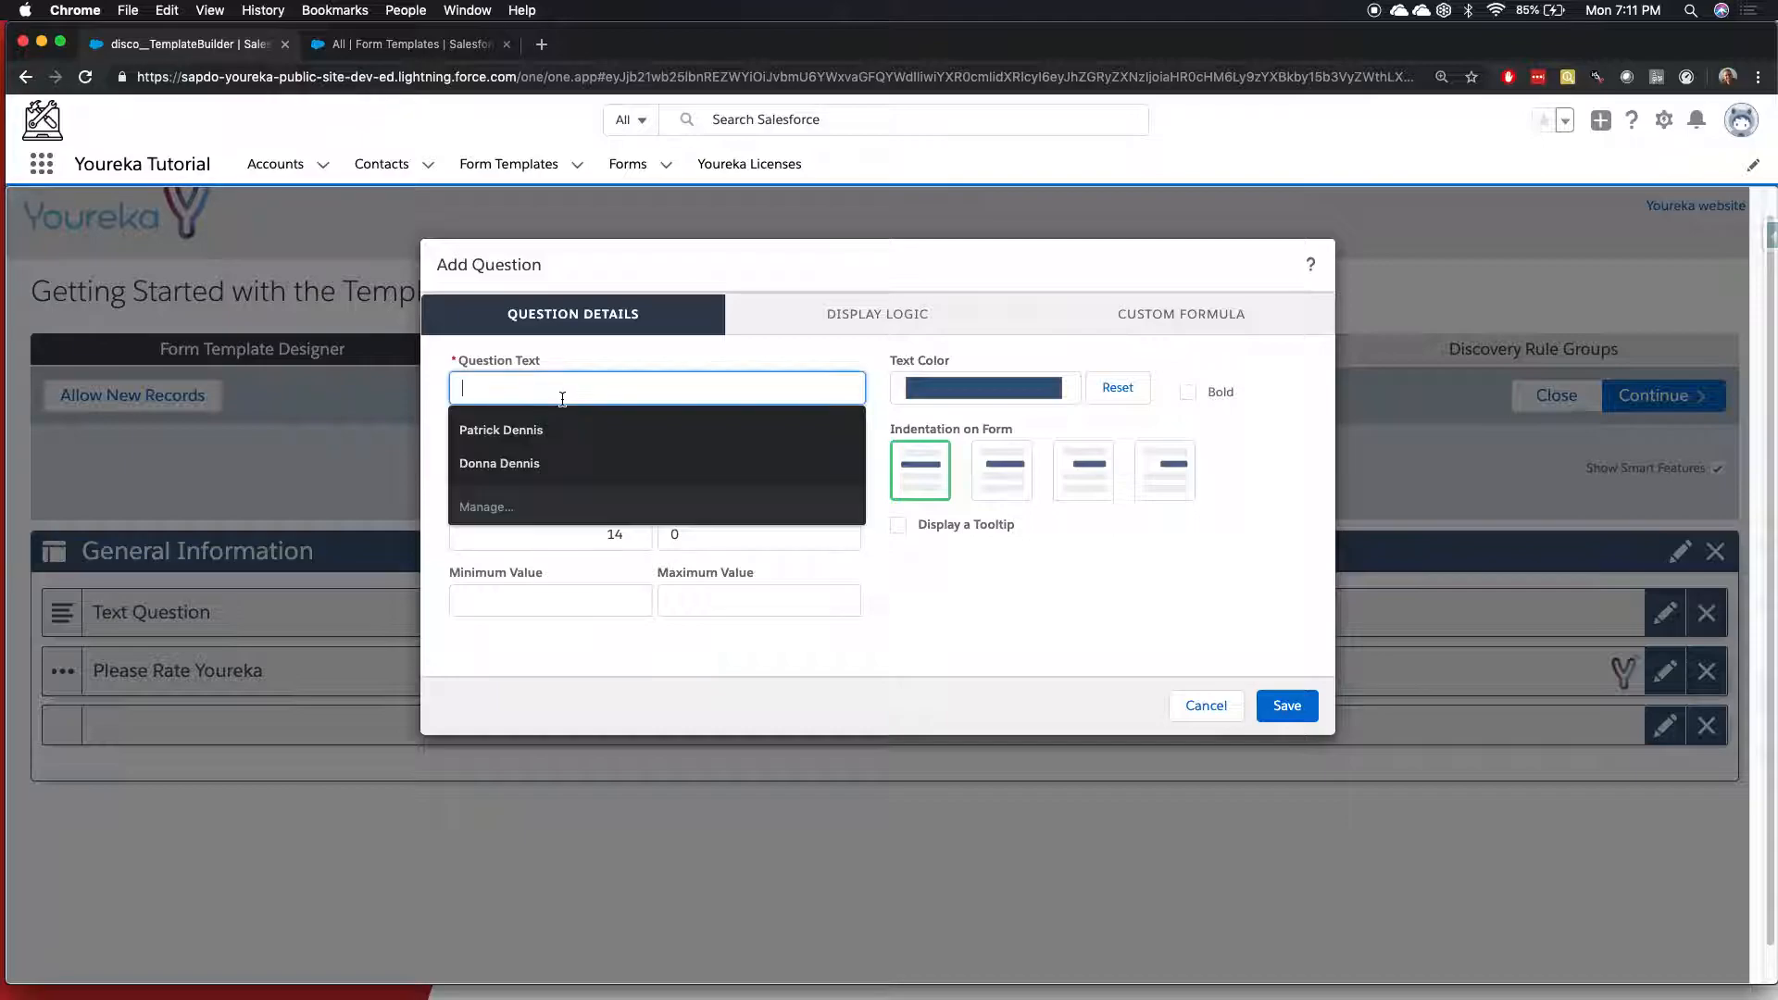
{"action": "type", "text": "T"}
{"action": "type", "text": "T"}
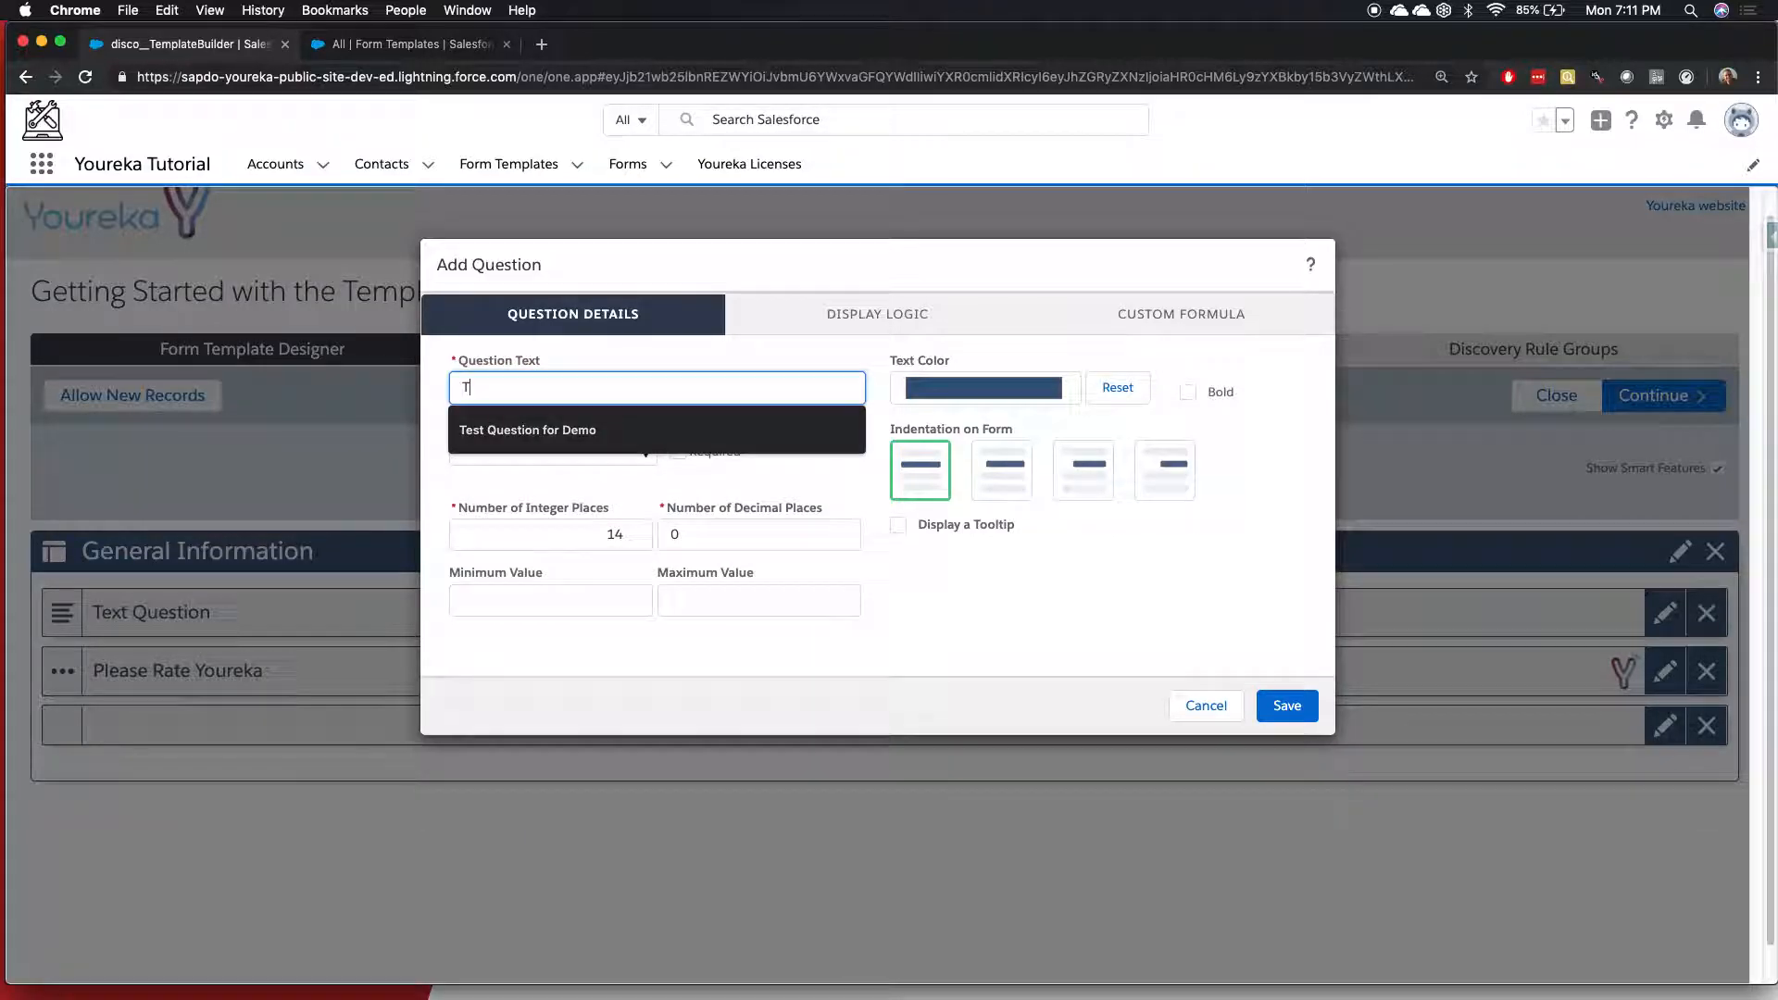
{"action": "key", "text": "BackSpace"}
{"action": "type", "text": "How many questions"}
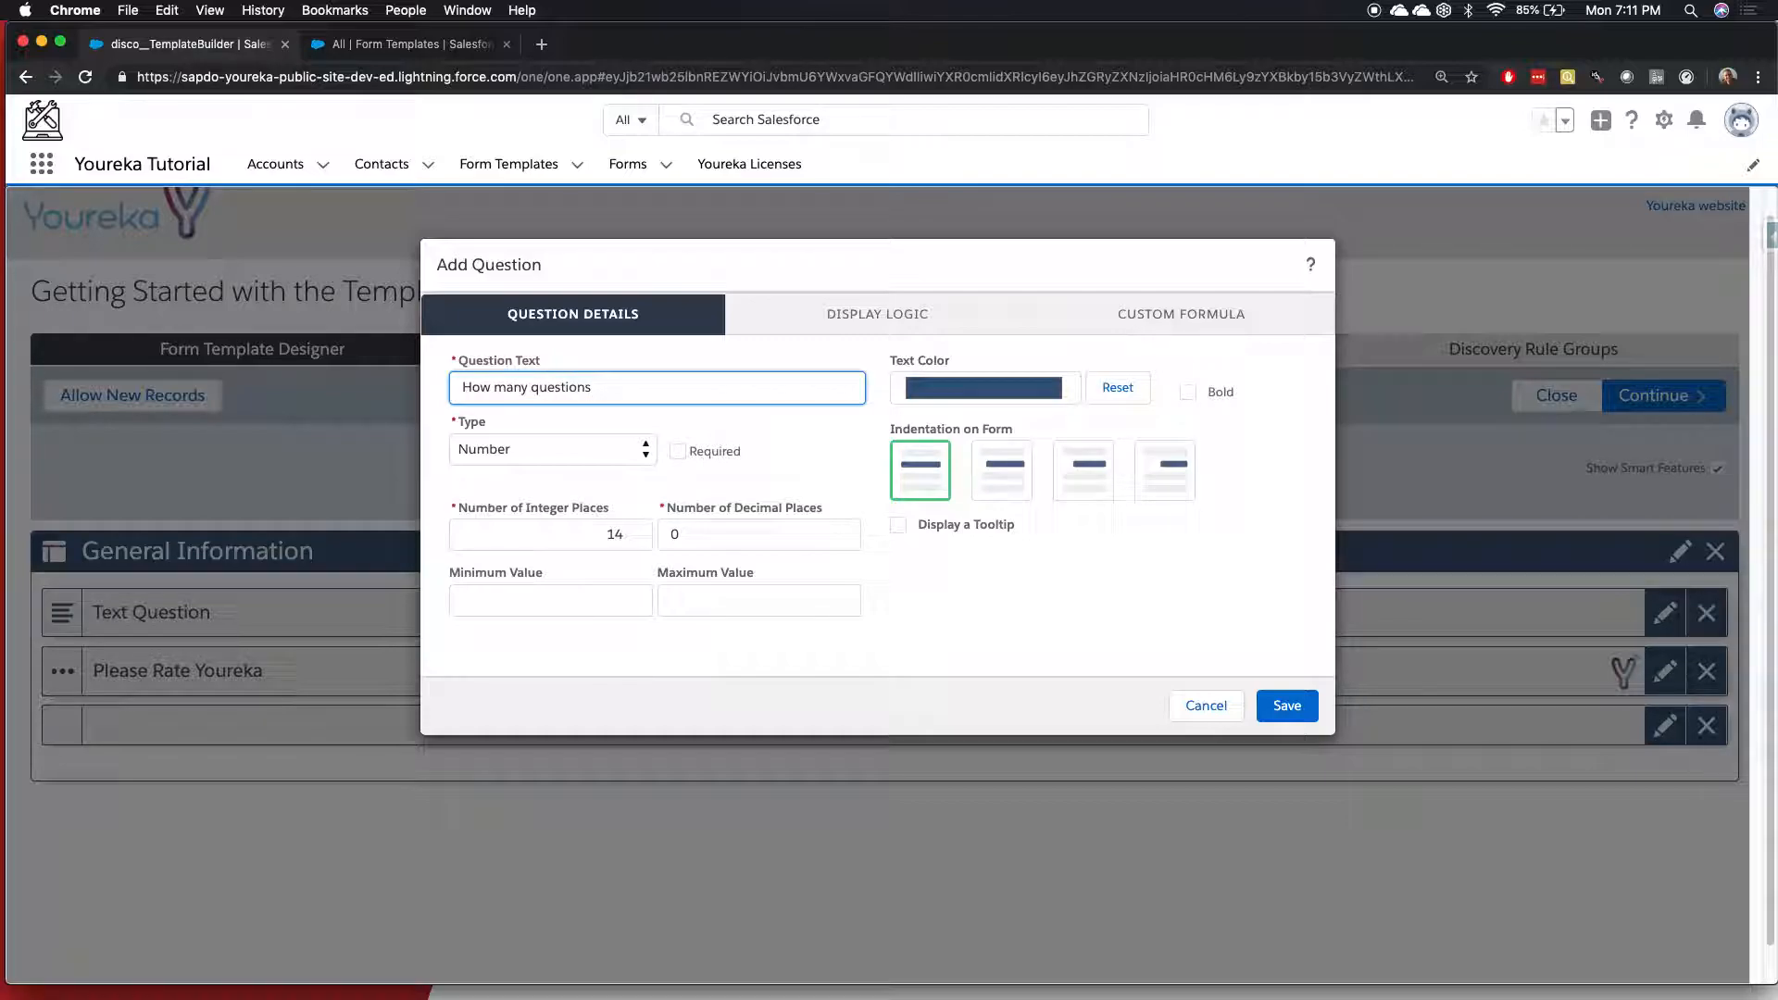
{"action": "type", "text": " are we going to add here?"}
{"action": "left_click", "coordinate": [1284, 706]}
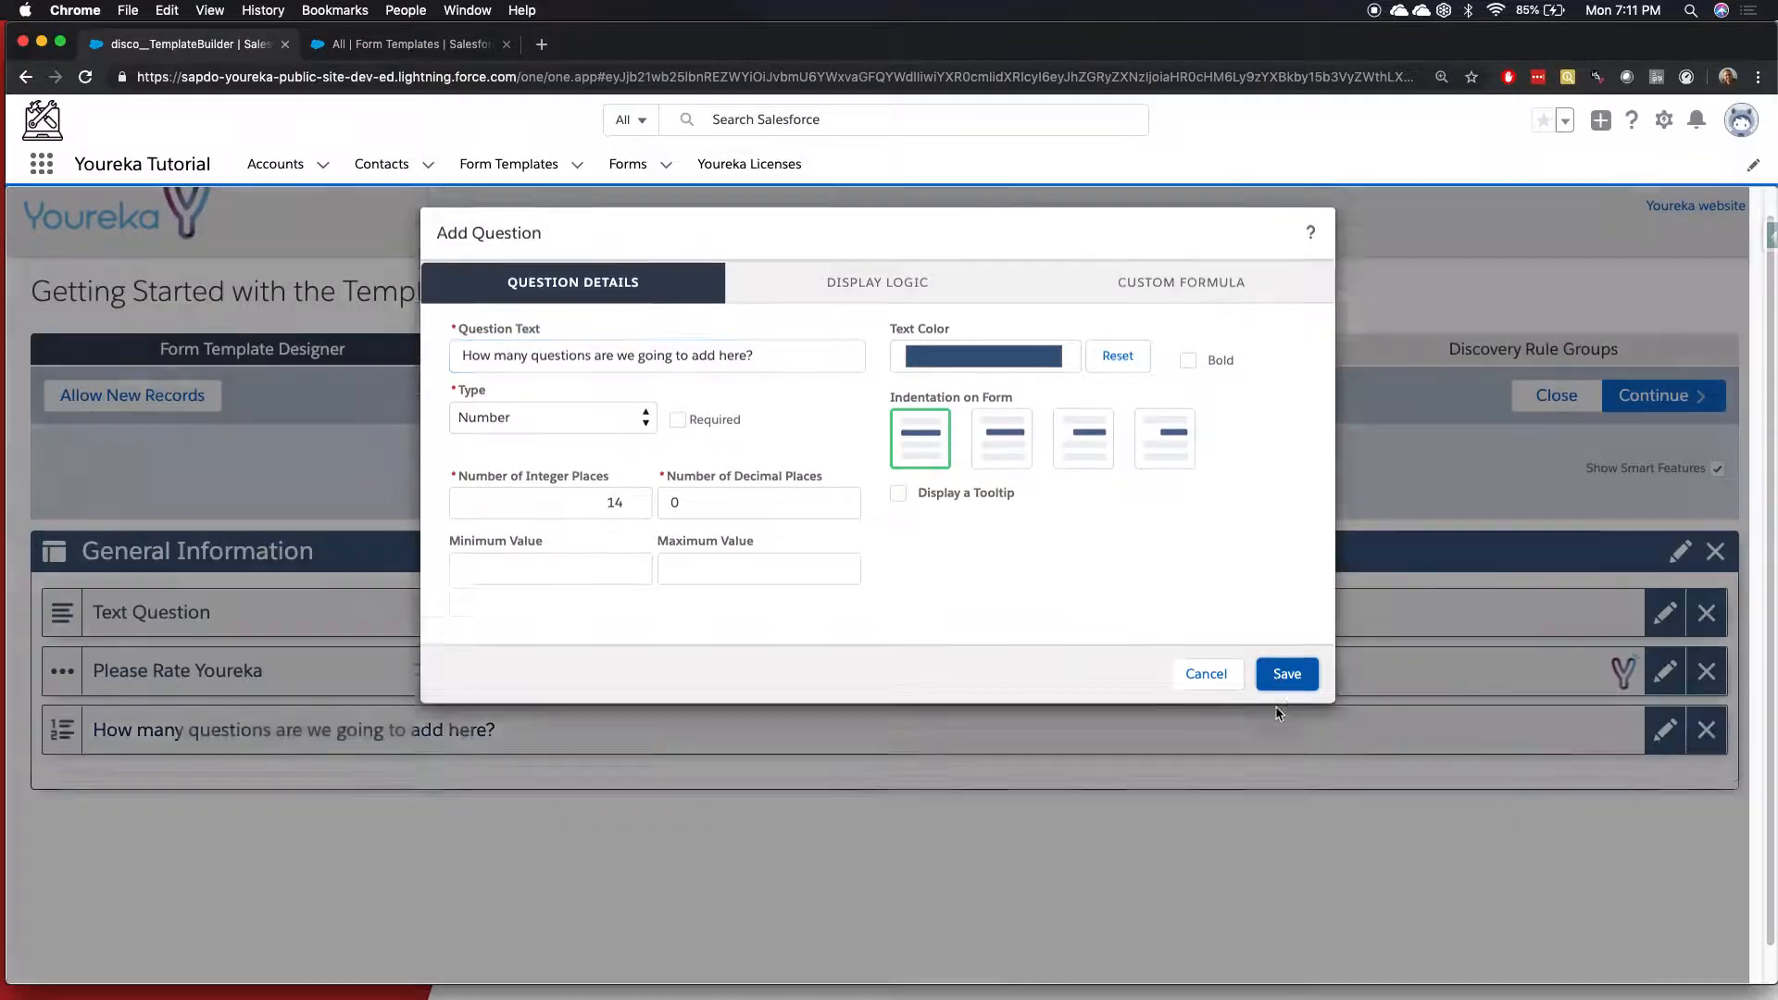
{"action": "scroll", "coordinate": [1067, 862], "scroll_direction": "down", "scroll_amount": 1}
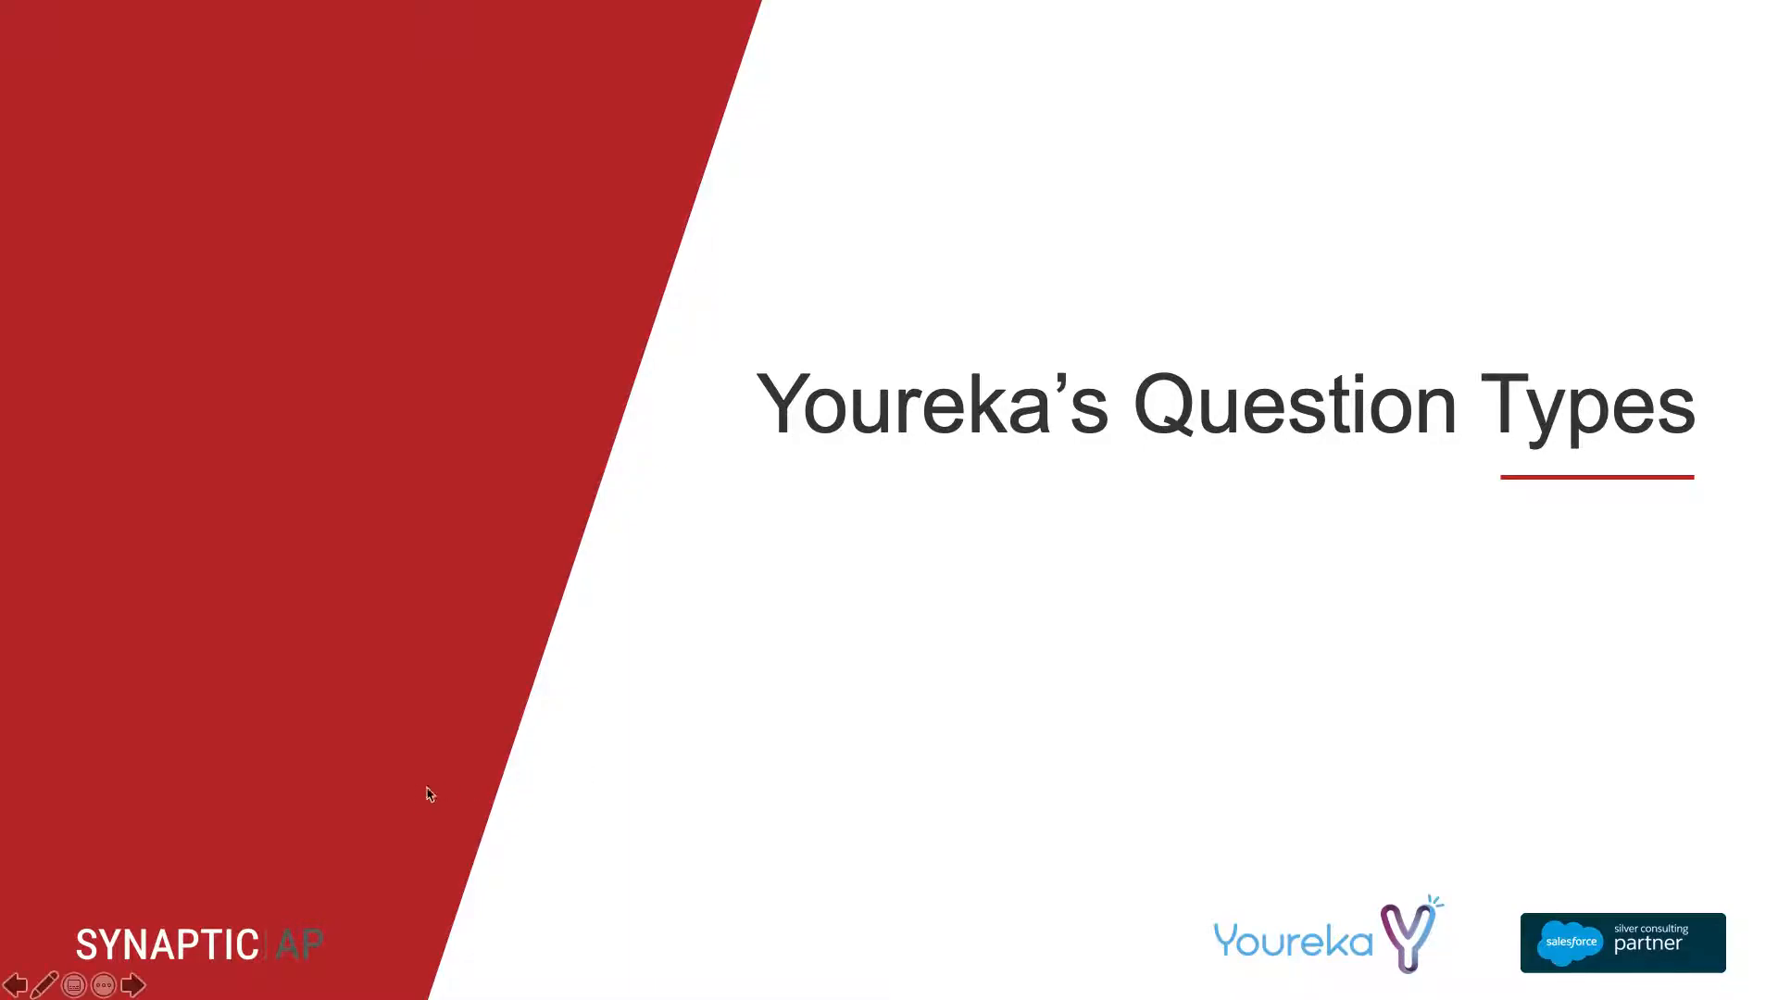
{"action": "left_click", "coordinate": [1698, 759]}
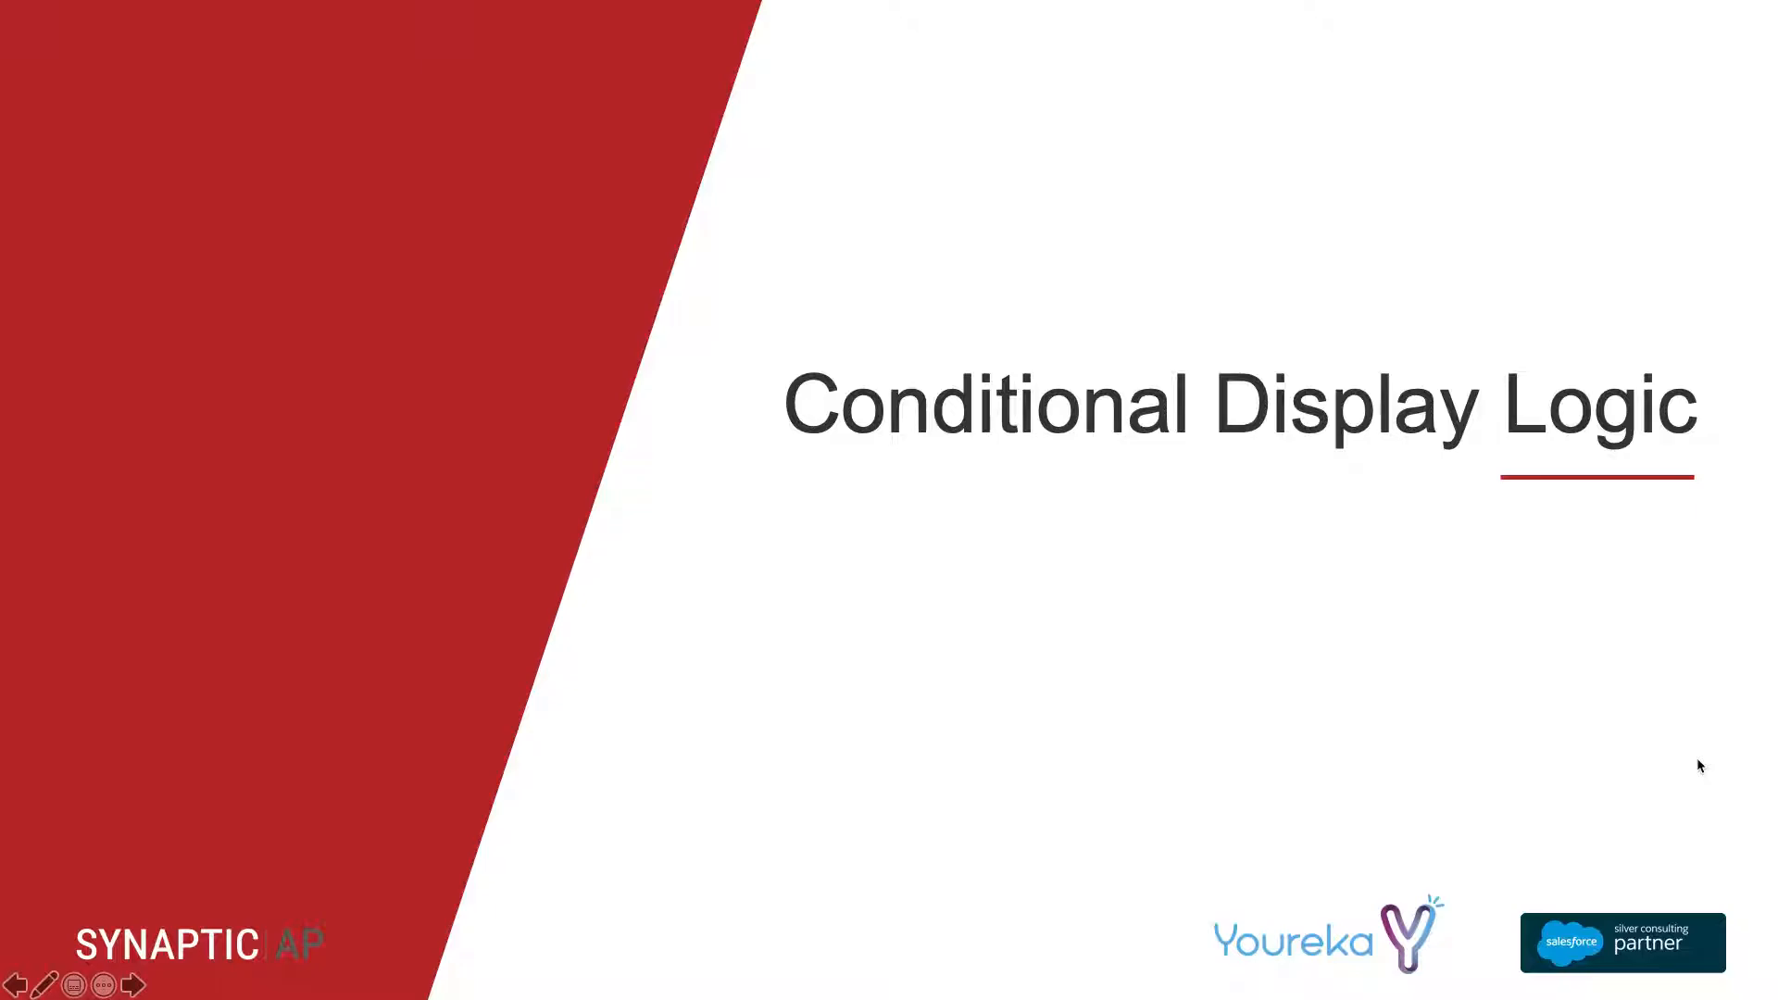
Switch back to Chrome and add a section named "Conditional Display Logic" below the General Information section.
{"action": "key", "text": "super+Tab"}
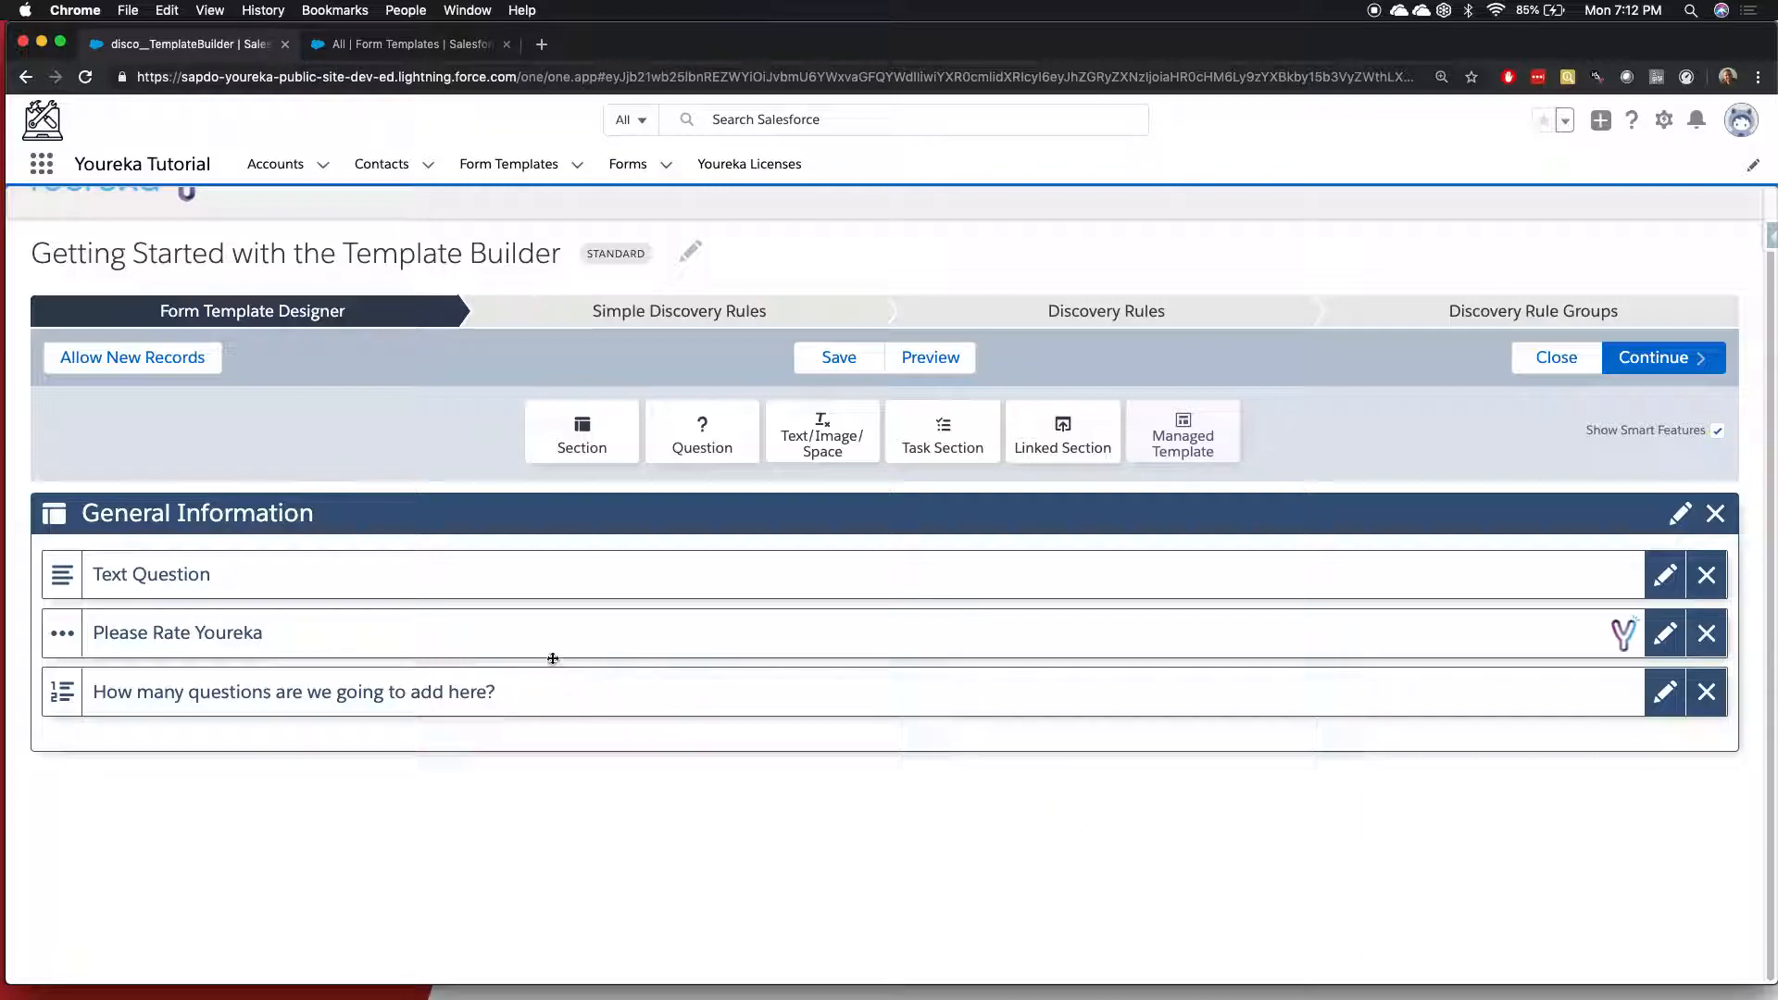
{"action": "left_click_drag", "start_coordinate": [590, 446], "coordinate": [519, 782]}
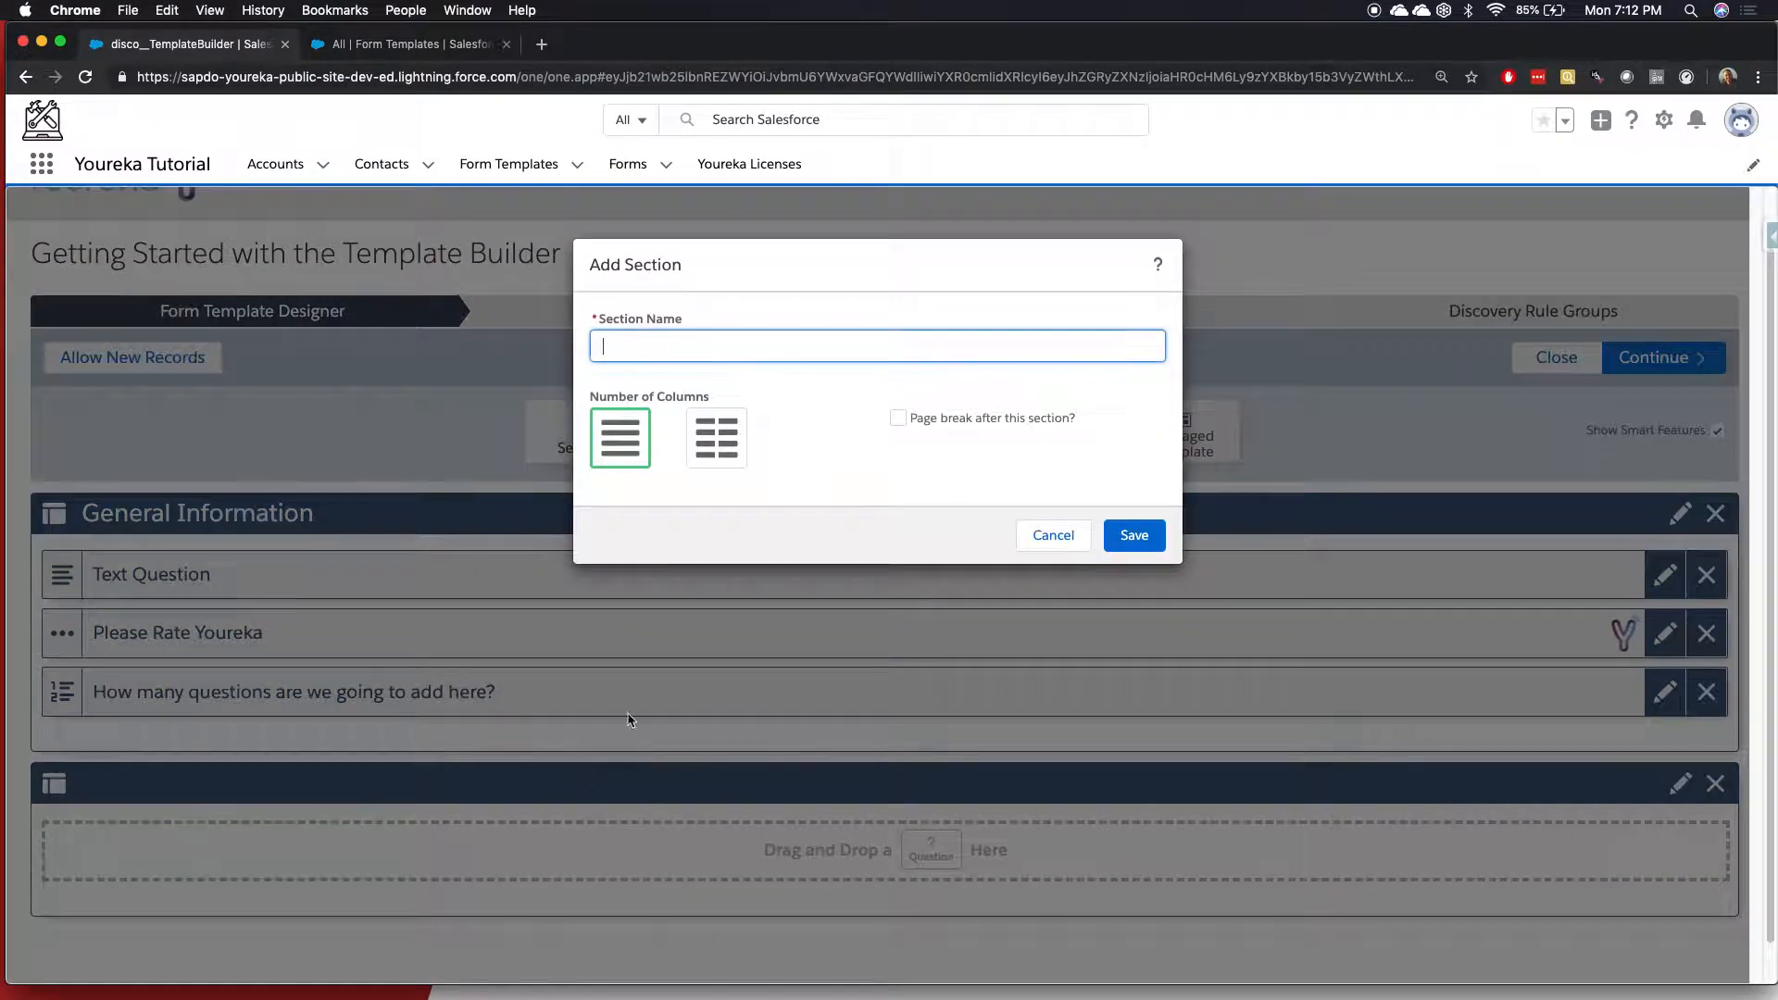
{"action": "type", "text": "Conditional Display Logic"}
{"action": "left_click", "coordinate": [1135, 536]}
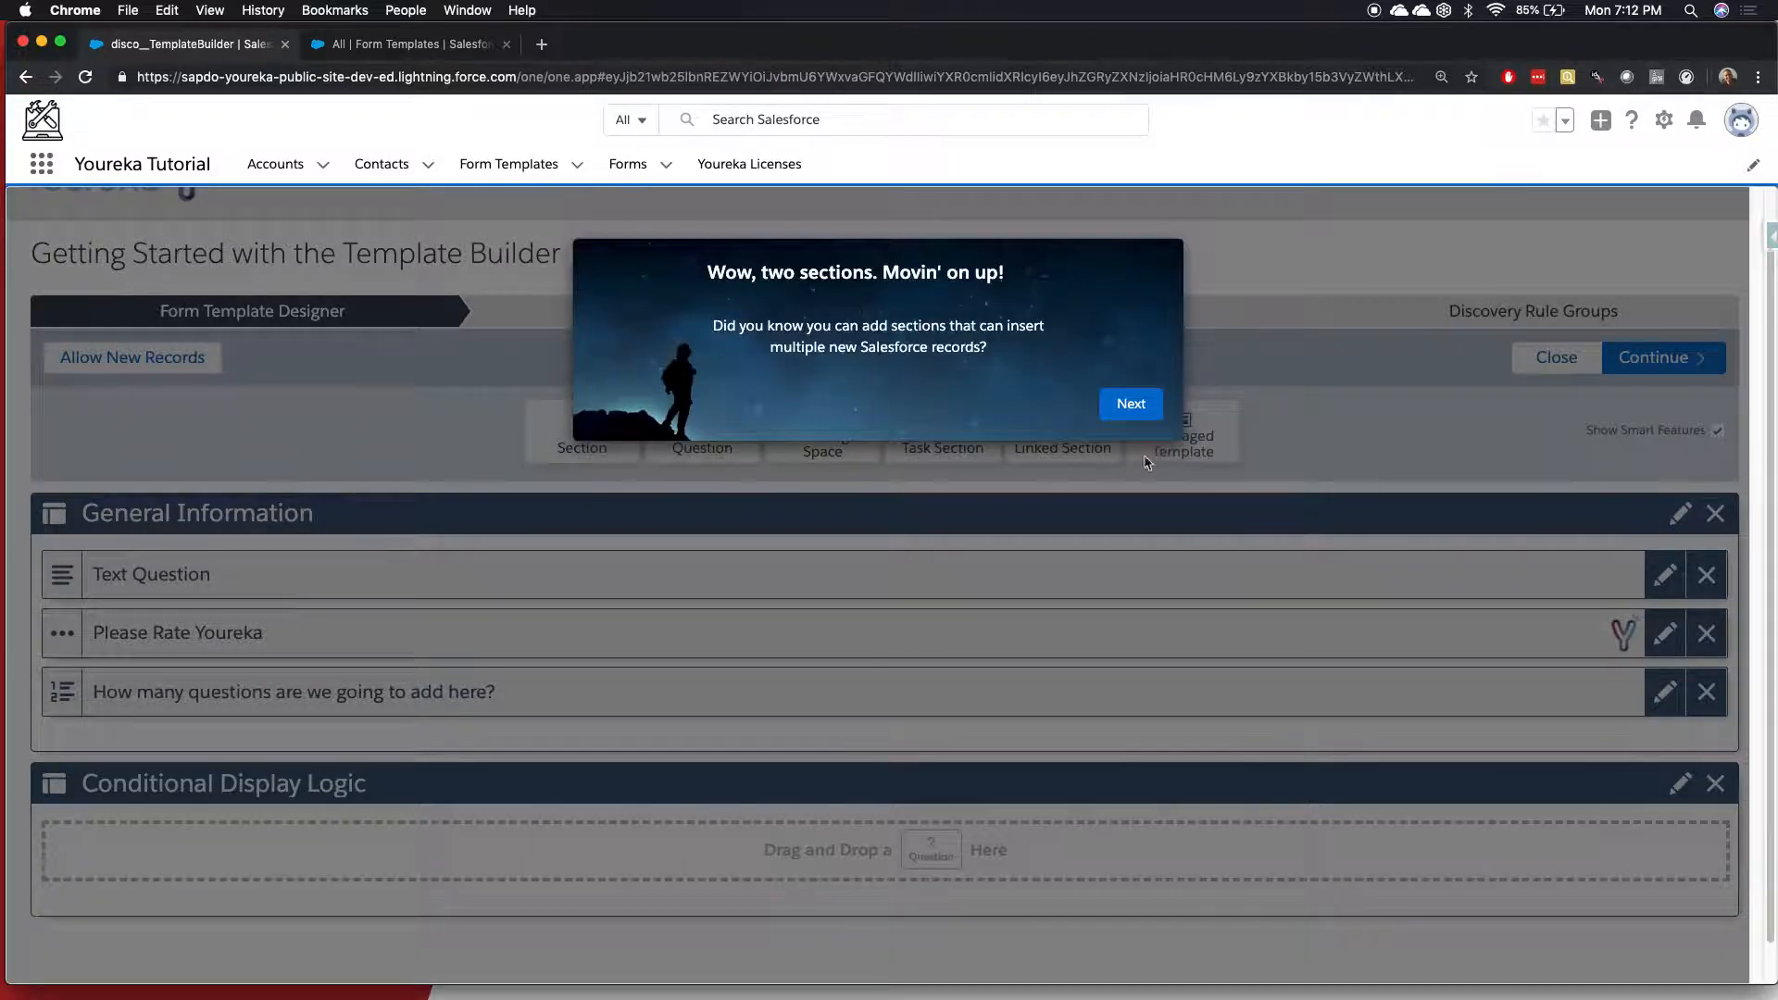
Go through the tip about linked sections and dismiss it with "Don't show this again" selected.
{"action": "left_click", "coordinate": [1131, 404]}
{"action": "left_click", "coordinate": [879, 386]}
{"action": "left_click", "coordinate": [1097, 406]}
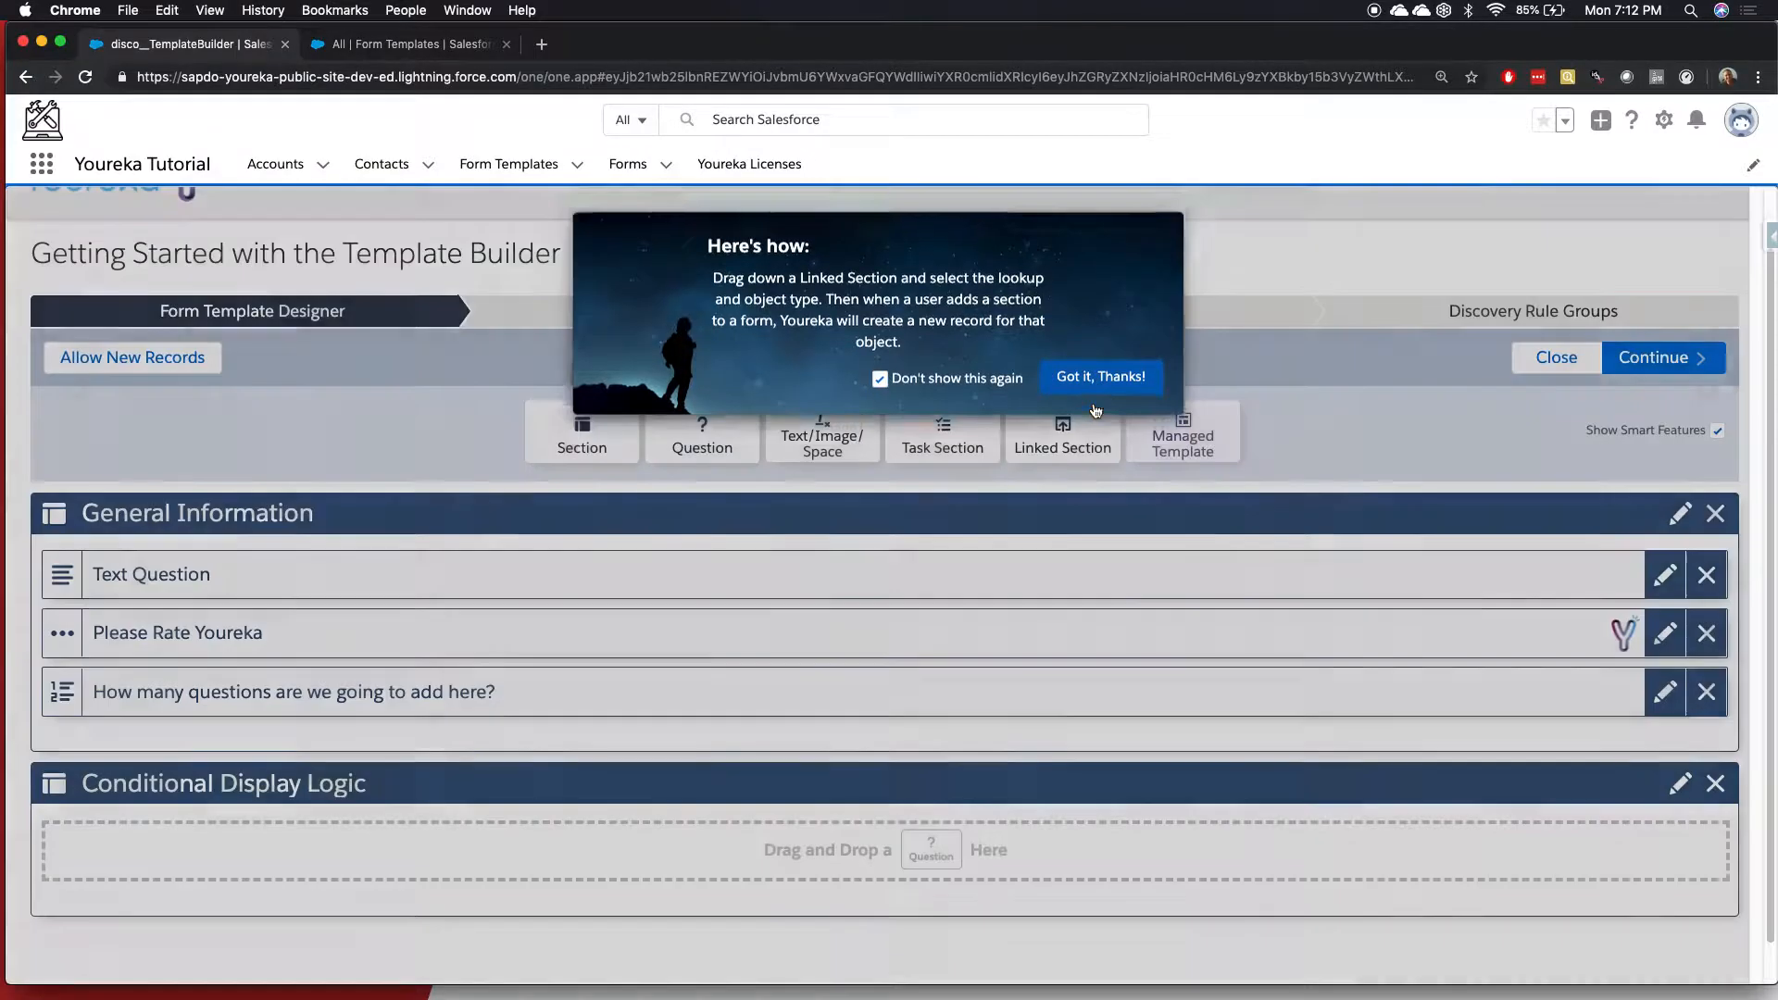
Review the settings of the Please Rate Youreka question and save it without edits.
{"action": "scroll", "coordinate": [851, 790], "scroll_direction": "down", "scroll_amount": 1}
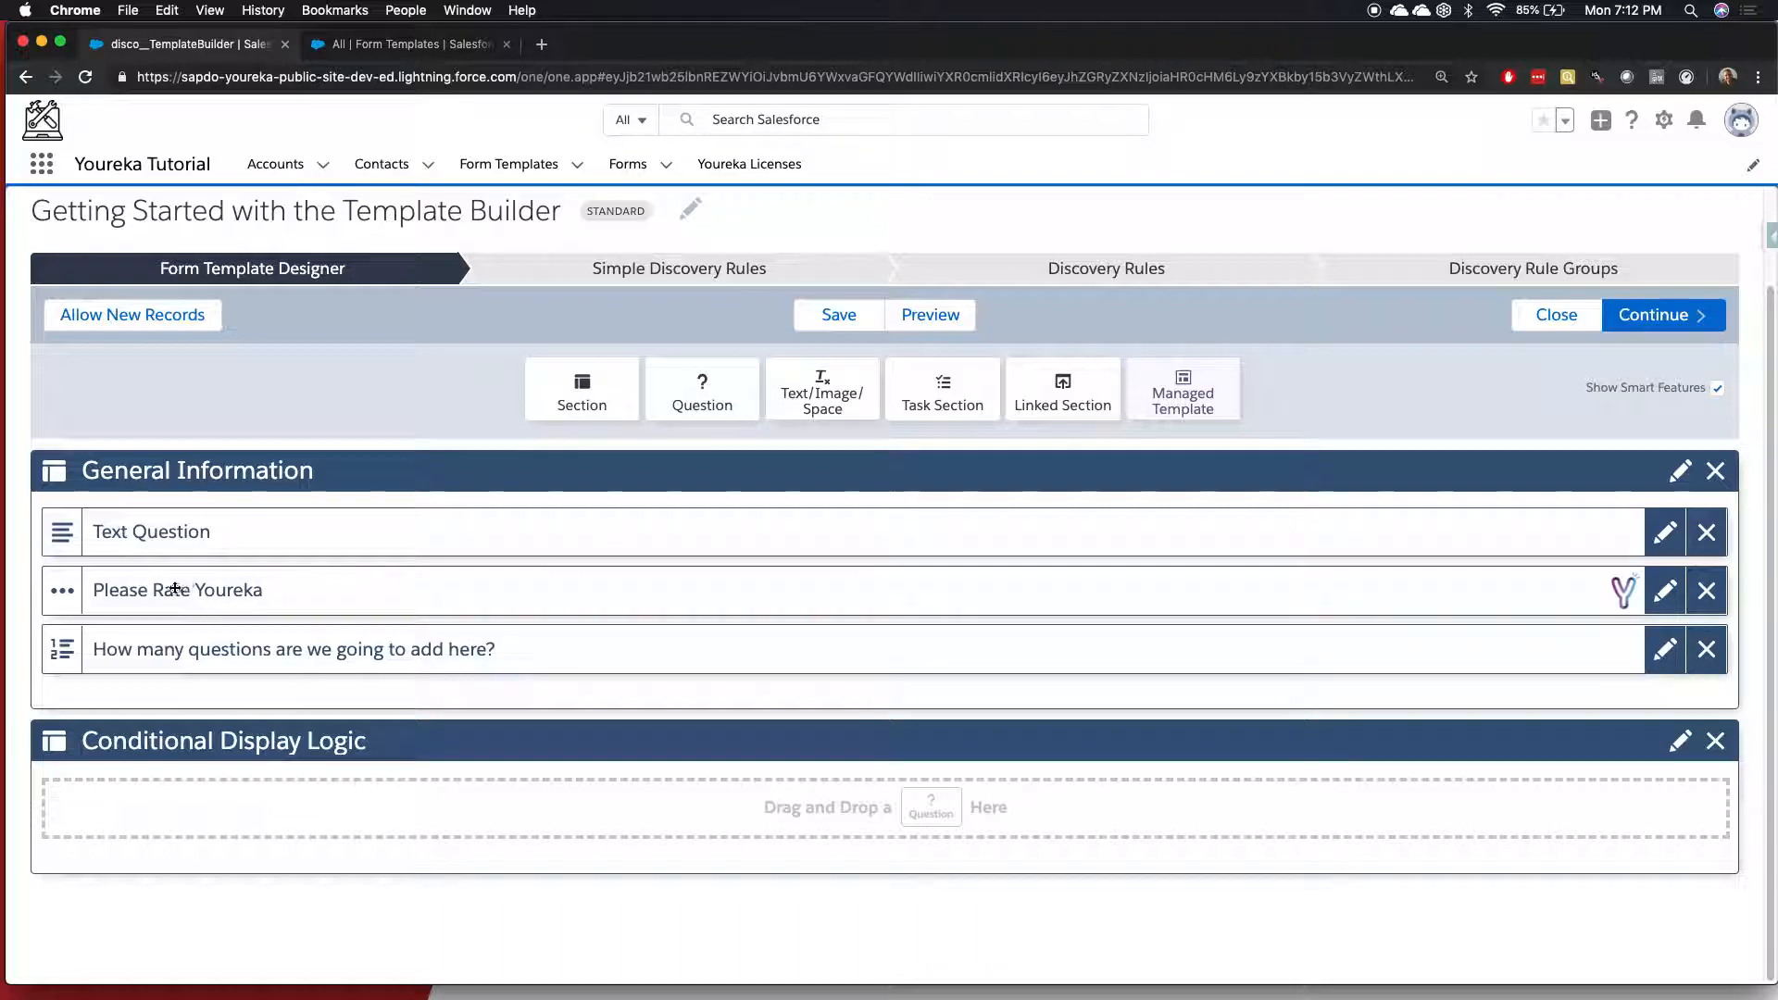
{"action": "left_click", "coordinate": [1664, 600]}
{"action": "left_click", "coordinate": [1287, 819]}
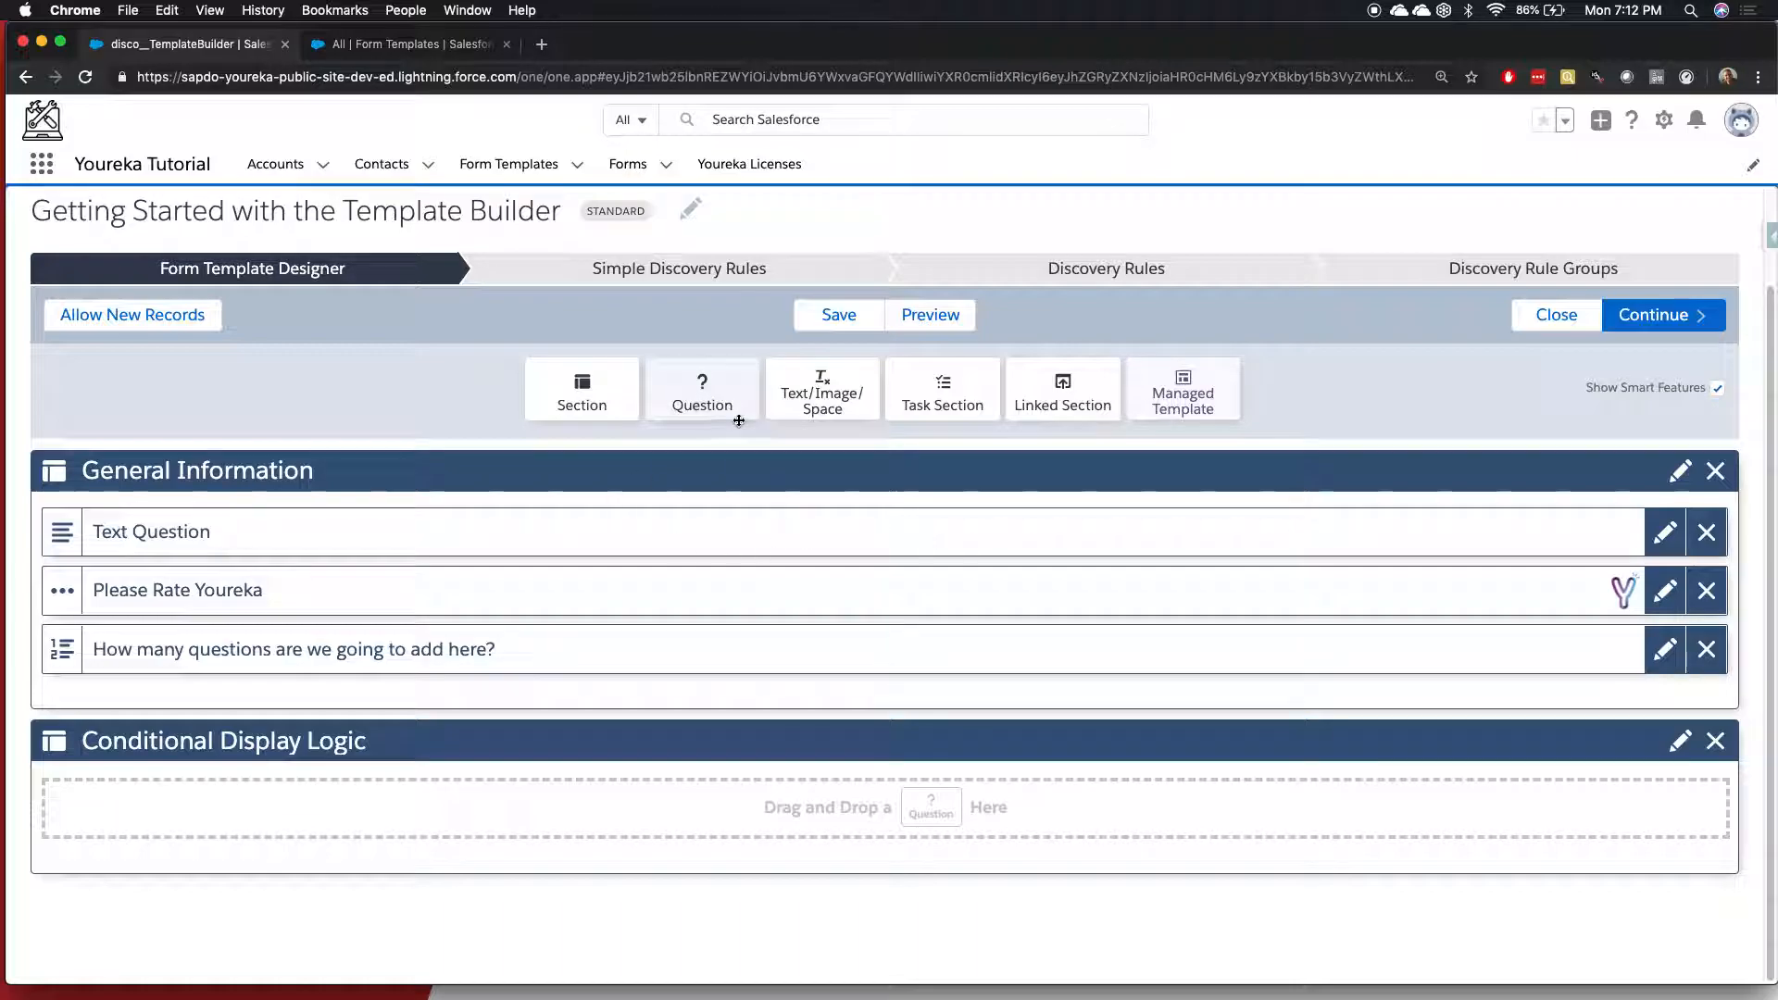
Add a Text question "Why do you enjoy Youreka?" with bright blue text to the Conditional Display Logic section and save it.
{"action": "left_click_drag", "start_coordinate": [721, 405], "coordinate": [457, 840]}
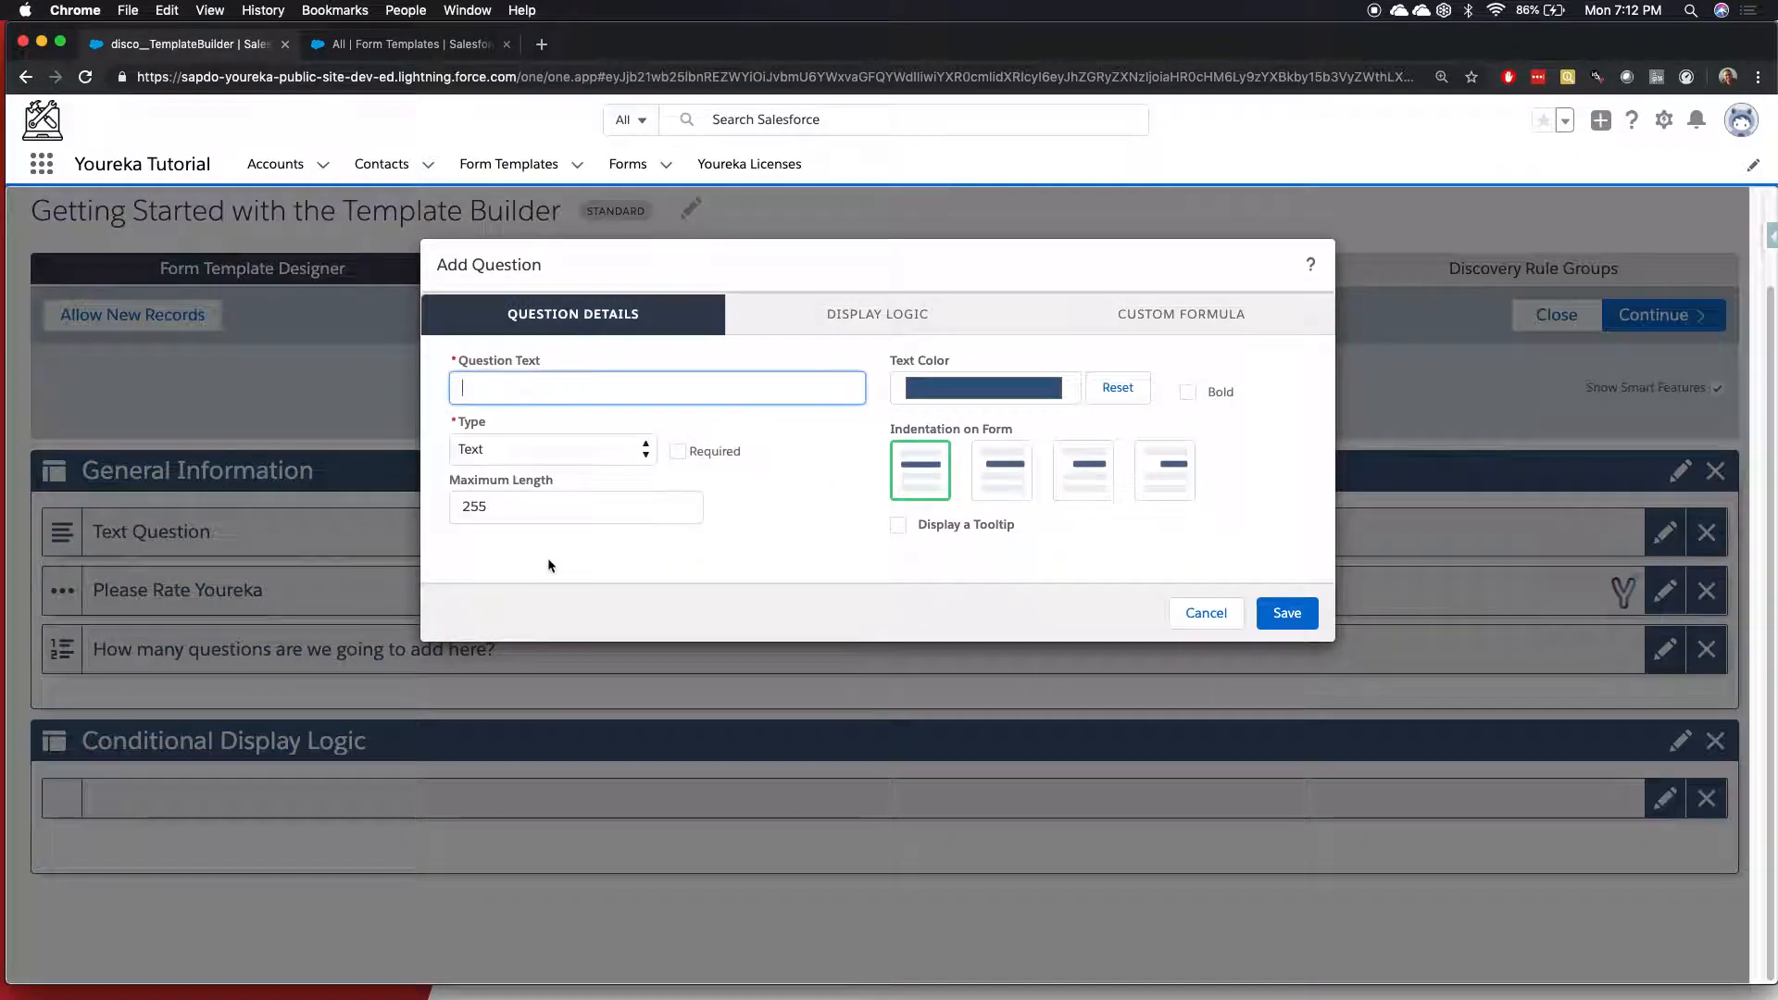
{"action": "left_click", "coordinate": [537, 381]}
{"action": "type", "text": "Why do you enjoy Youreka?"}
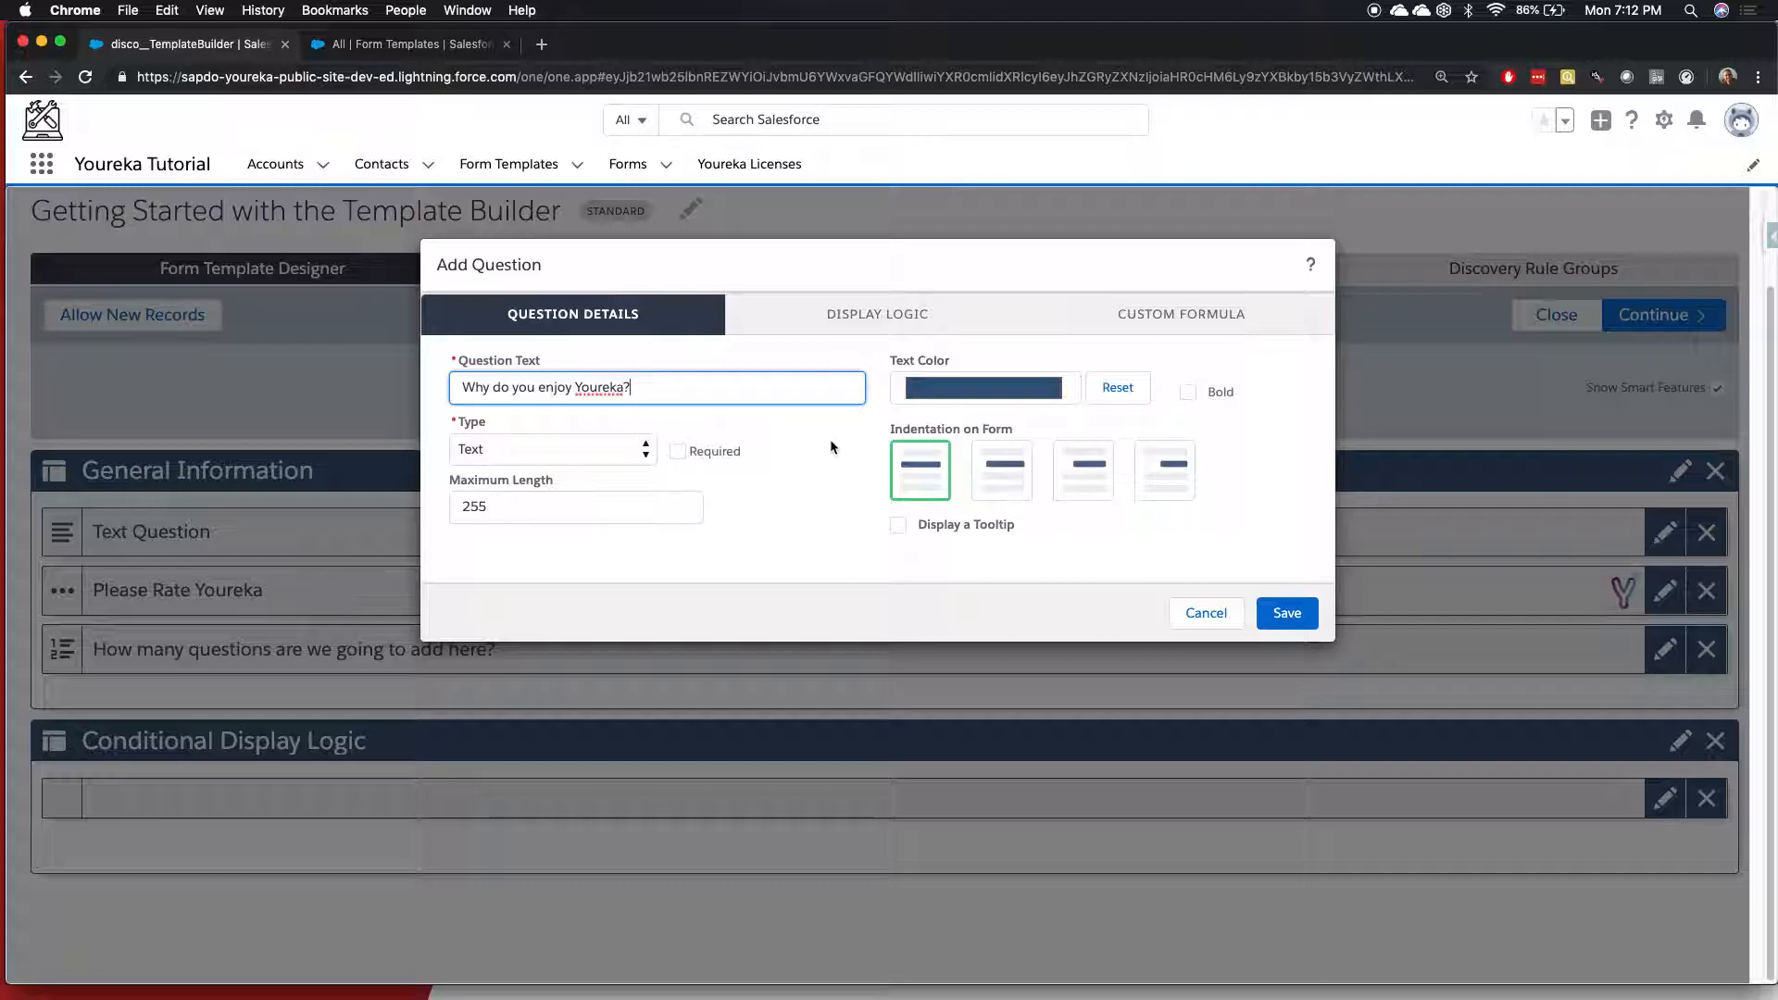
{"action": "left_click", "coordinate": [968, 396]}
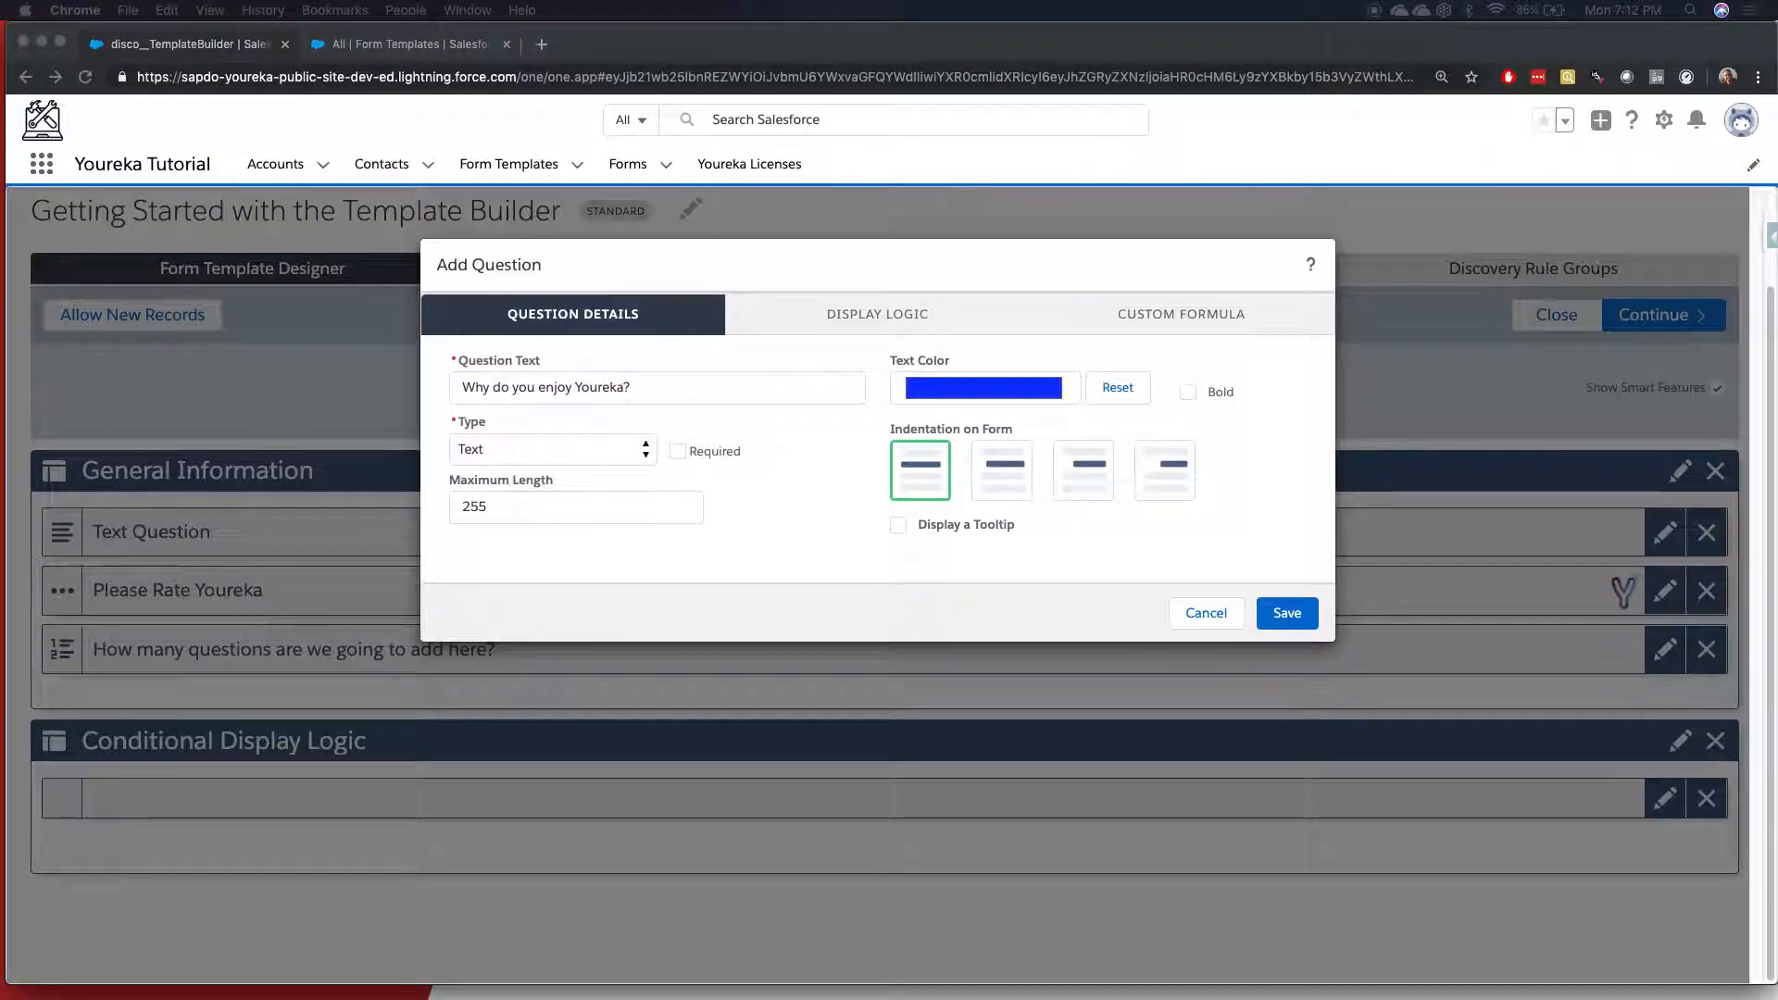
{"action": "left_click", "coordinate": [861, 530]}
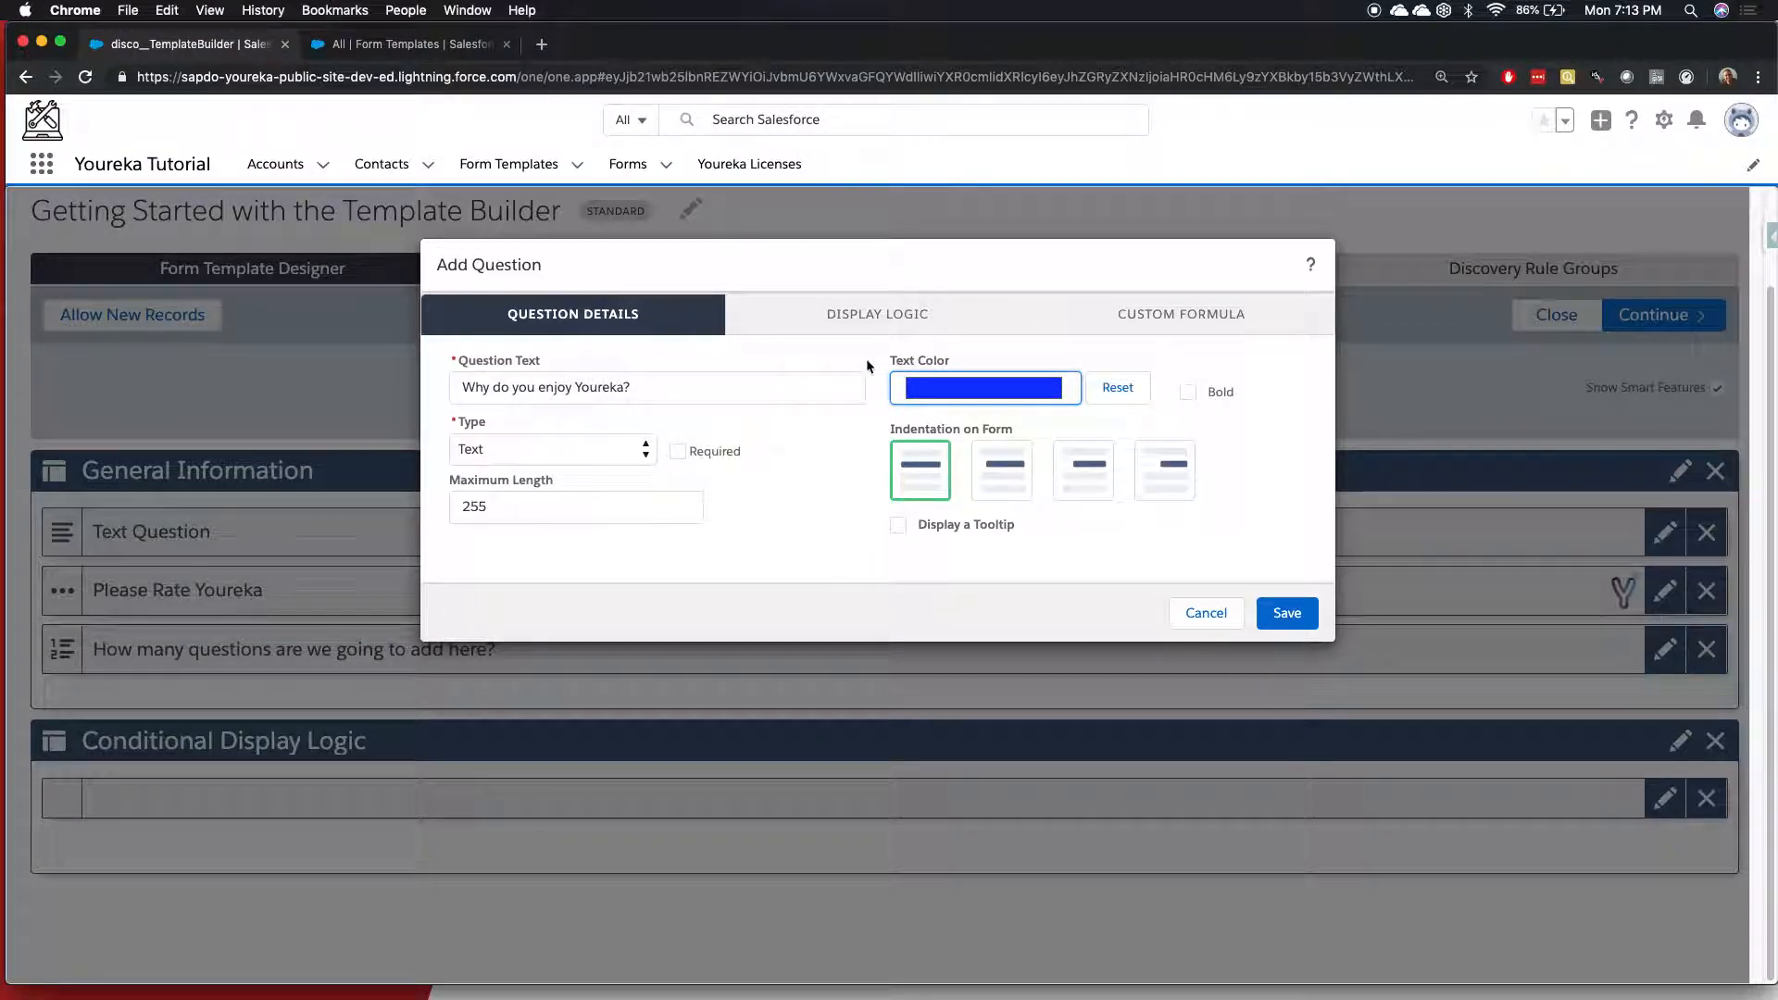
{"action": "left_click", "coordinate": [1292, 616]}
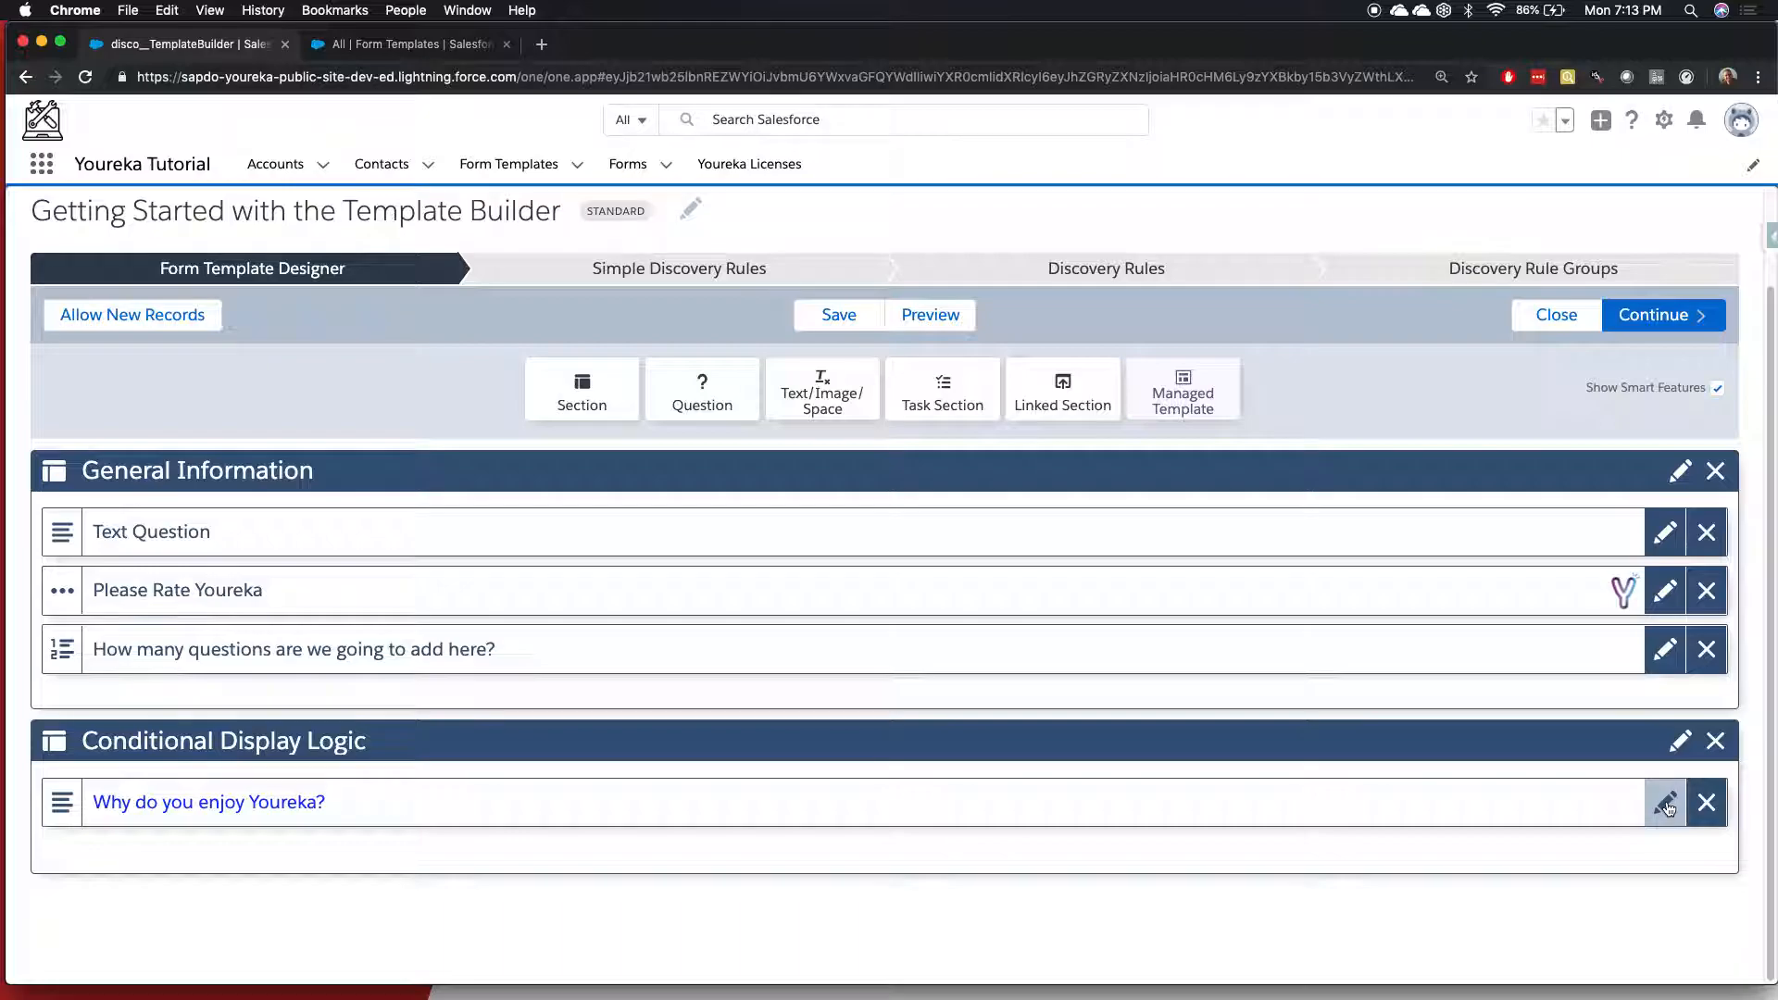
Set the display logic of the "Why do you enjoy Youreka?" question to Conditional Visibility.
{"action": "left_click", "coordinate": [1665, 804]}
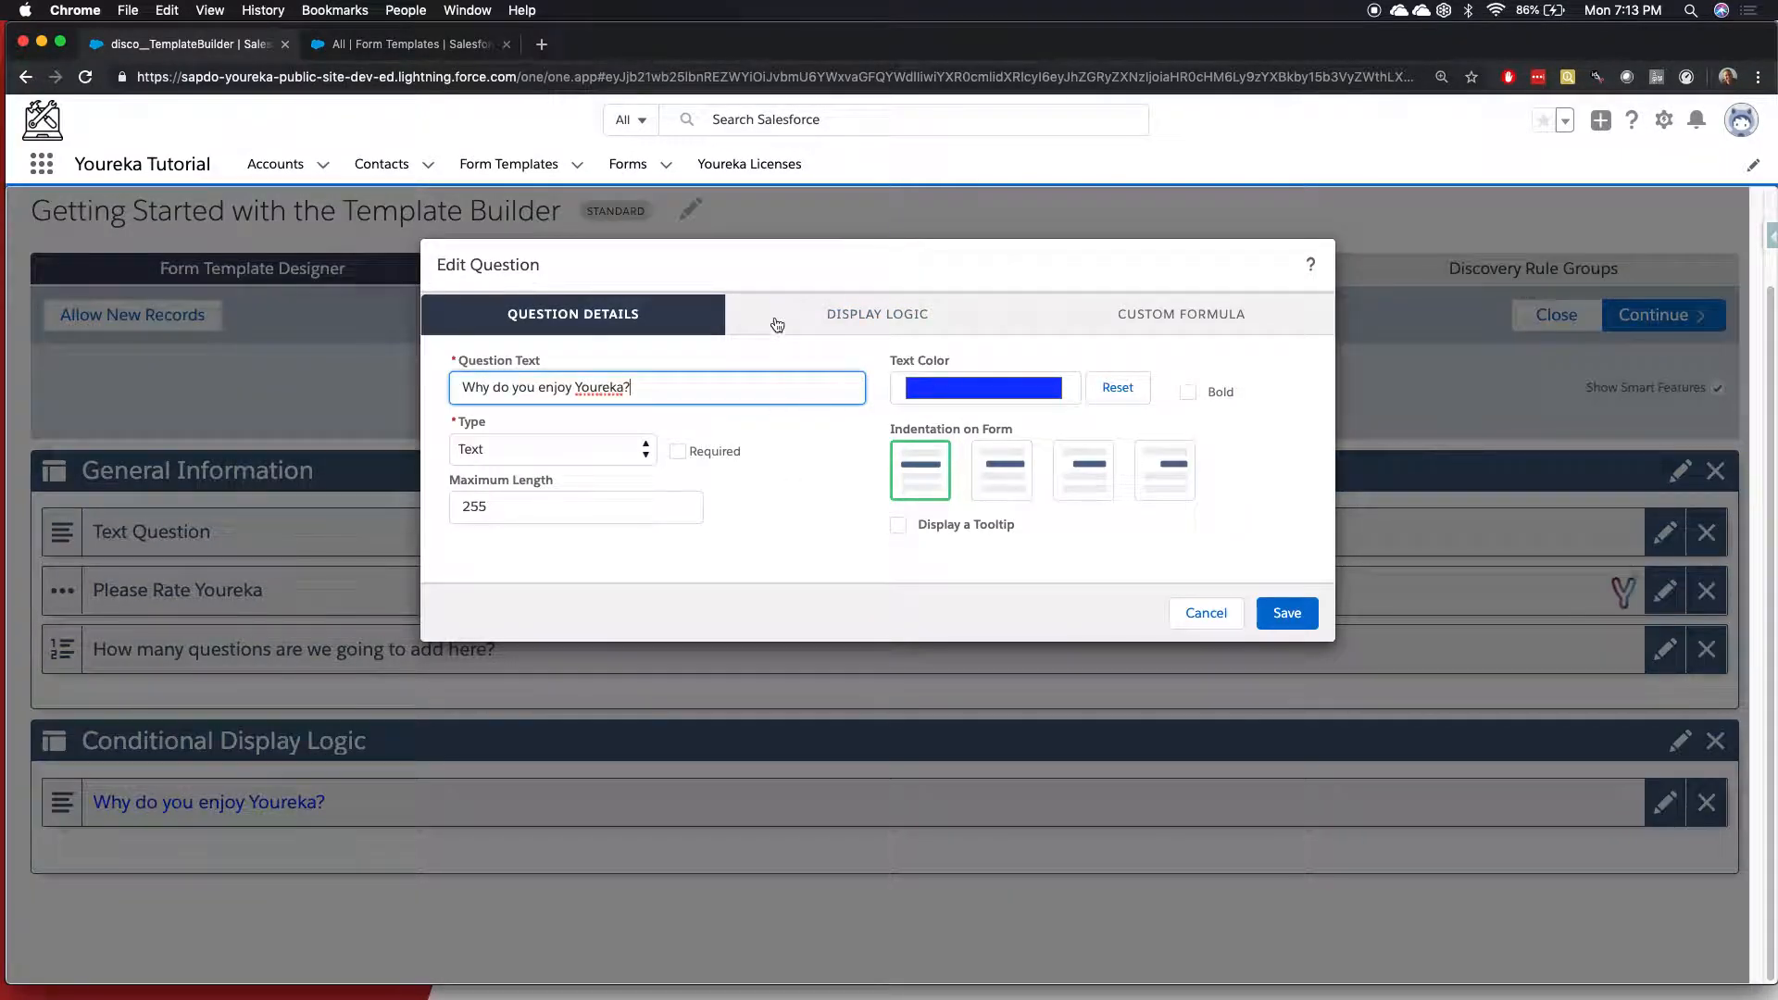
{"action": "left_click", "coordinate": [843, 322]}
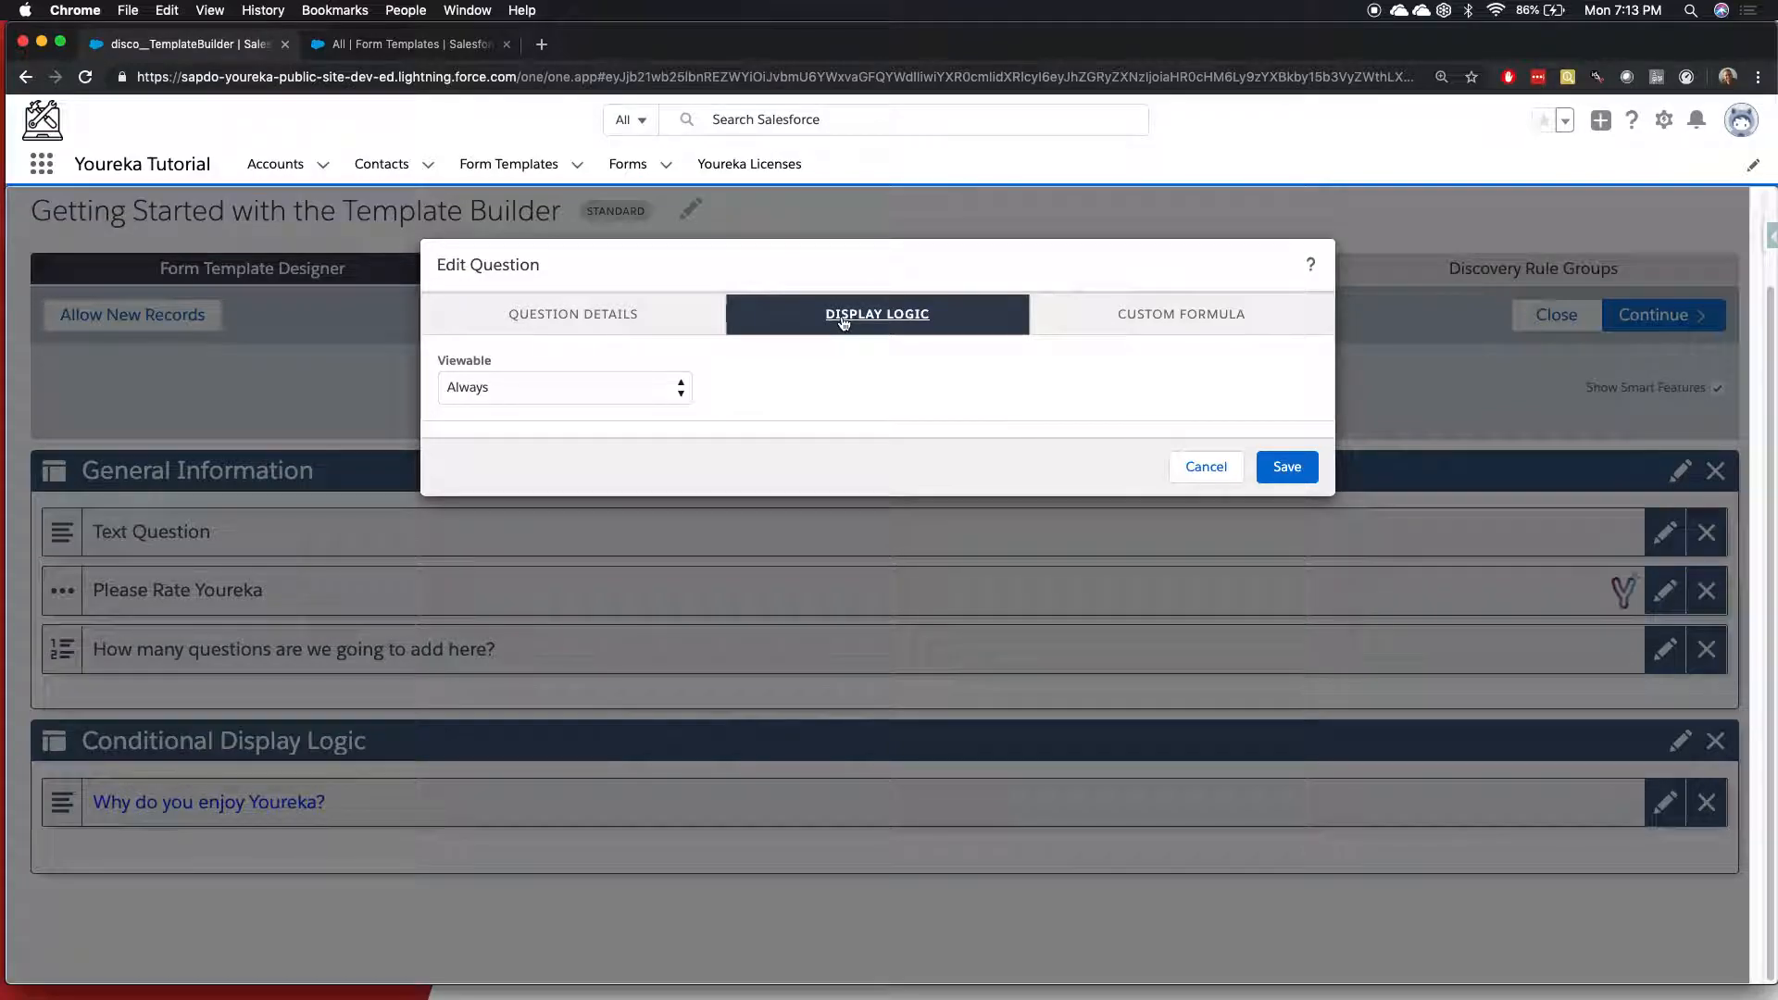
{"action": "left_click", "coordinate": [604, 392]}
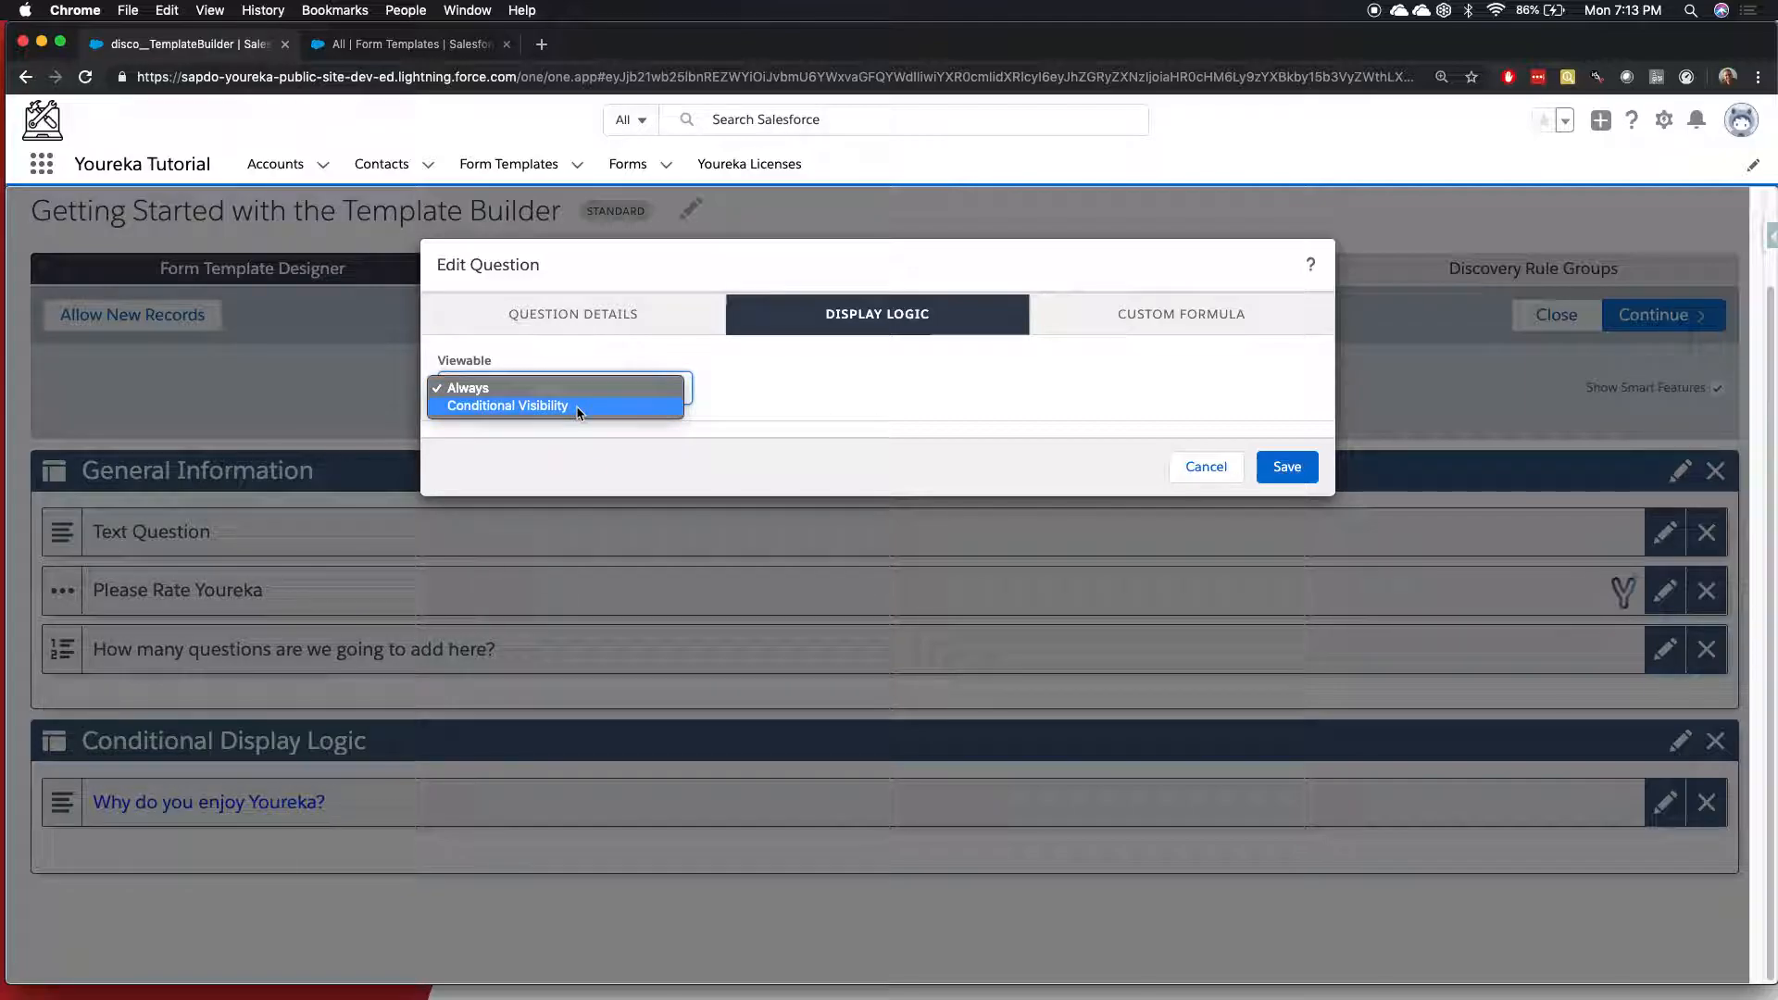
{"action": "left_click", "coordinate": [570, 407]}
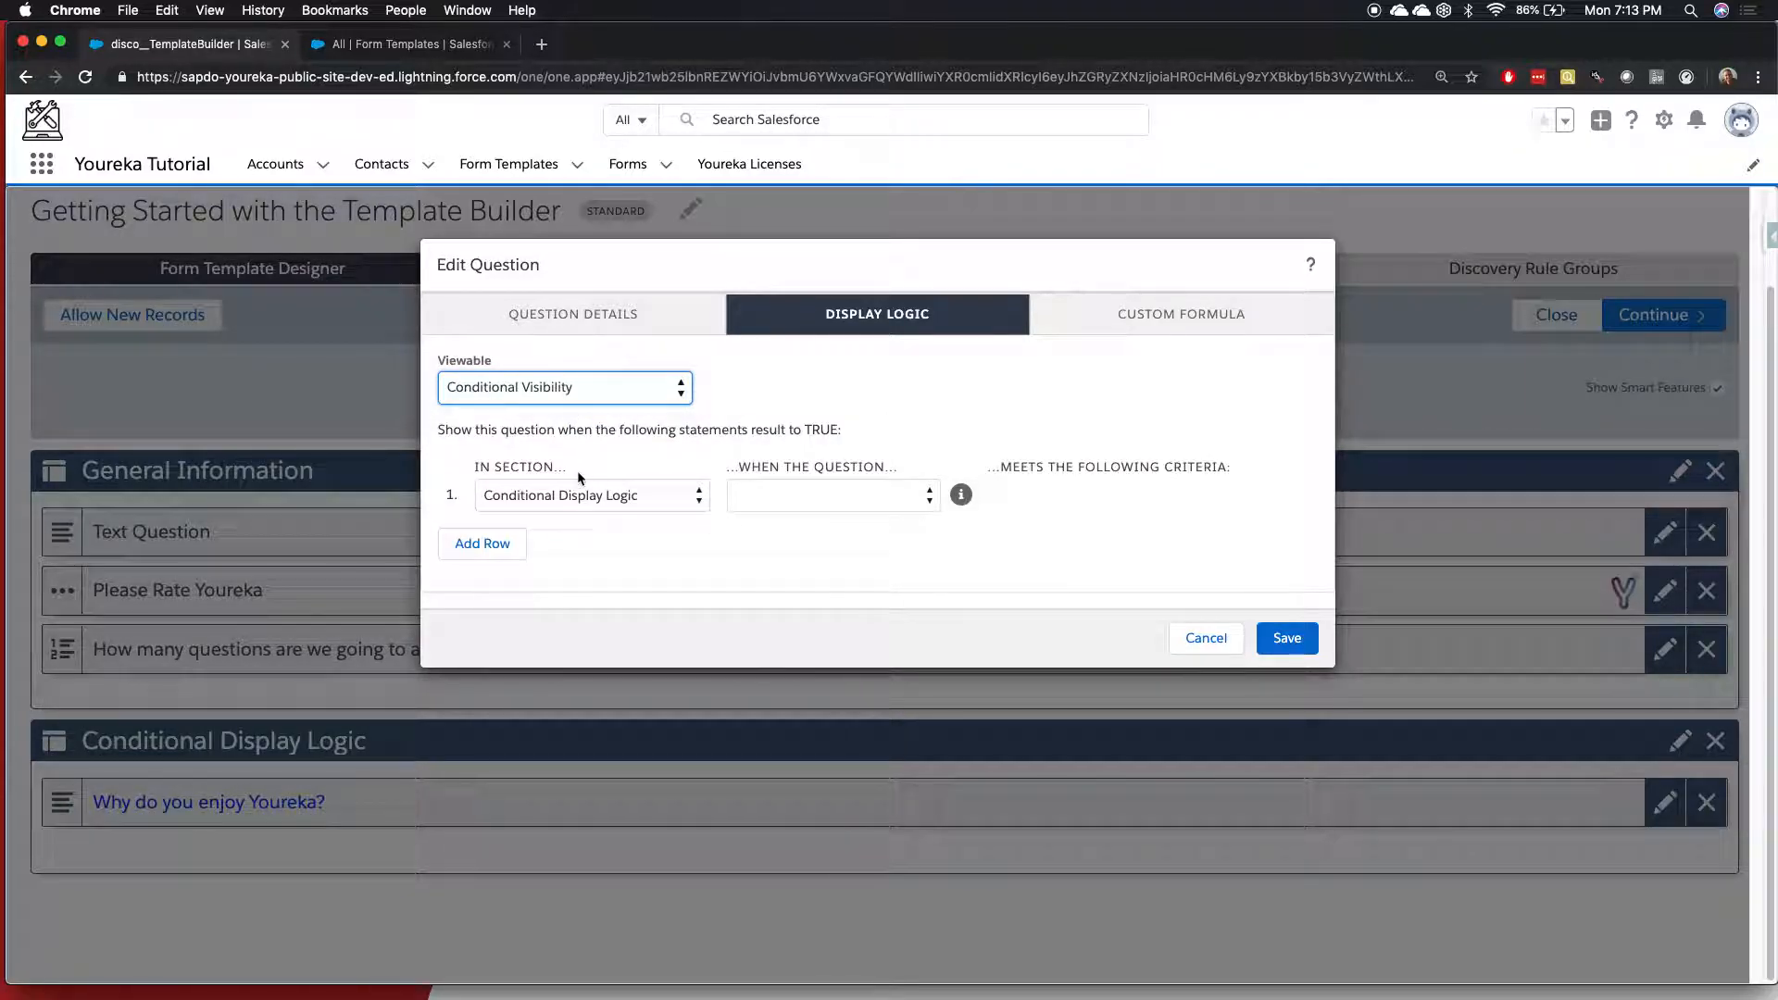
Make the question show when Please Rate Youreka in General Information is answered "Love it!" and save the condition.
{"action": "left_click", "coordinate": [819, 500]}
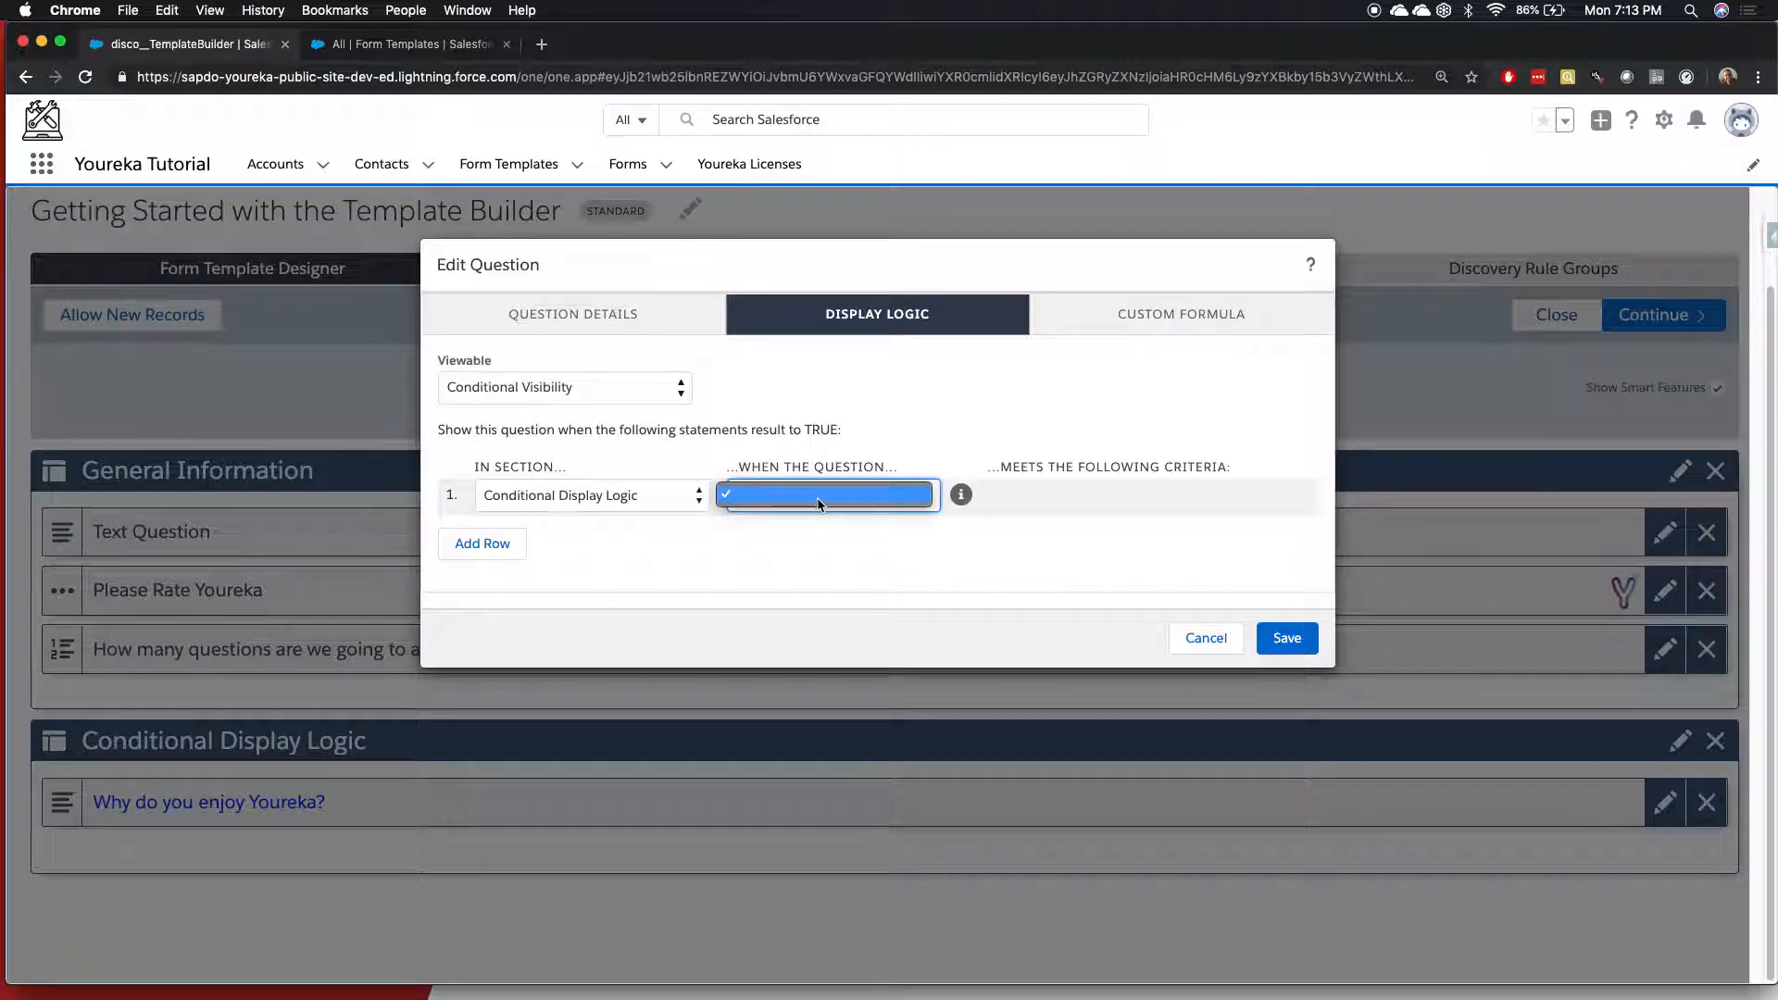
{"action": "left_click", "coordinate": [820, 505]}
{"action": "left_click", "coordinate": [656, 507]}
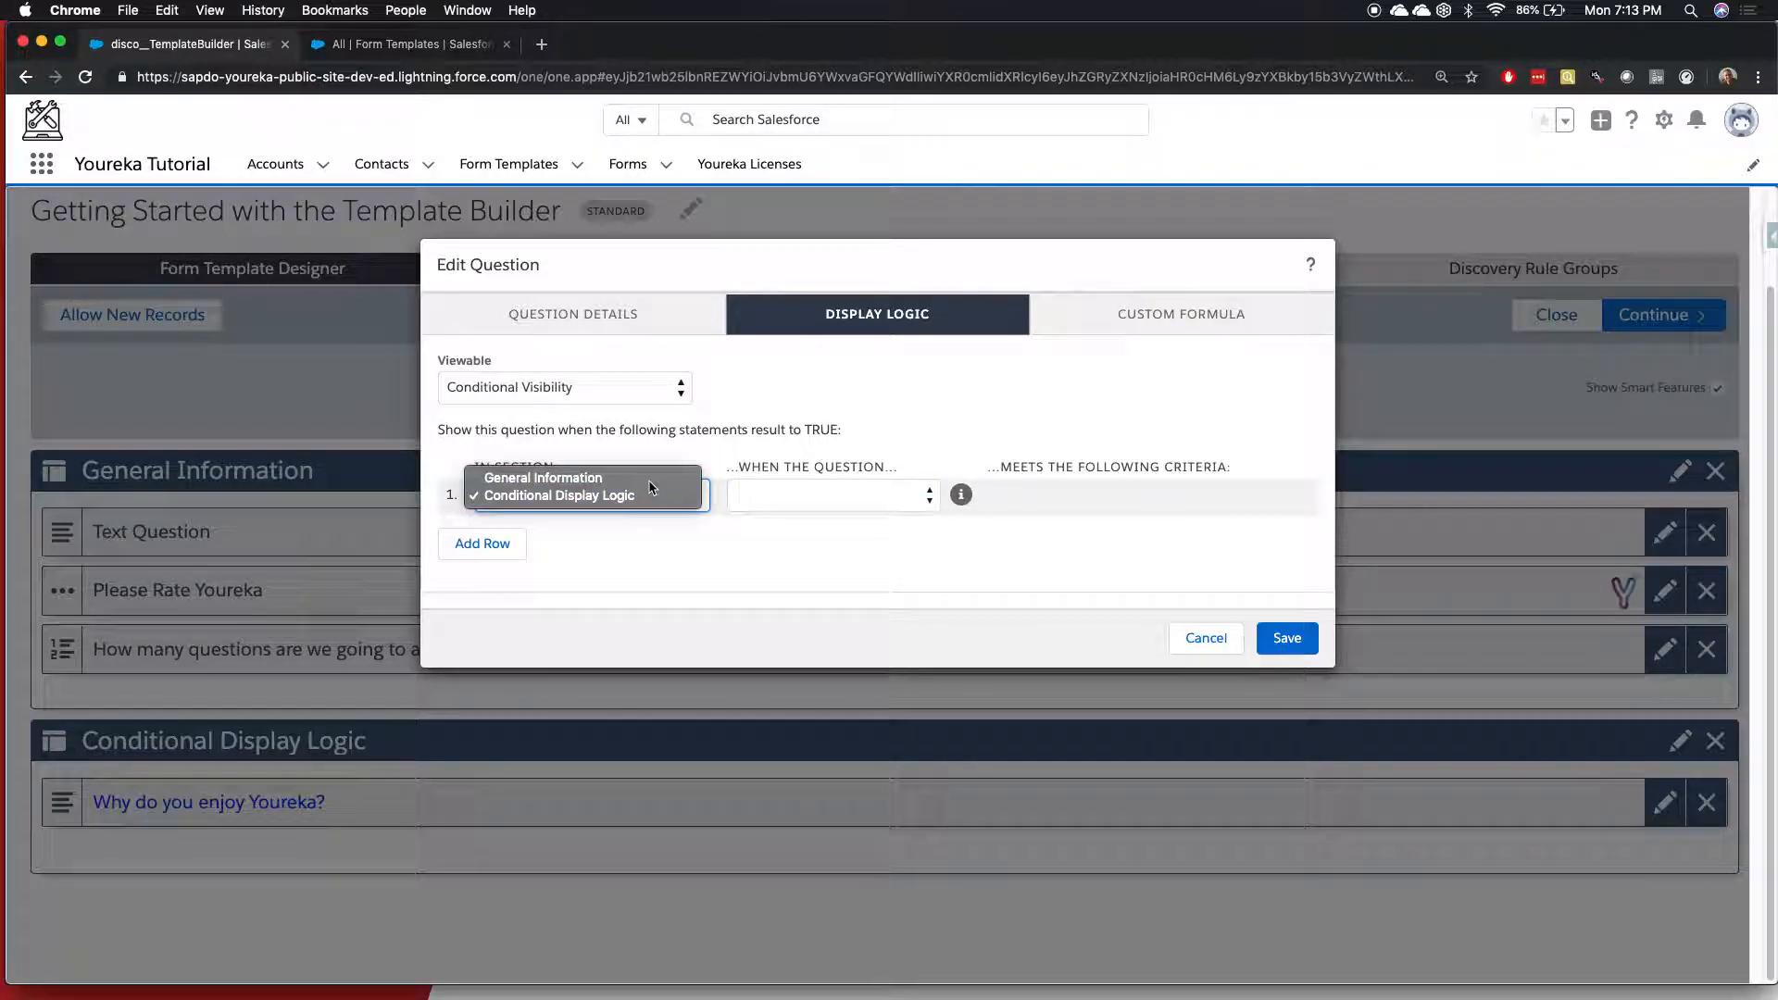
{"action": "left_click", "coordinate": [651, 482]}
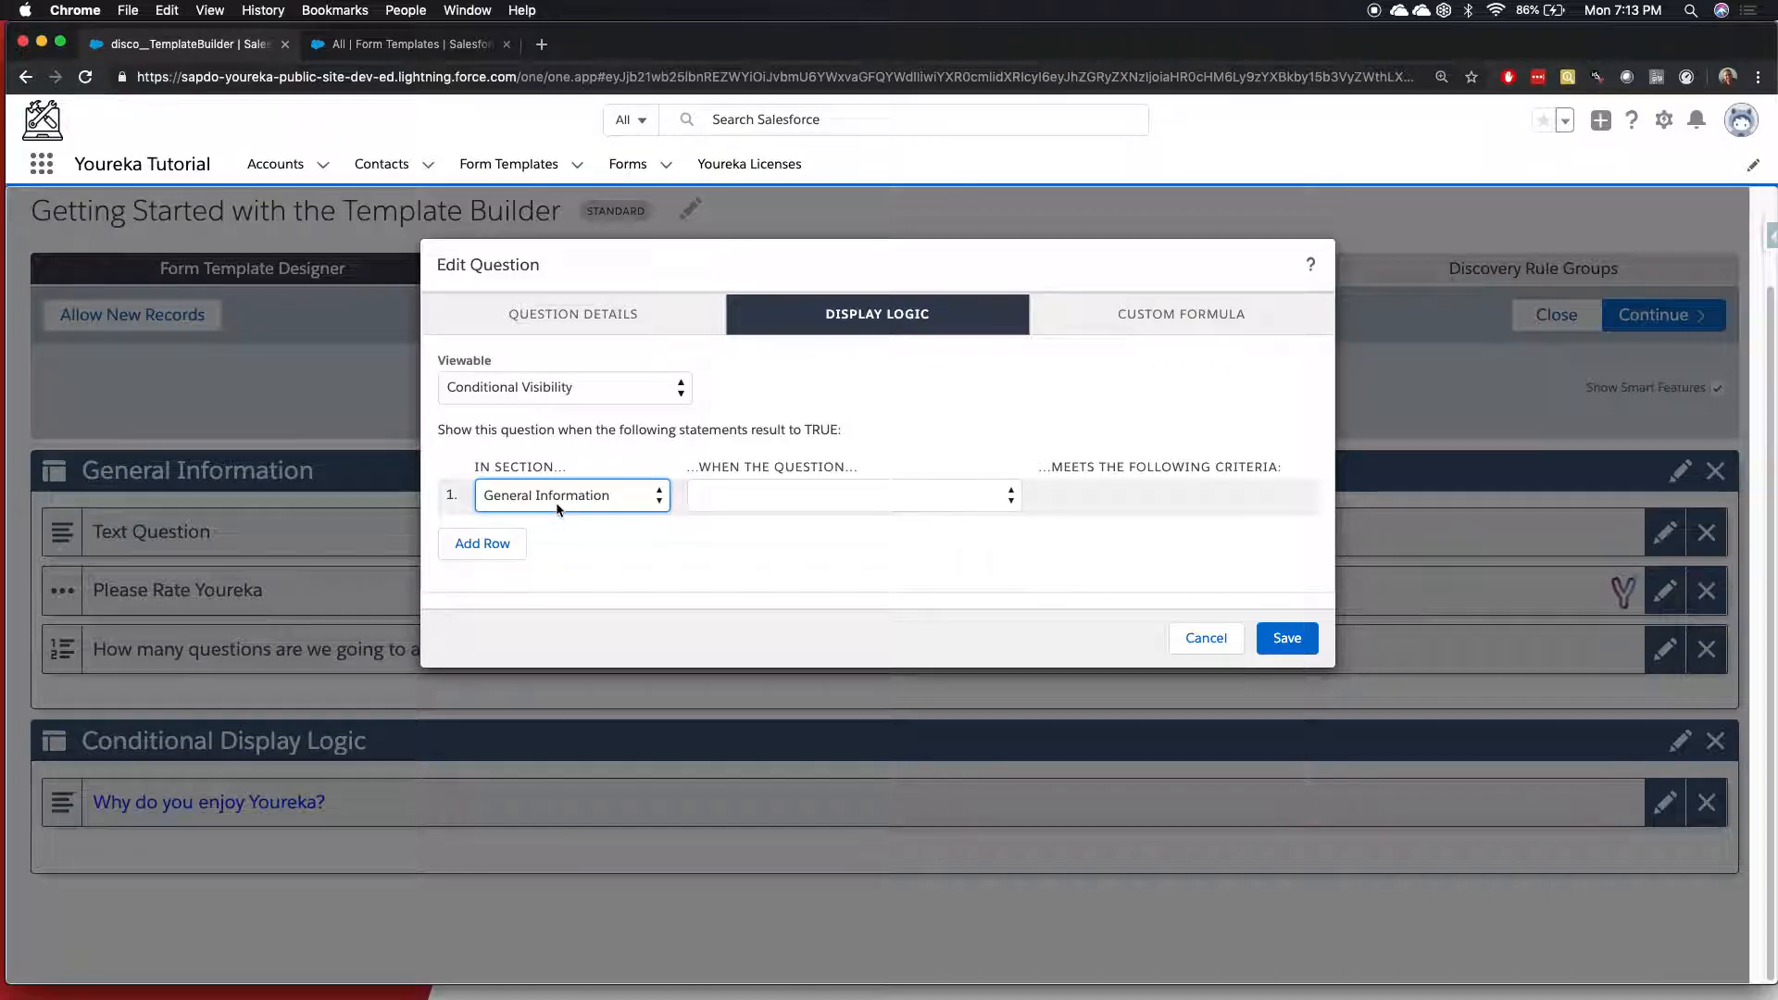
{"action": "left_click", "coordinate": [778, 491]}
{"action": "left_click", "coordinate": [773, 510]}
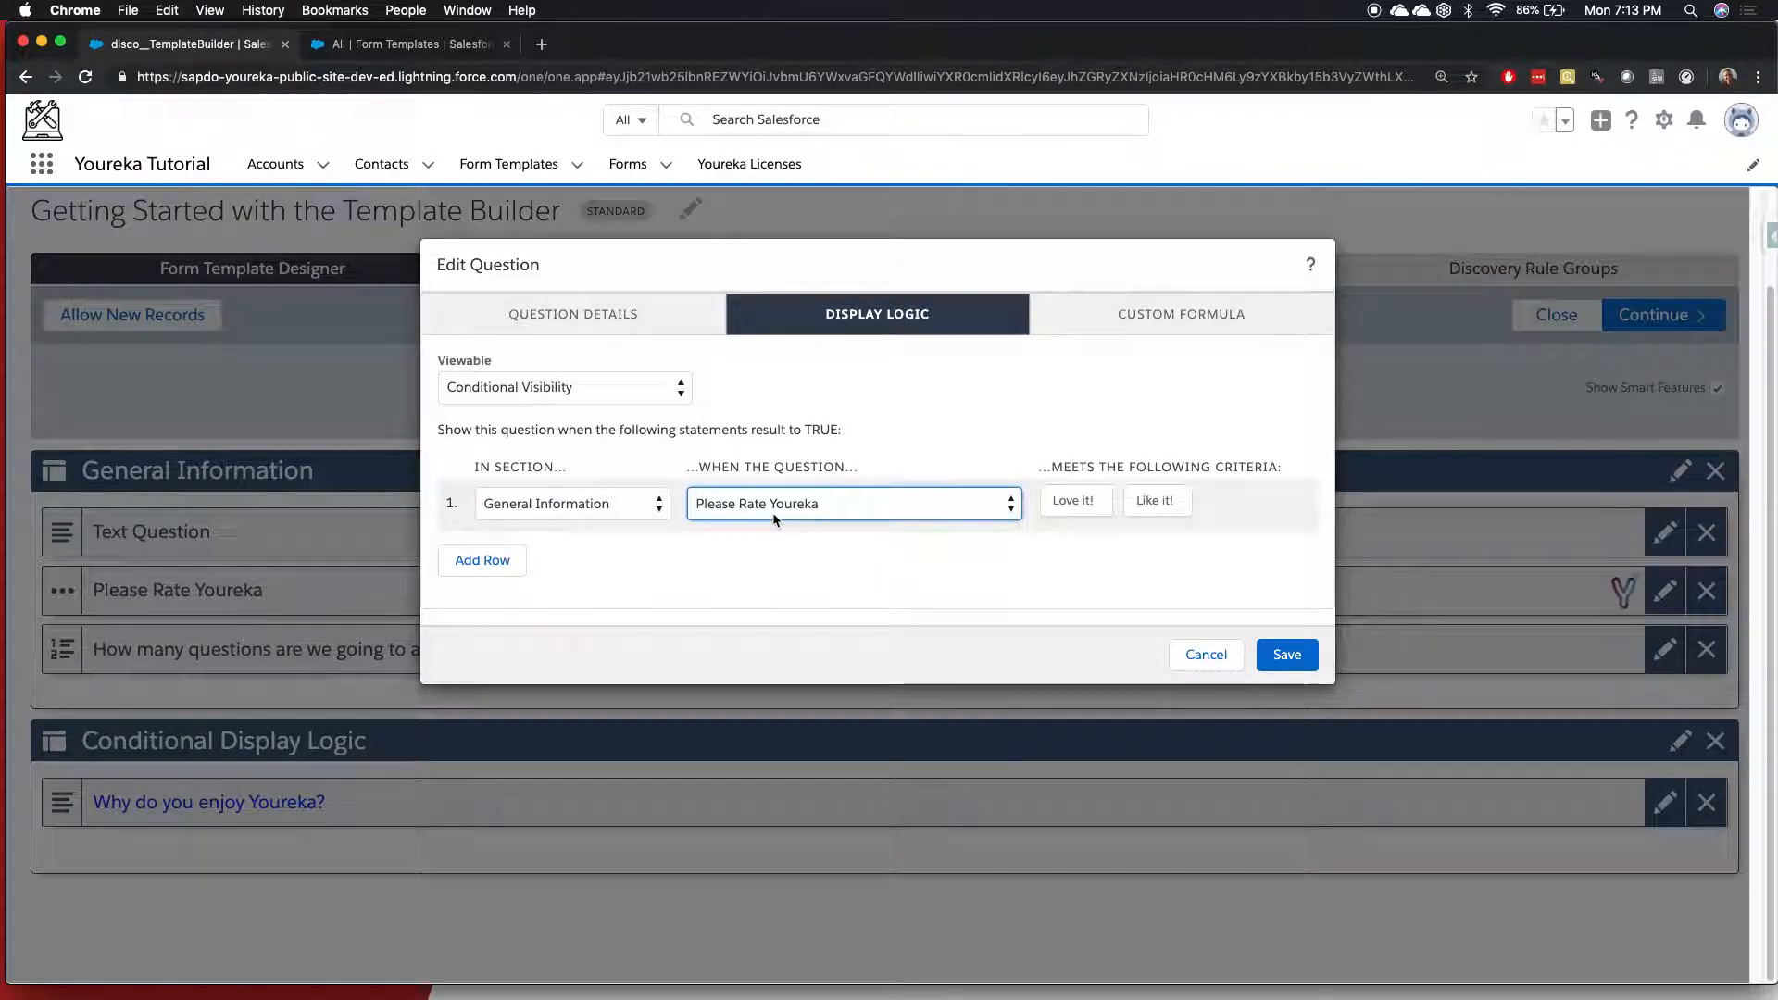
{"action": "left_click", "coordinate": [1054, 499]}
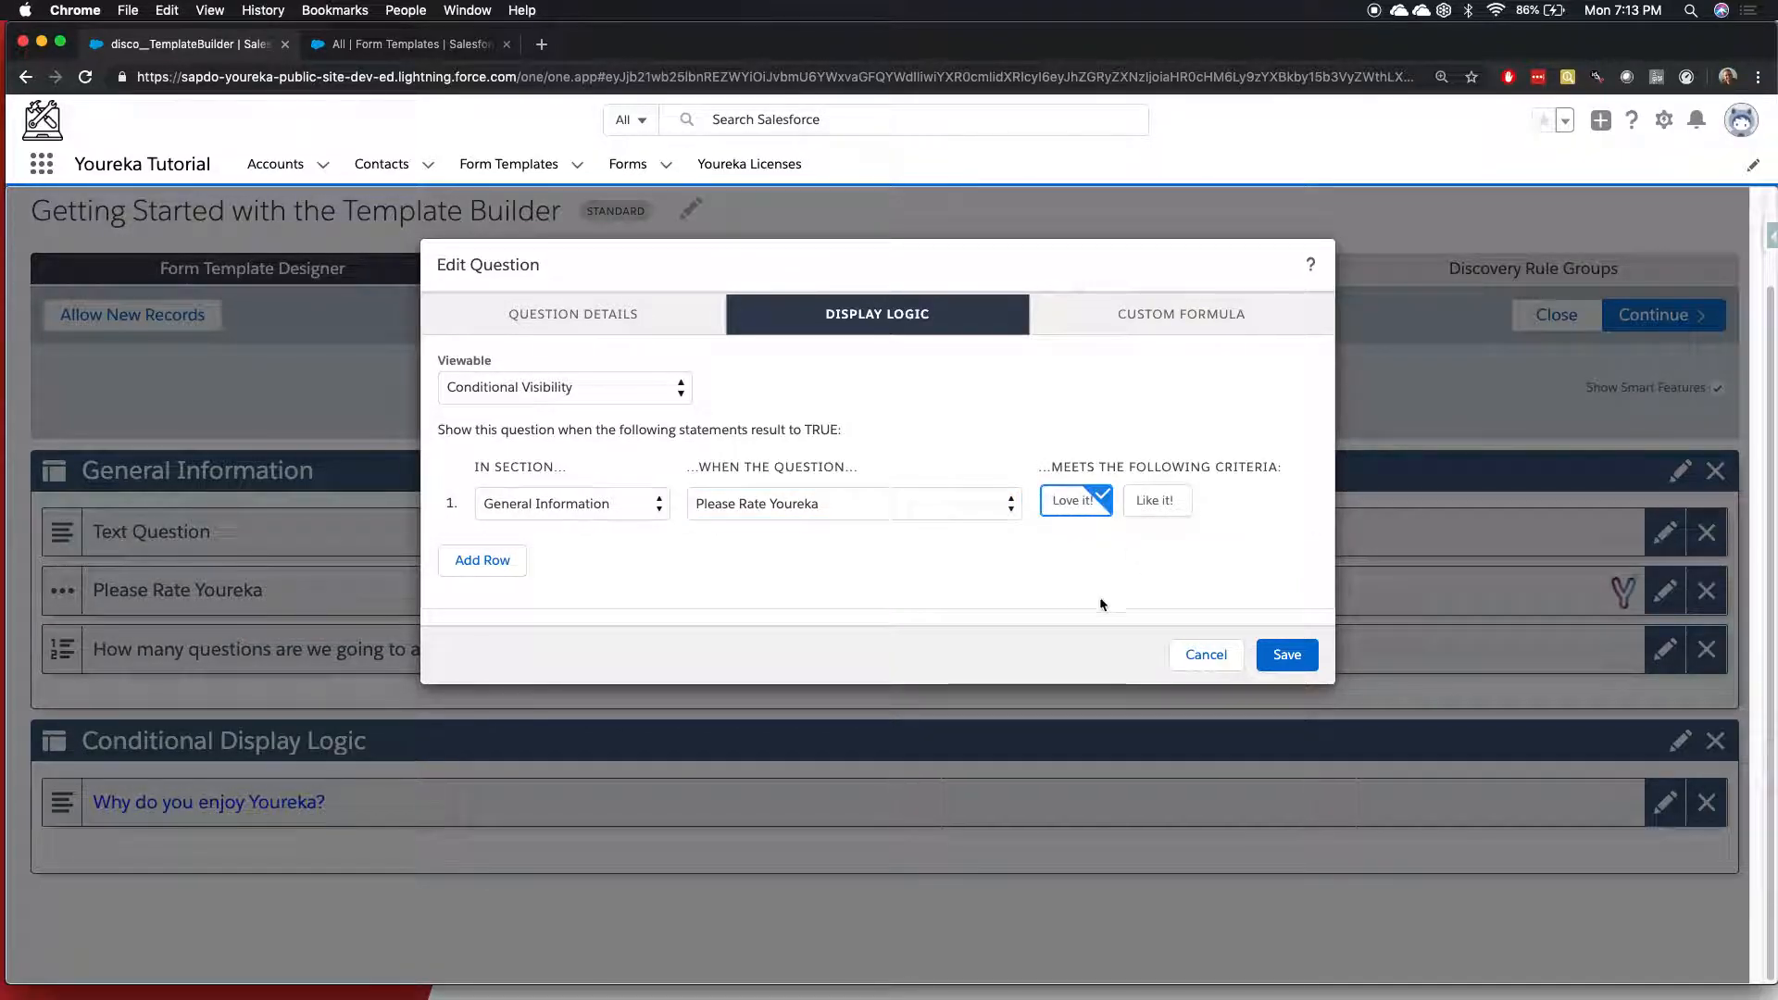
{"action": "left_click", "coordinate": [1281, 660]}
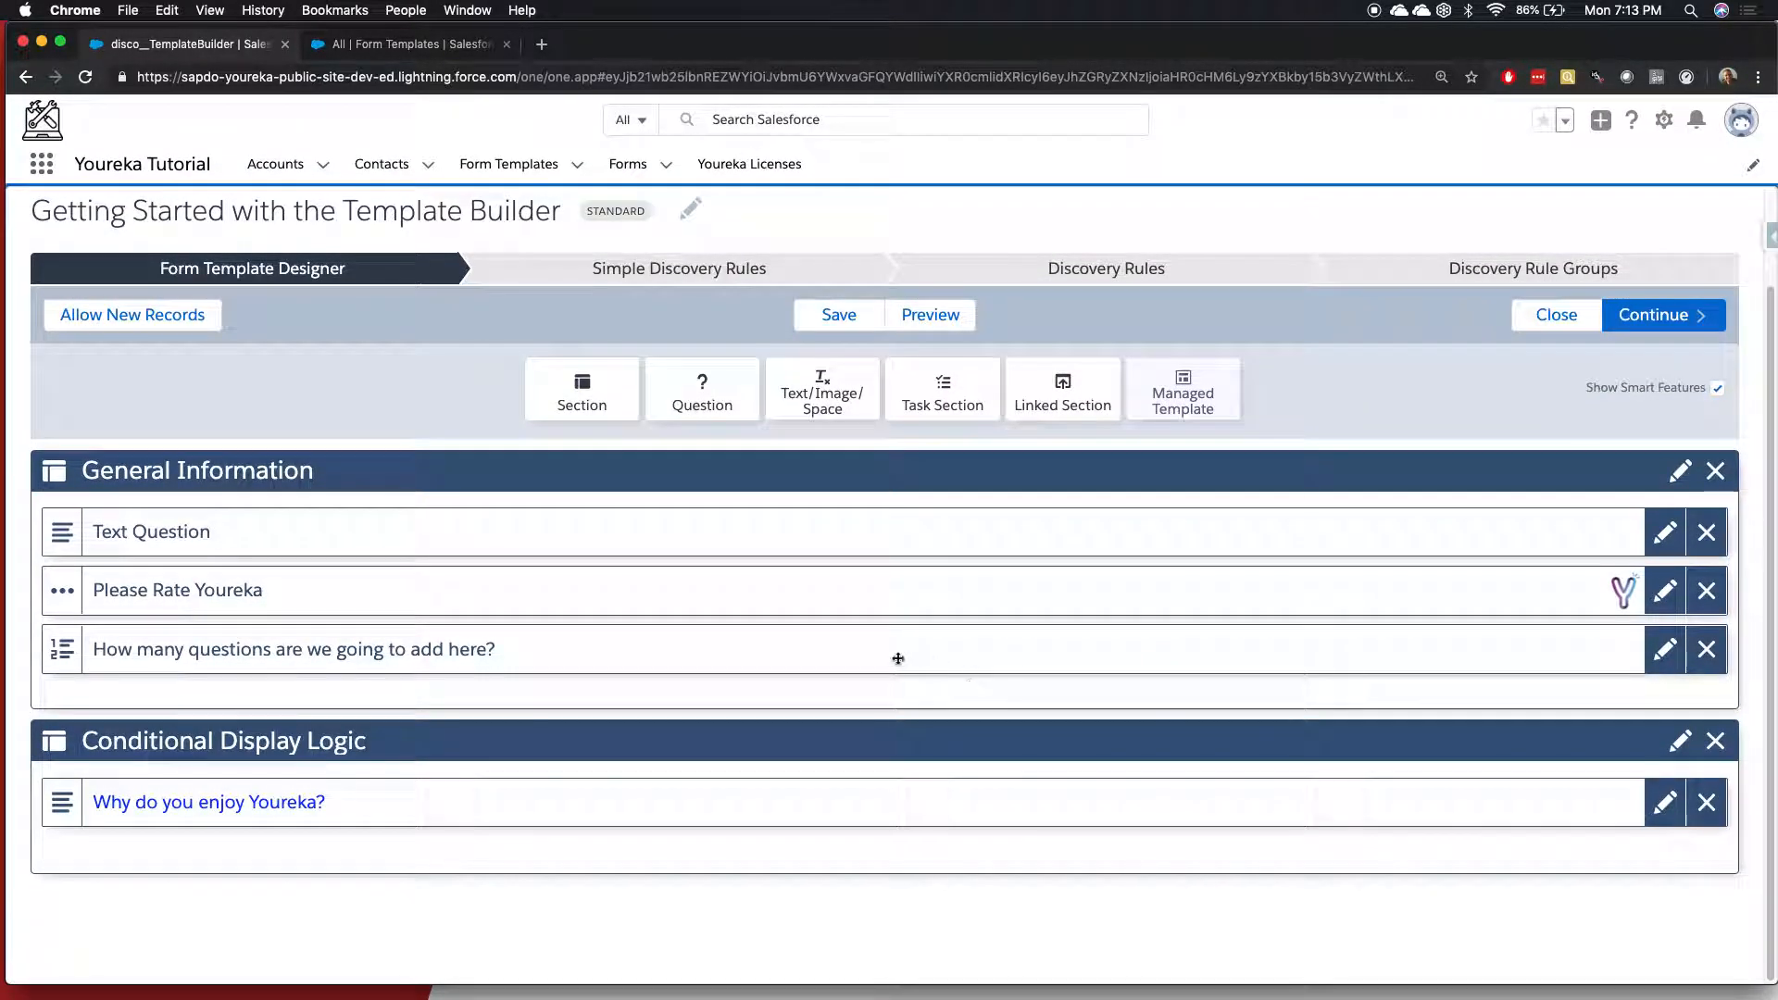
Preview the form, answer Please Rate Youreka with "Love it!" to test the conditional question, and close the preview.
{"action": "left_click", "coordinate": [932, 315]}
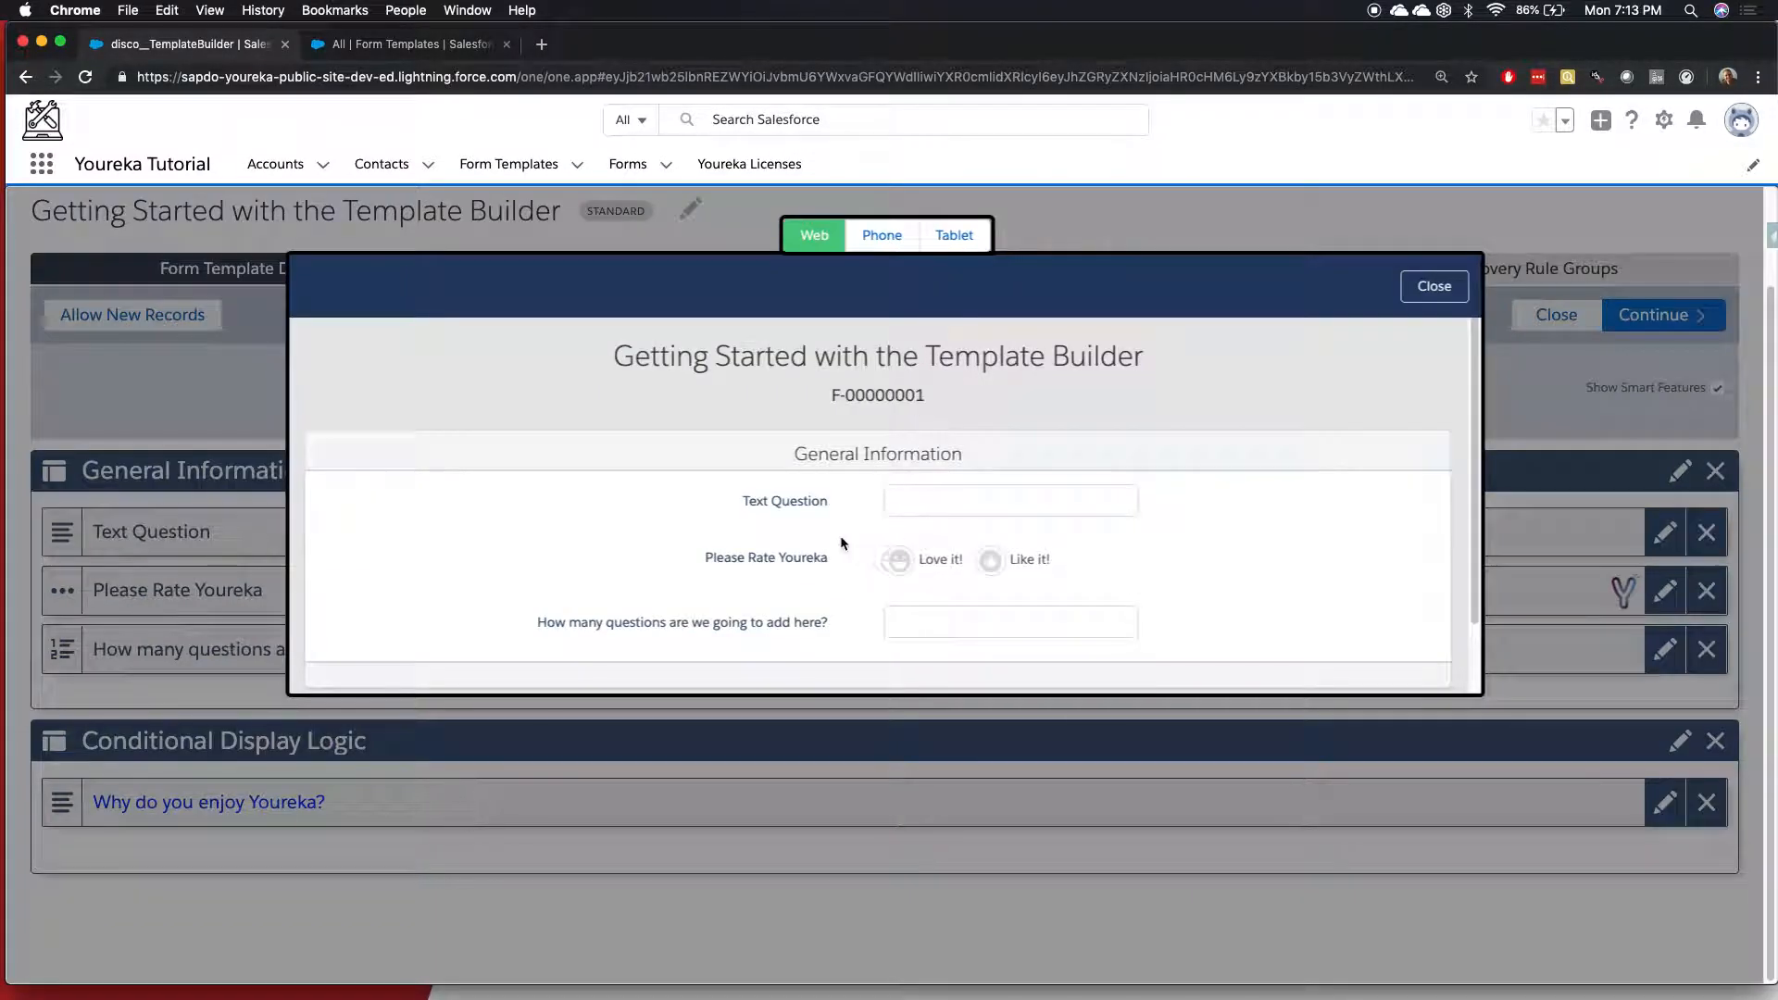
{"action": "scroll", "coordinate": [844, 542], "scroll_direction": "down", "scroll_amount": 2}
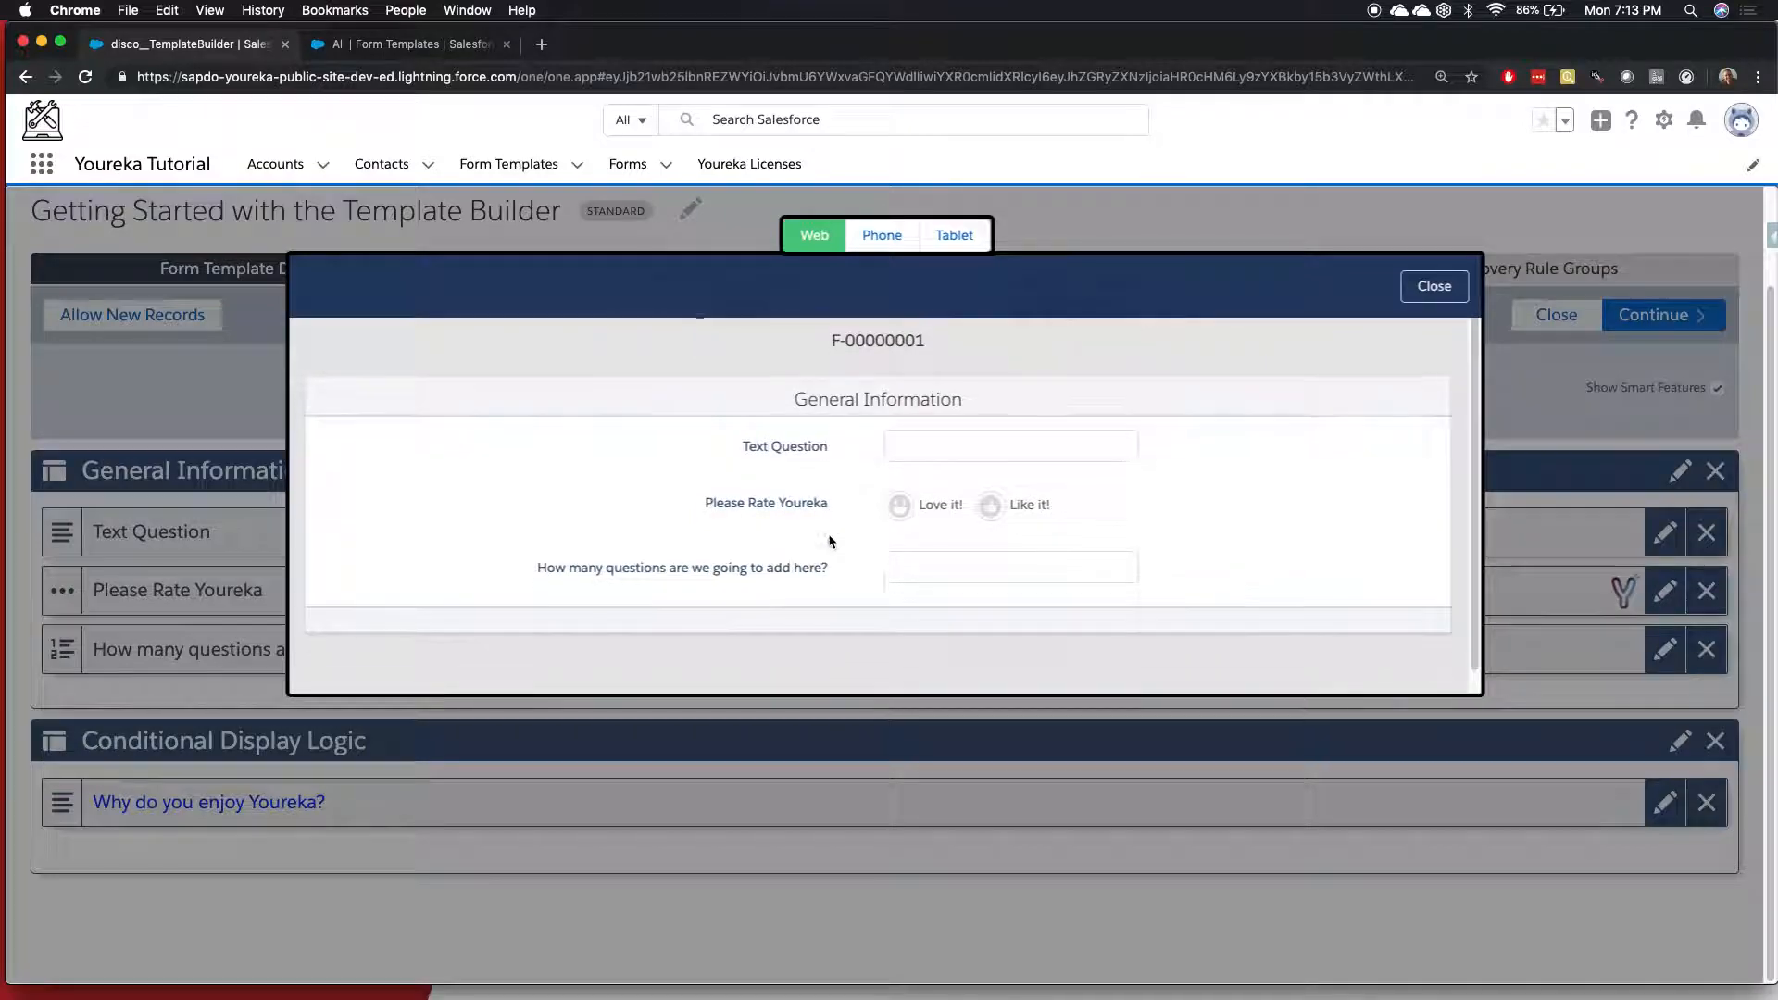
{"action": "scroll", "coordinate": [830, 541], "scroll_direction": "down", "scroll_amount": 1}
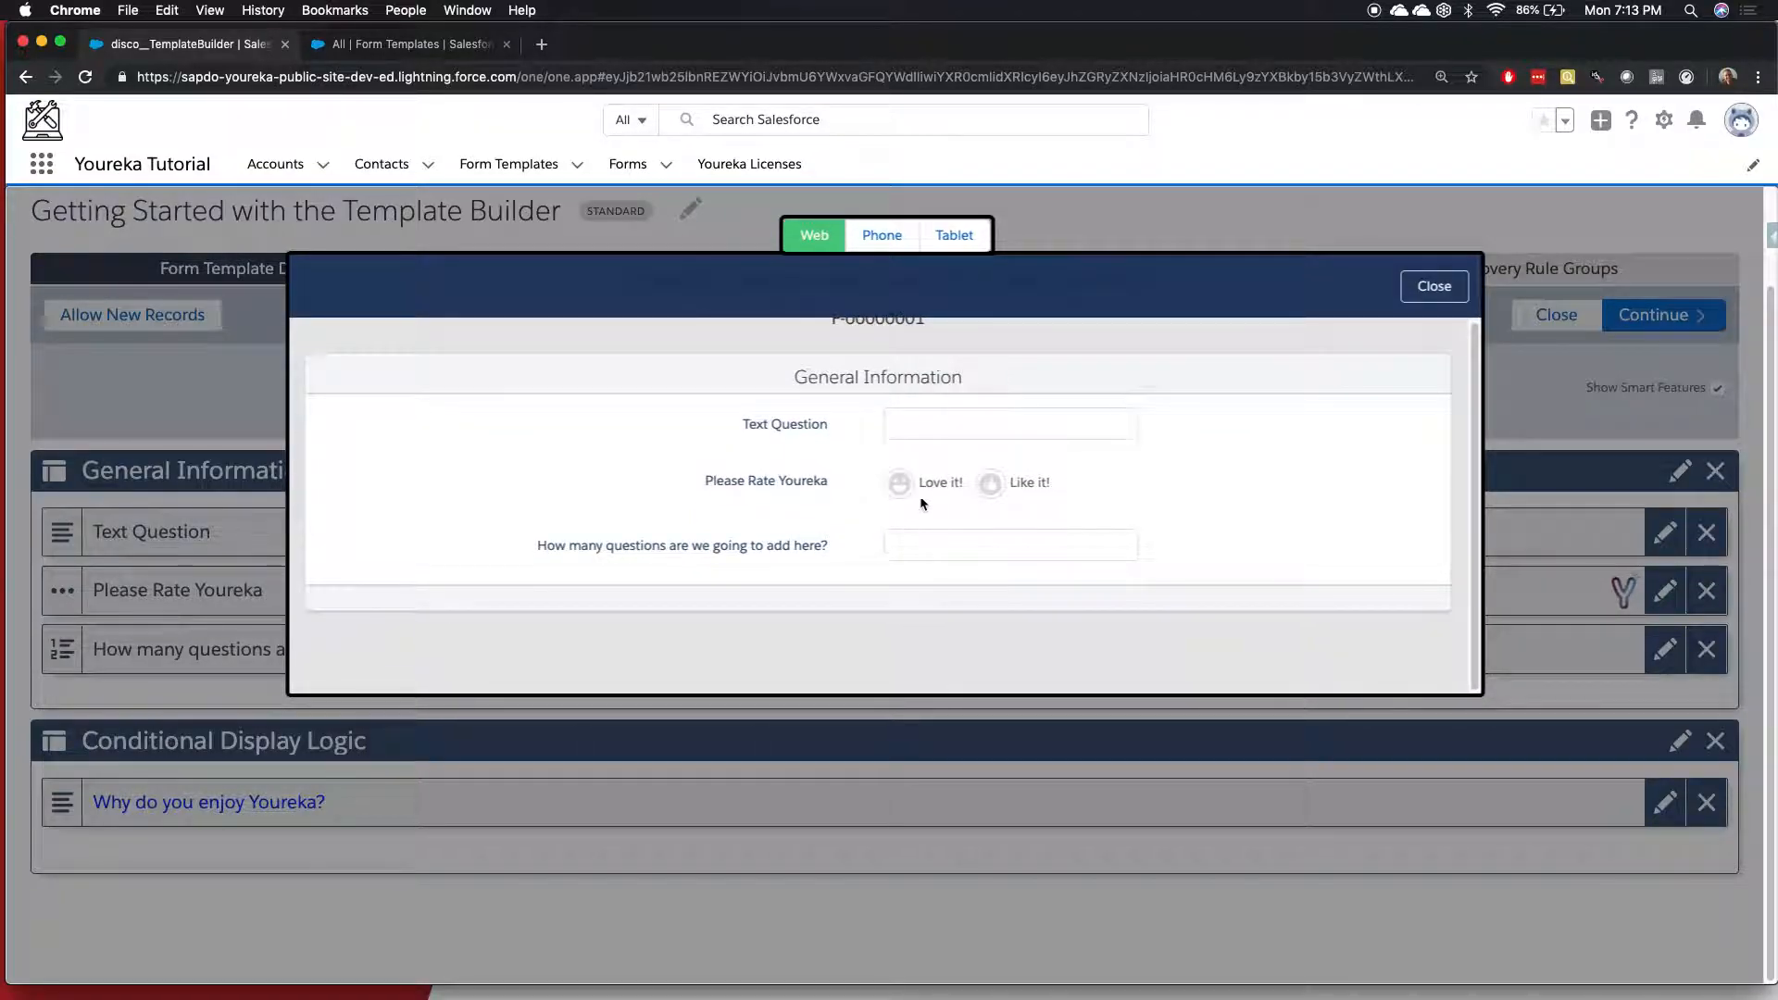
{"action": "left_click", "coordinate": [898, 484]}
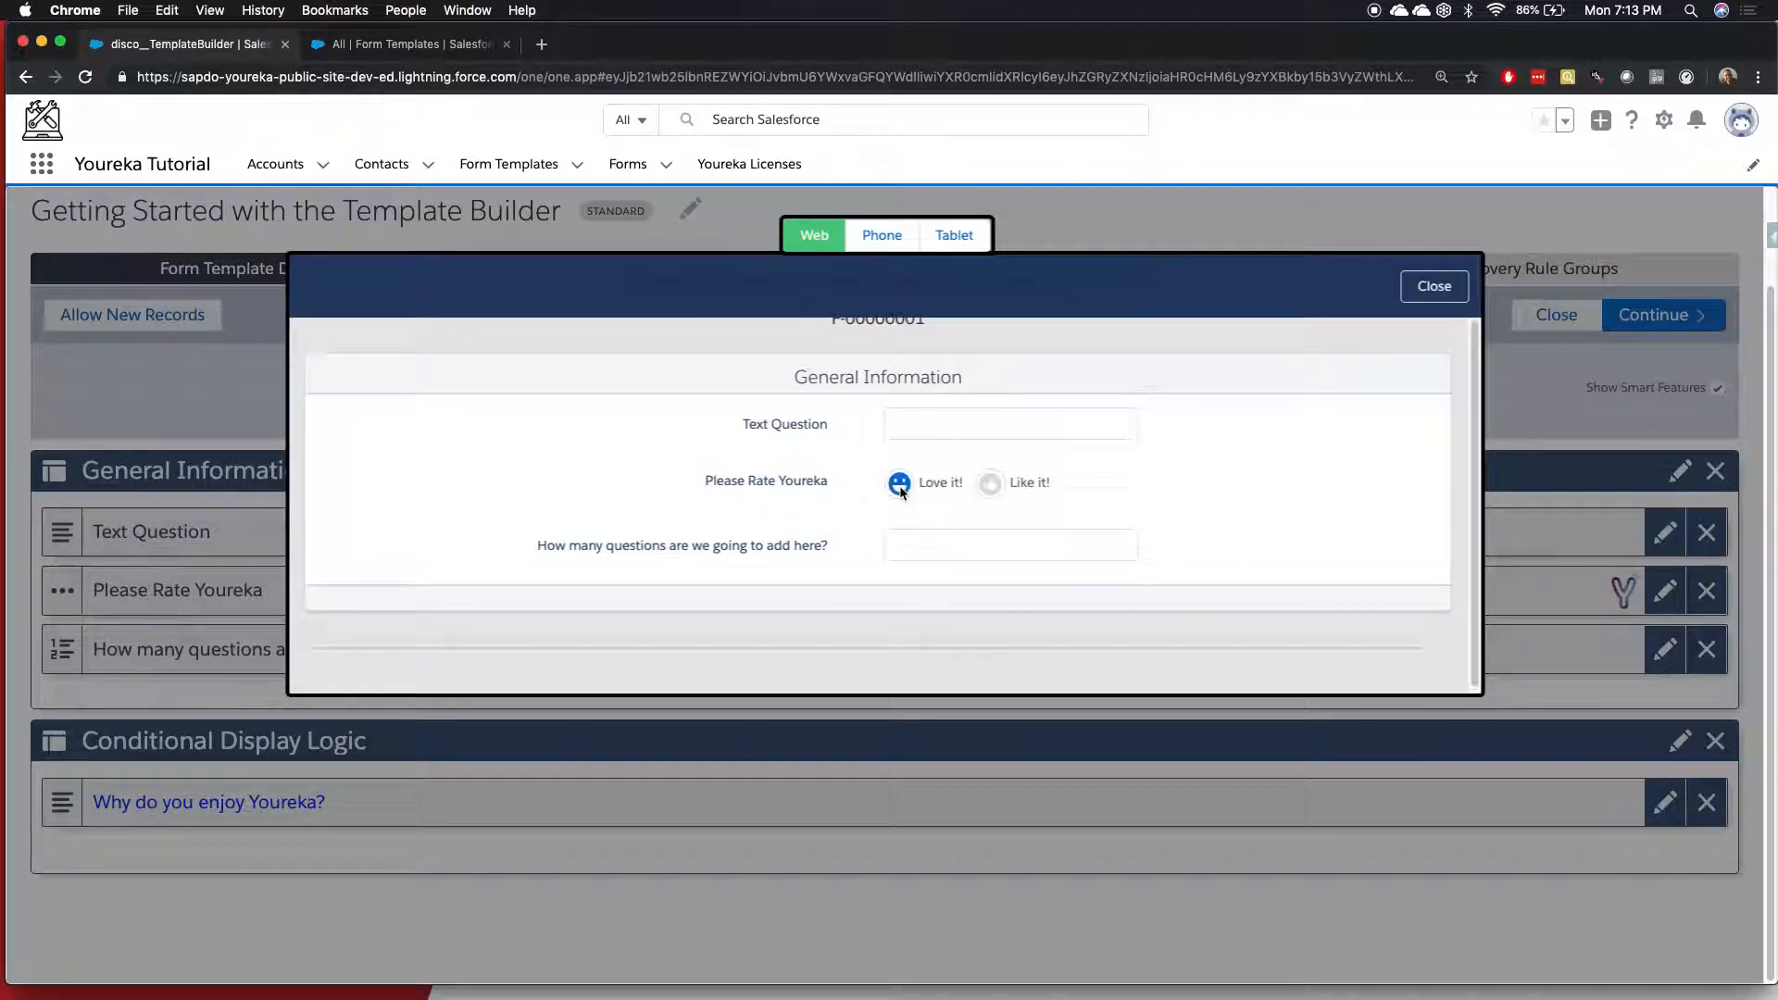
{"action": "scroll", "coordinate": [831, 521], "scroll_direction": "down", "scroll_amount": 3}
{"action": "scroll", "coordinate": [831, 527], "scroll_direction": "up", "scroll_amount": 2}
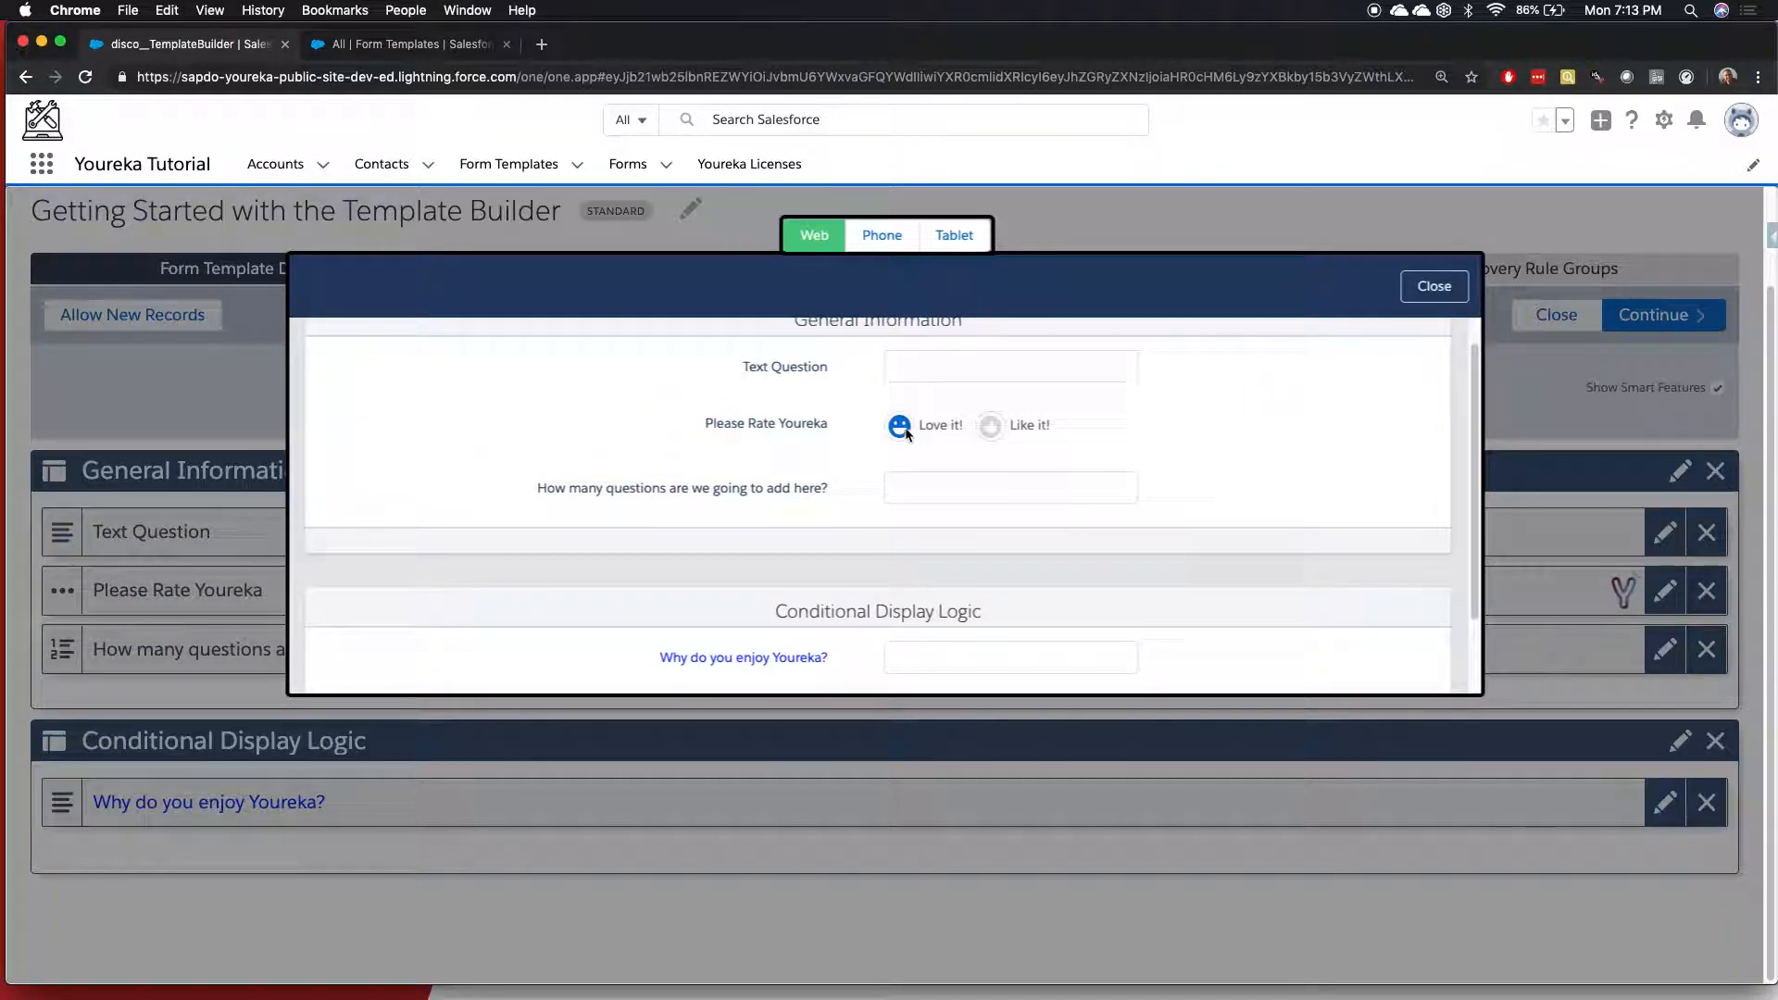
{"action": "left_click", "coordinate": [1435, 289]}
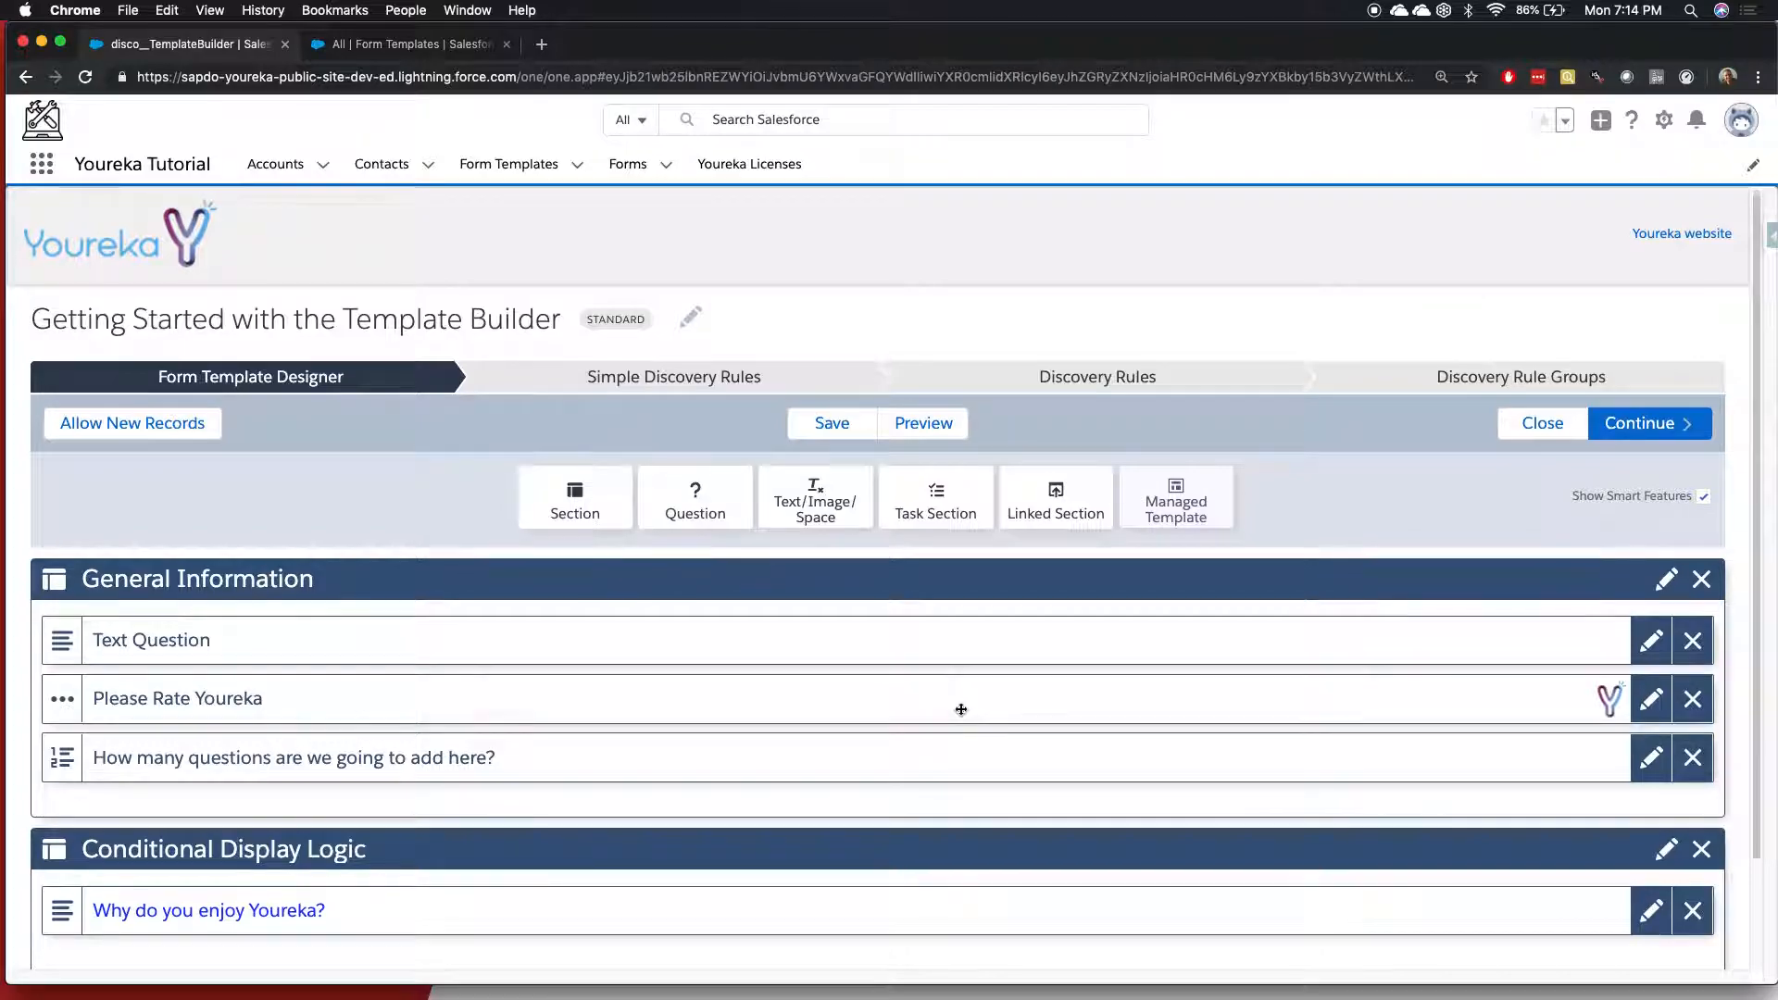
{"action": "scroll", "coordinate": [961, 706], "scroll_direction": "down", "scroll_amount": 2}
{"action": "scroll", "coordinate": [962, 709], "scroll_direction": "down", "scroll_amount": 1}
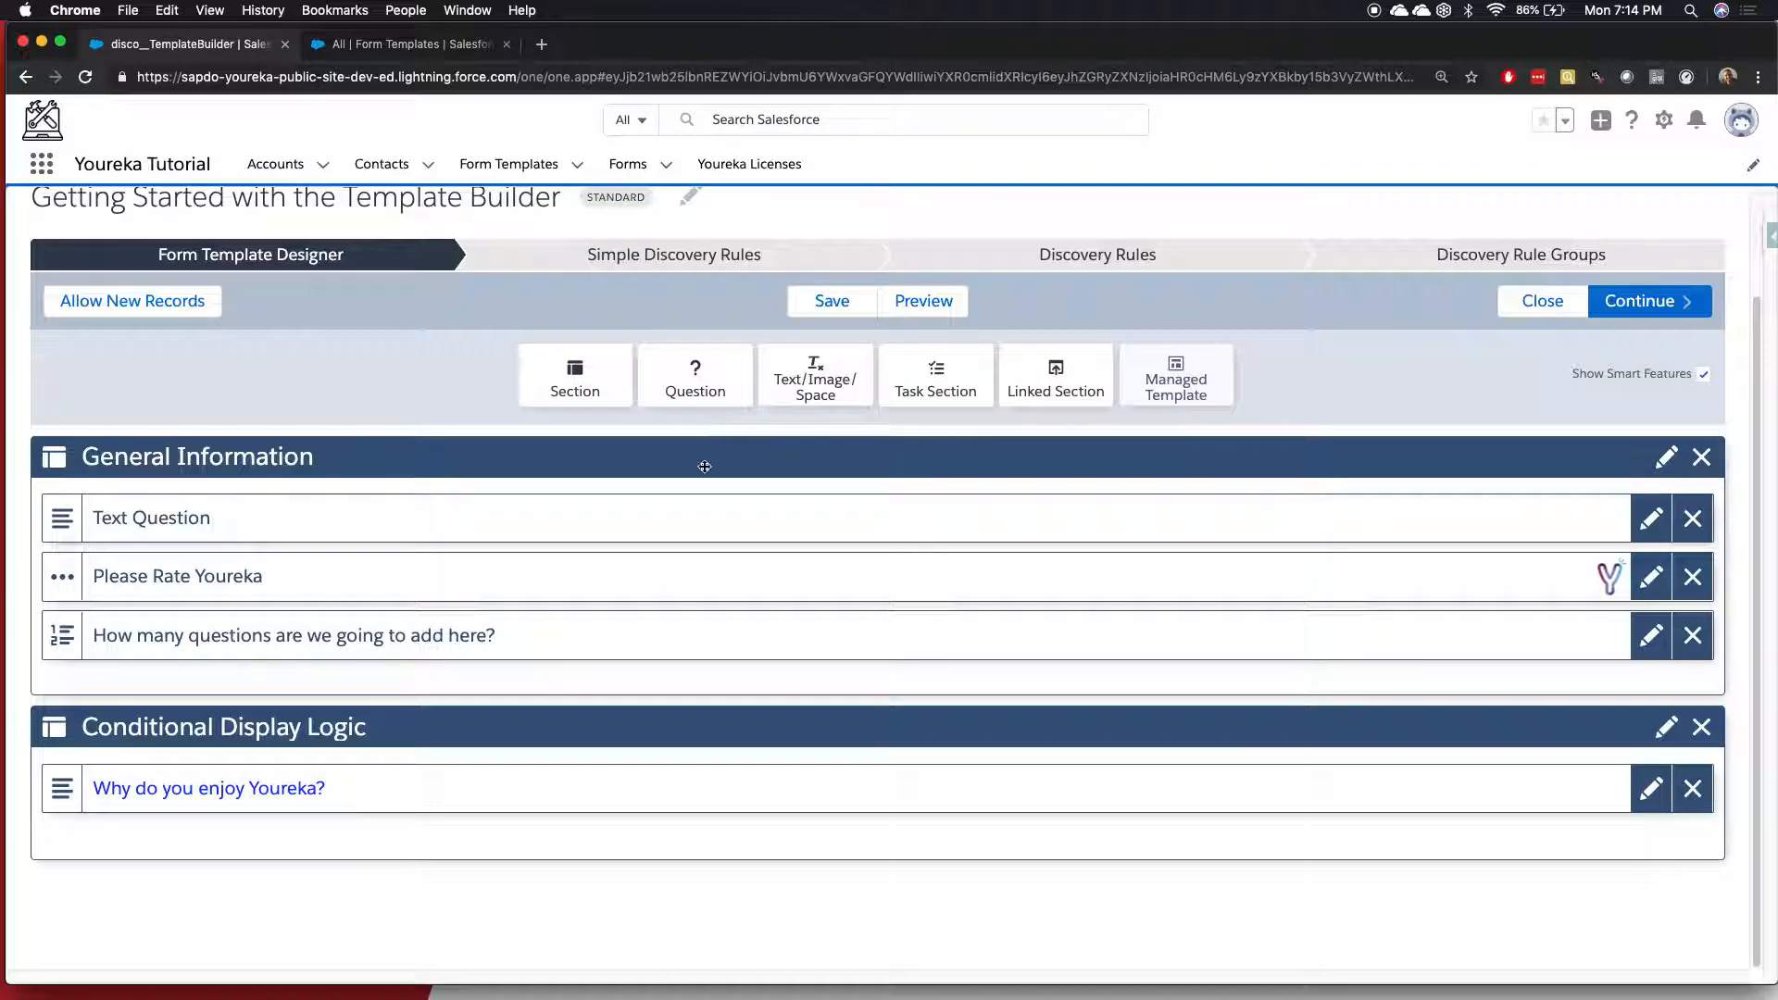
Add a Text question "What could we be doing better?" with brown text to the Conditional Display Logic section.
{"action": "left_click_drag", "start_coordinate": [695, 385], "coordinate": [407, 843]}
{"action": "left_click", "coordinate": [595, 387]}
{"action": "type", "text": "WH"}
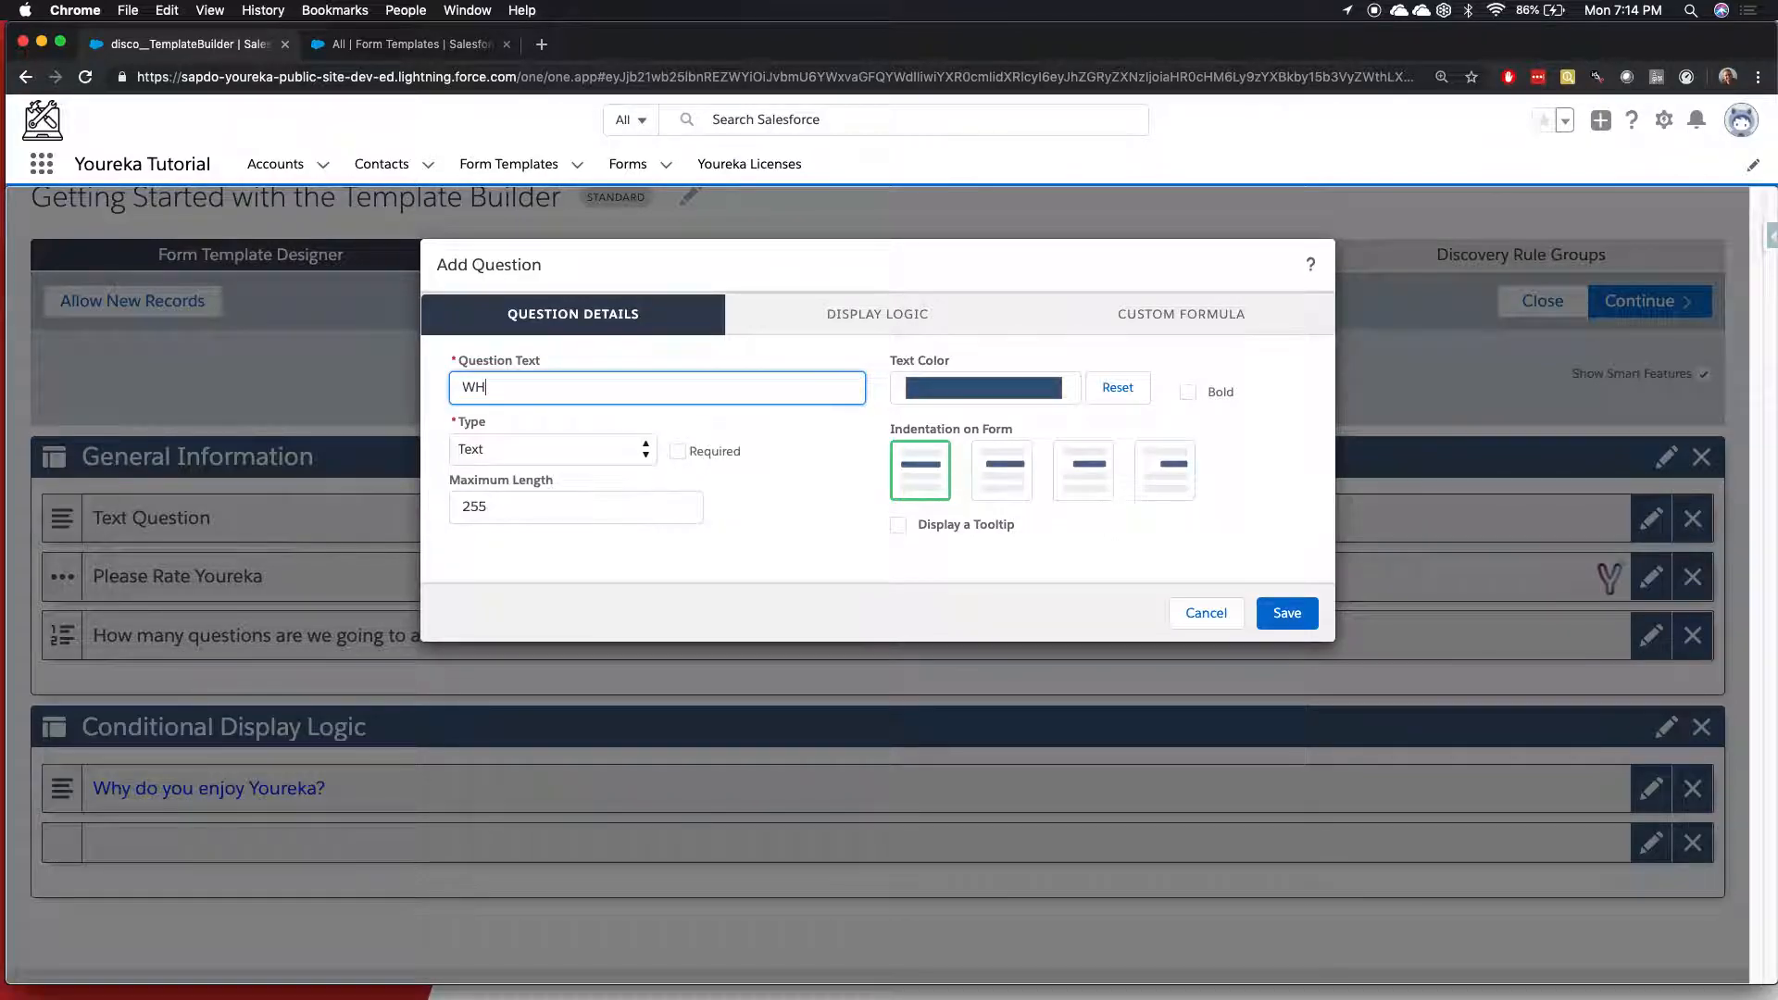
{"action": "type", "text": "at could we be doing better?"}
{"action": "left_click", "coordinate": [977, 389]}
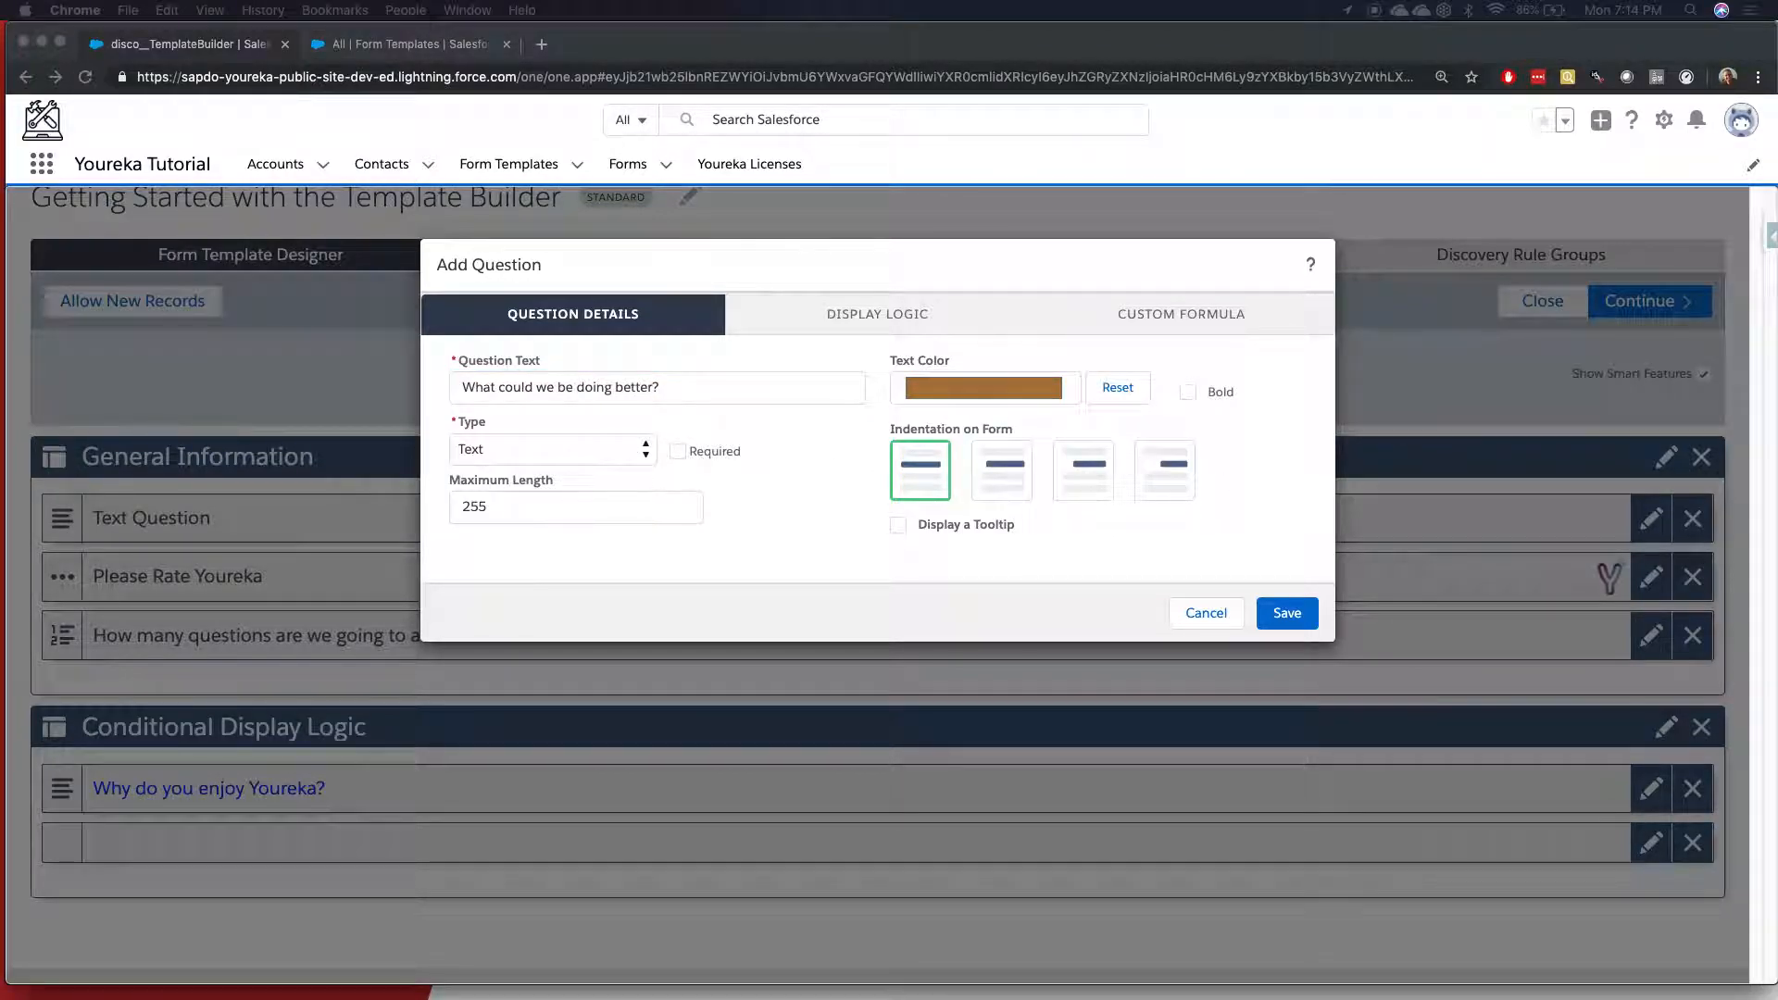
Set the question to Conditional Visibility, showing when Please Rate Youreka in General Information is answered "Like it!".
{"action": "left_click", "coordinate": [881, 315]}
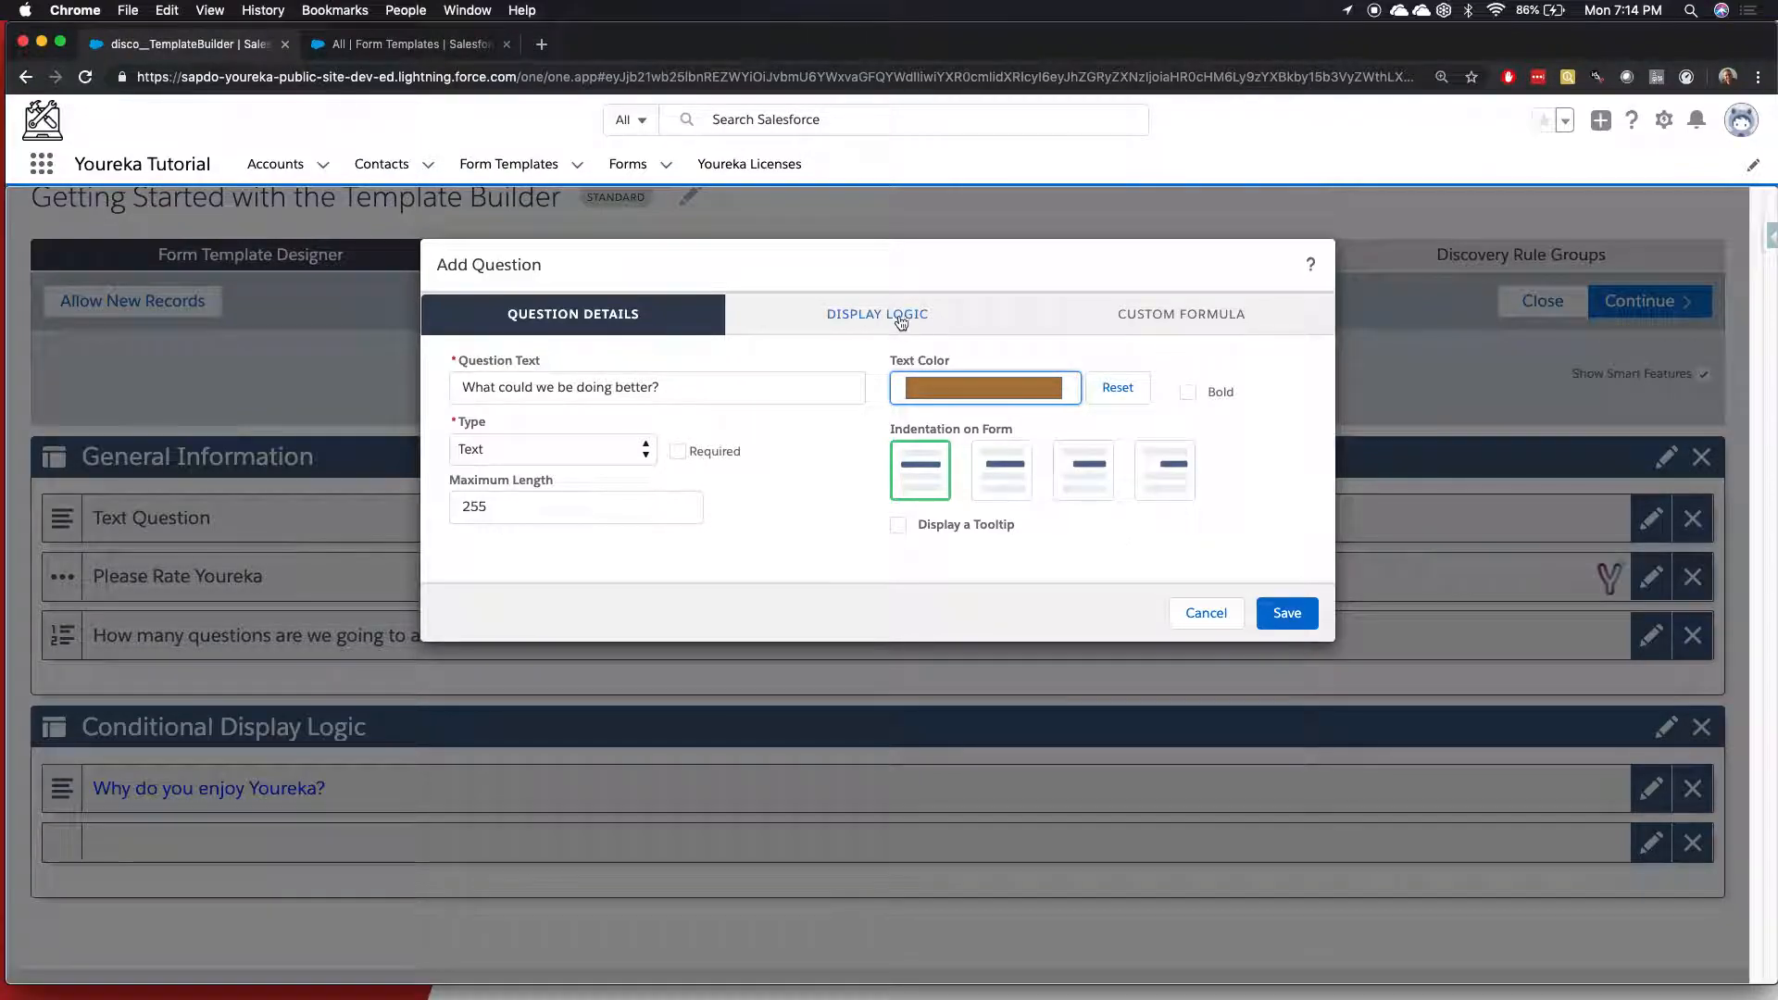
{"action": "left_click", "coordinate": [897, 324]}
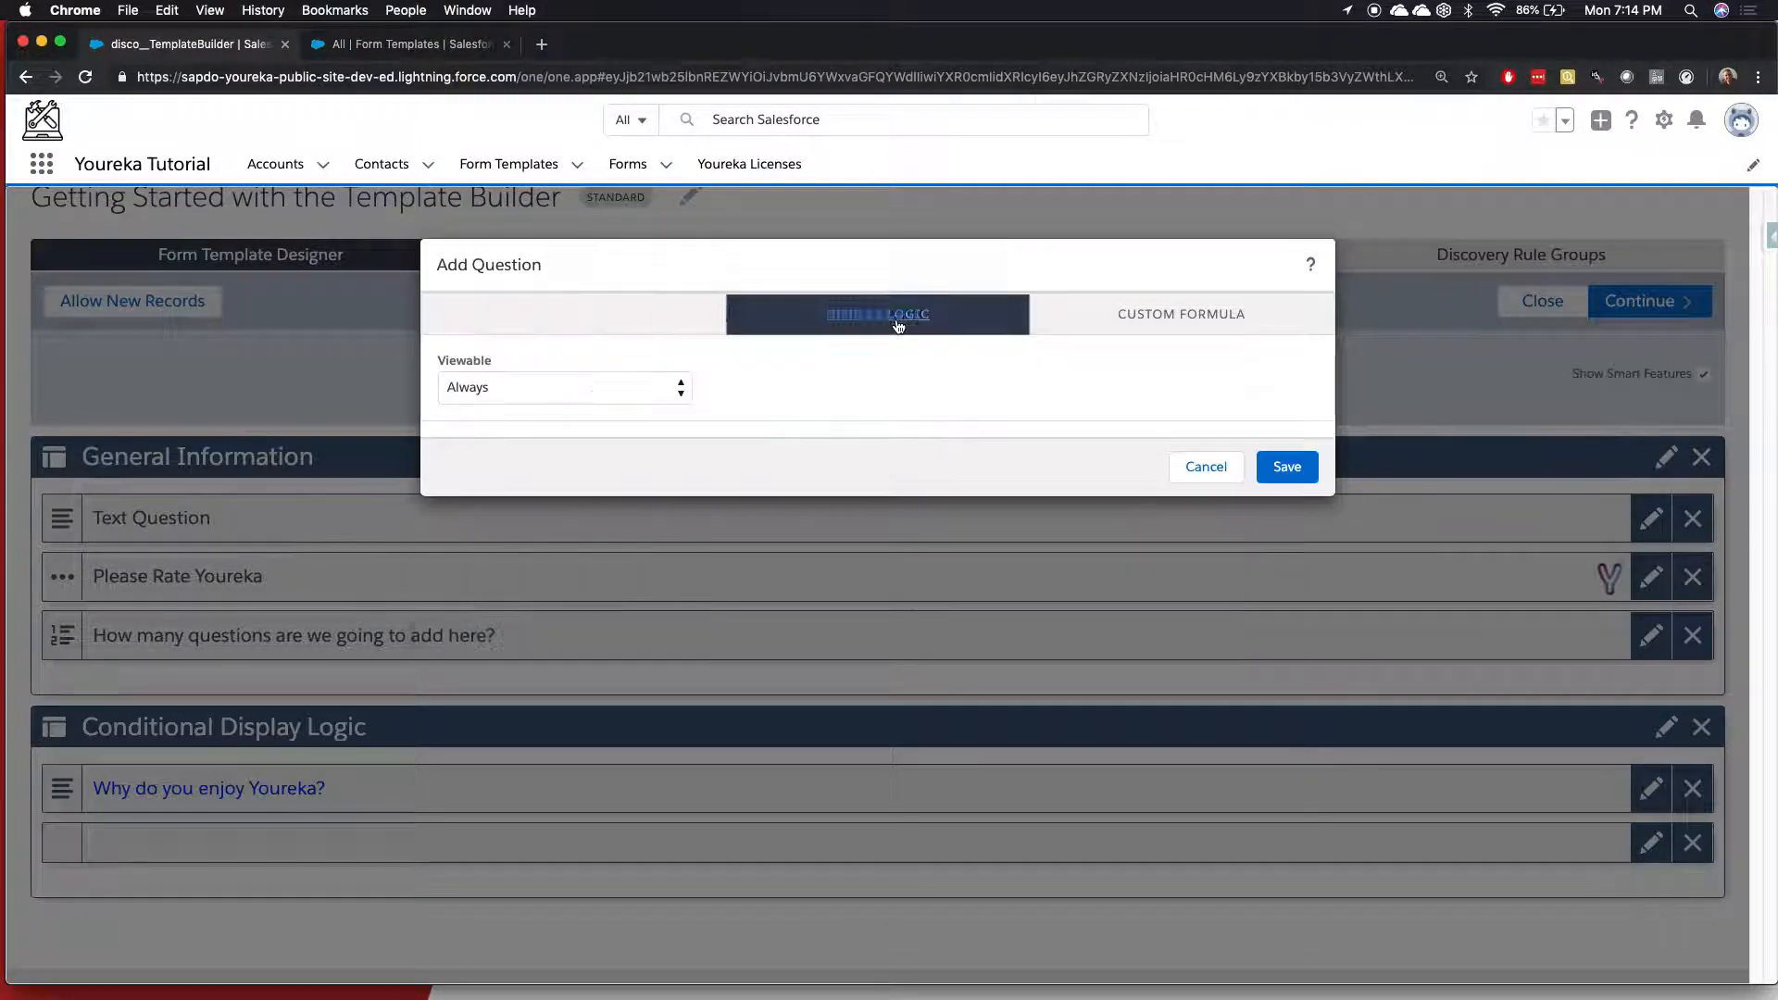
{"action": "left_click", "coordinate": [602, 394]}
{"action": "left_click", "coordinate": [618, 408]}
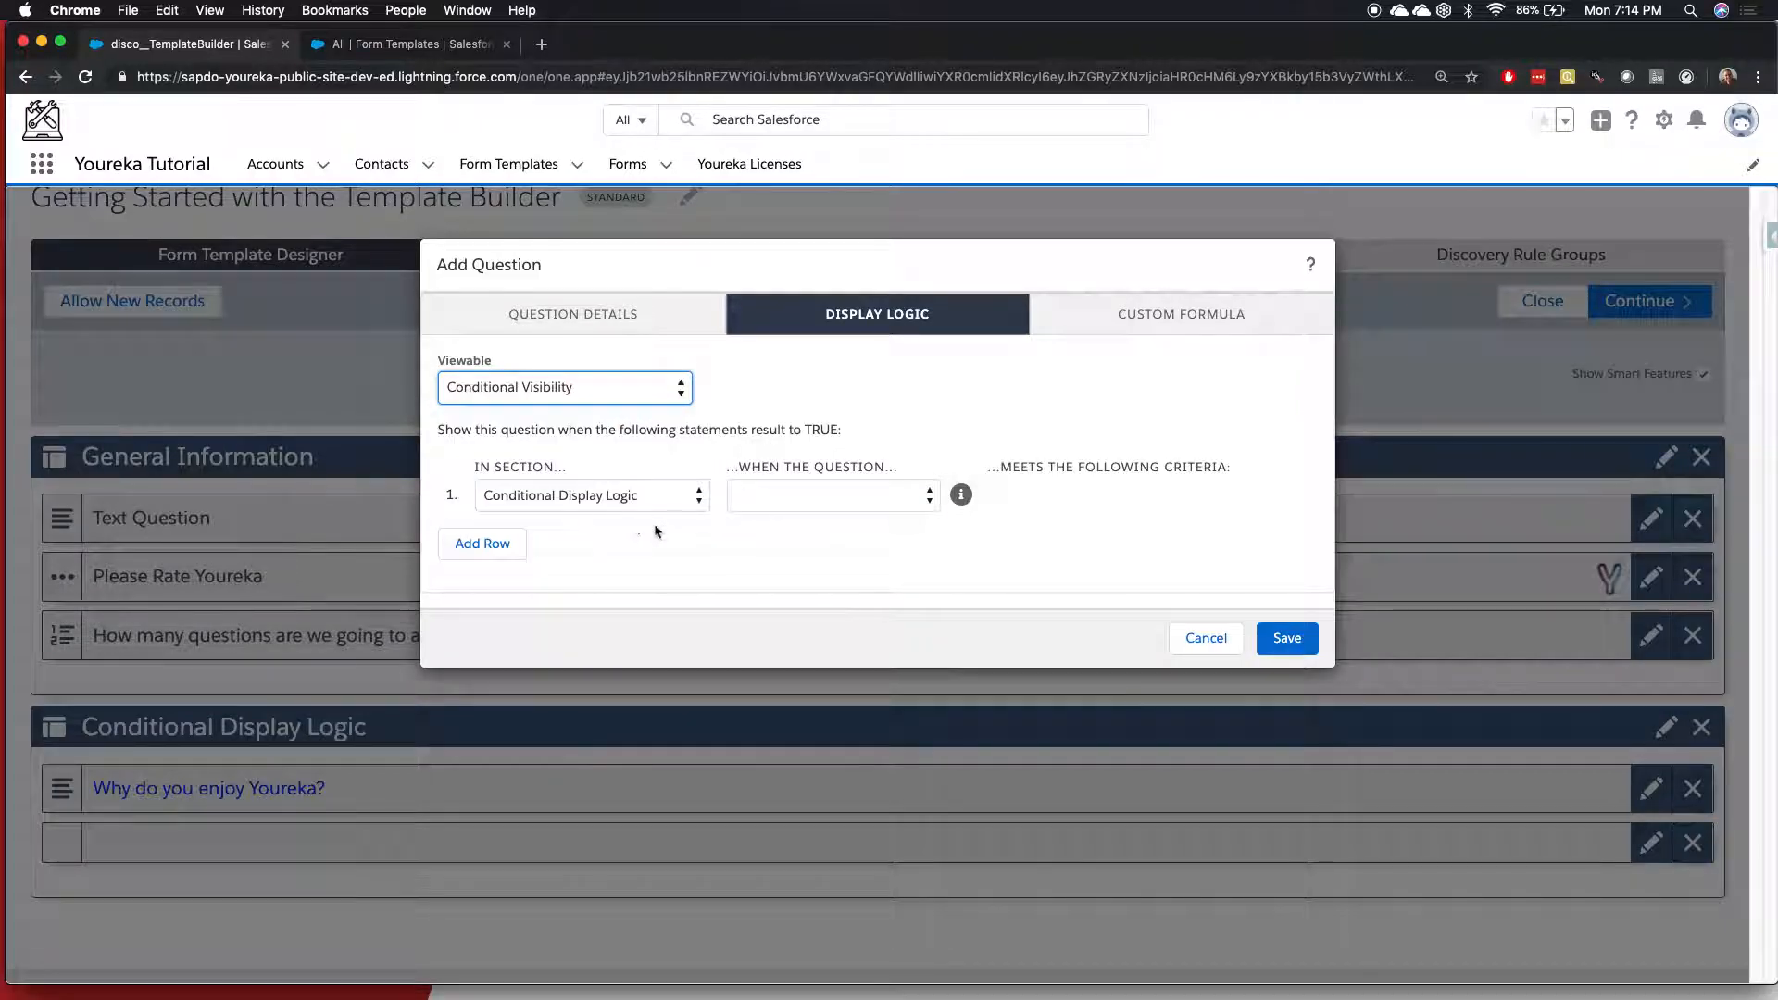
{"action": "left_click", "coordinate": [637, 496]}
{"action": "left_click", "coordinate": [637, 480]}
{"action": "left_click", "coordinate": [871, 491]}
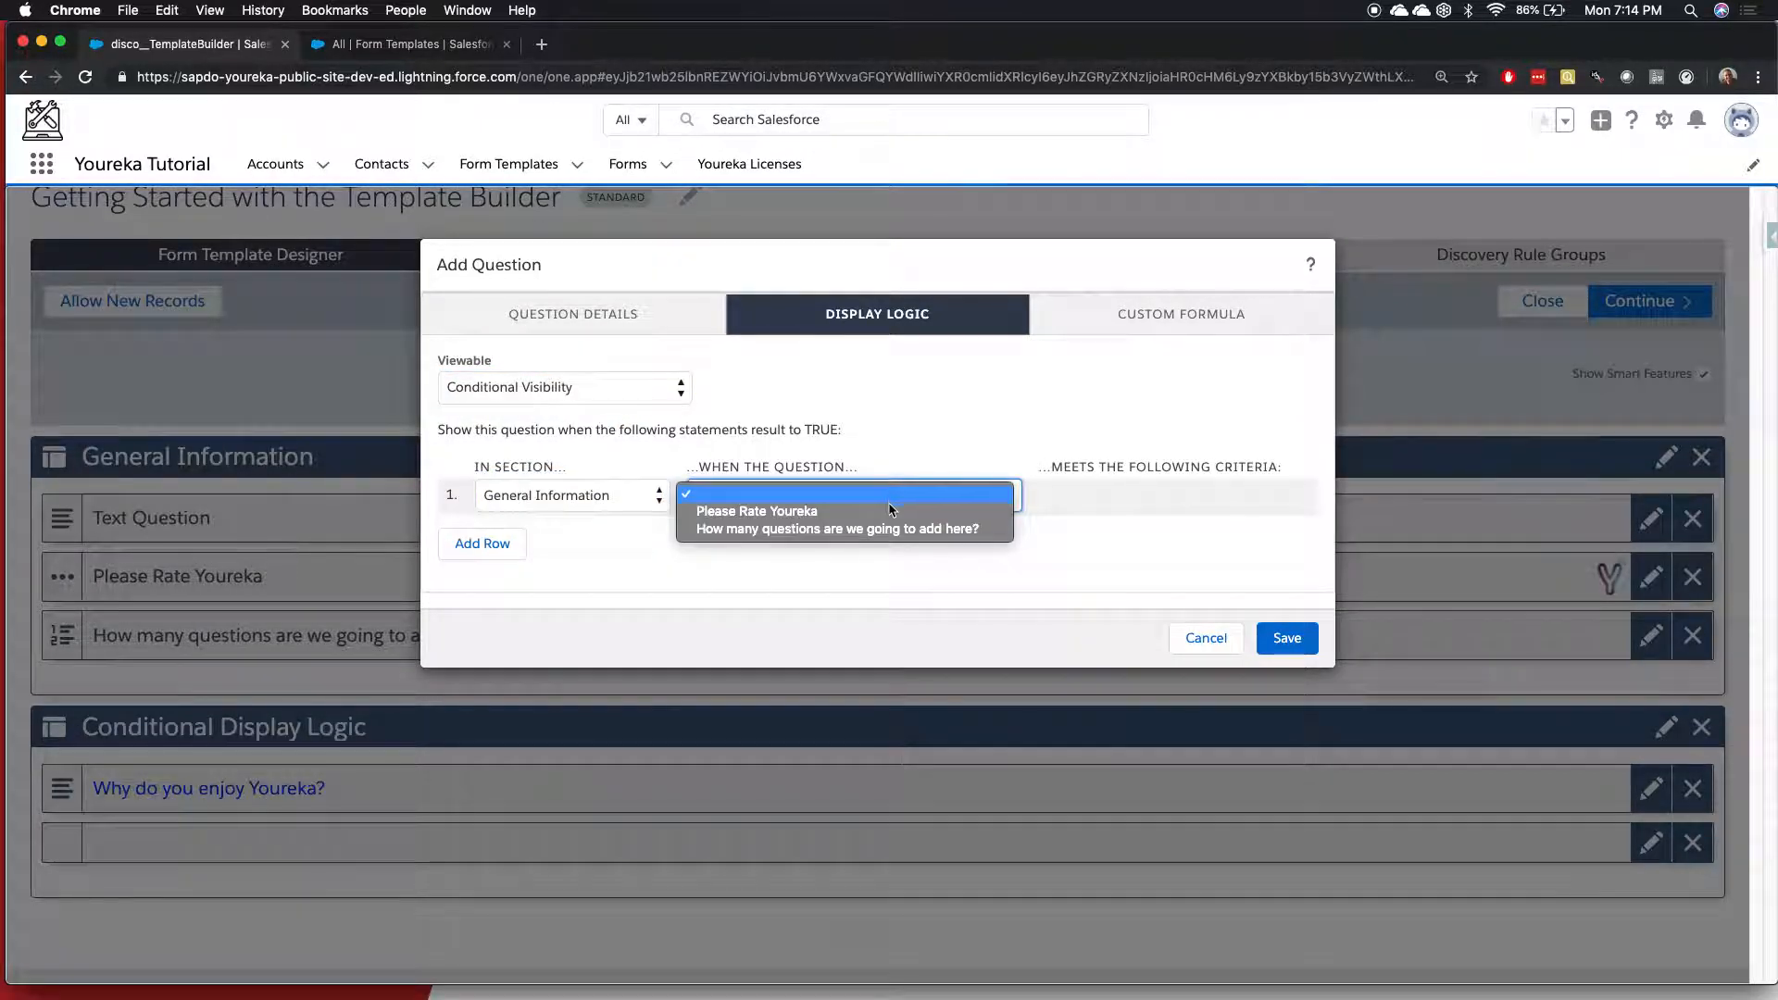
{"action": "left_click", "coordinate": [870, 505]}
{"action": "left_click", "coordinate": [1158, 502]}
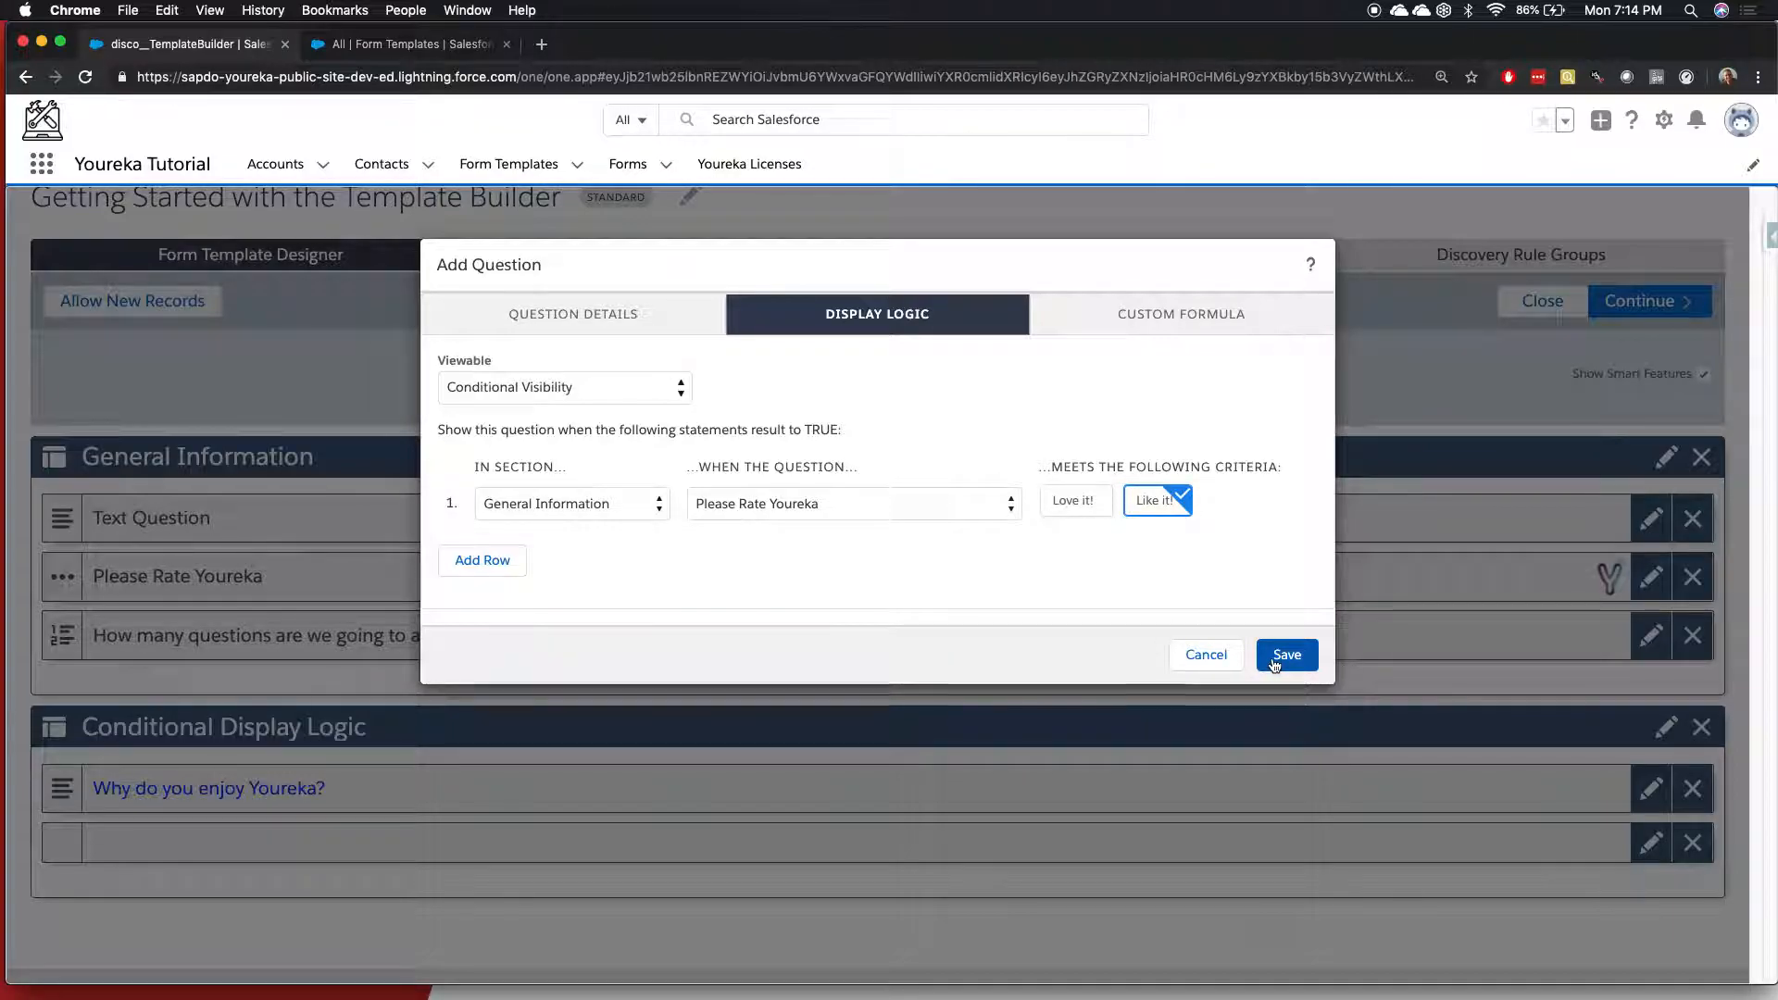
Add a second condition requiring "How many questions are we going to add here?" in General Information to be greater than 5.
{"action": "left_click", "coordinate": [494, 576]}
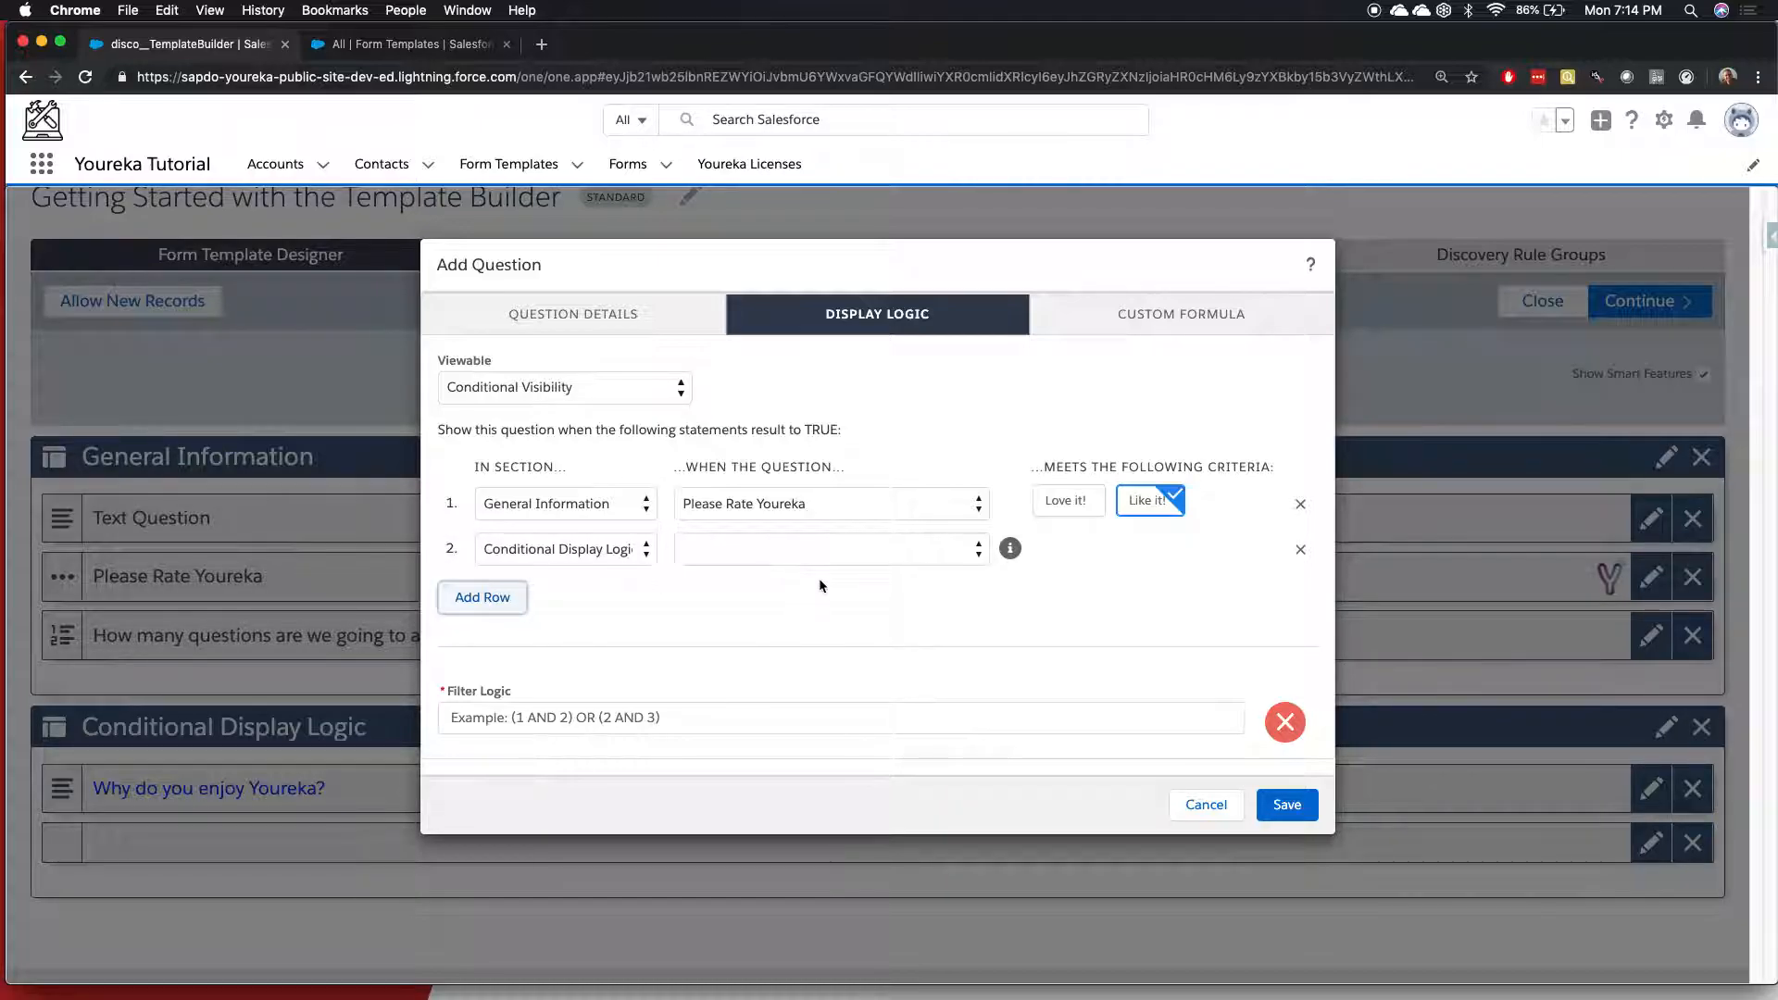
{"action": "left_click", "coordinate": [619, 552]}
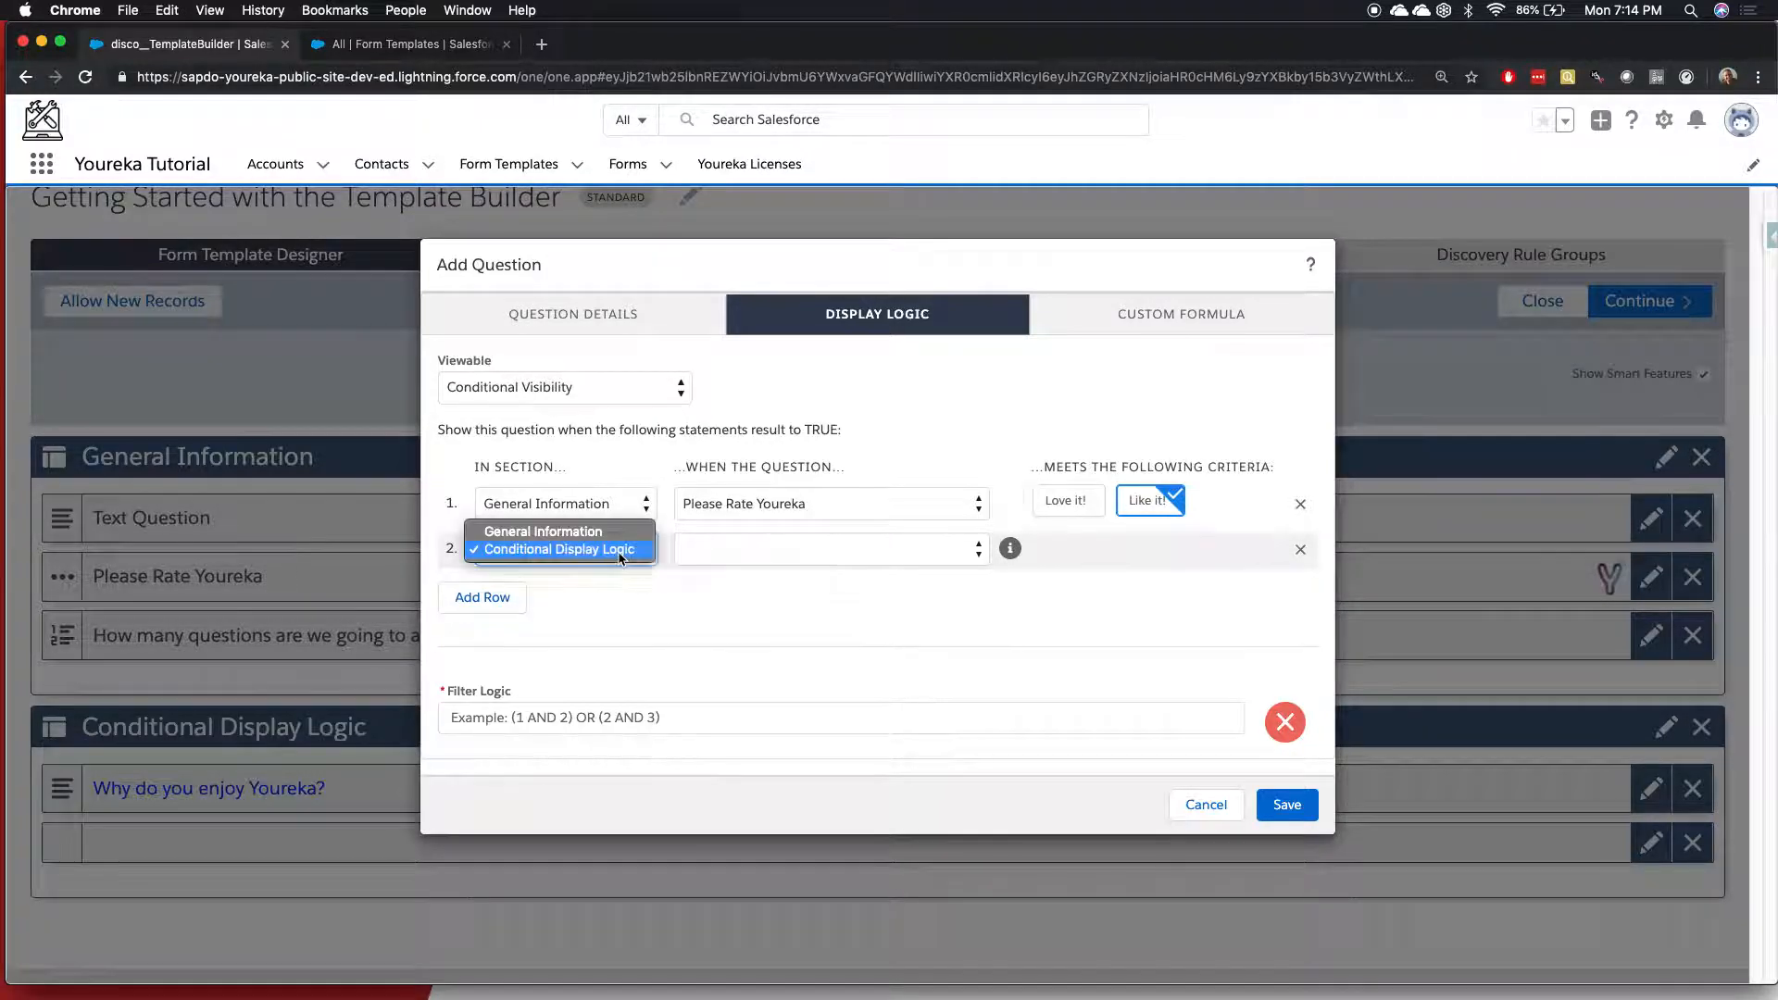
{"action": "left_click", "coordinate": [608, 534]}
{"action": "left_click", "coordinate": [833, 552]}
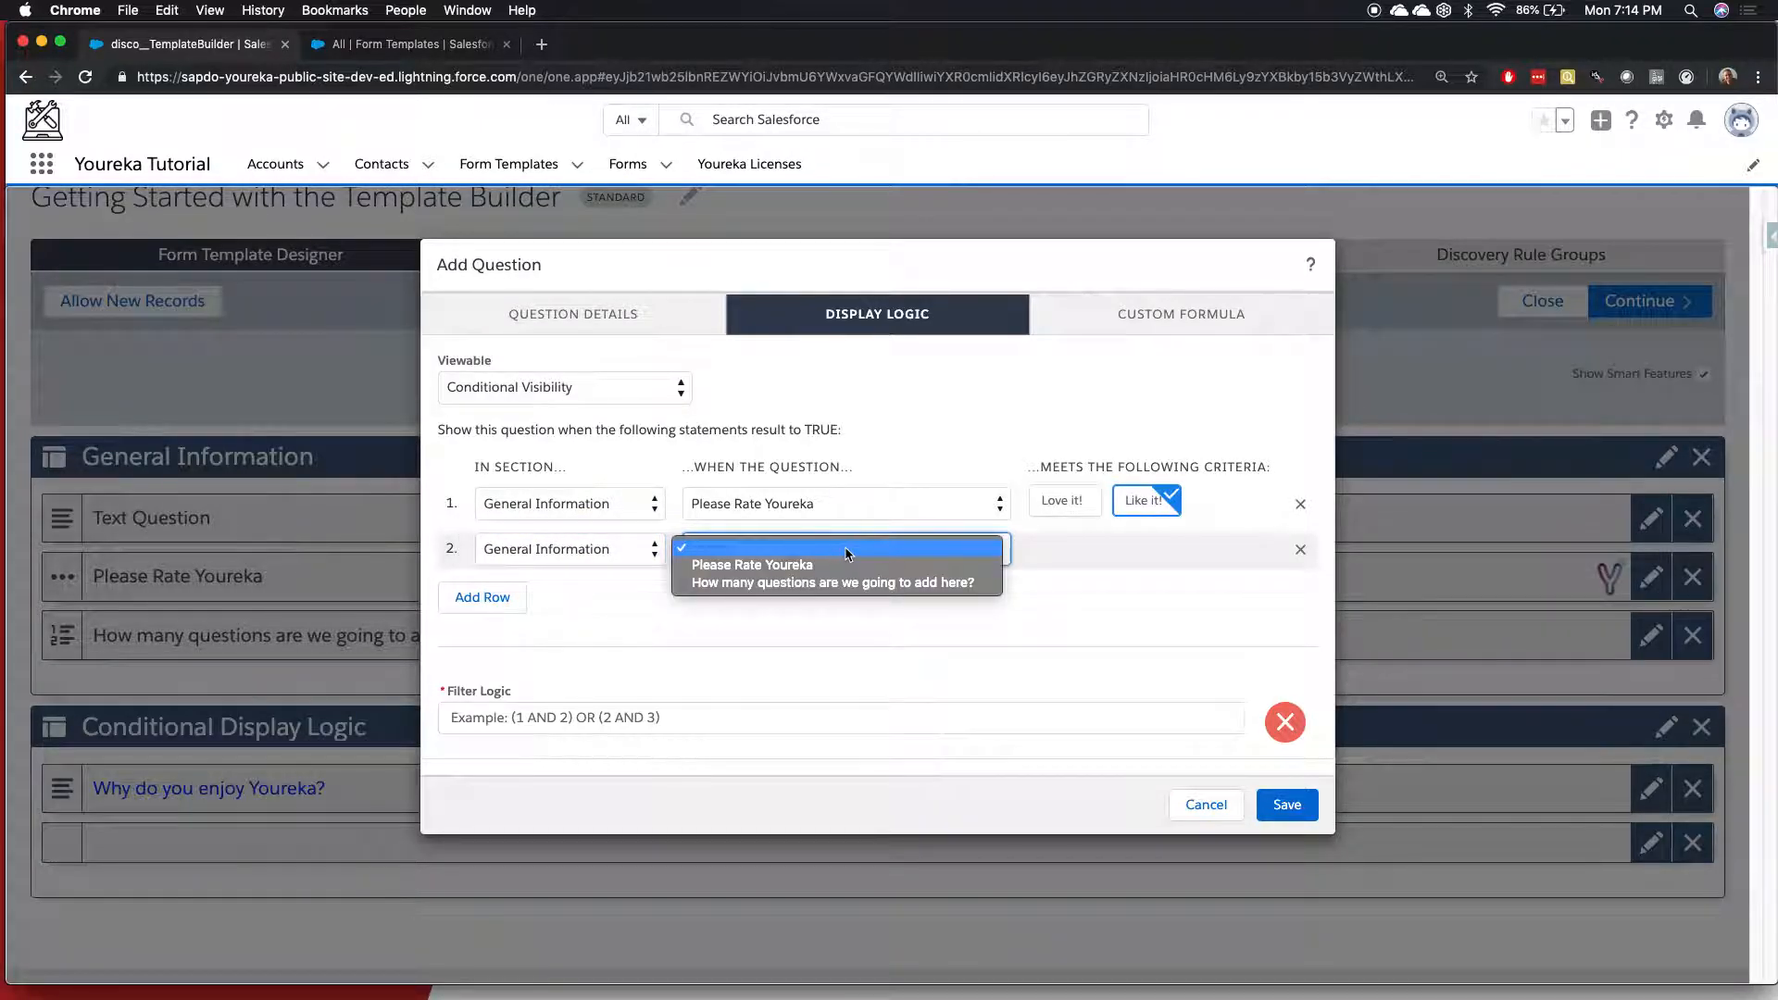
{"action": "left_click", "coordinate": [907, 581]}
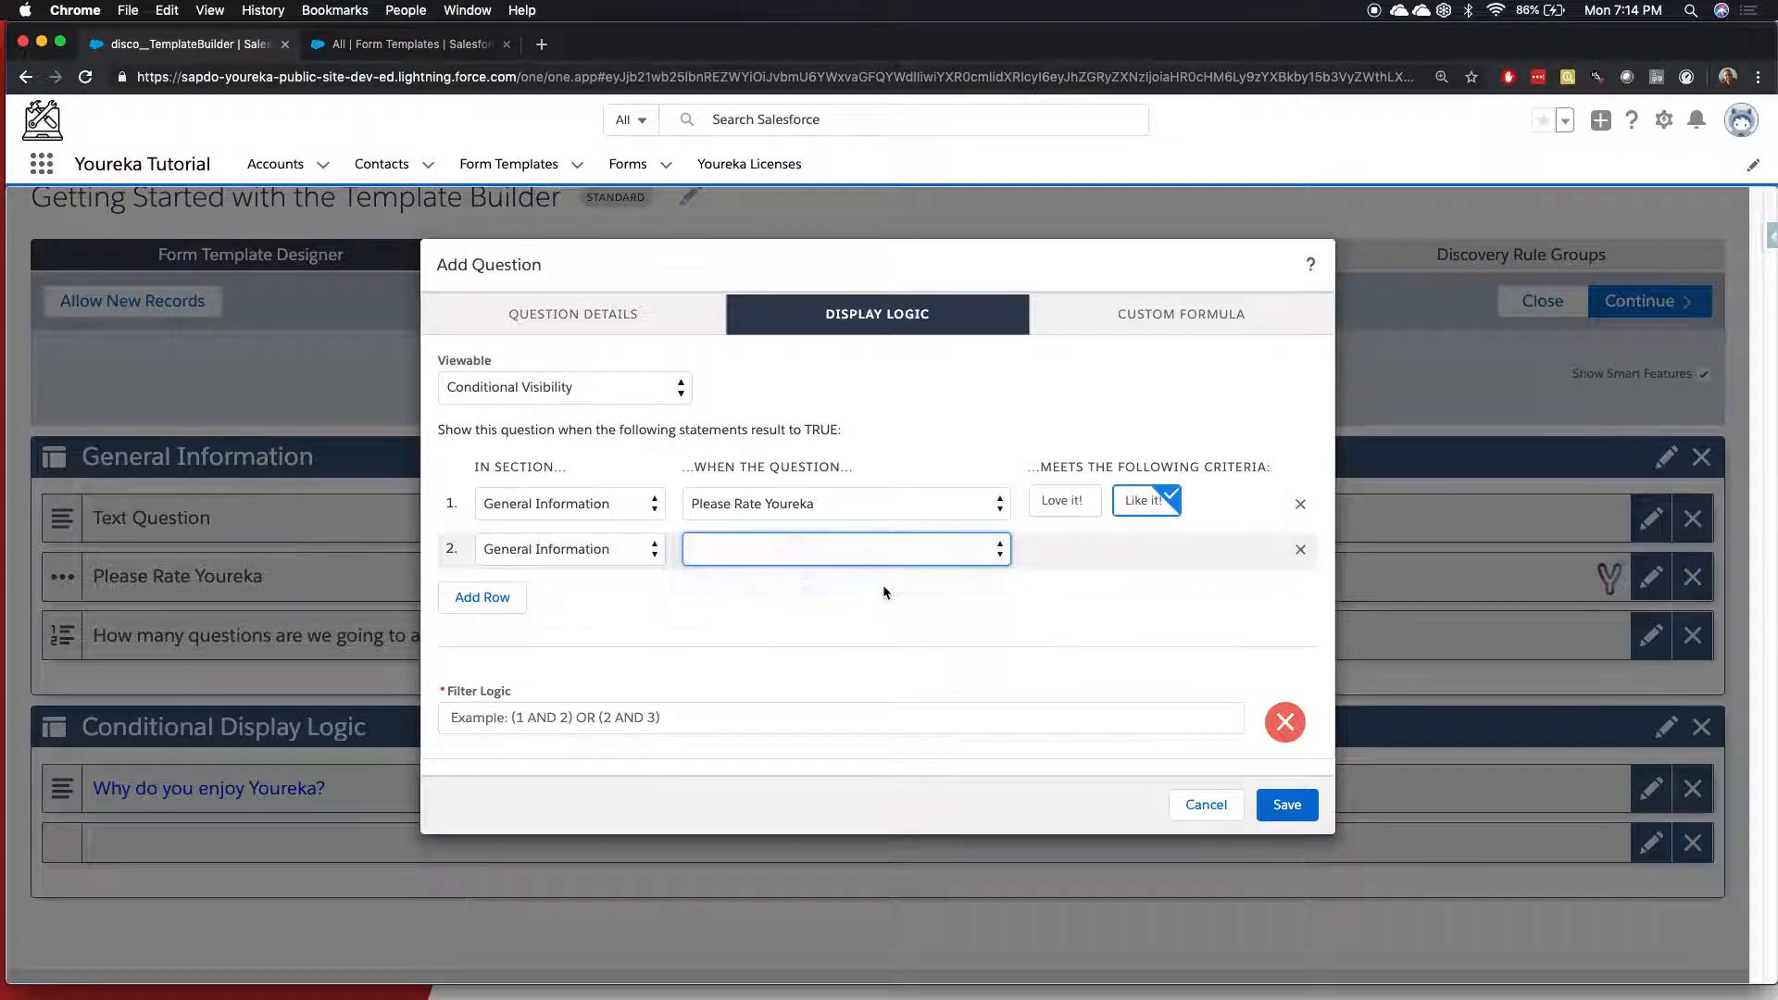
{"action": "left_click", "coordinate": [1041, 553]}
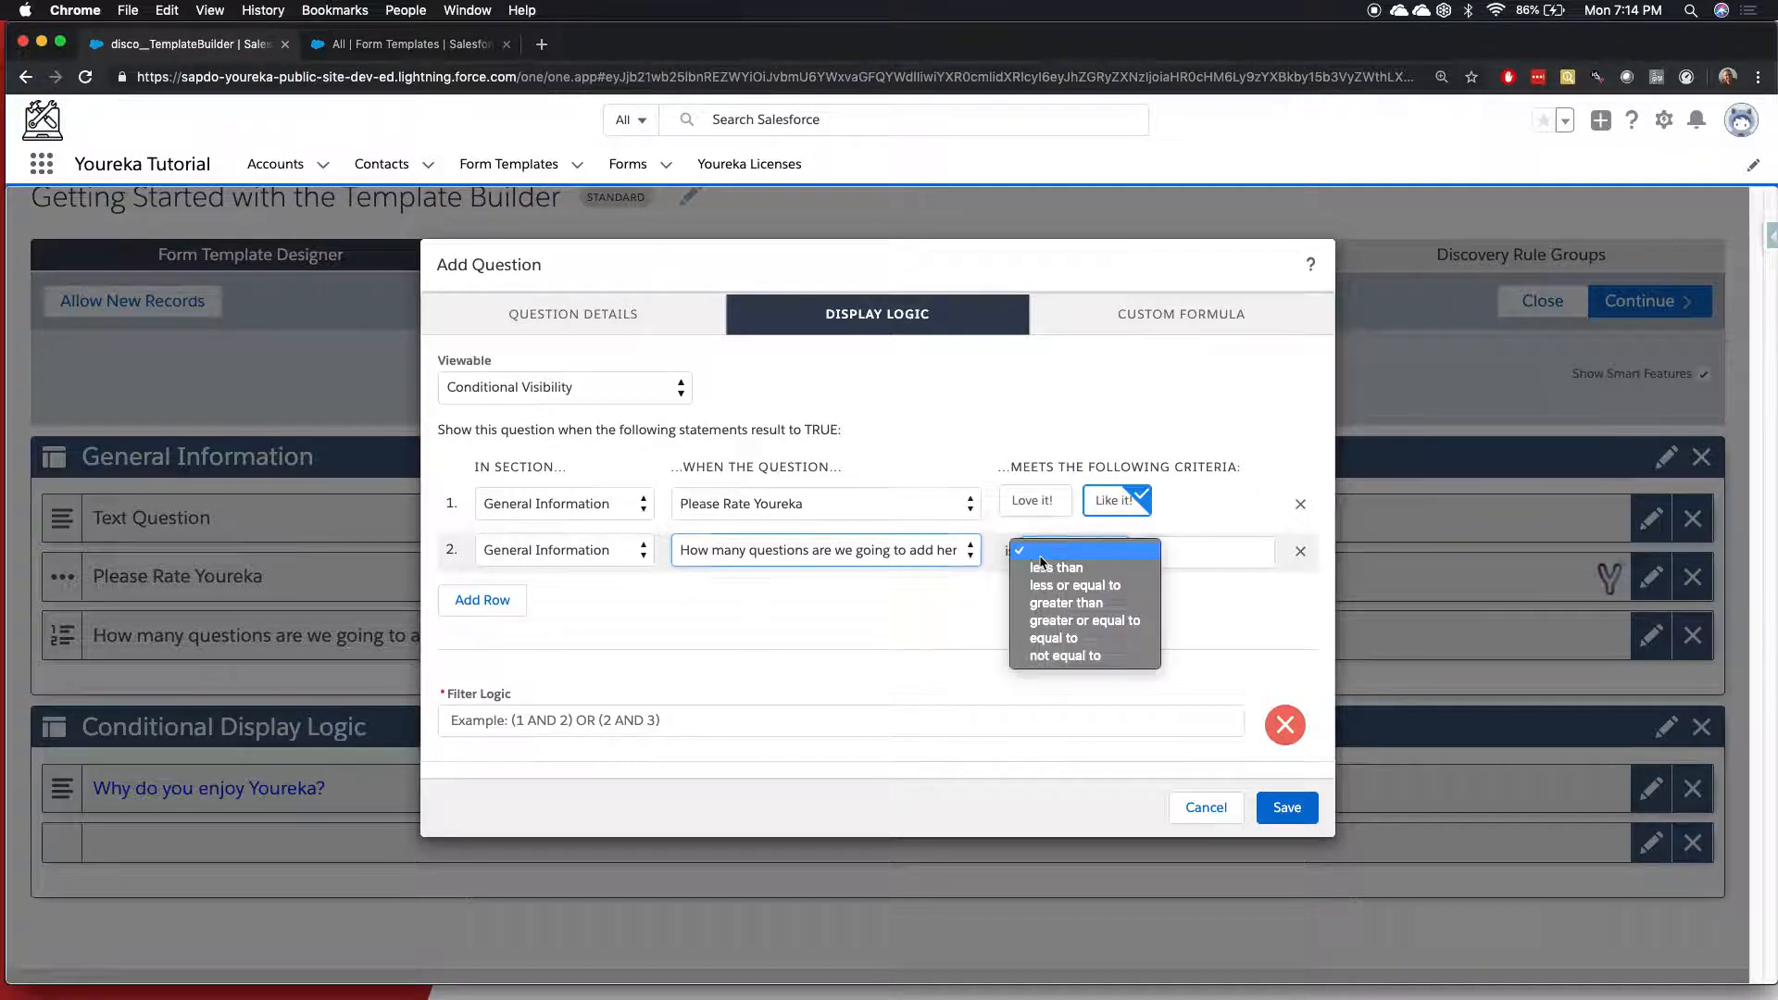
{"action": "left_click", "coordinate": [1065, 603]}
{"action": "left_click", "coordinate": [1204, 553]}
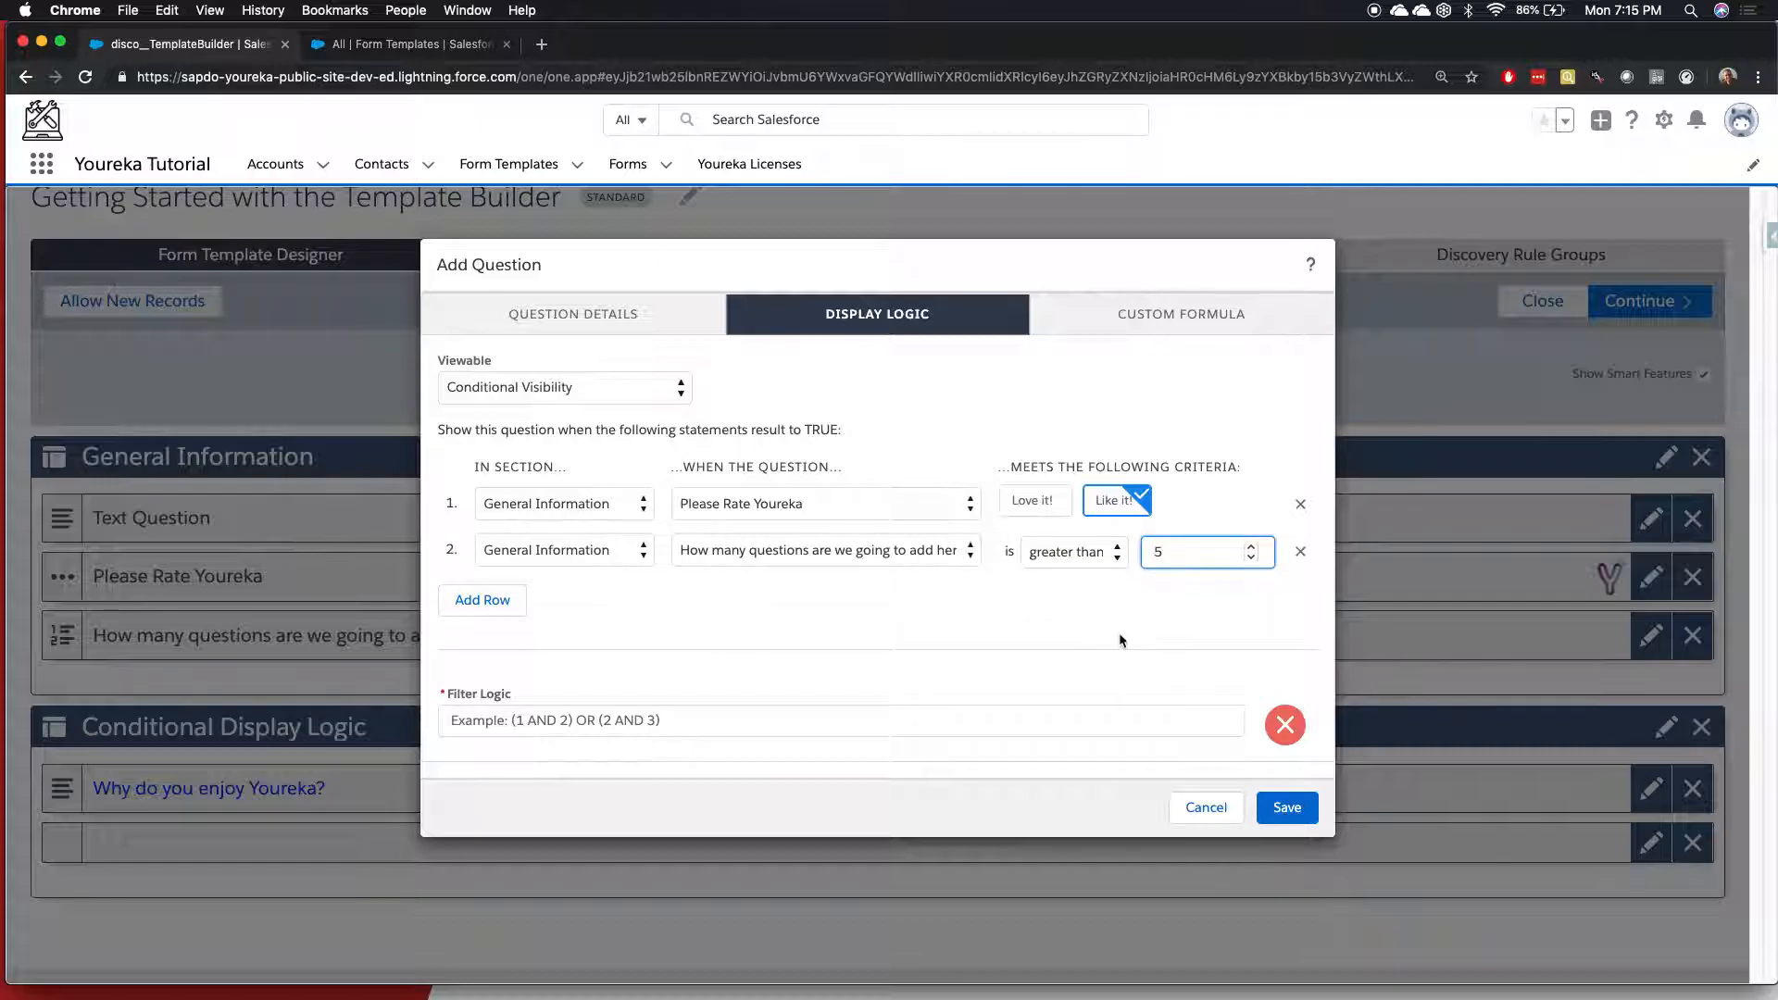
Set the filter logic to "1 OR 2" and save both the question and the template.
{"action": "left_click", "coordinate": [683, 731]}
{"action": "type", "text": "1"}
{"action": "key", "text": "BackSpace"}
{"action": "type", "text": "1"}
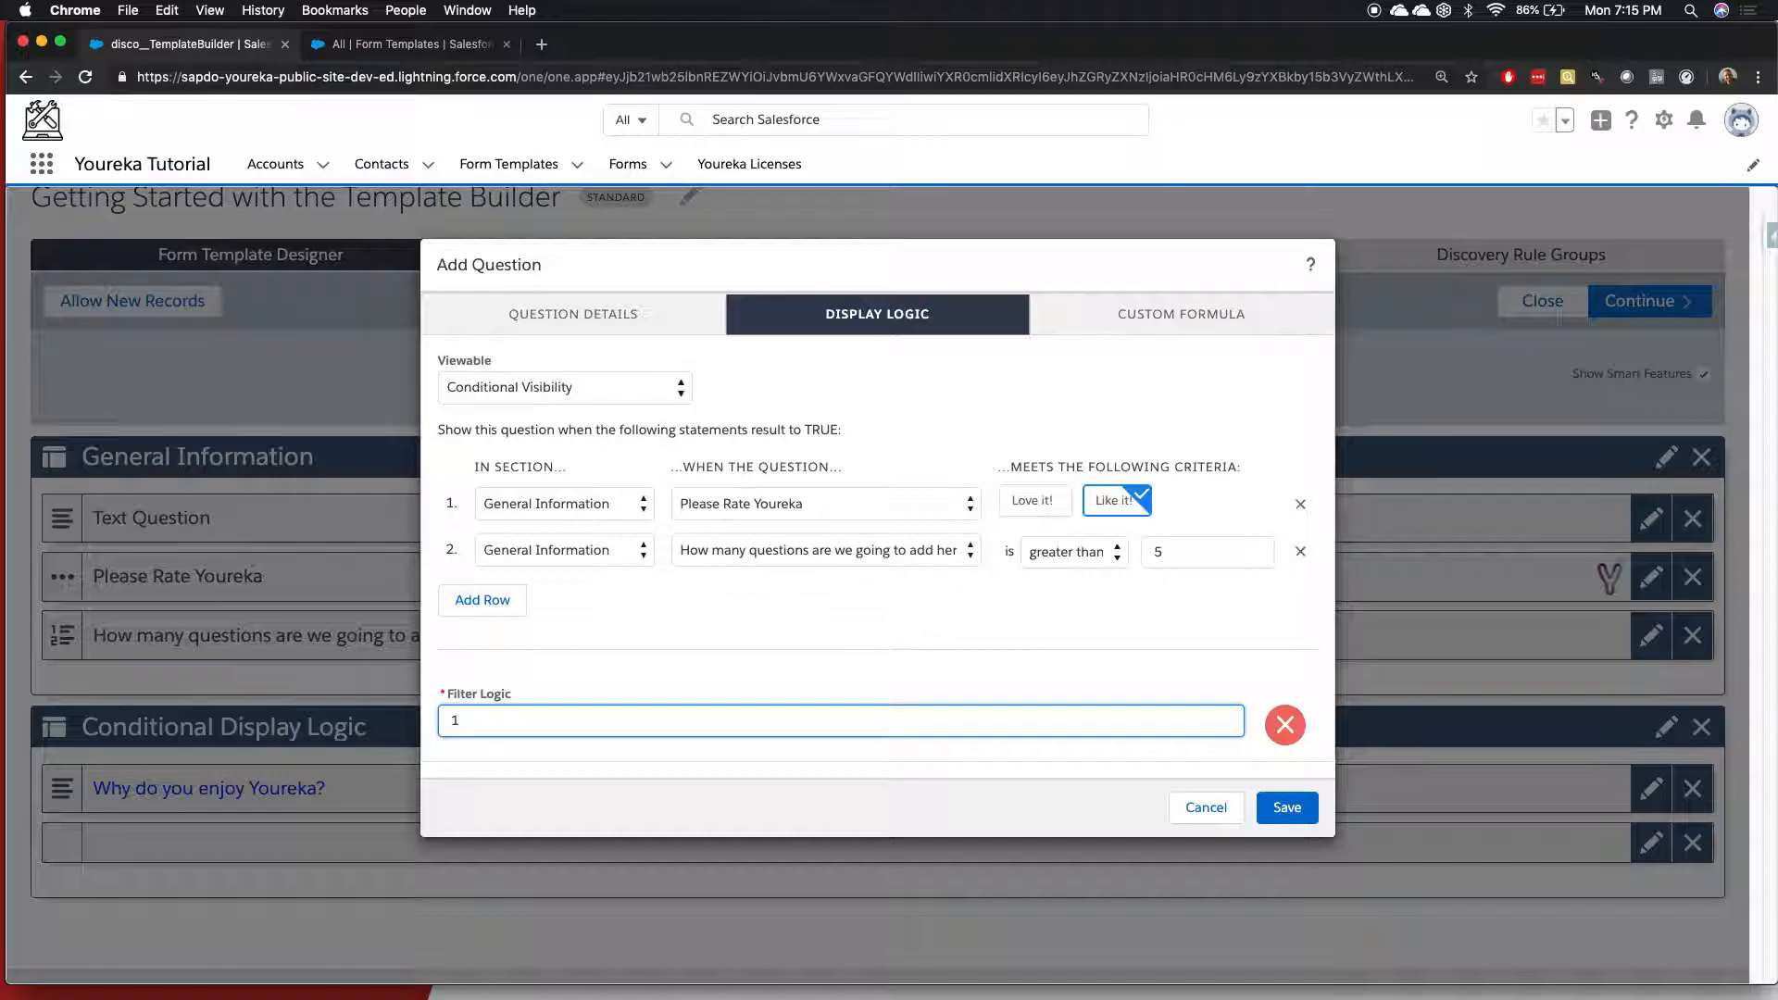
{"action": "type", "text": "2AN"}
{"action": "key", "text": "BackSpace"}
{"action": "key", "text": "BackSpace"}
{"action": "type", "text": "OR 2"}
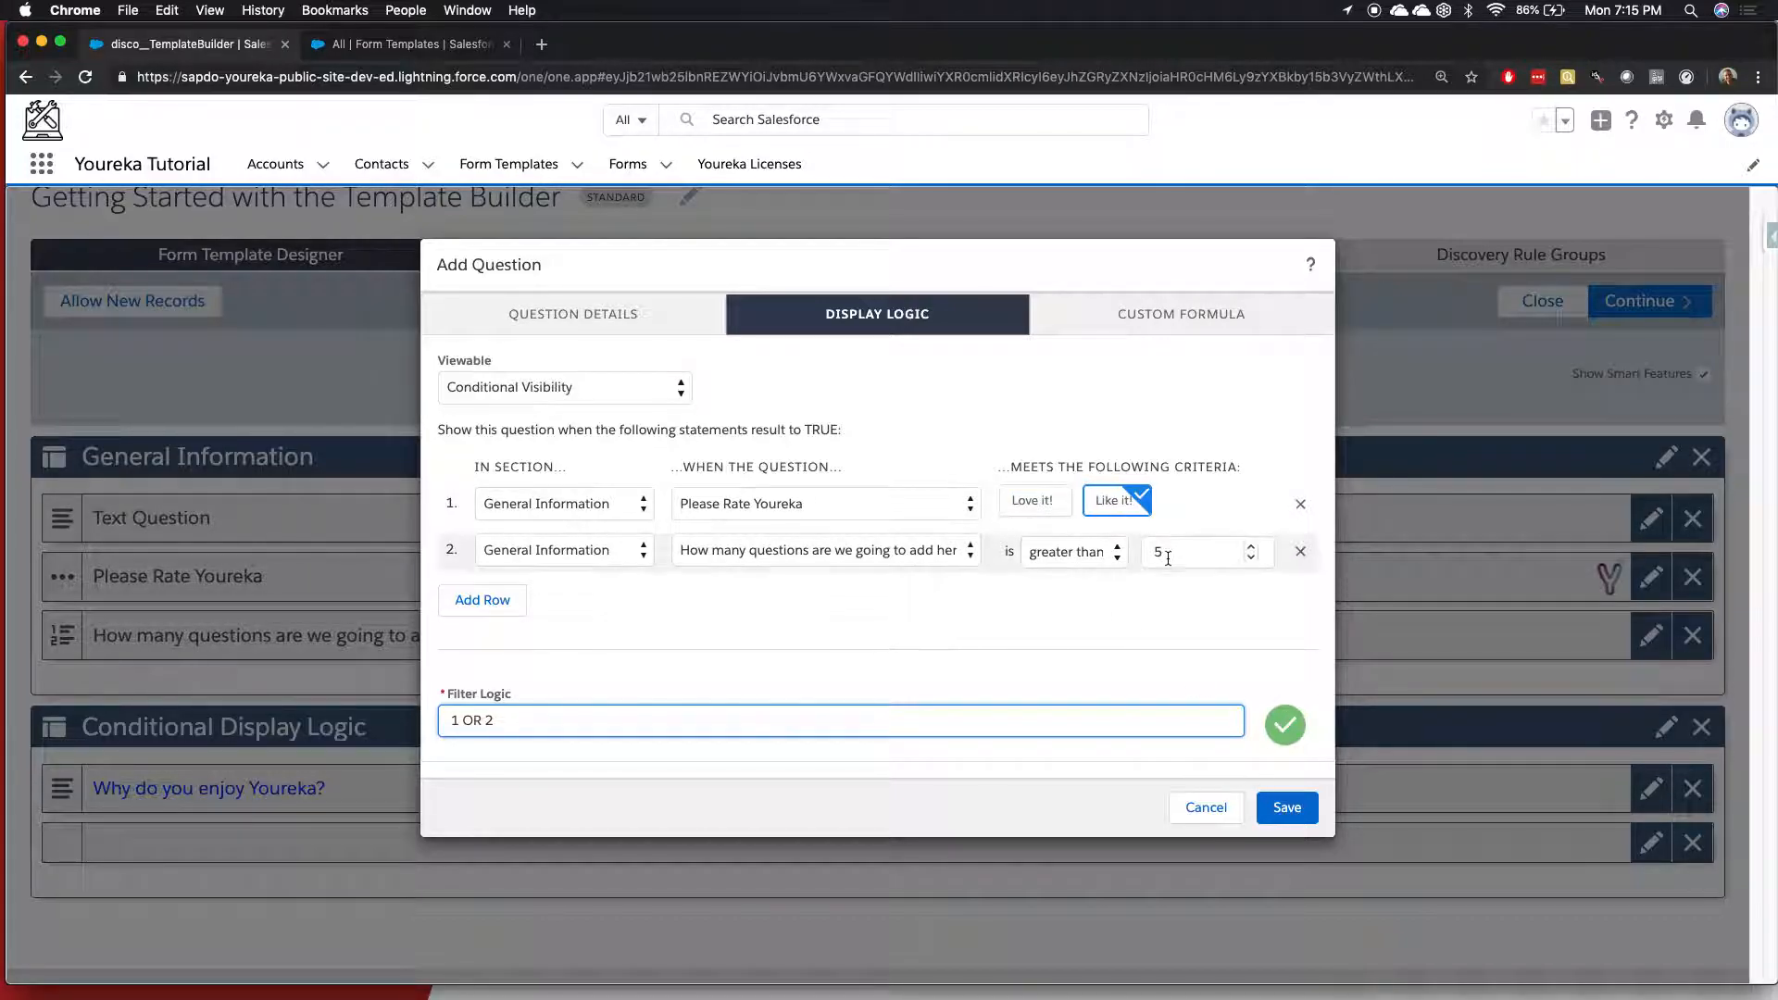
{"action": "left_click", "coordinate": [1282, 805]}
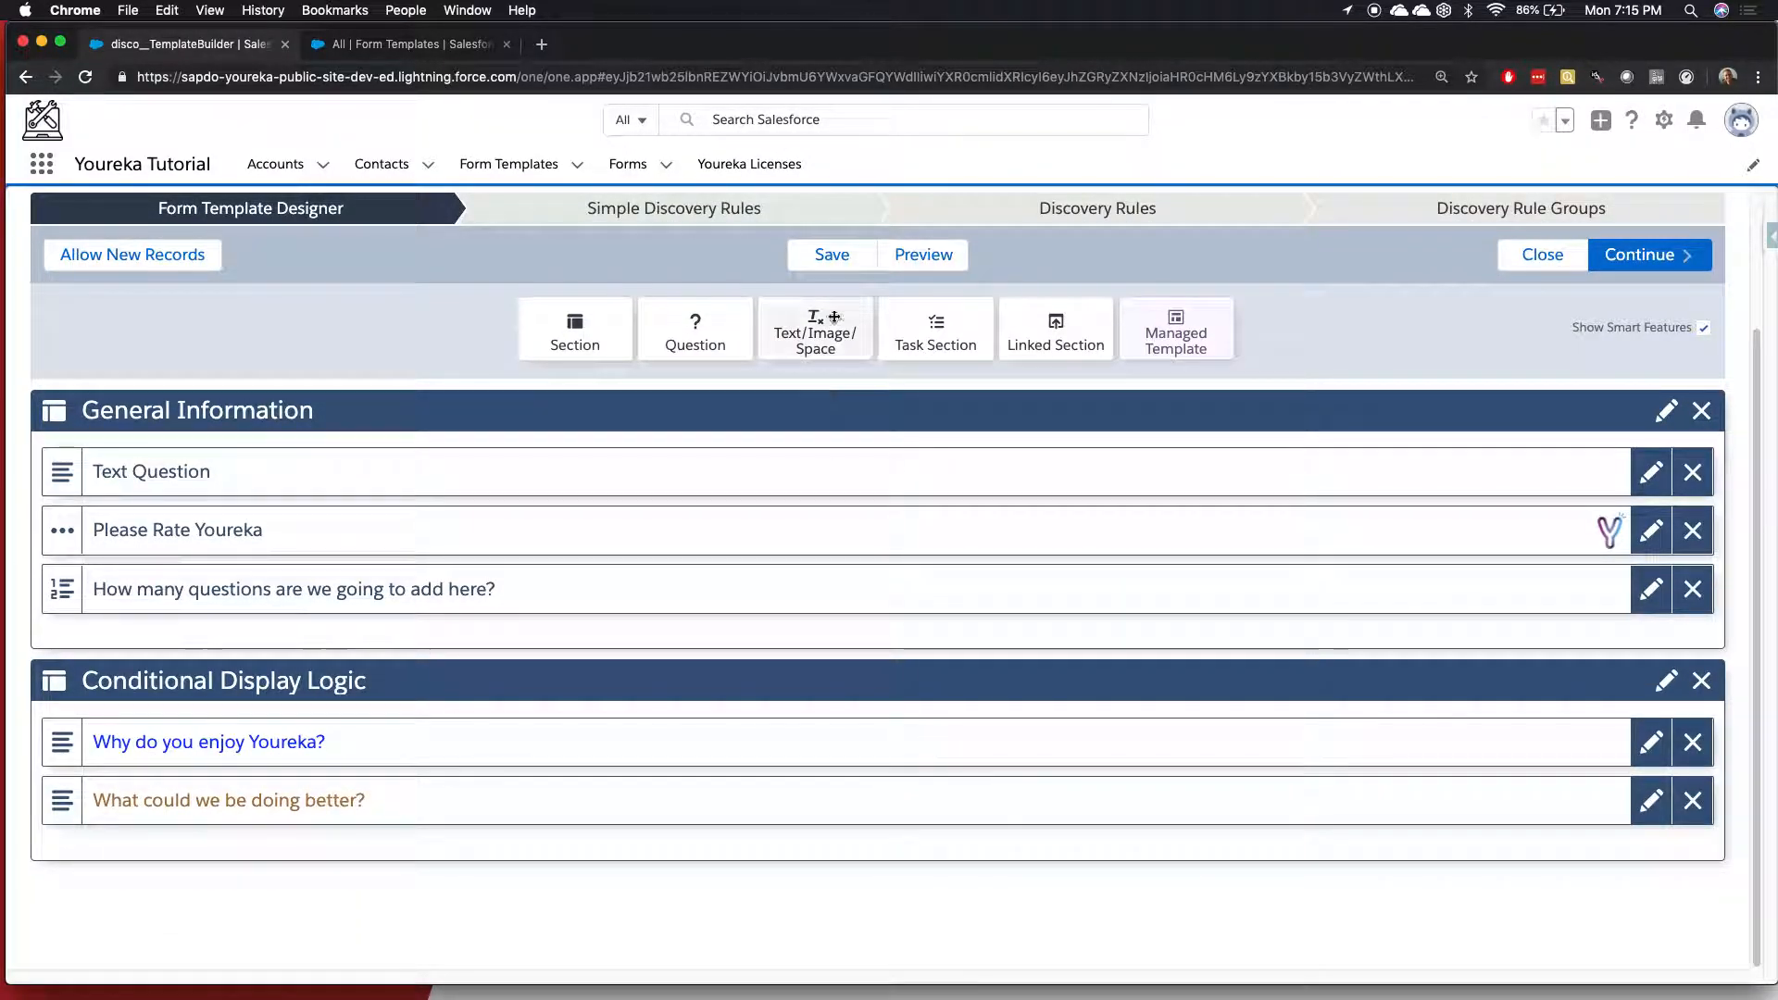
{"action": "left_click", "coordinate": [829, 256]}
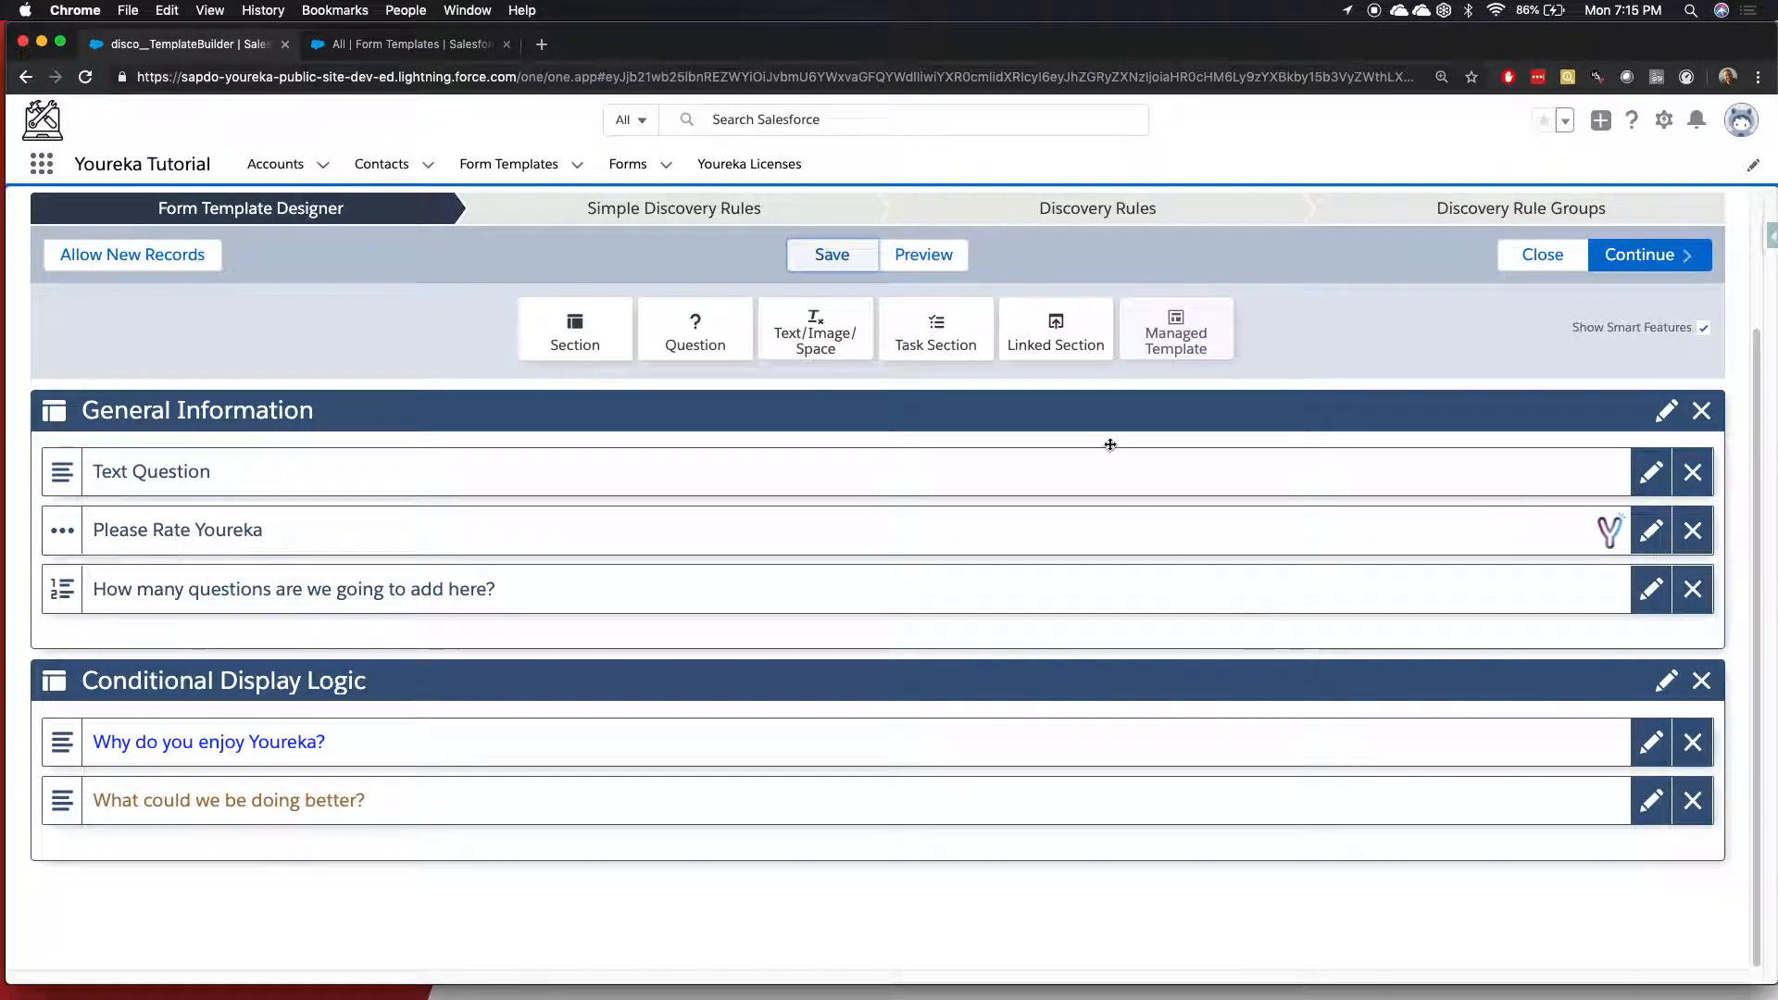
Preview the form and test the conditional questions by answering Please Rate Youreka with "Love it!" and with "Like it!".
{"action": "left_click", "coordinate": [923, 259]}
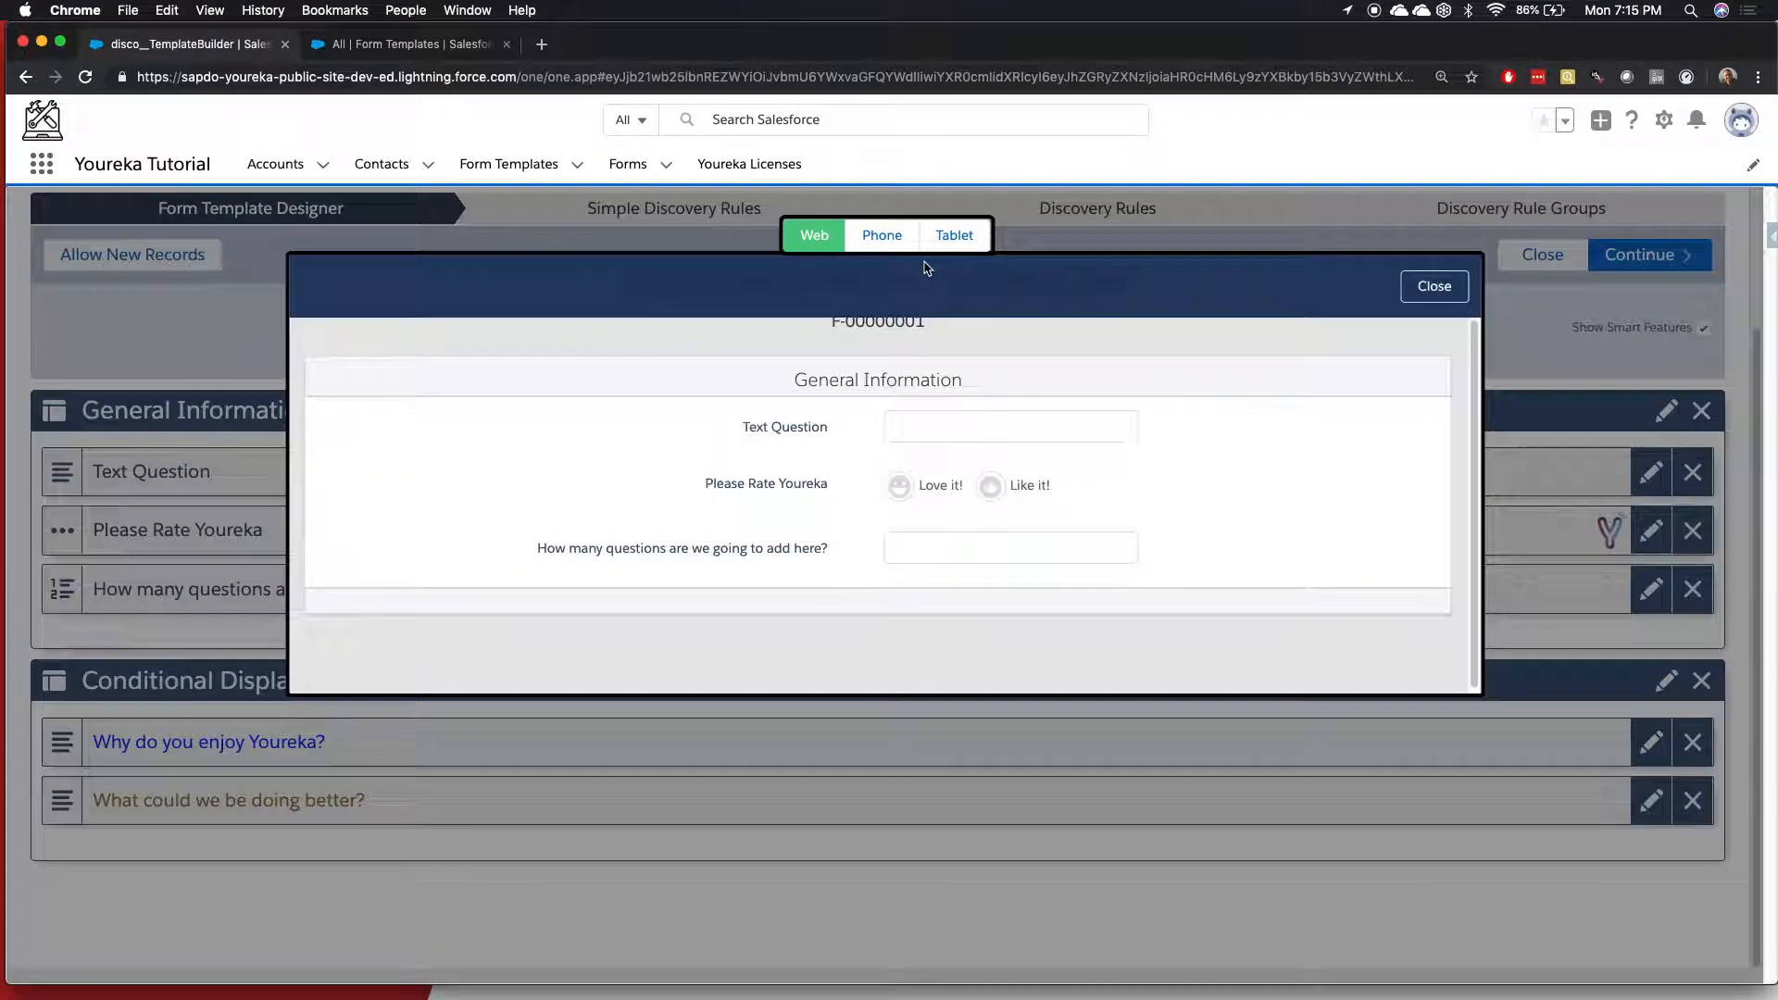
{"action": "left_click", "coordinate": [889, 482]}
{"action": "scroll", "coordinate": [808, 542], "scroll_direction": "down", "scroll_amount": 2}
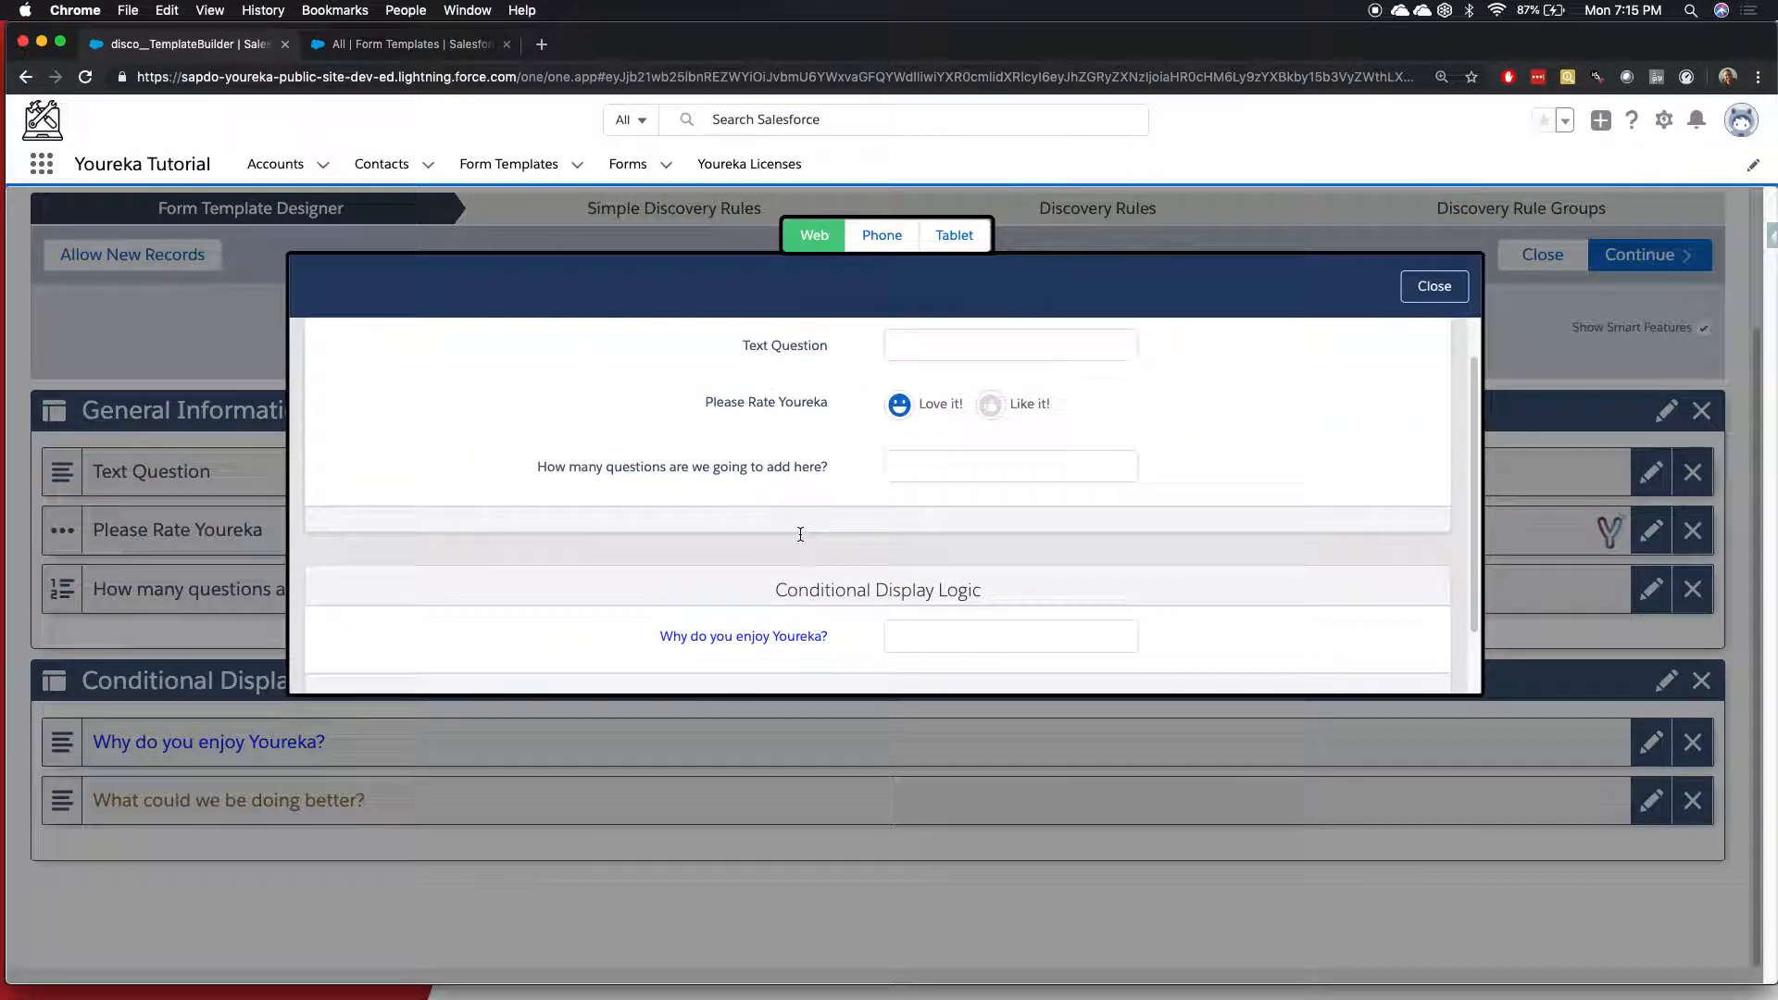
{"action": "scroll", "coordinate": [926, 444], "scroll_direction": "up", "scroll_amount": 2}
{"action": "left_click", "coordinate": [989, 476]}
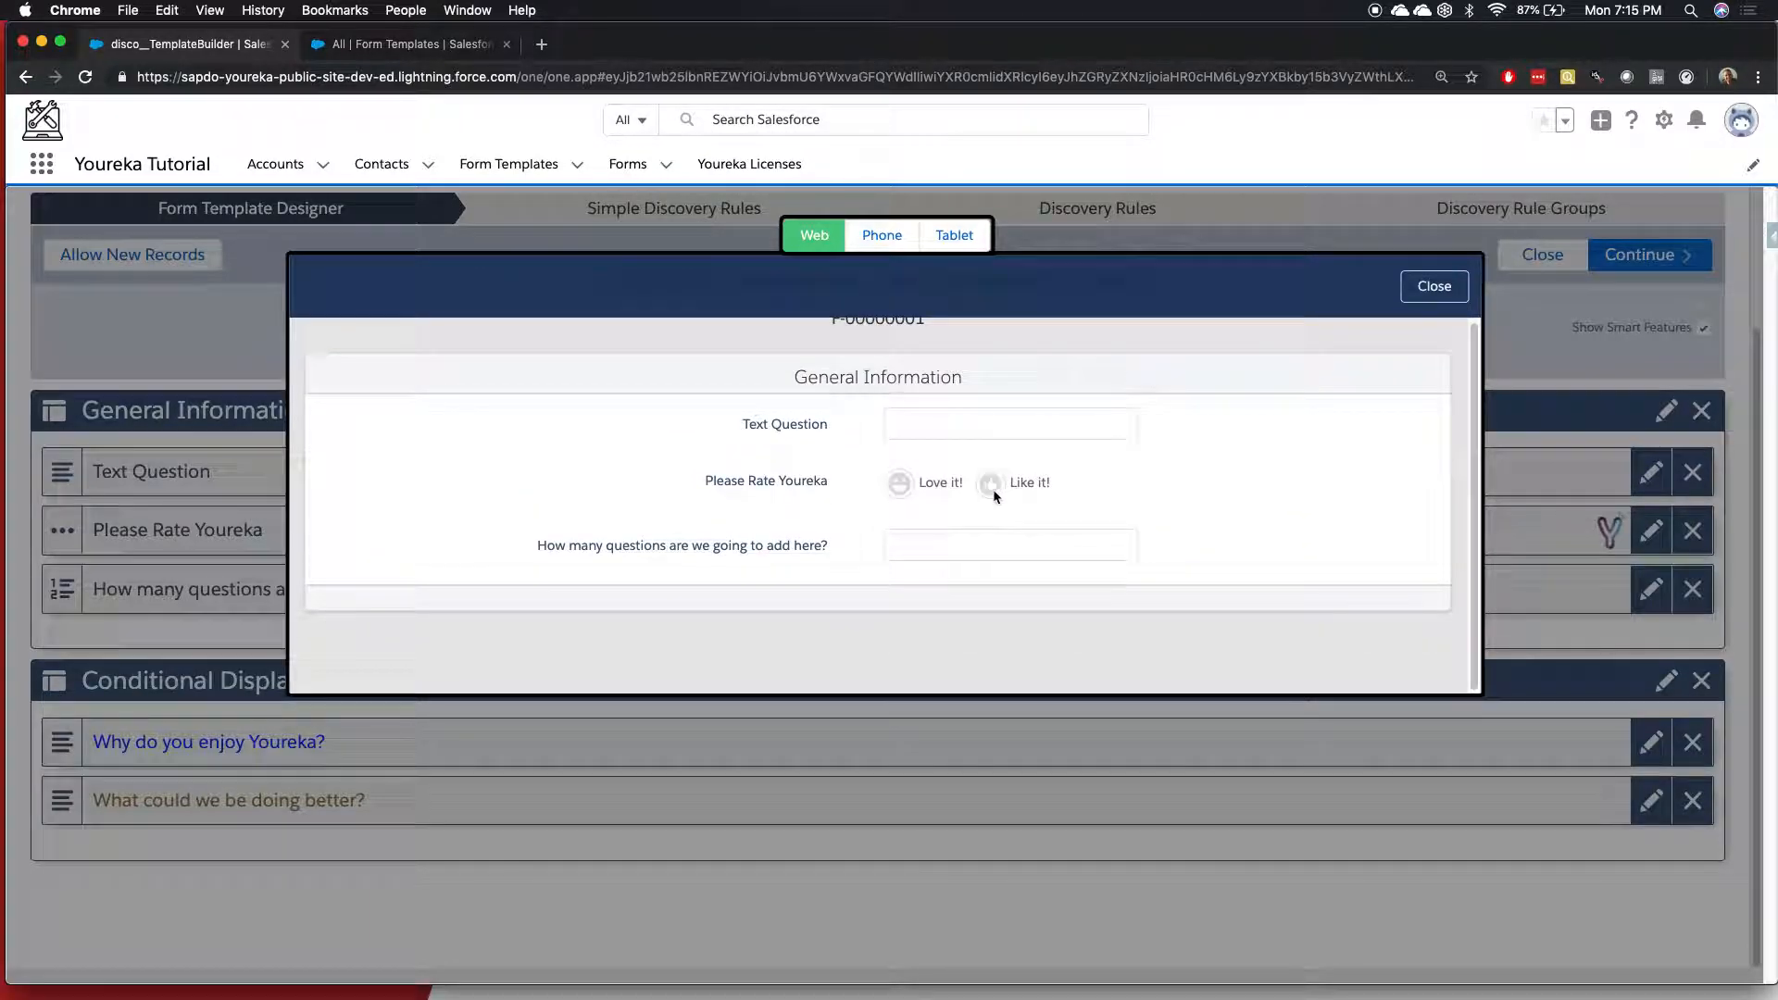
{"action": "scroll", "coordinate": [926, 500], "scroll_direction": "down", "scroll_amount": 2}
{"action": "scroll", "coordinate": [804, 526], "scroll_direction": "down", "scroll_amount": 2}
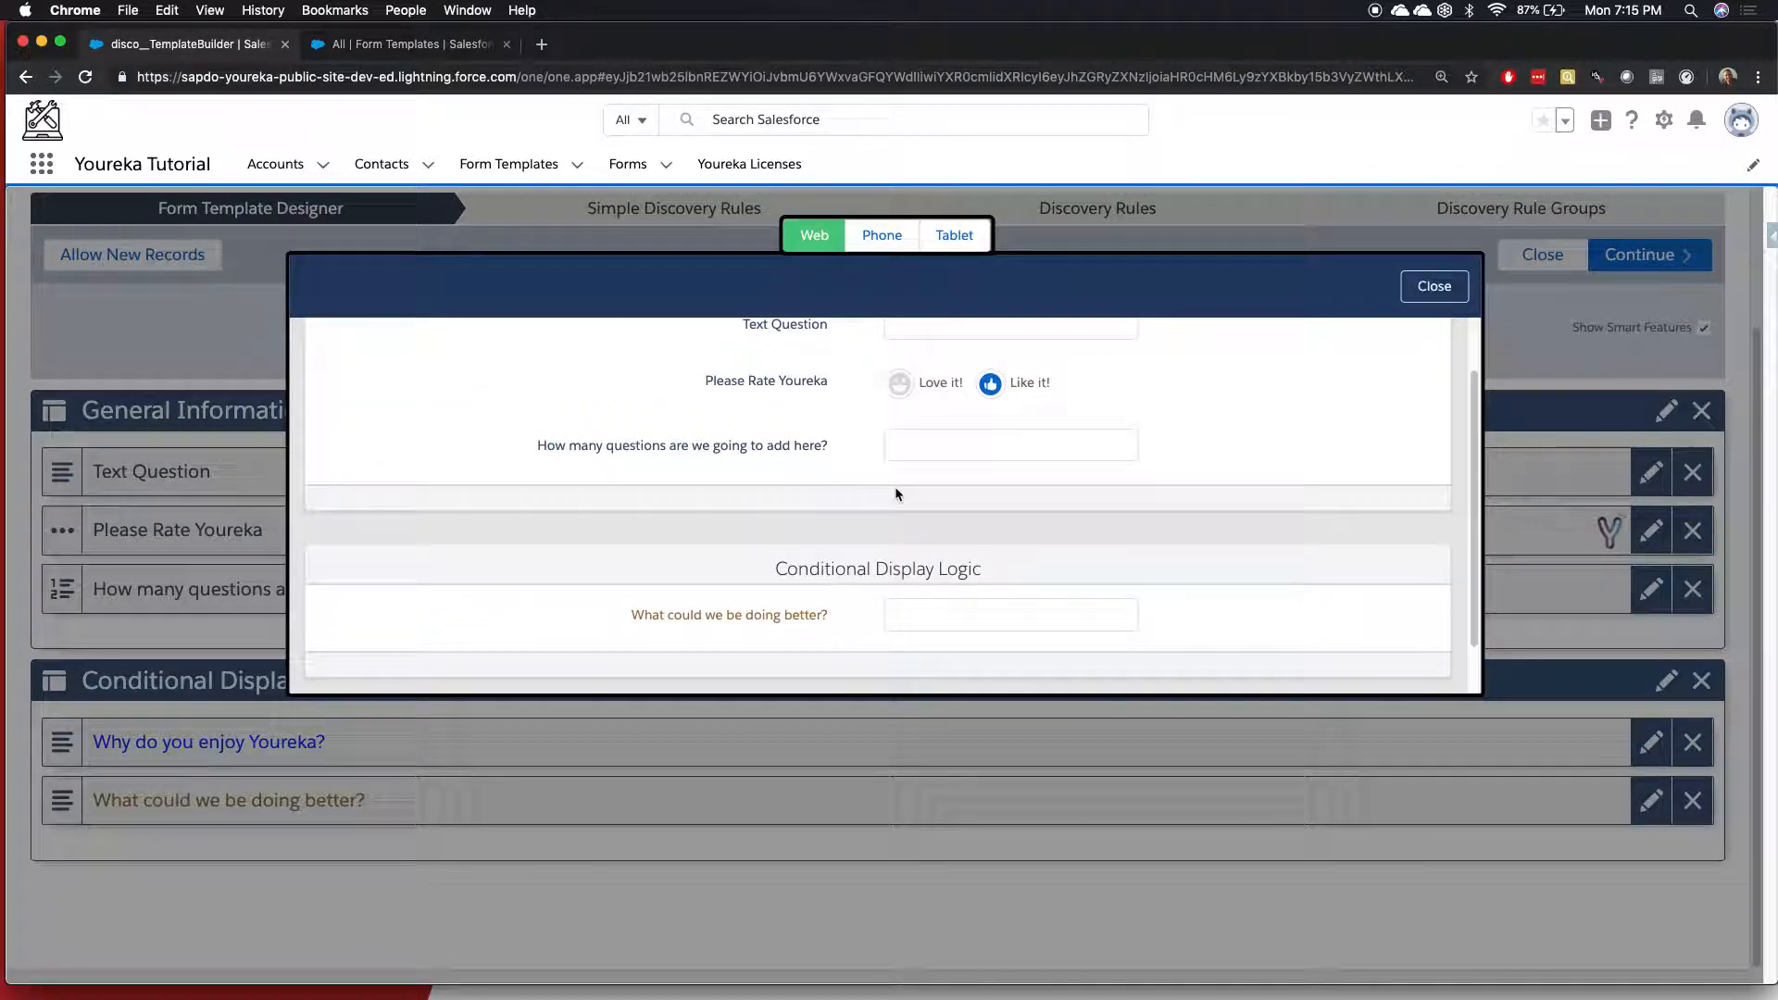
Clear the rating, test the conditions with 5 as the number of questions and "Like it!" as the rating, and close the preview.
{"action": "left_click", "coordinate": [989, 383]}
{"action": "left_click", "coordinate": [942, 541]}
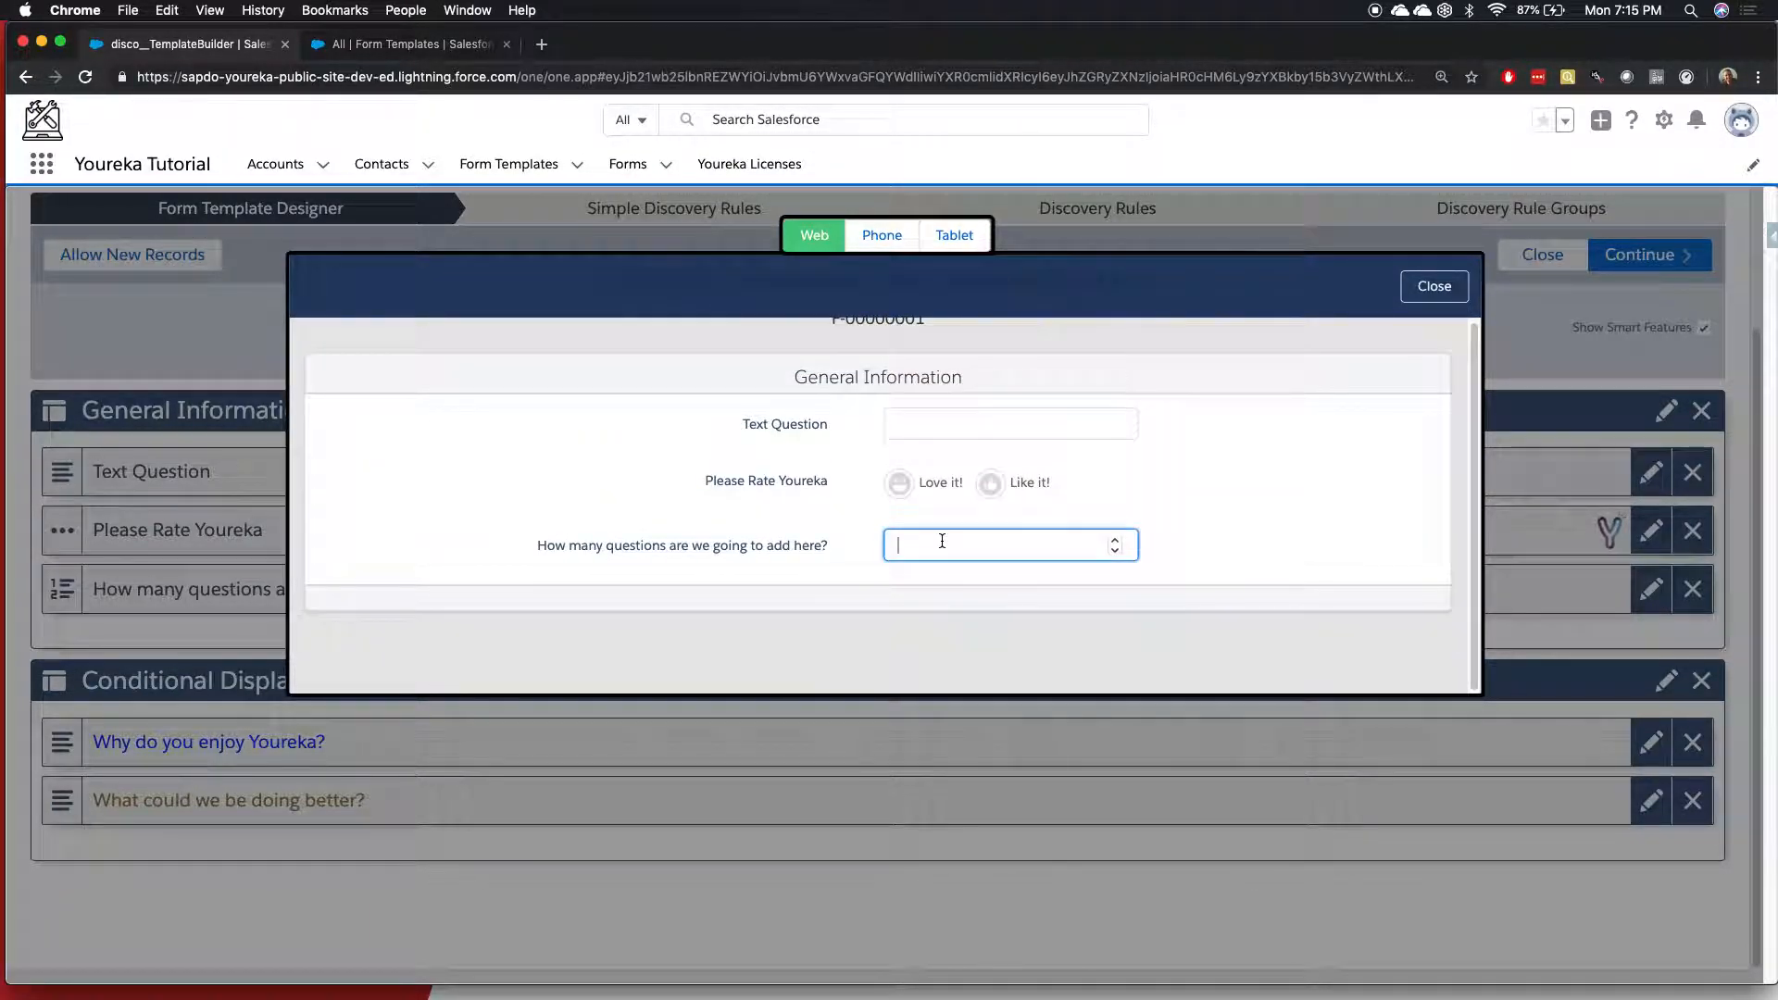
{"action": "left_click", "coordinate": [965, 519]}
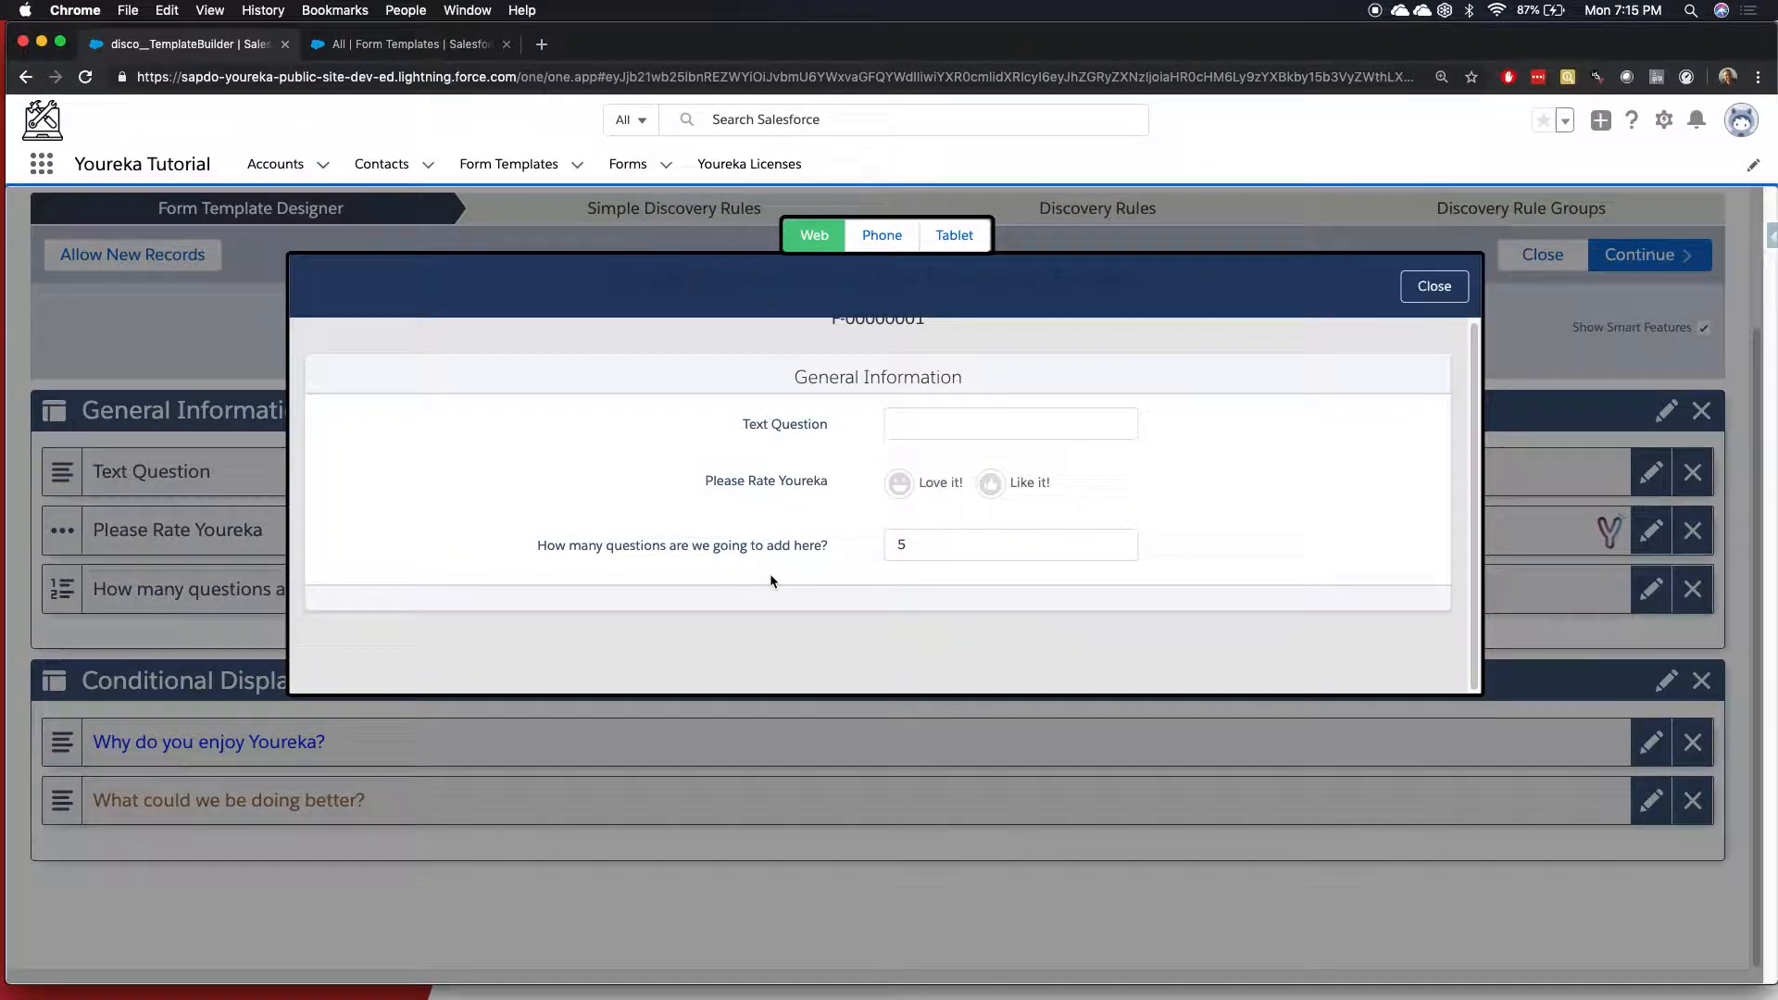
{"action": "left_click", "coordinate": [989, 481]}
{"action": "scroll", "coordinate": [780, 504], "scroll_direction": "down", "scroll_amount": 2}
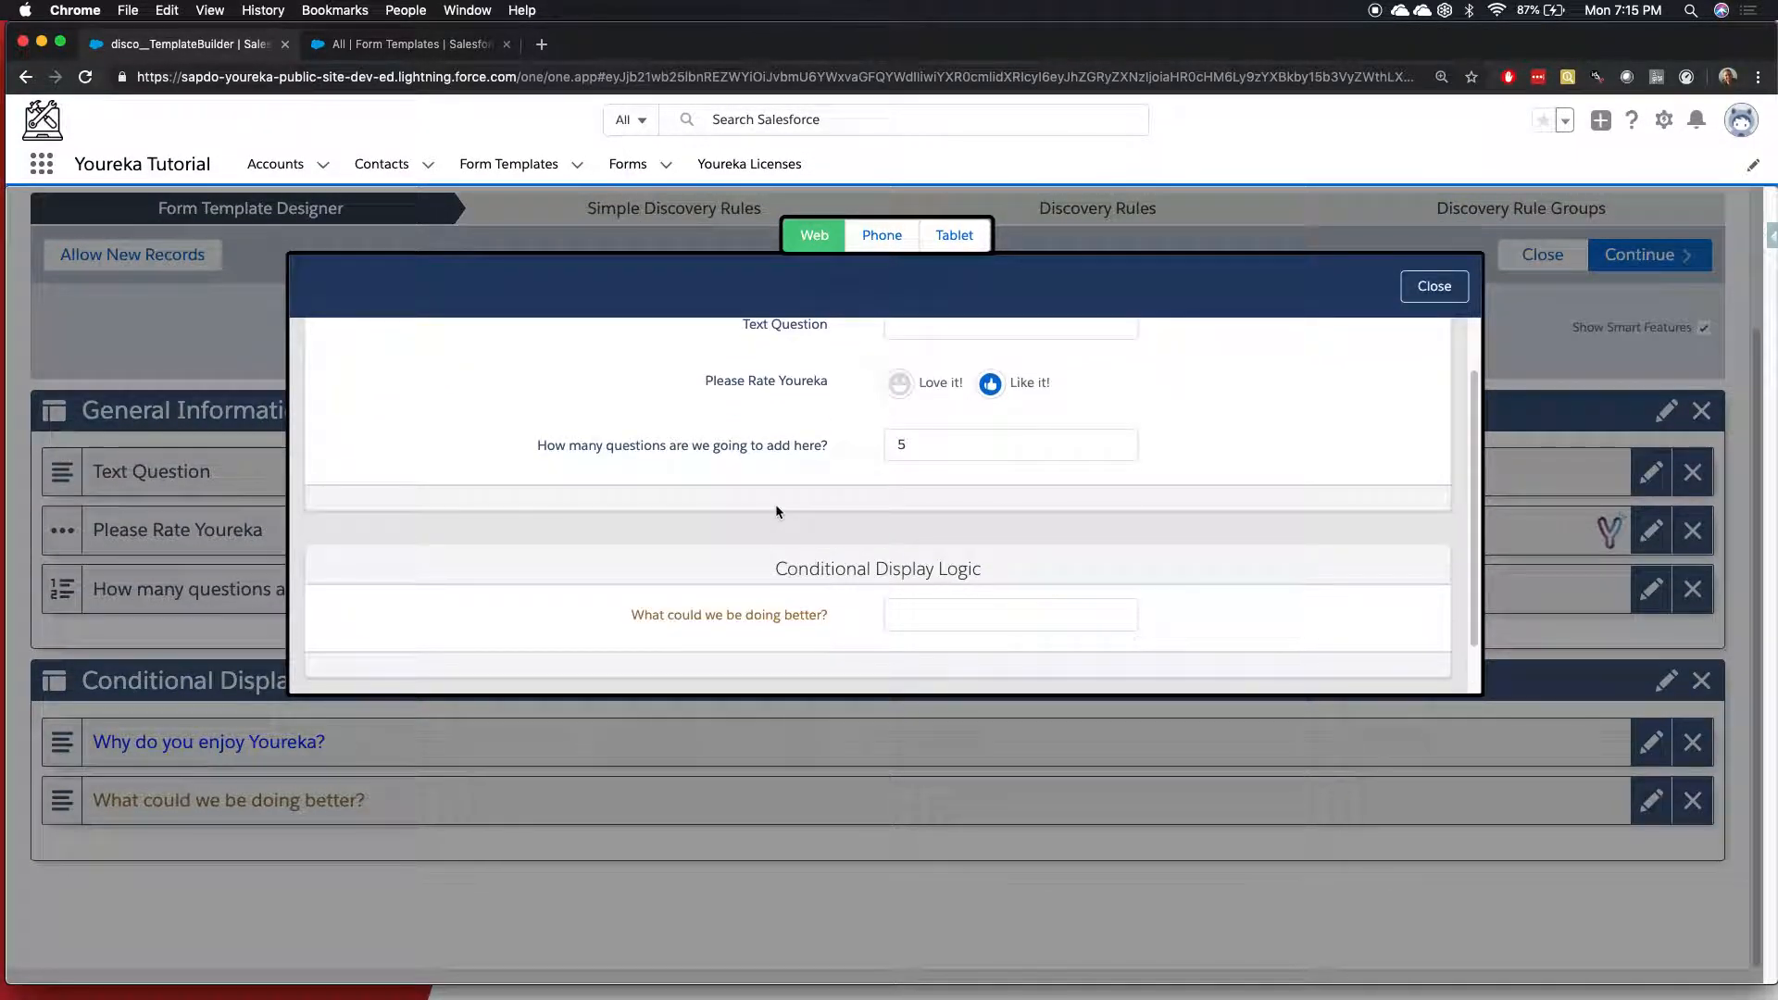
{"action": "scroll", "coordinate": [876, 500], "scroll_direction": "up", "scroll_amount": 2}
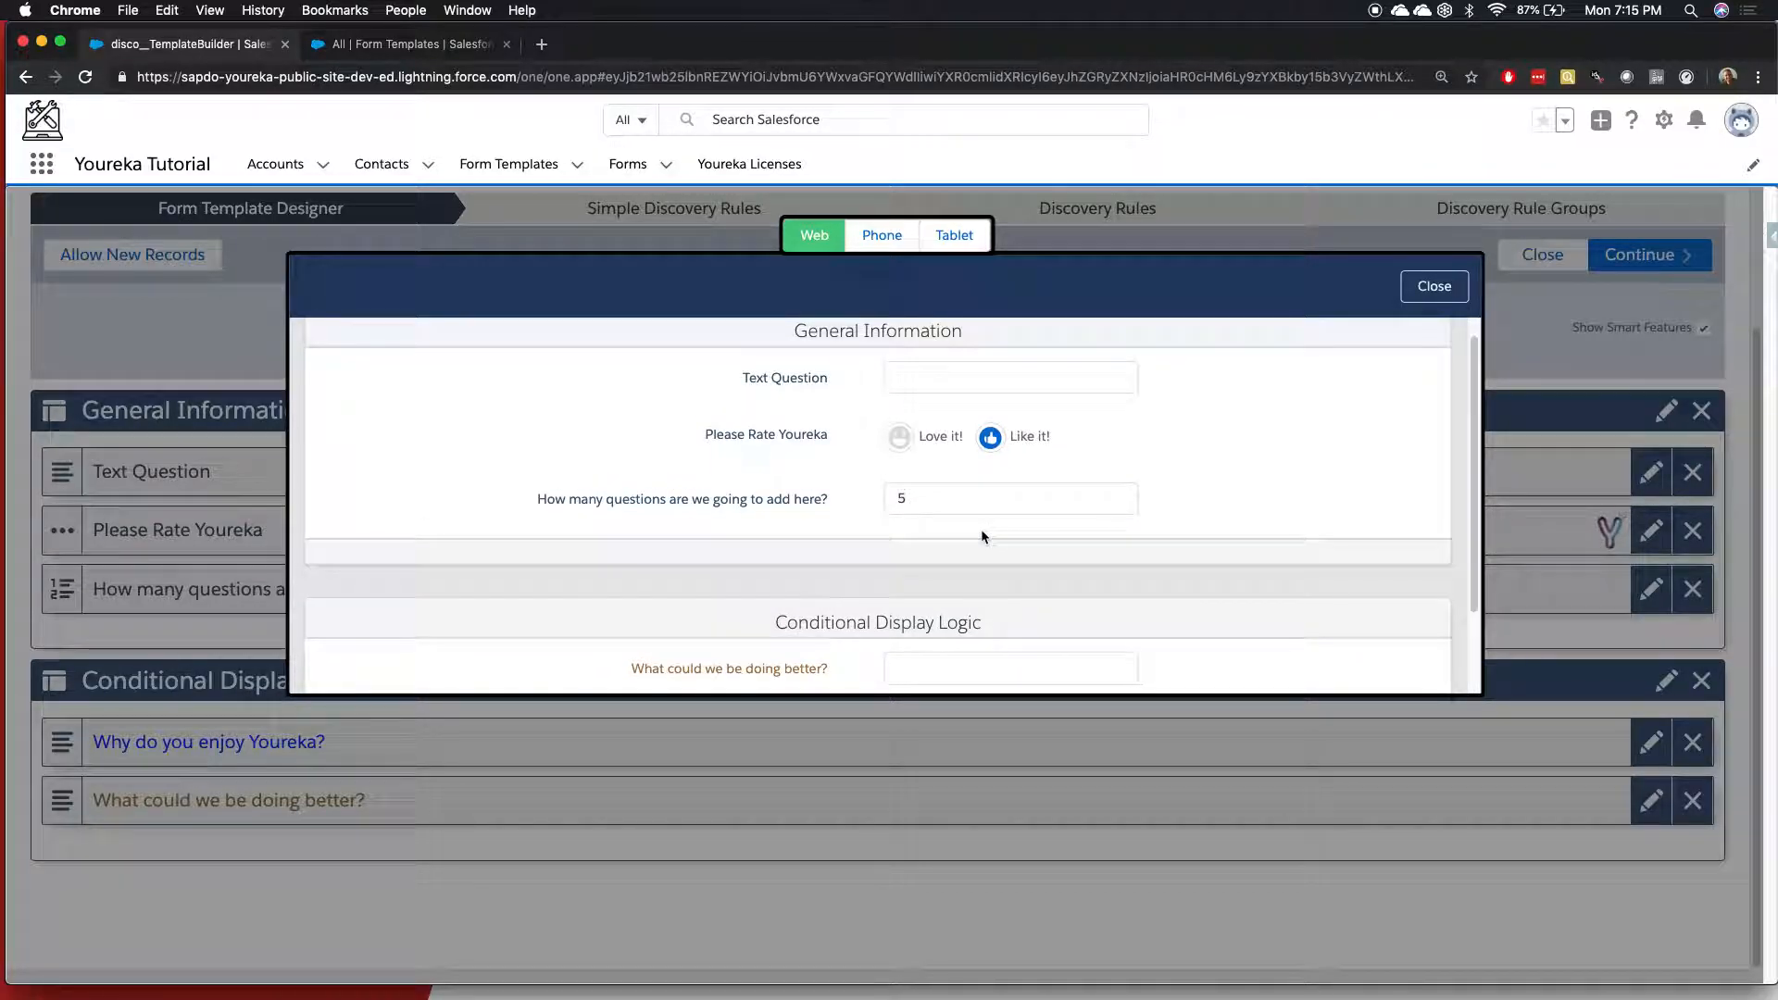
{"action": "left_click", "coordinate": [1435, 288]}
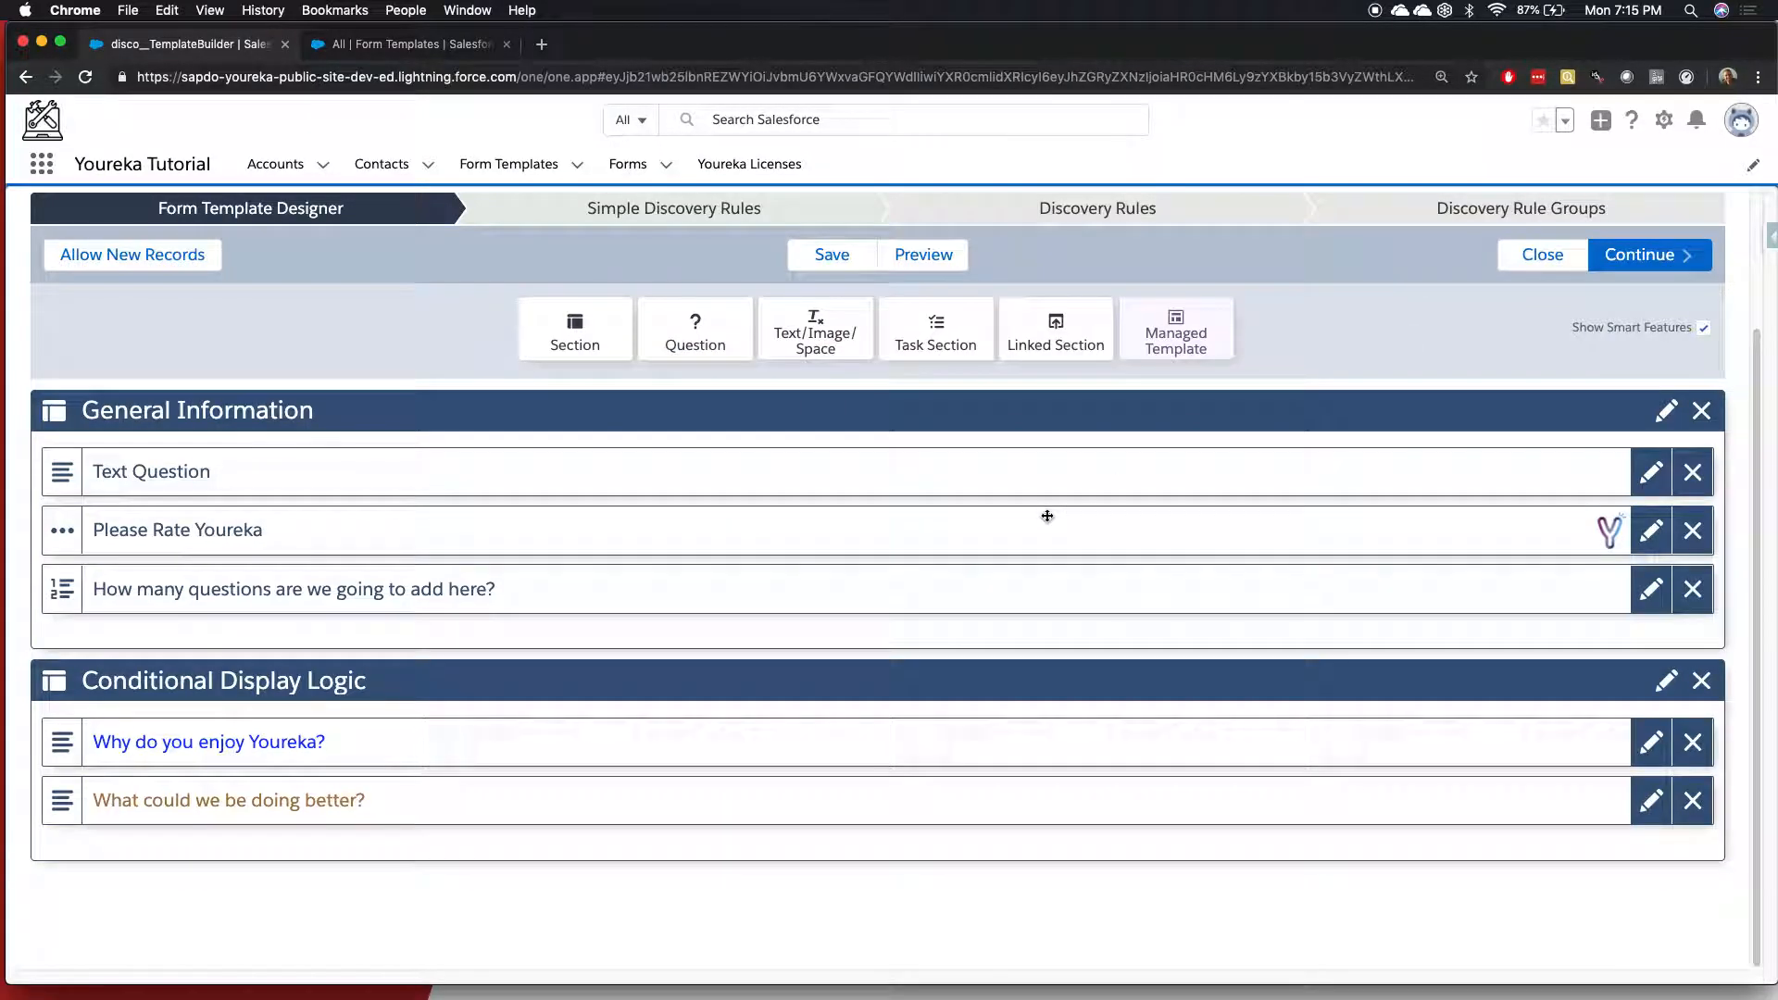
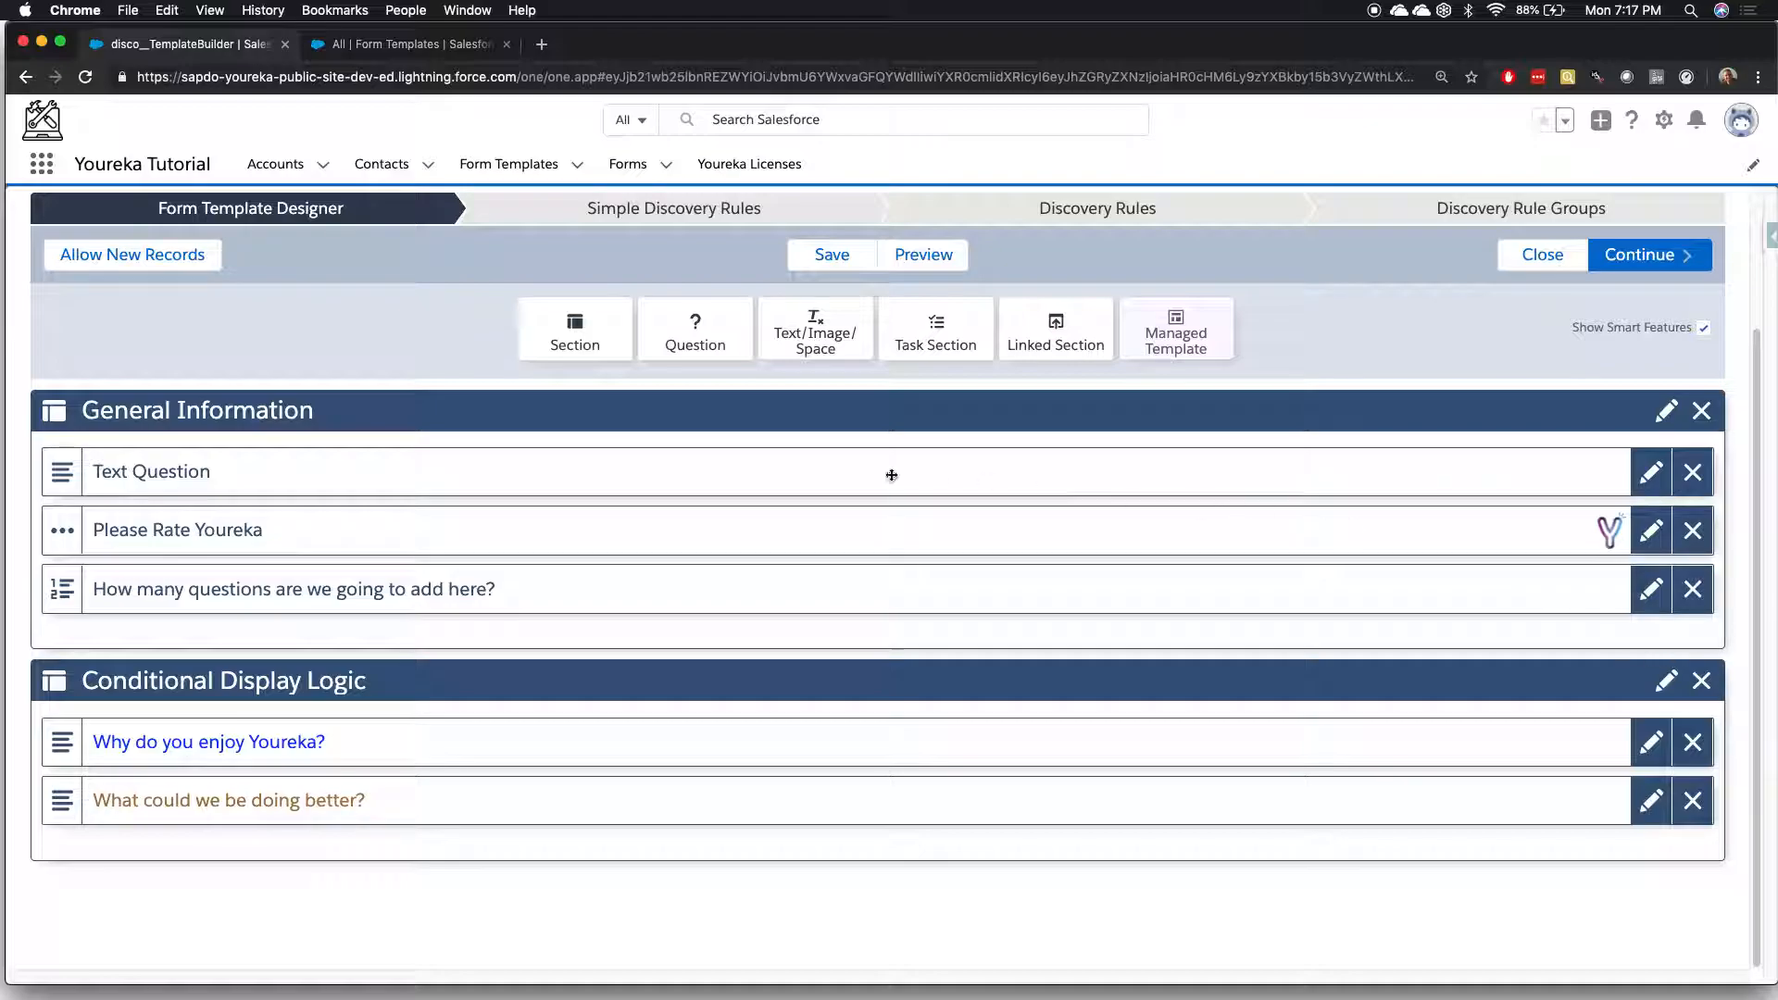
Add a one-column section named "Using Field Links" below the Conditional Display Logic section and save it.
{"action": "left_click_drag", "start_coordinate": [562, 335], "coordinate": [382, 912]}
{"action": "type", "text": "Use"}
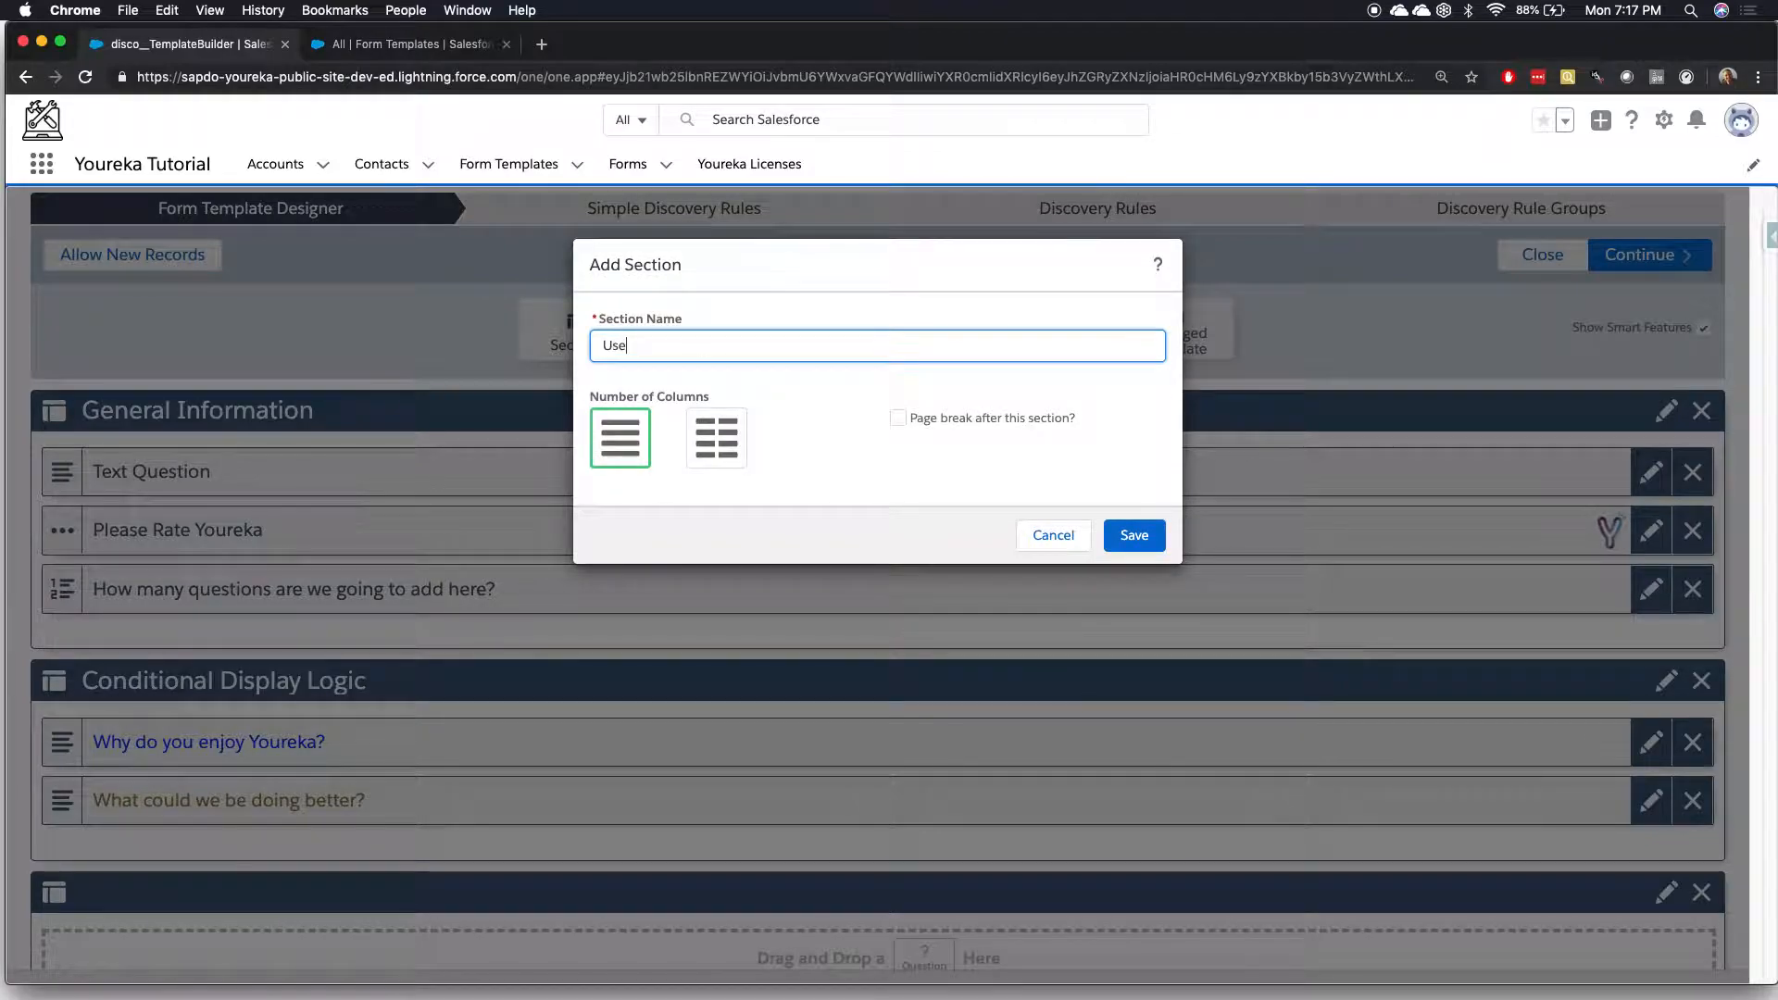
{"action": "key", "text": "BackSpace"}
{"action": "type", "text": "ing Field LInki"}
{"action": "key", "text": "BackSpace"}
{"action": "key", "text": "BackSpace"}
{"action": "key", "text": "BackSpace"}
{"action": "type", "text": "nks"}
{"action": "left_click", "coordinate": [1135, 535]}
Place a new question in the Using Field Links section with the text "Account Name" and the type Field Link.
{"action": "scroll", "coordinate": [987, 755], "scroll_direction": "down", "scroll_amount": 3}
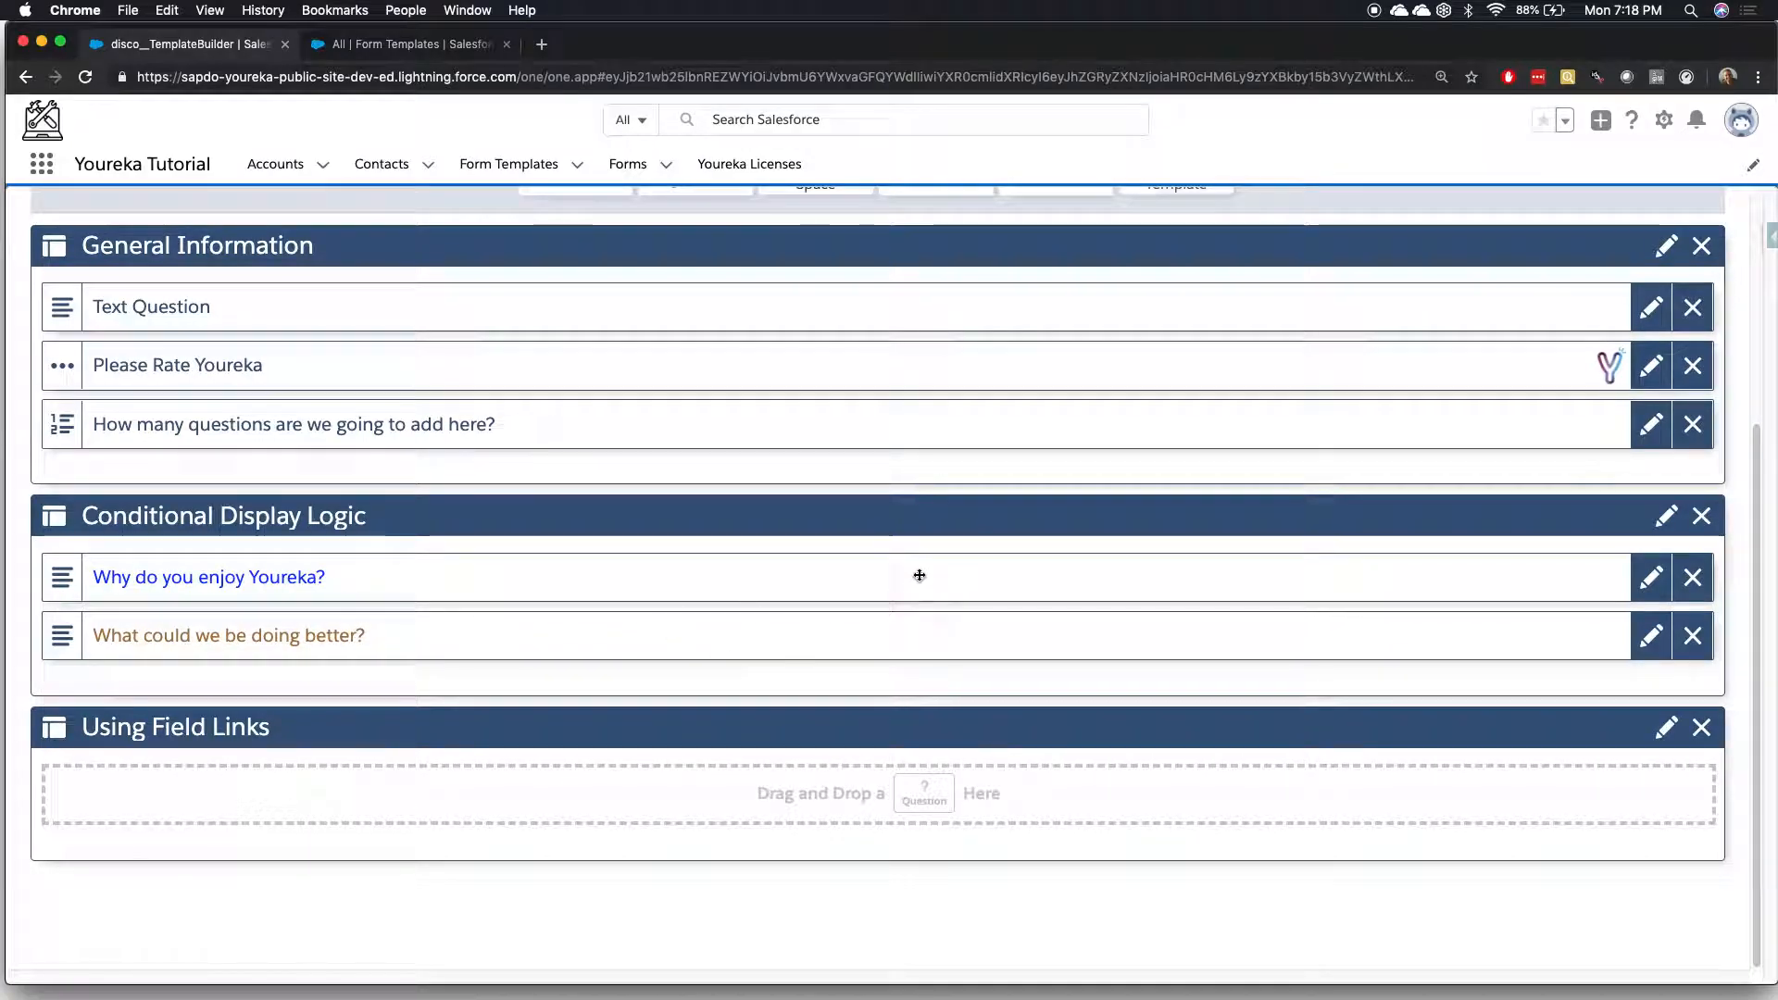
{"action": "scroll", "coordinate": [920, 575], "scroll_direction": "up", "scroll_amount": 2}
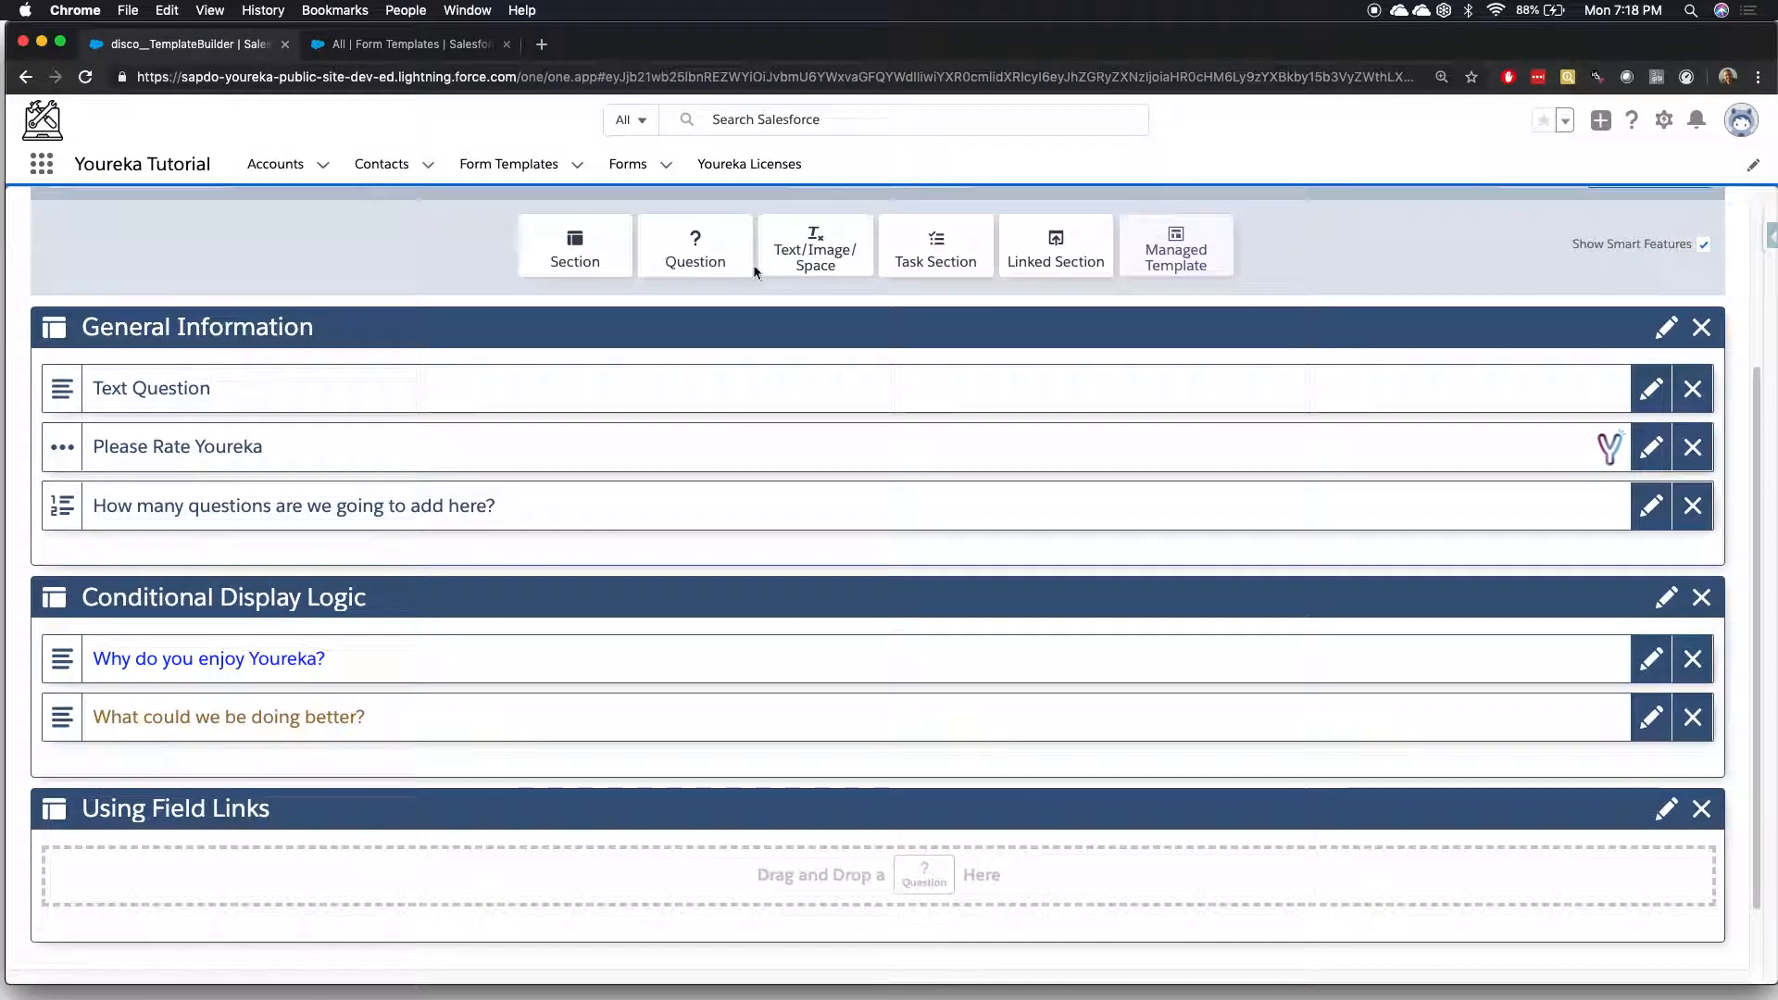
{"action": "left_click_drag", "start_coordinate": [697, 252], "coordinate": [365, 885]}
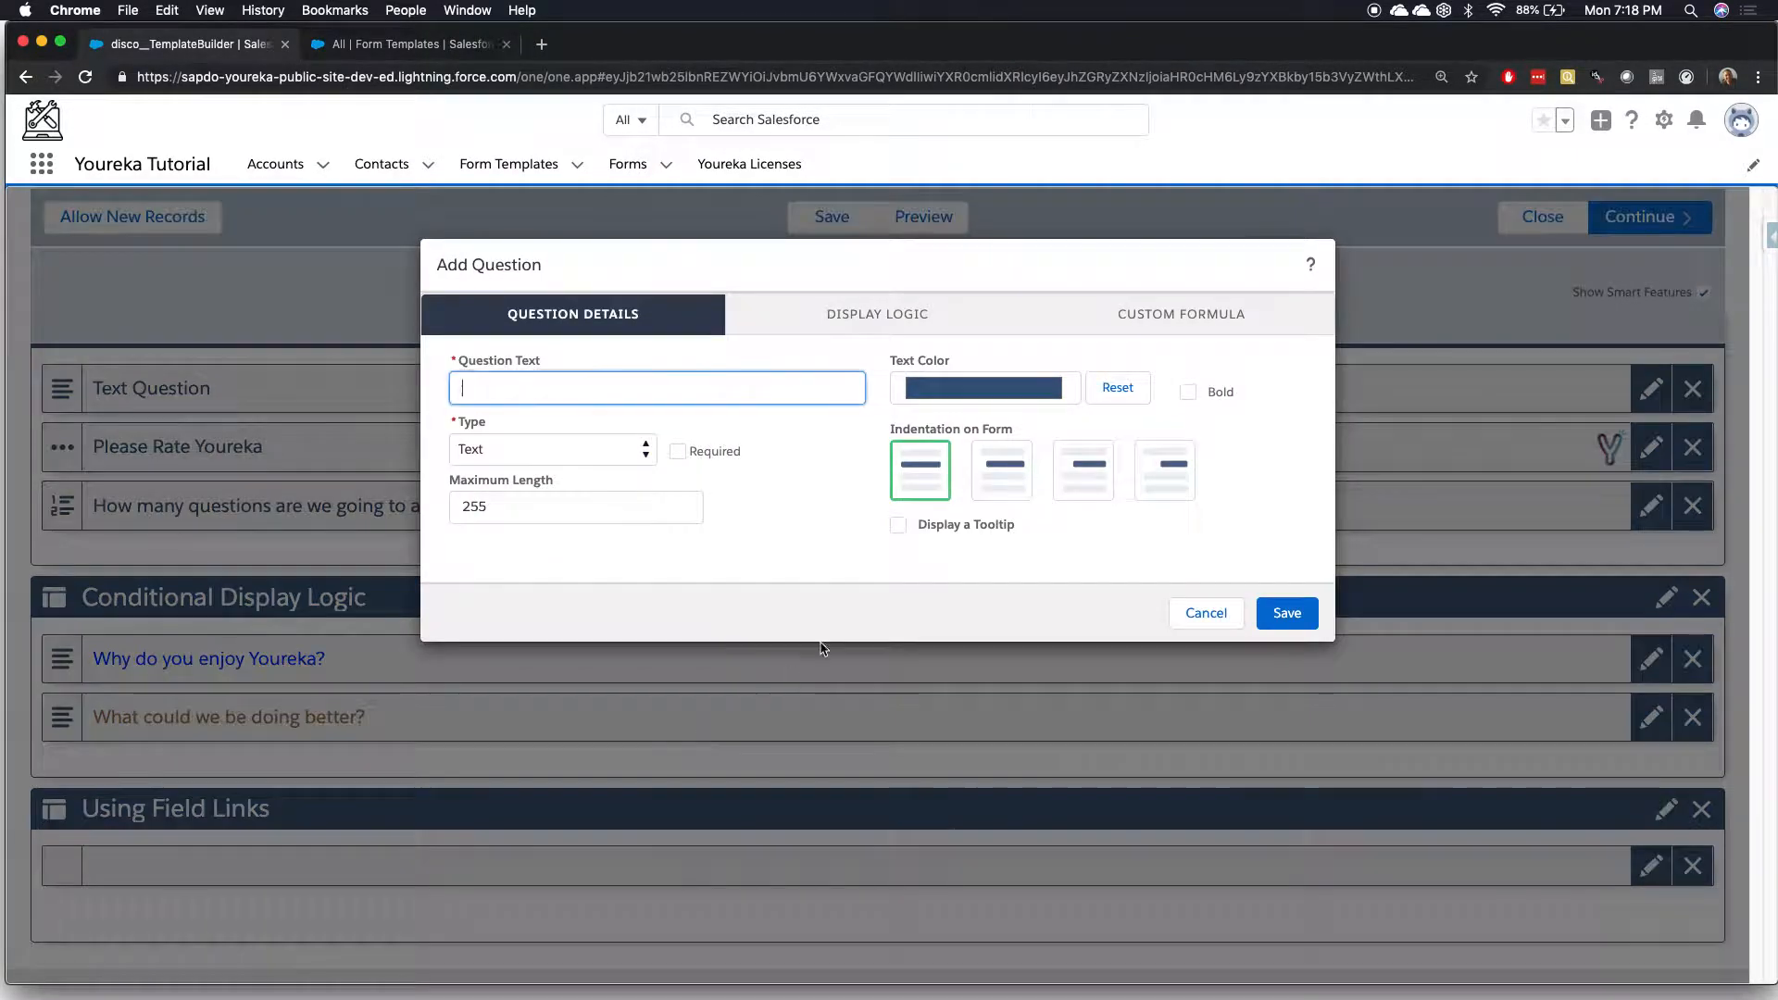
{"action": "left_click", "coordinate": [607, 394]}
{"action": "type", "text": "W"}
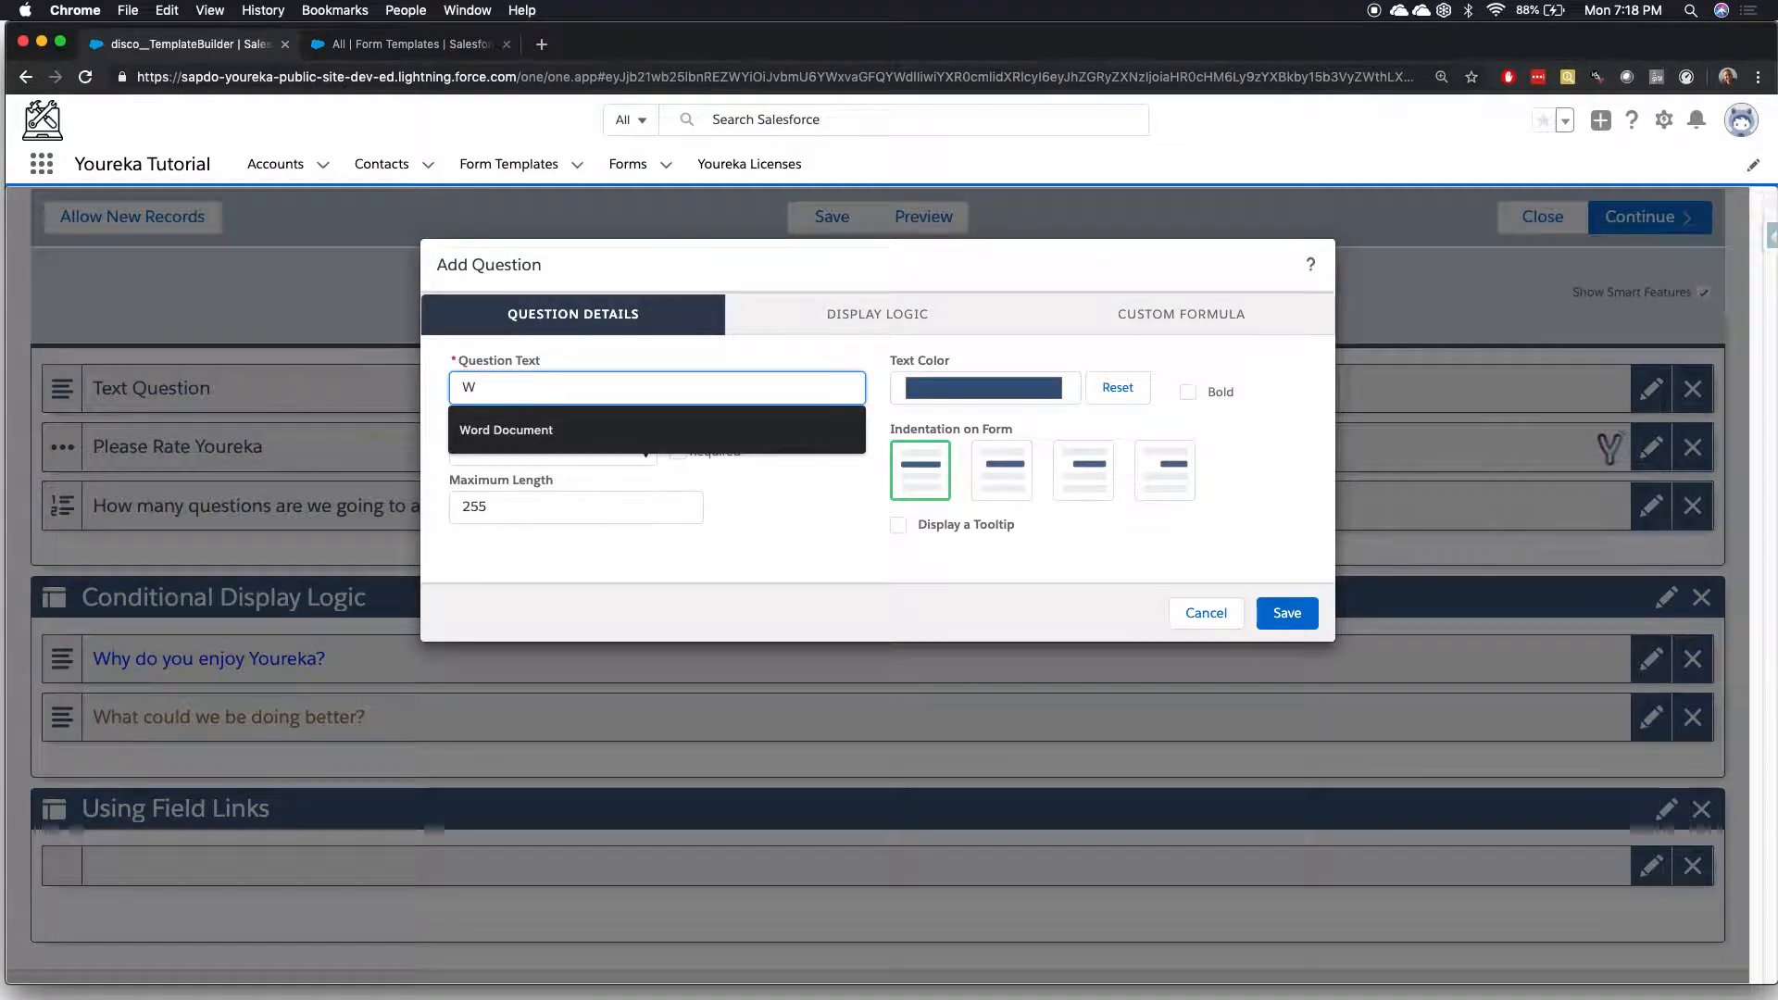
{"action": "key", "text": "BackSpace"}
{"action": "type", "text": "Account Name"}
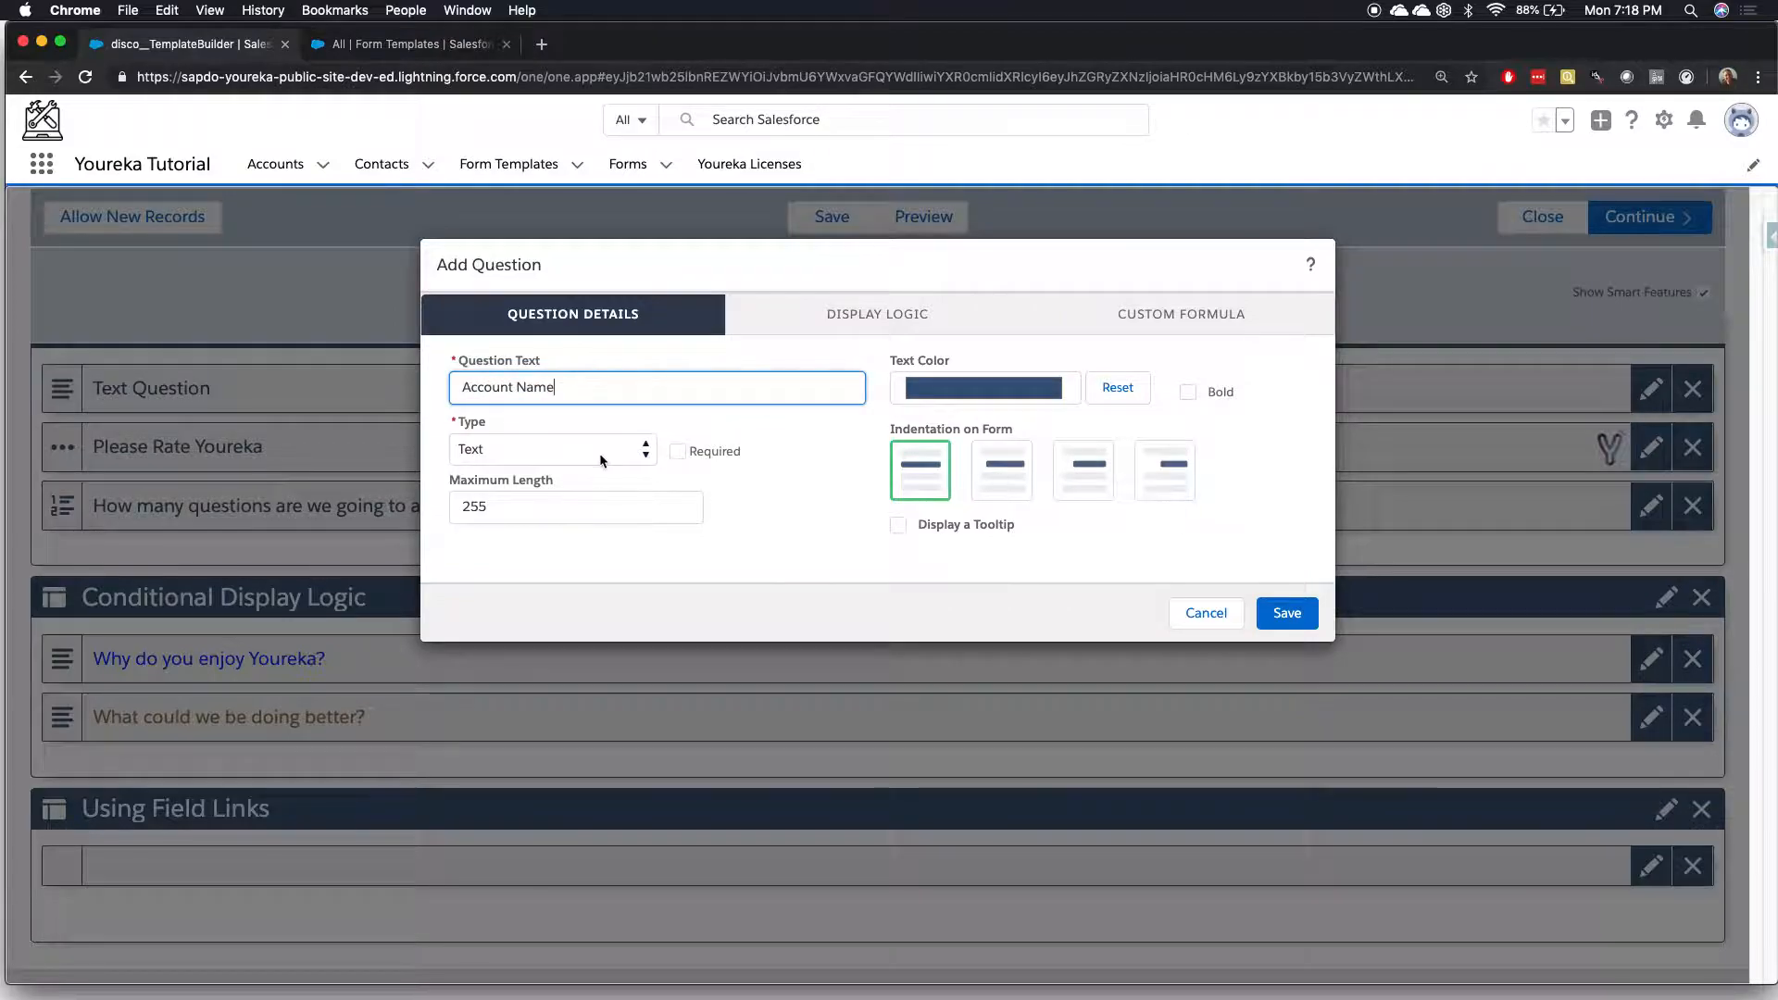
{"action": "left_click", "coordinate": [601, 460]}
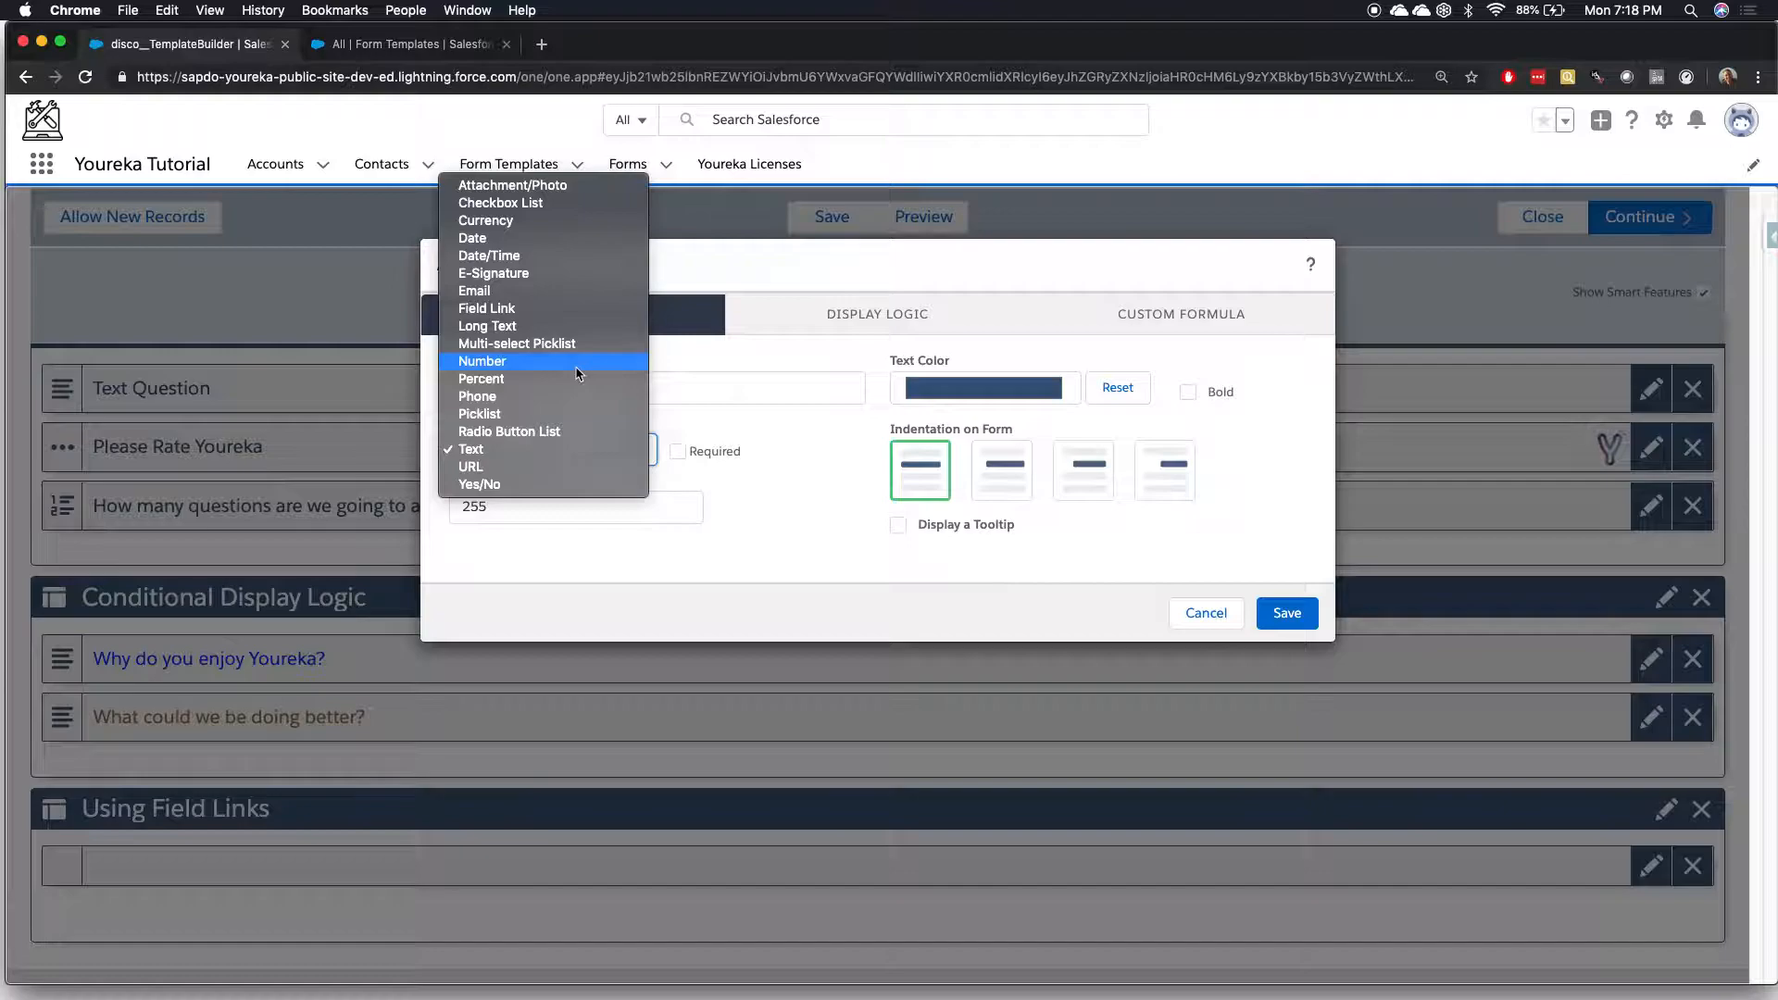
{"action": "left_click", "coordinate": [512, 315]}
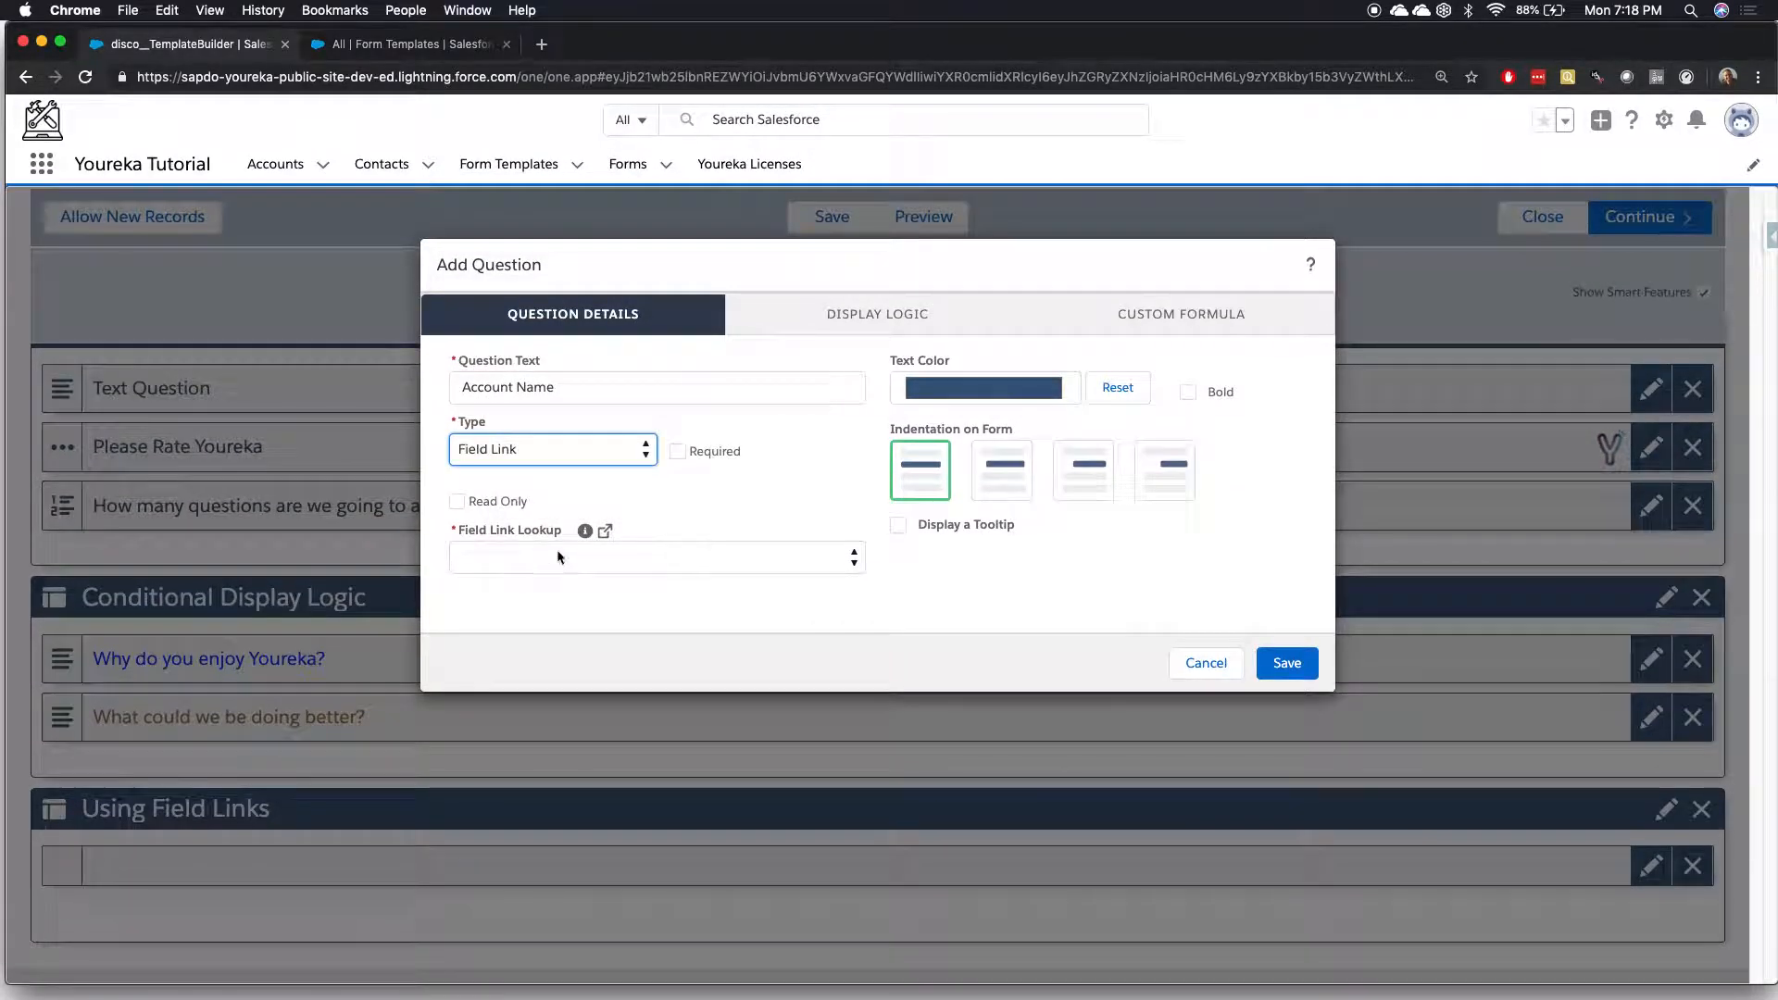
Link the Account Name question to the Account Name field through the disco__Form_Account__c lookup and save the question.
{"action": "left_click", "coordinate": [727, 563]}
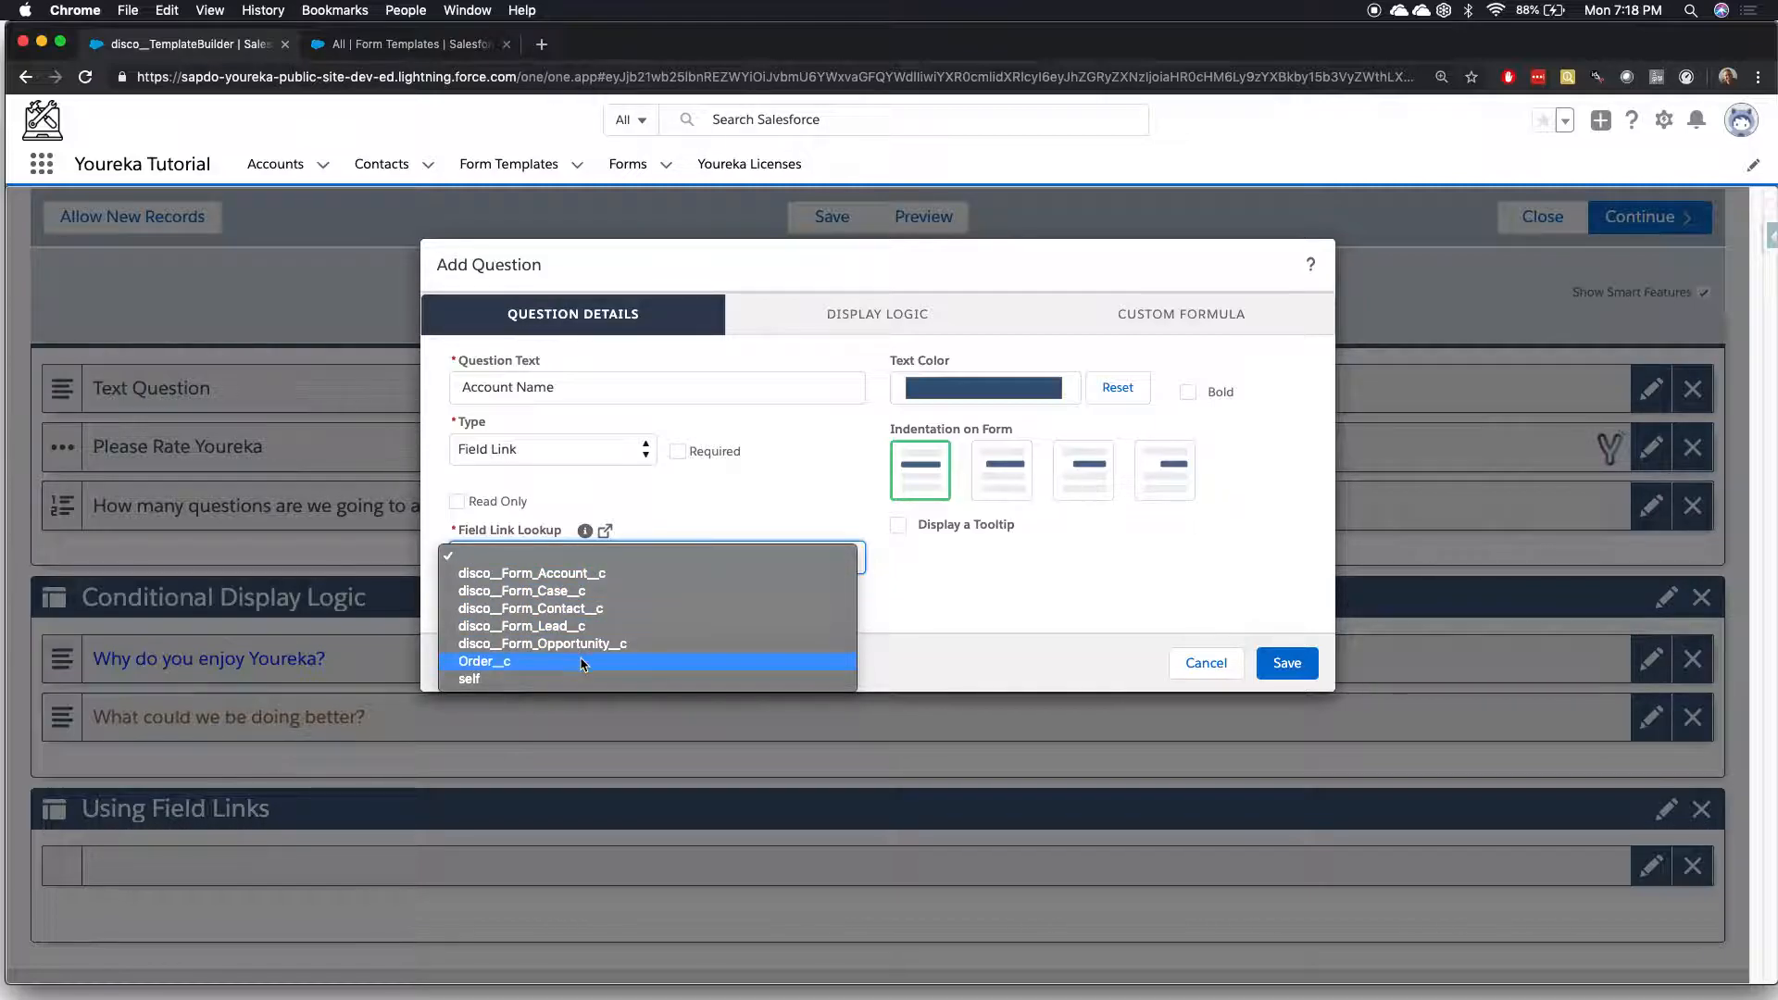
{"action": "left_click", "coordinate": [562, 576]}
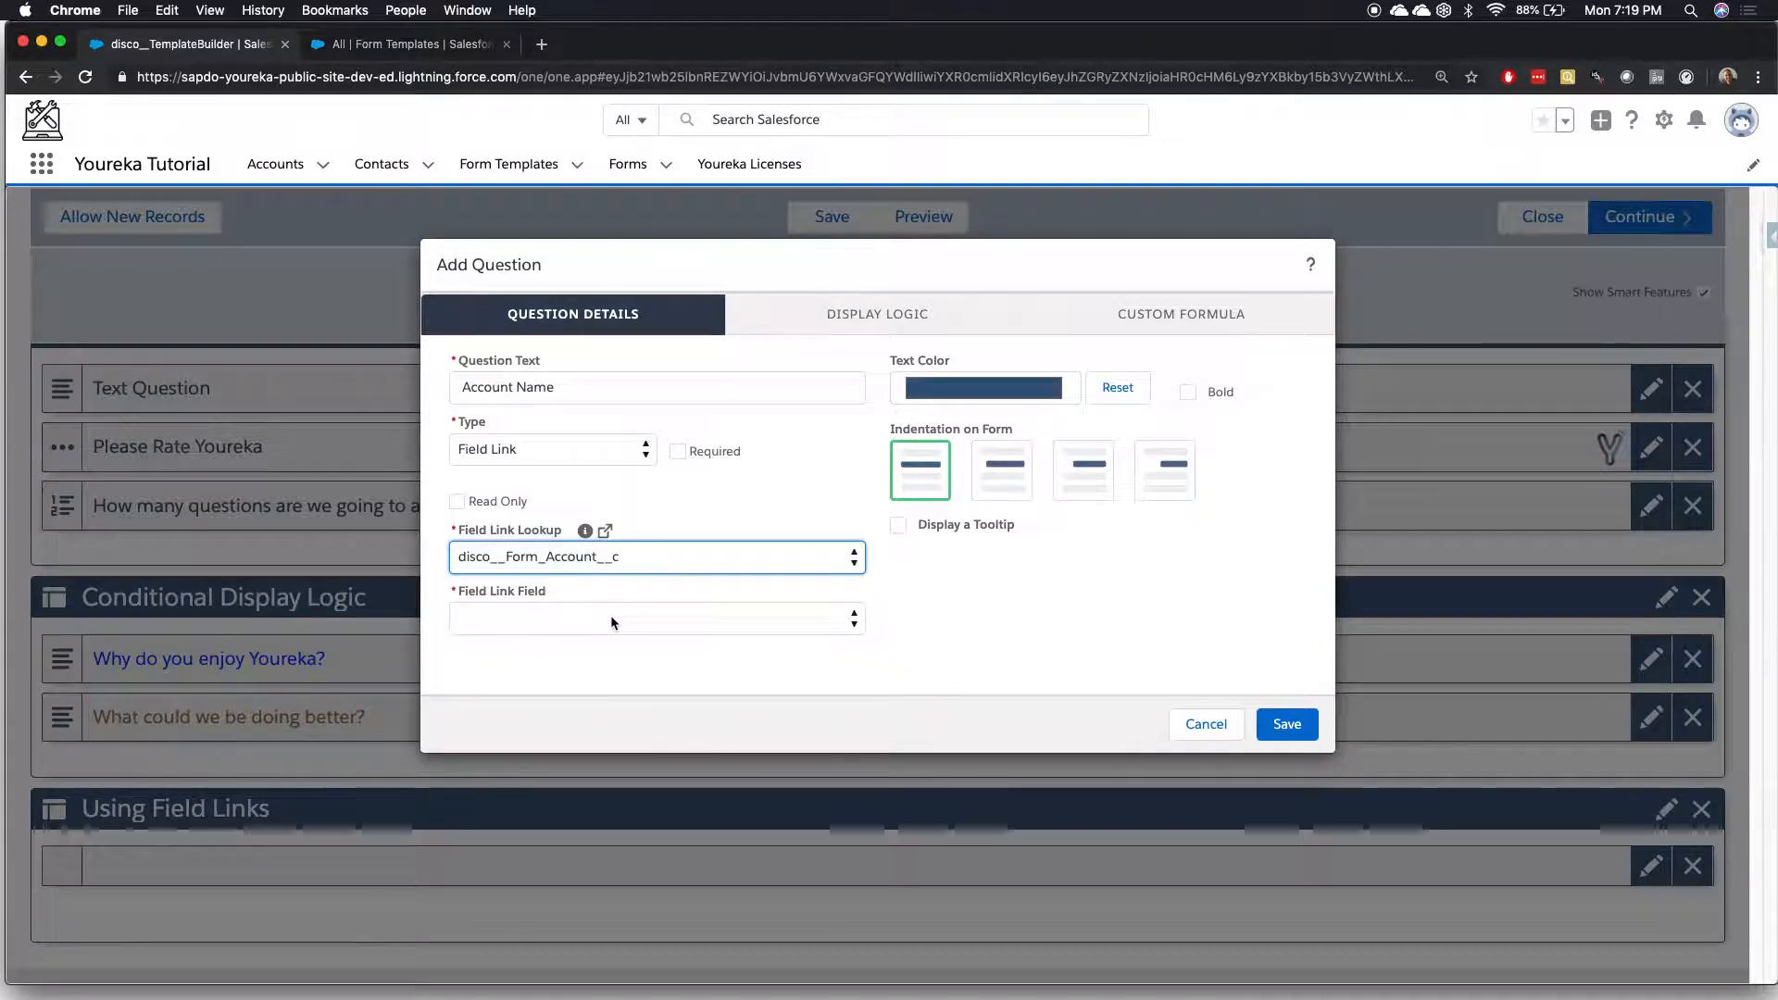
{"action": "left_click", "coordinate": [650, 621]}
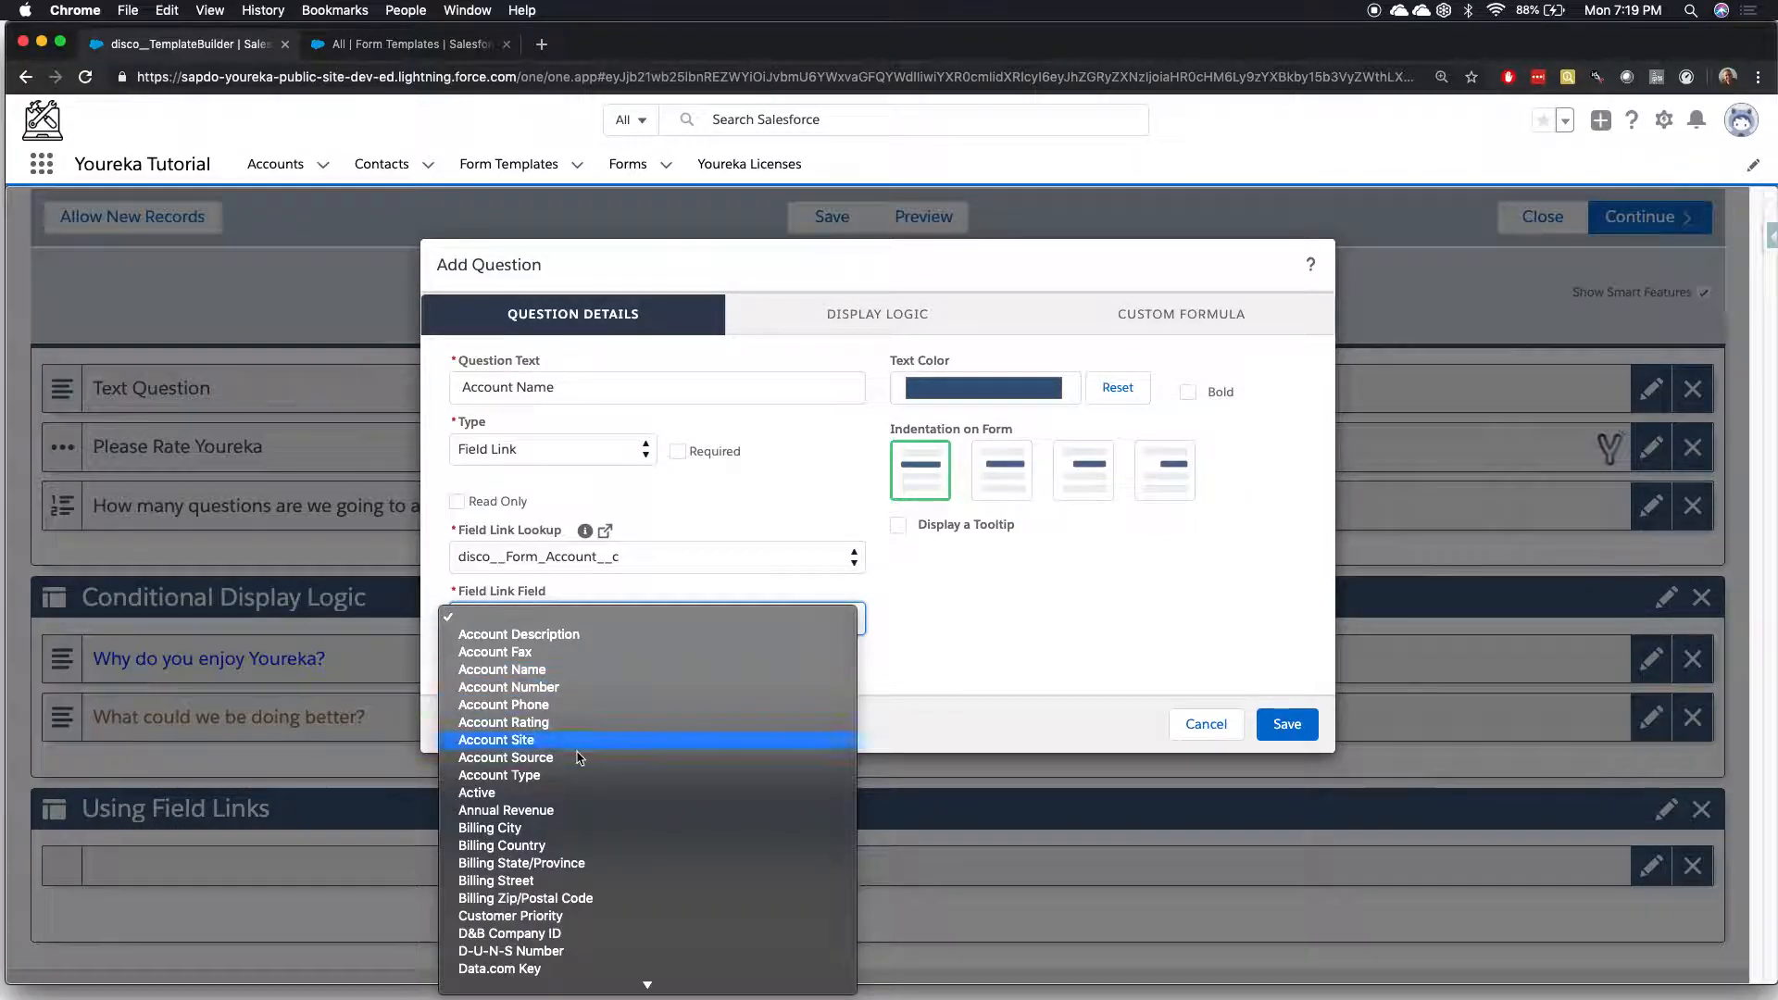
{"action": "left_click", "coordinate": [574, 669]}
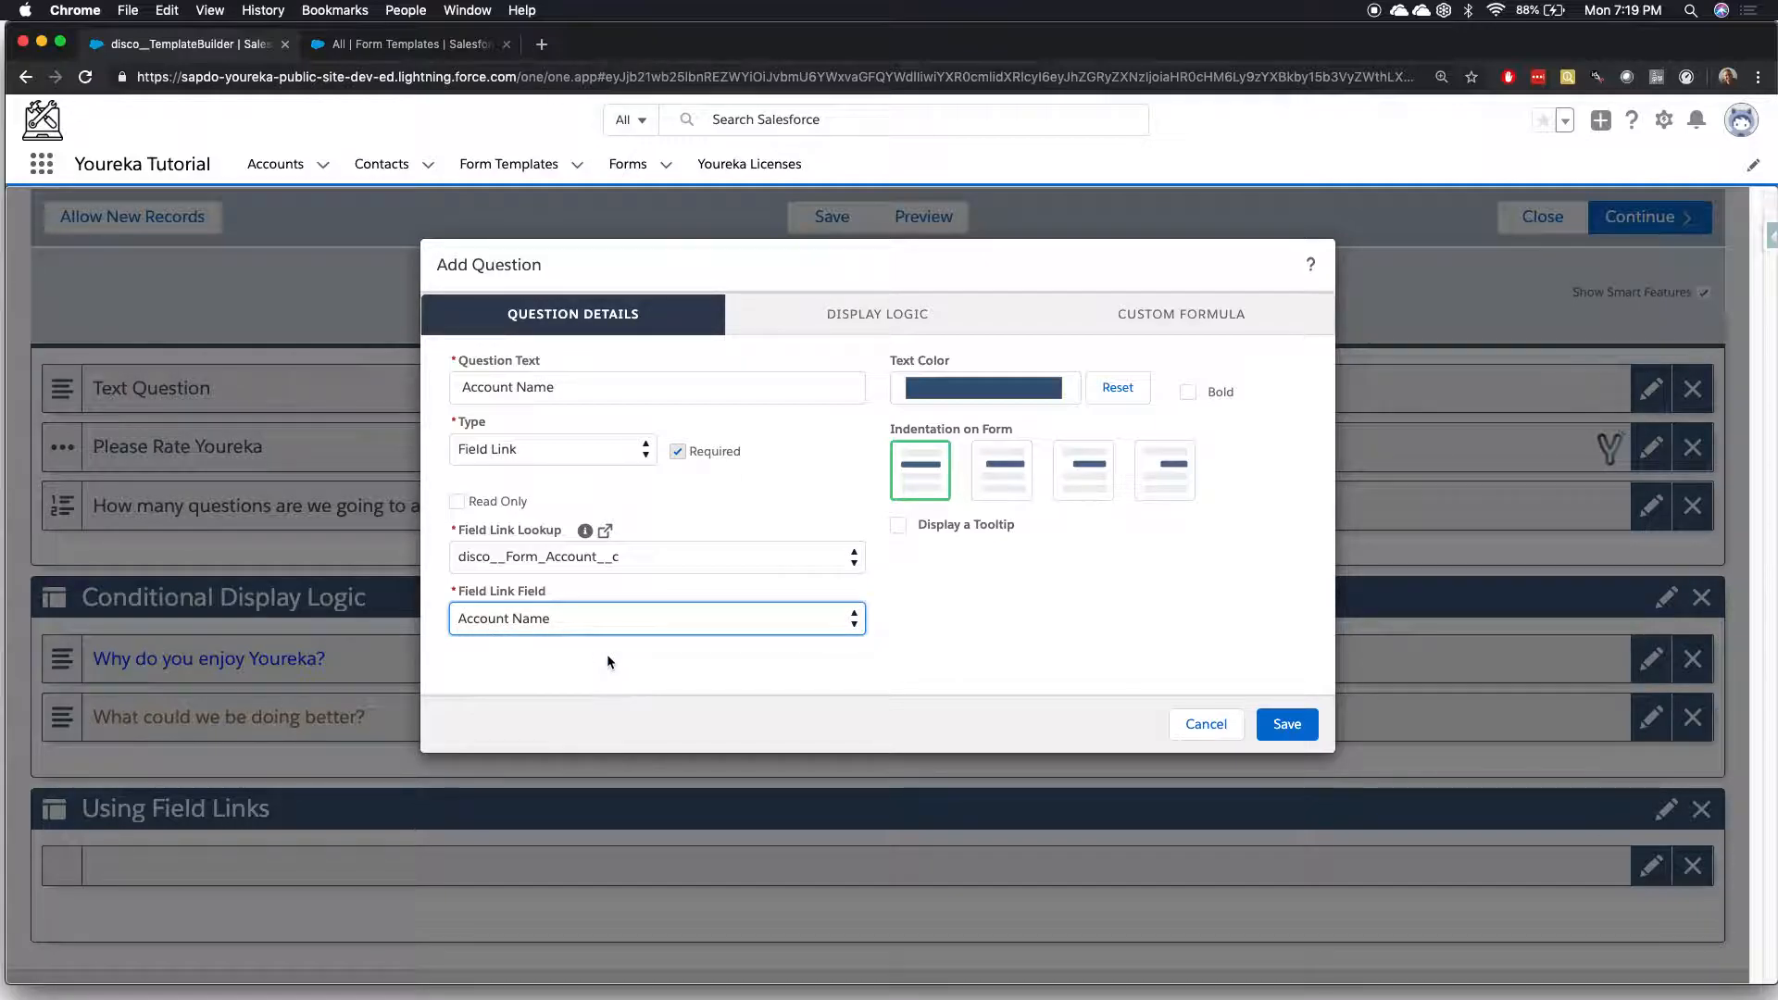
{"action": "left_click", "coordinate": [1287, 723]}
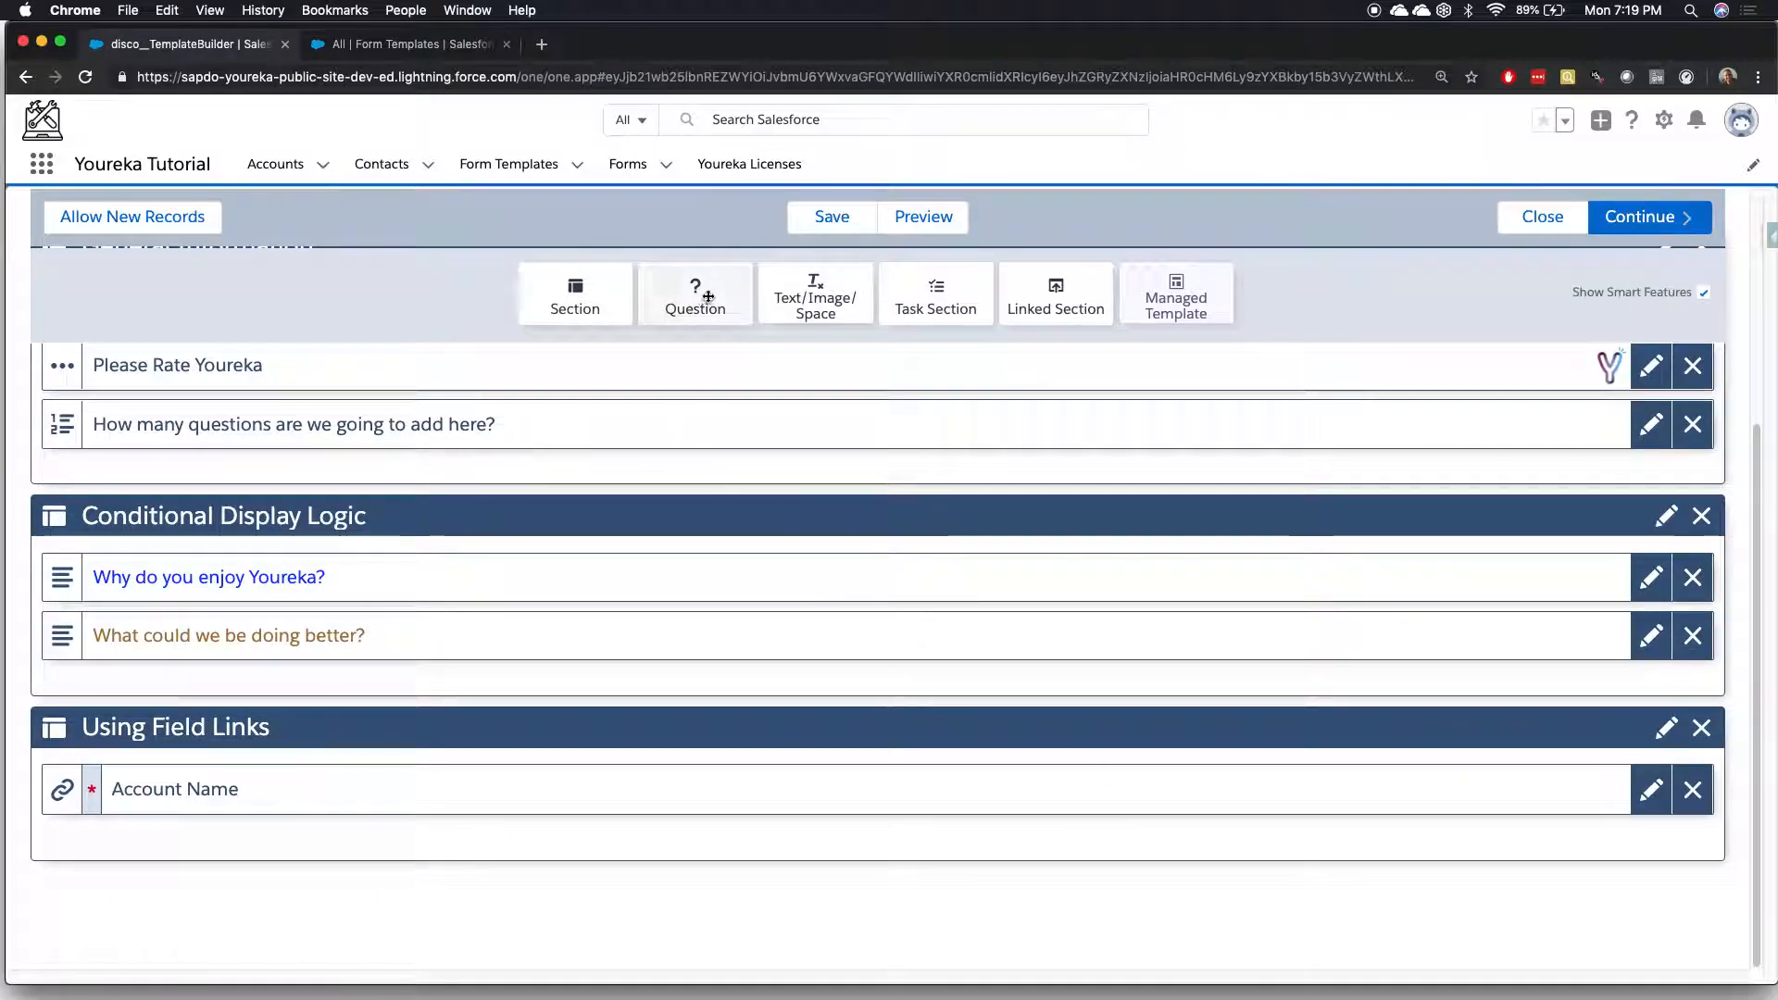
Place a new question below Account Name in the Using Field Links section with the text "Account Website" and the type Field Link.
{"action": "left_click_drag", "start_coordinate": [704, 292], "coordinate": [432, 871]}
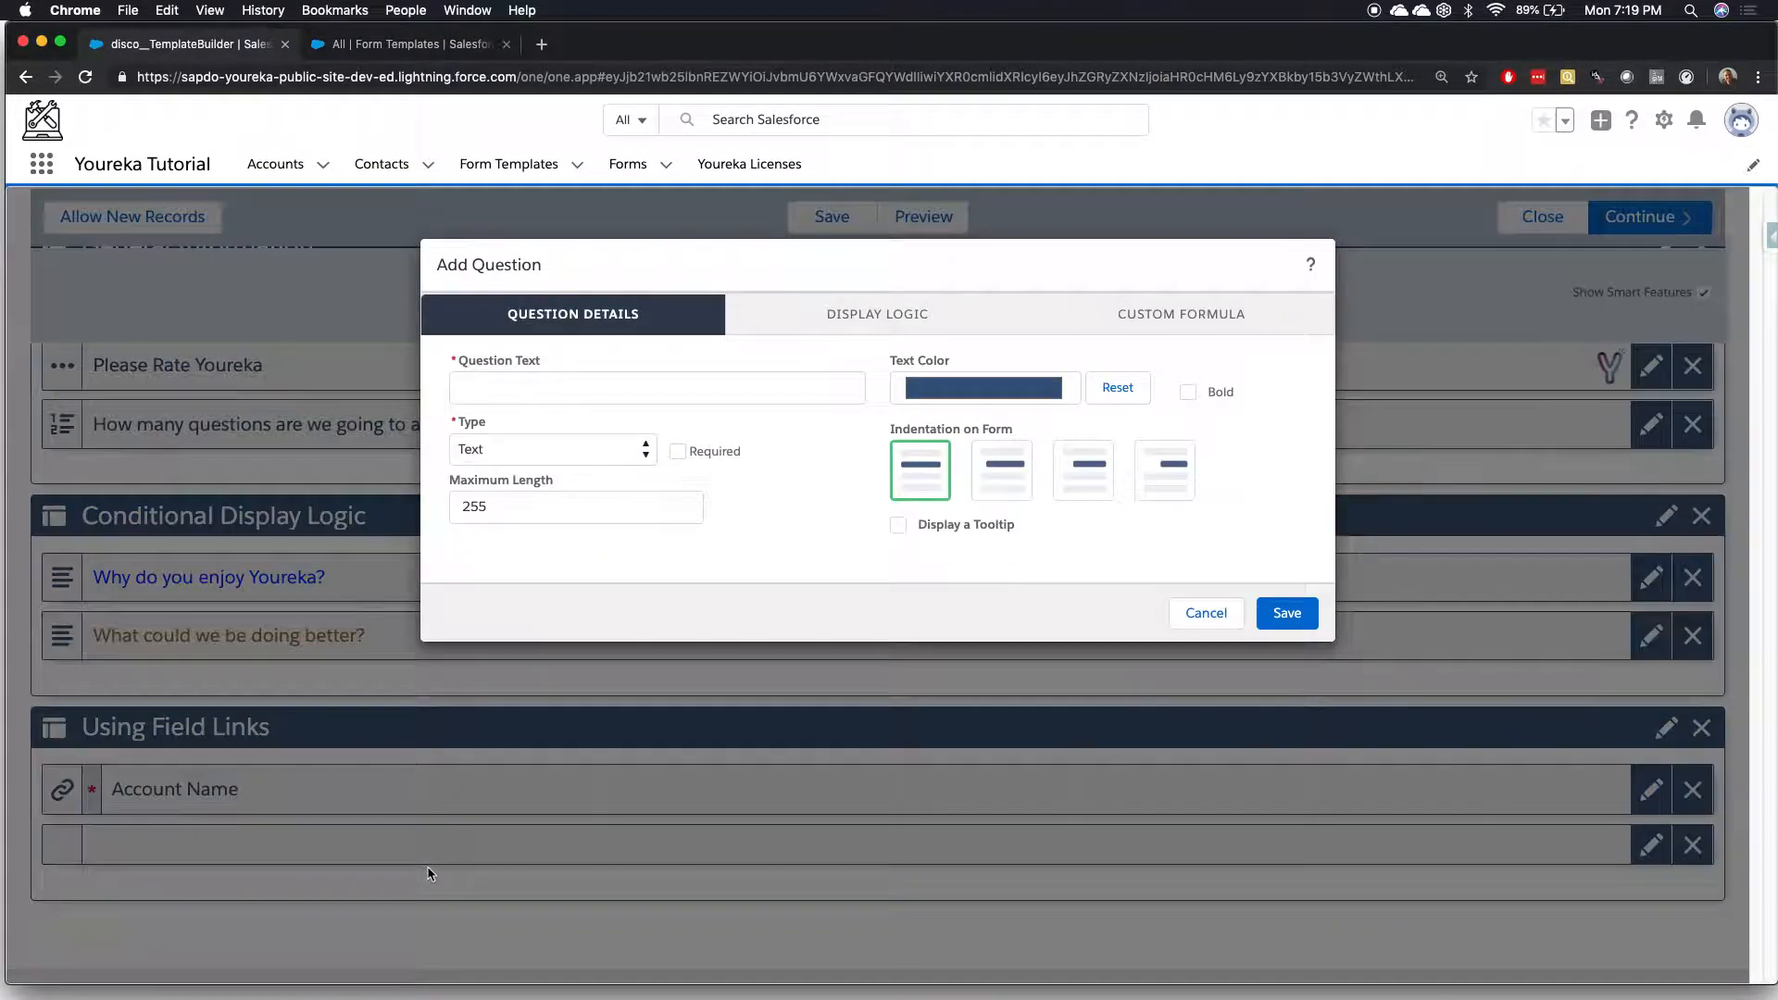
{"action": "type", "text": "Accoun"}
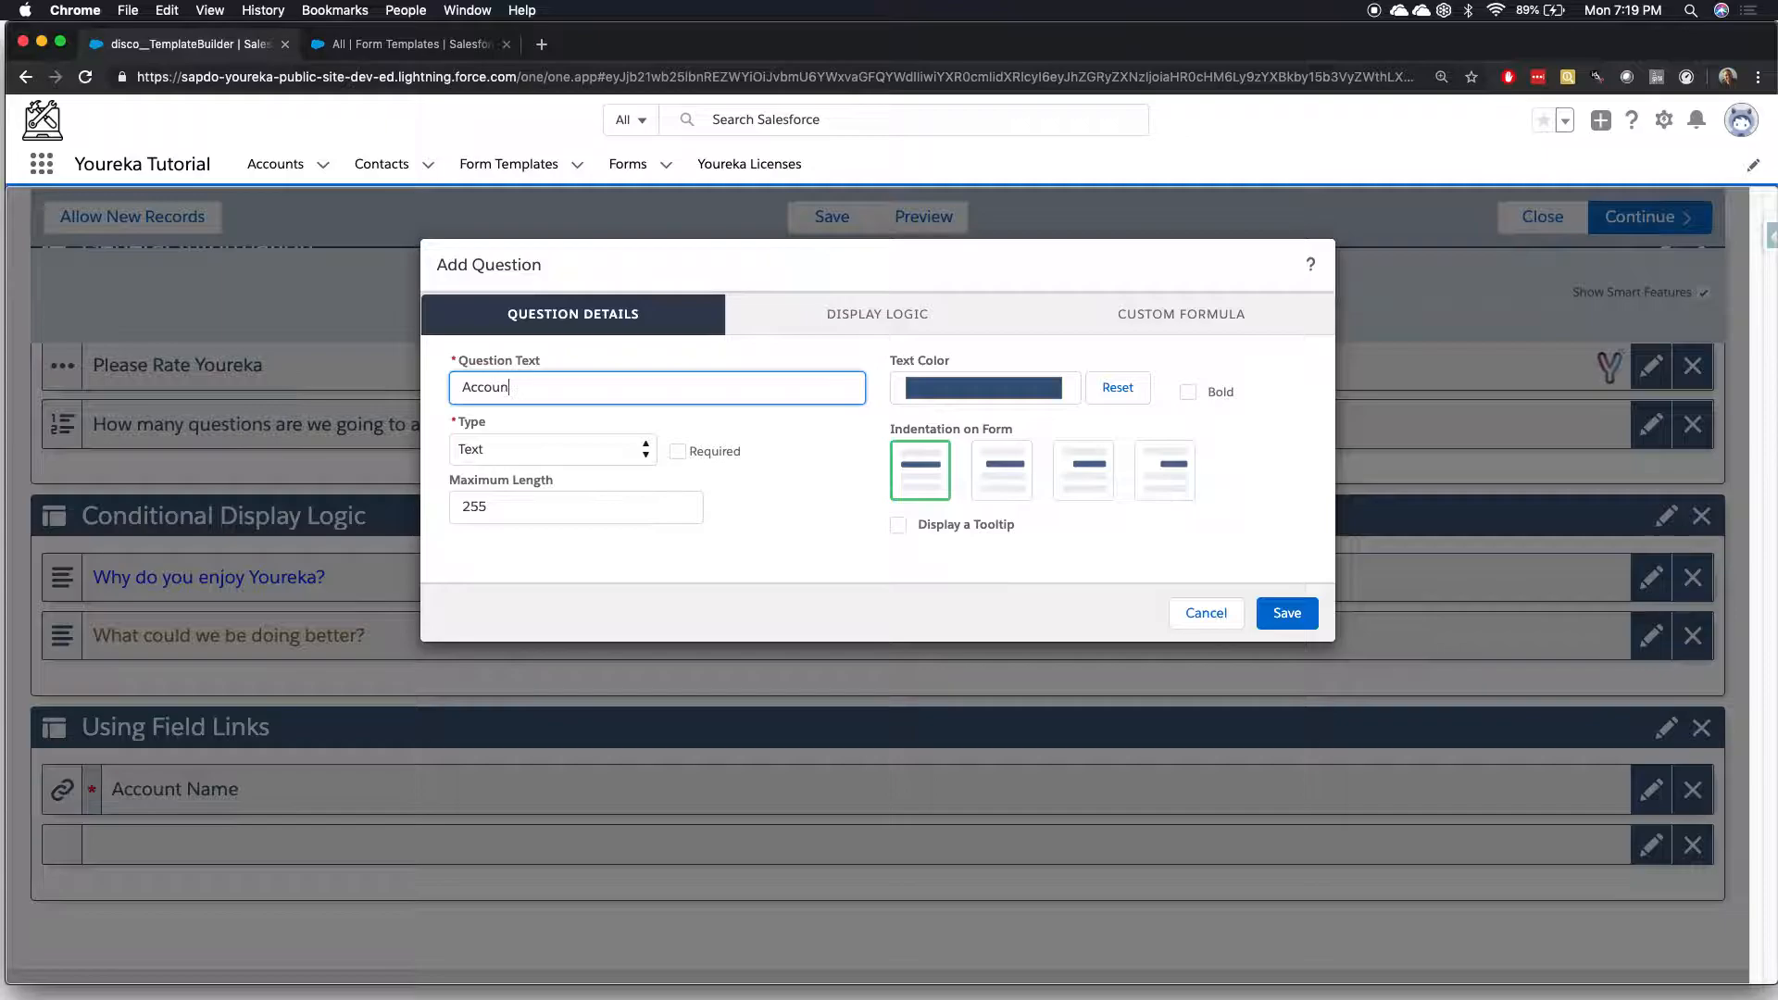
{"action": "type", "text": "t Website"}
{"action": "left_click", "coordinate": [593, 448]}
{"action": "left_click", "coordinate": [575, 308]}
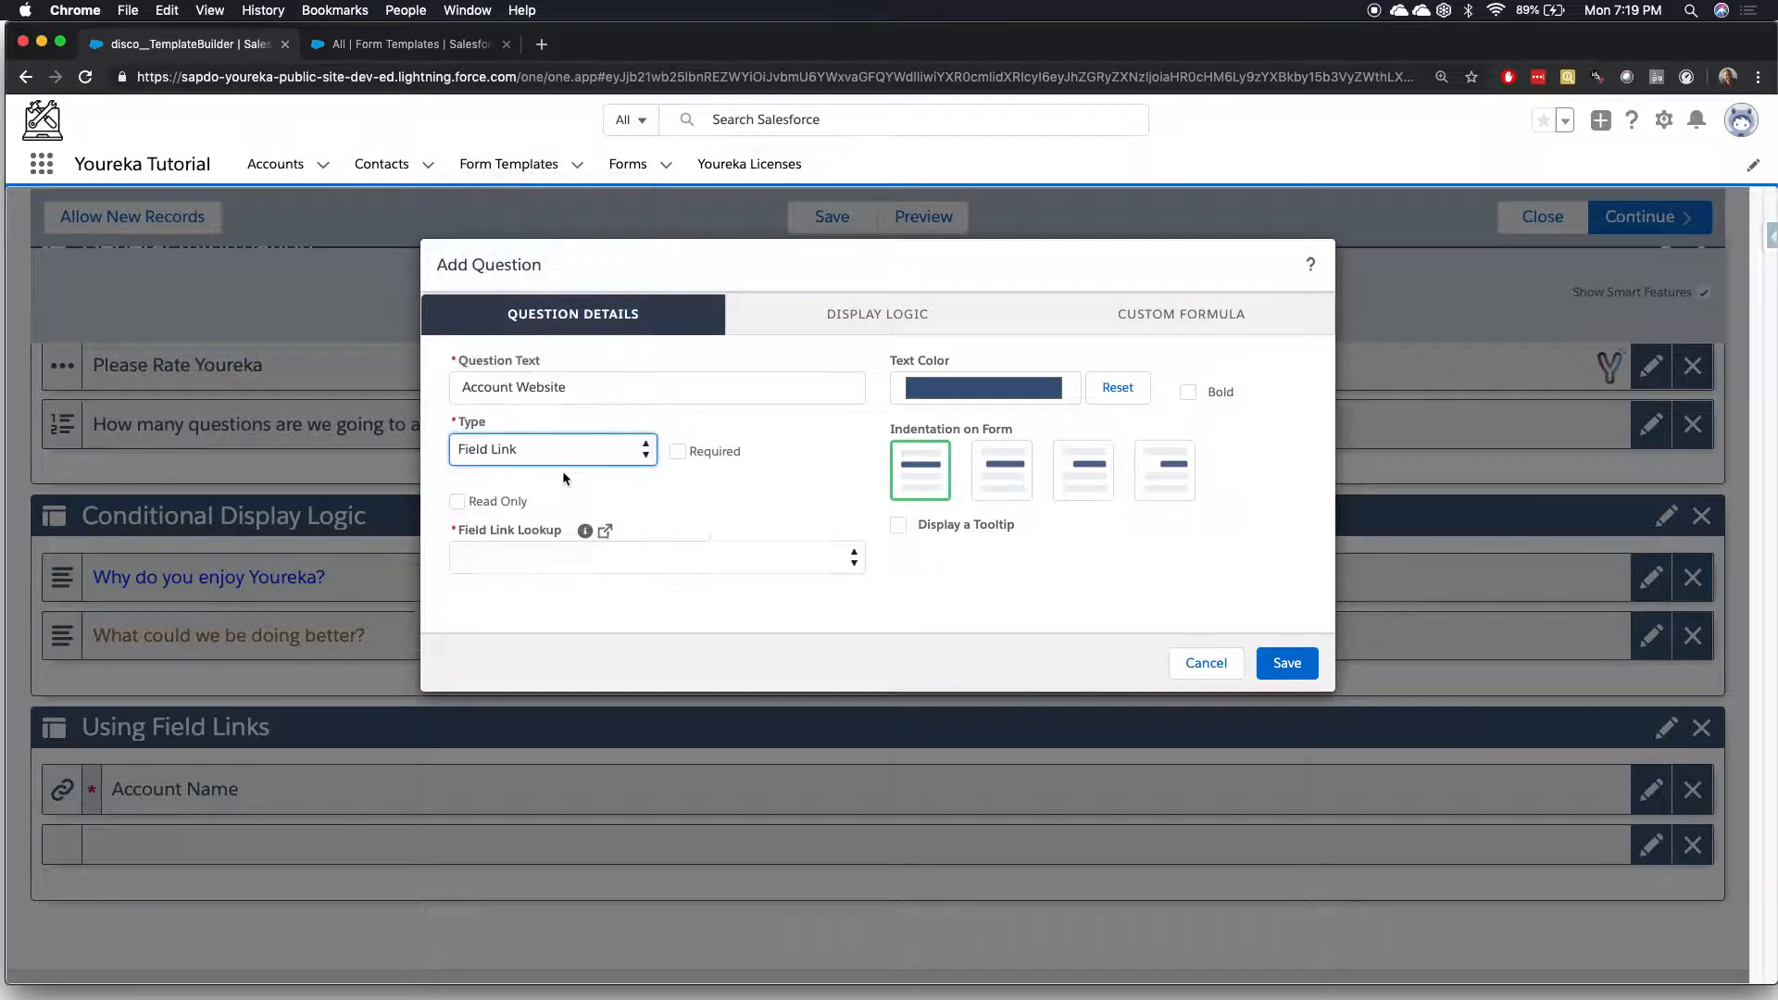
Link the Account Website question to the Website field through the disco__Form_Account__c lookup and save the question.
{"action": "left_click", "coordinate": [545, 563]}
{"action": "left_click", "coordinate": [542, 576]}
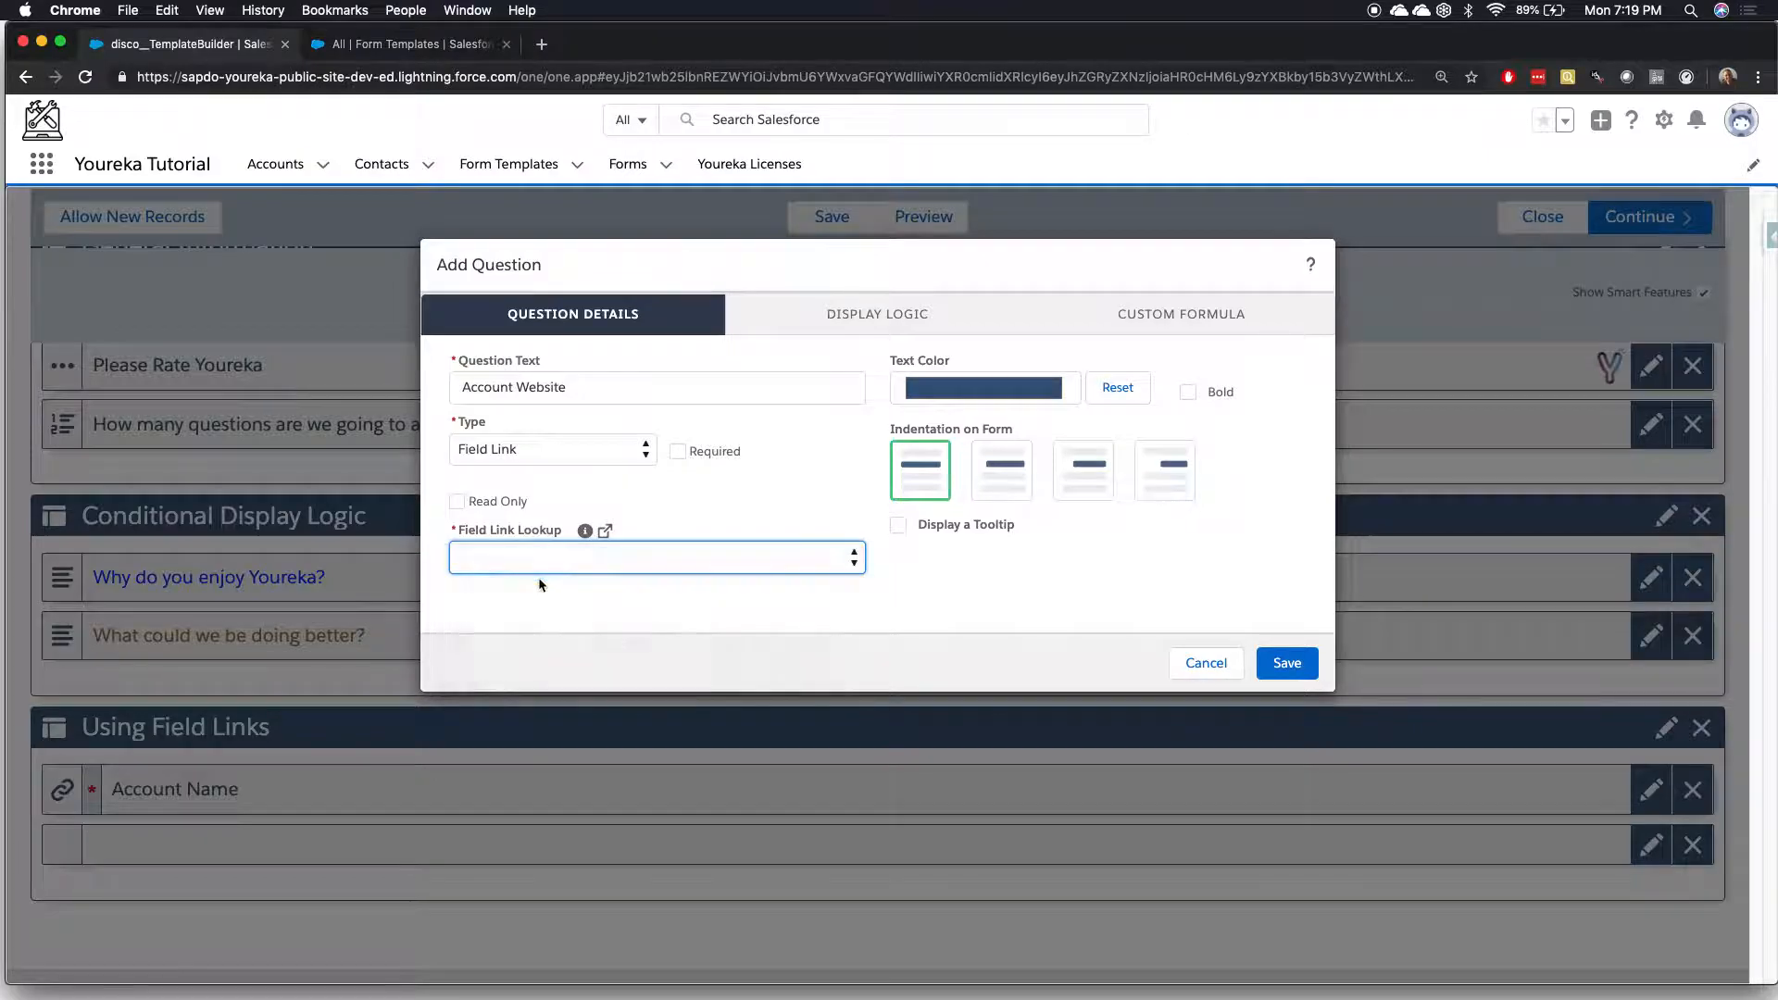
{"action": "left_click", "coordinate": [576, 620]}
{"action": "left_click", "coordinate": [579, 624]}
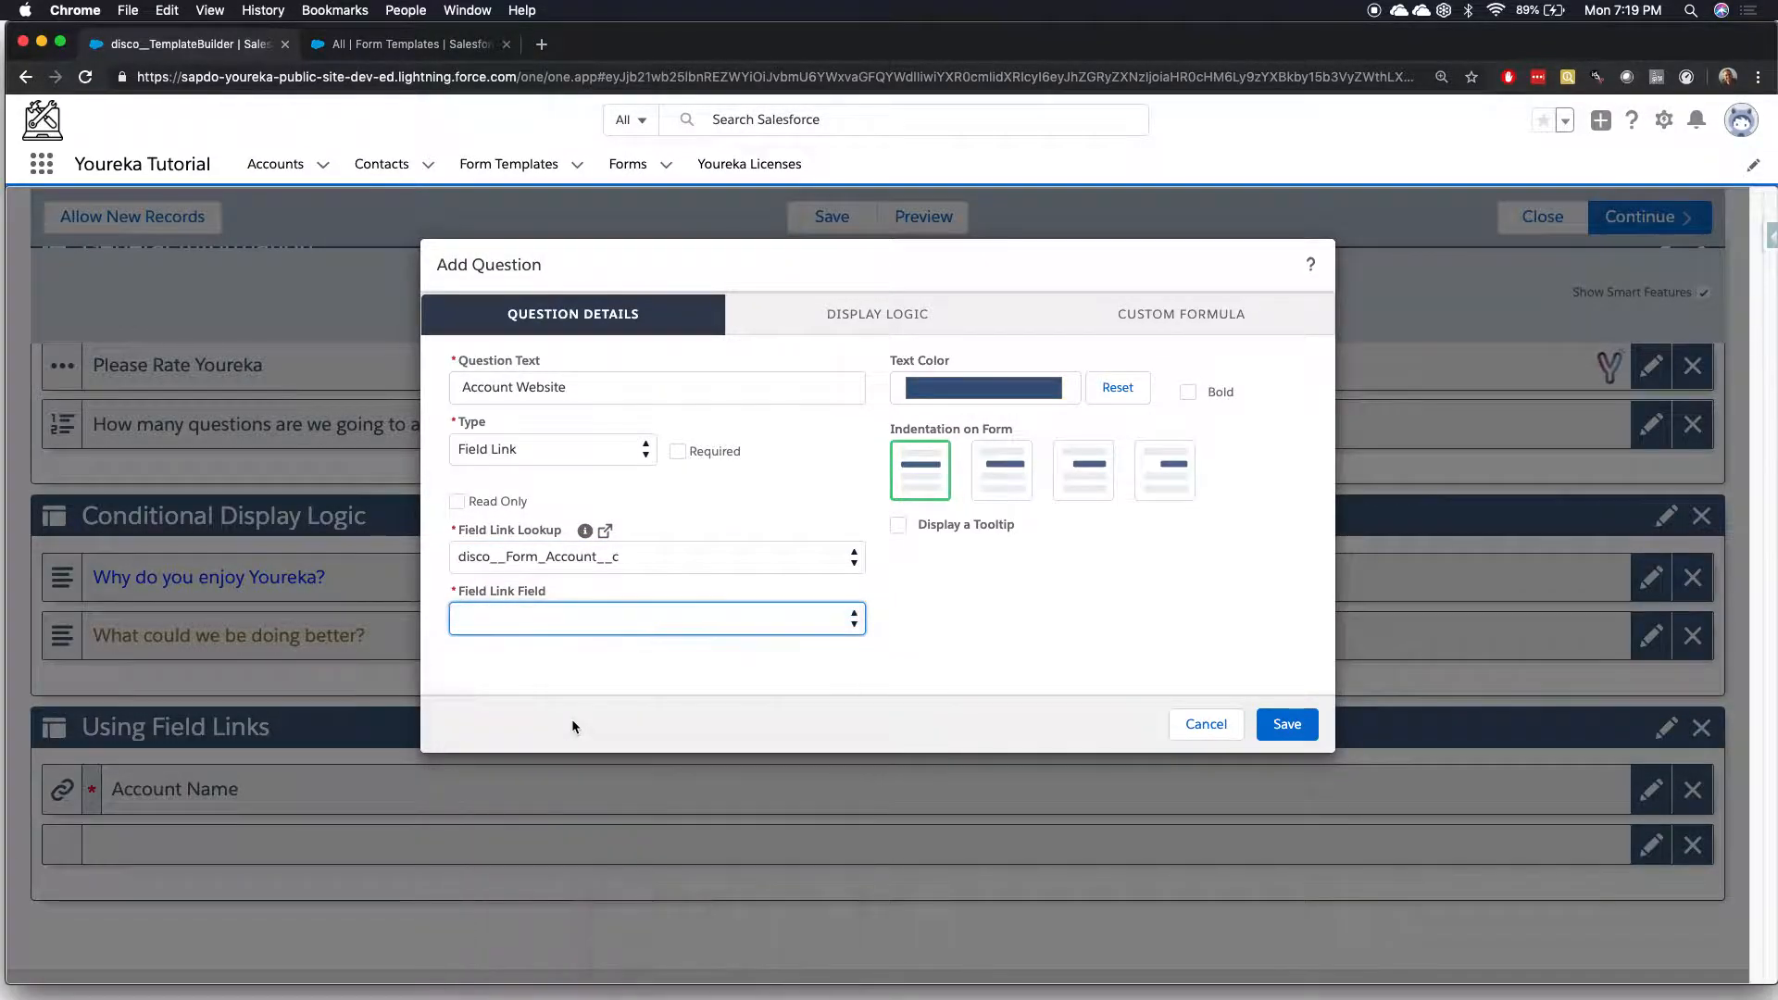
{"action": "left_click", "coordinate": [611, 619]}
{"action": "scroll", "coordinate": [597, 798], "scroll_direction": "down", "scroll_amount": 2}
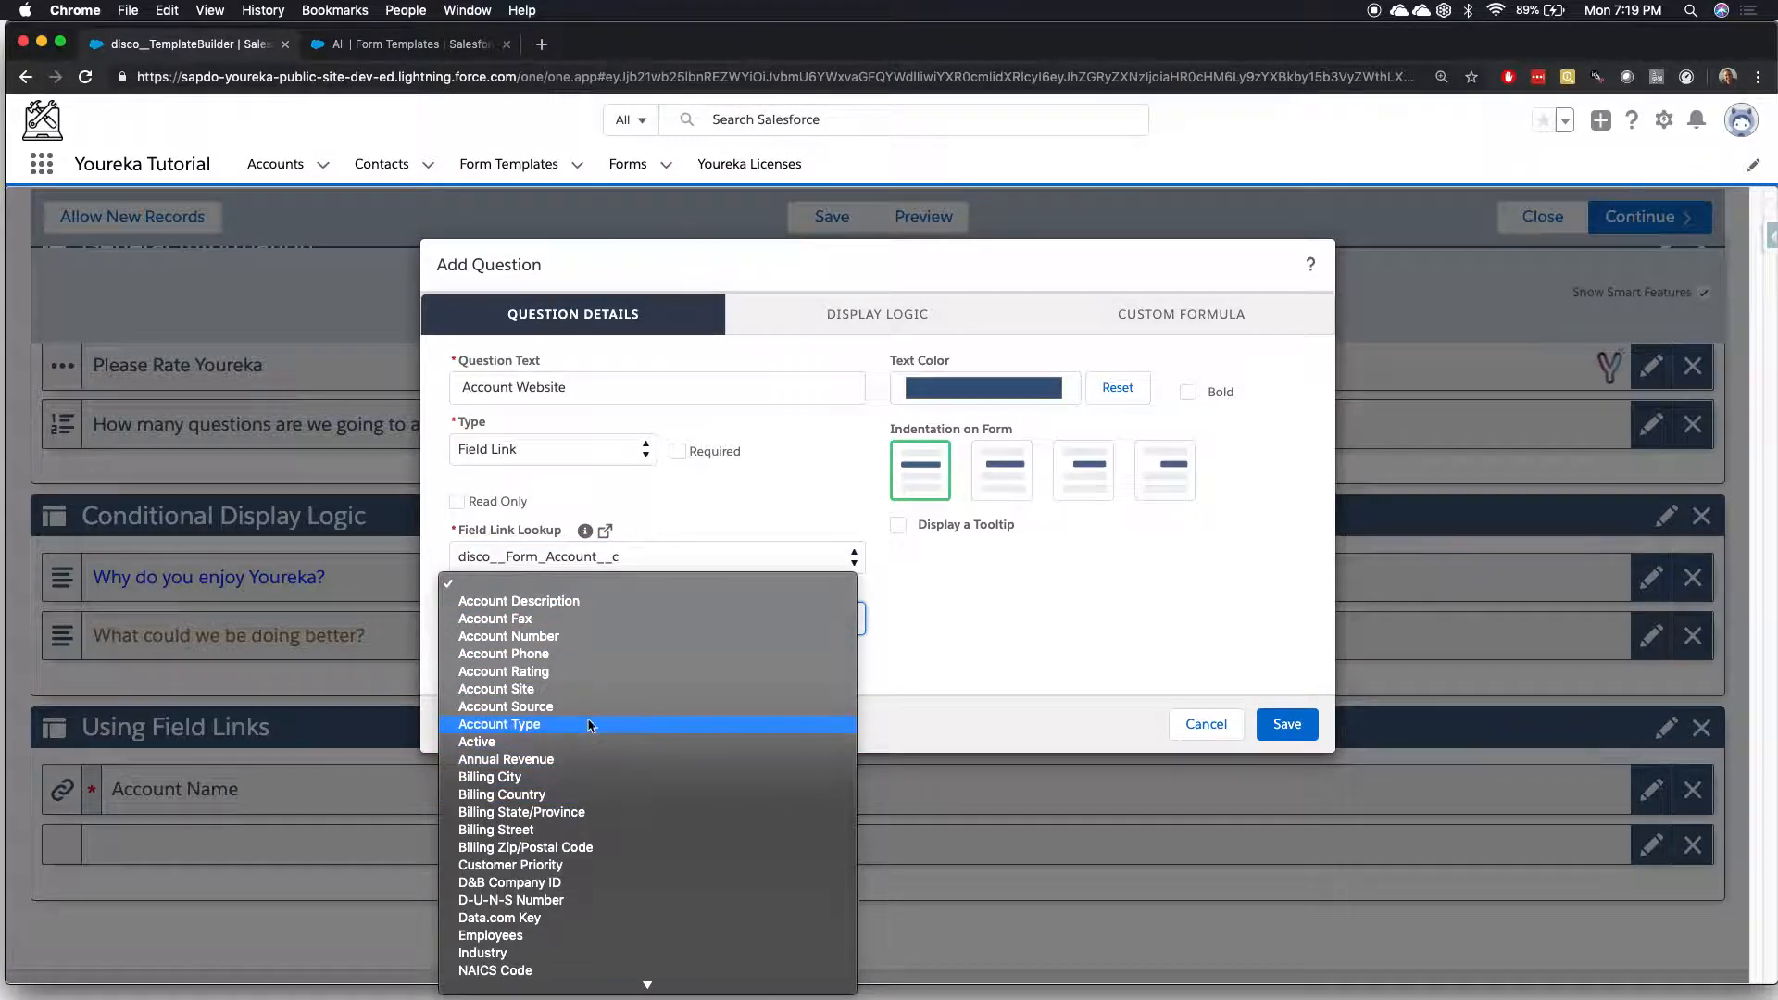
{"action": "scroll", "coordinate": [614, 824], "scroll_direction": "down", "scroll_amount": 5}
{"action": "left_click", "coordinate": [593, 964]}
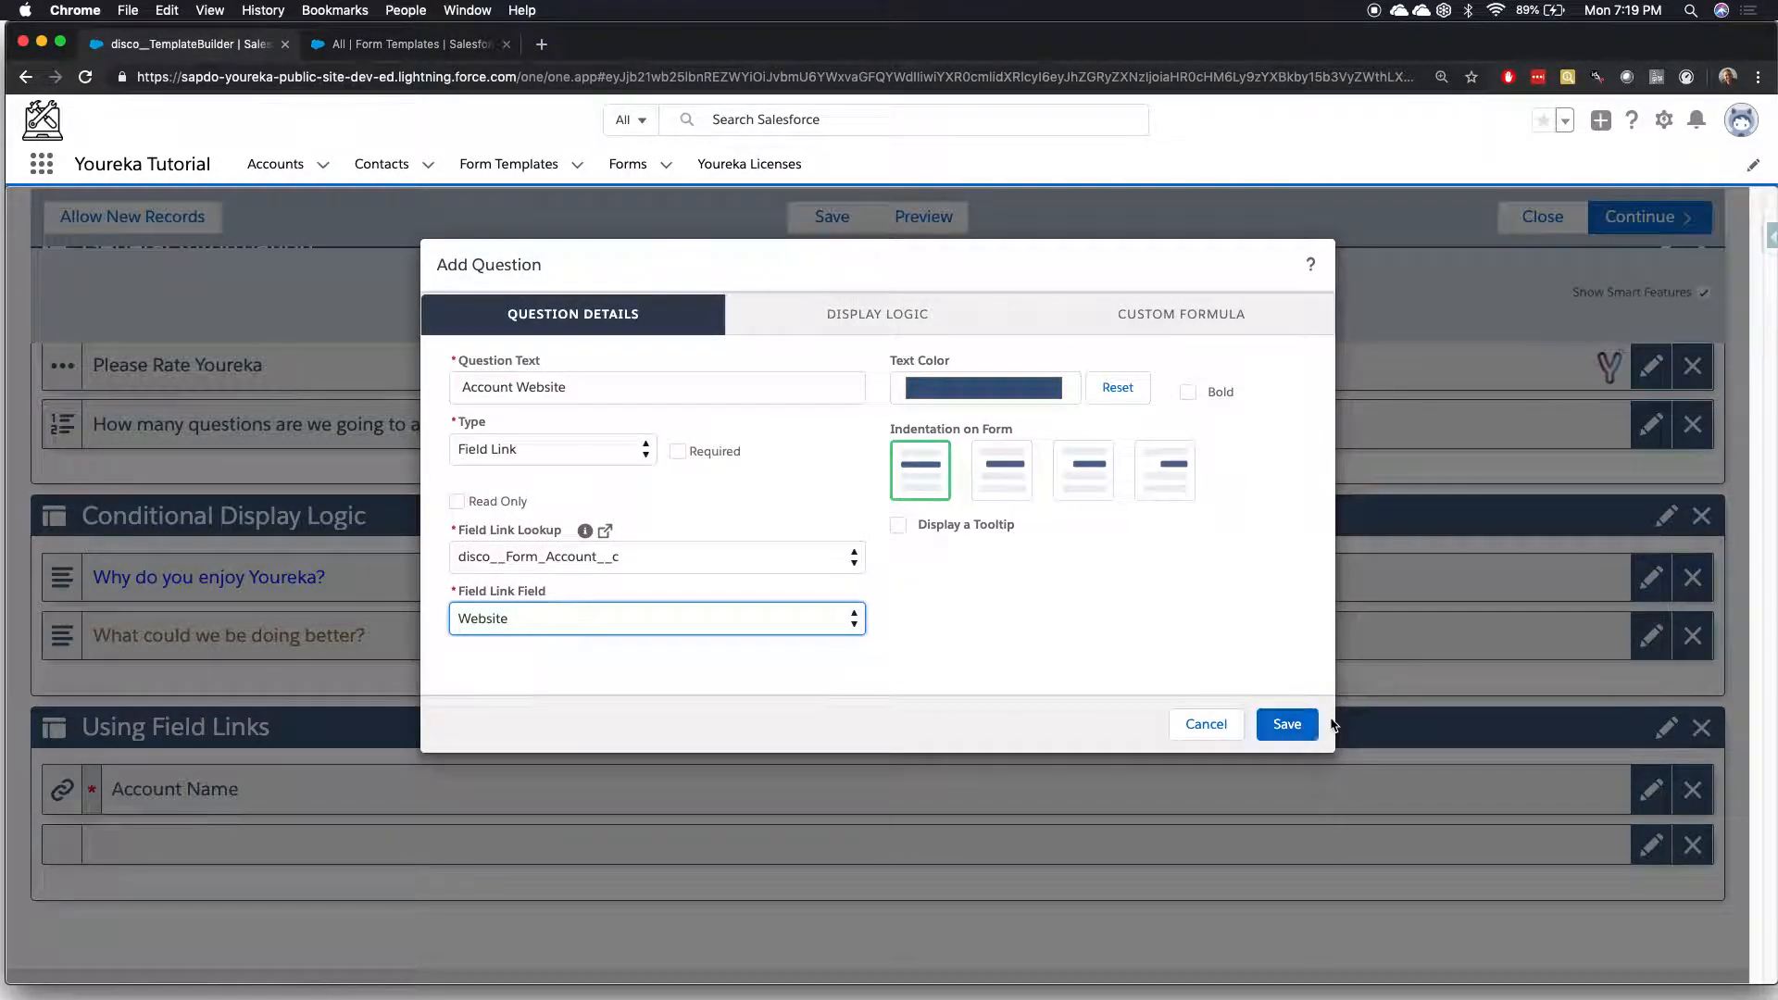
{"action": "left_click", "coordinate": [1287, 725]}
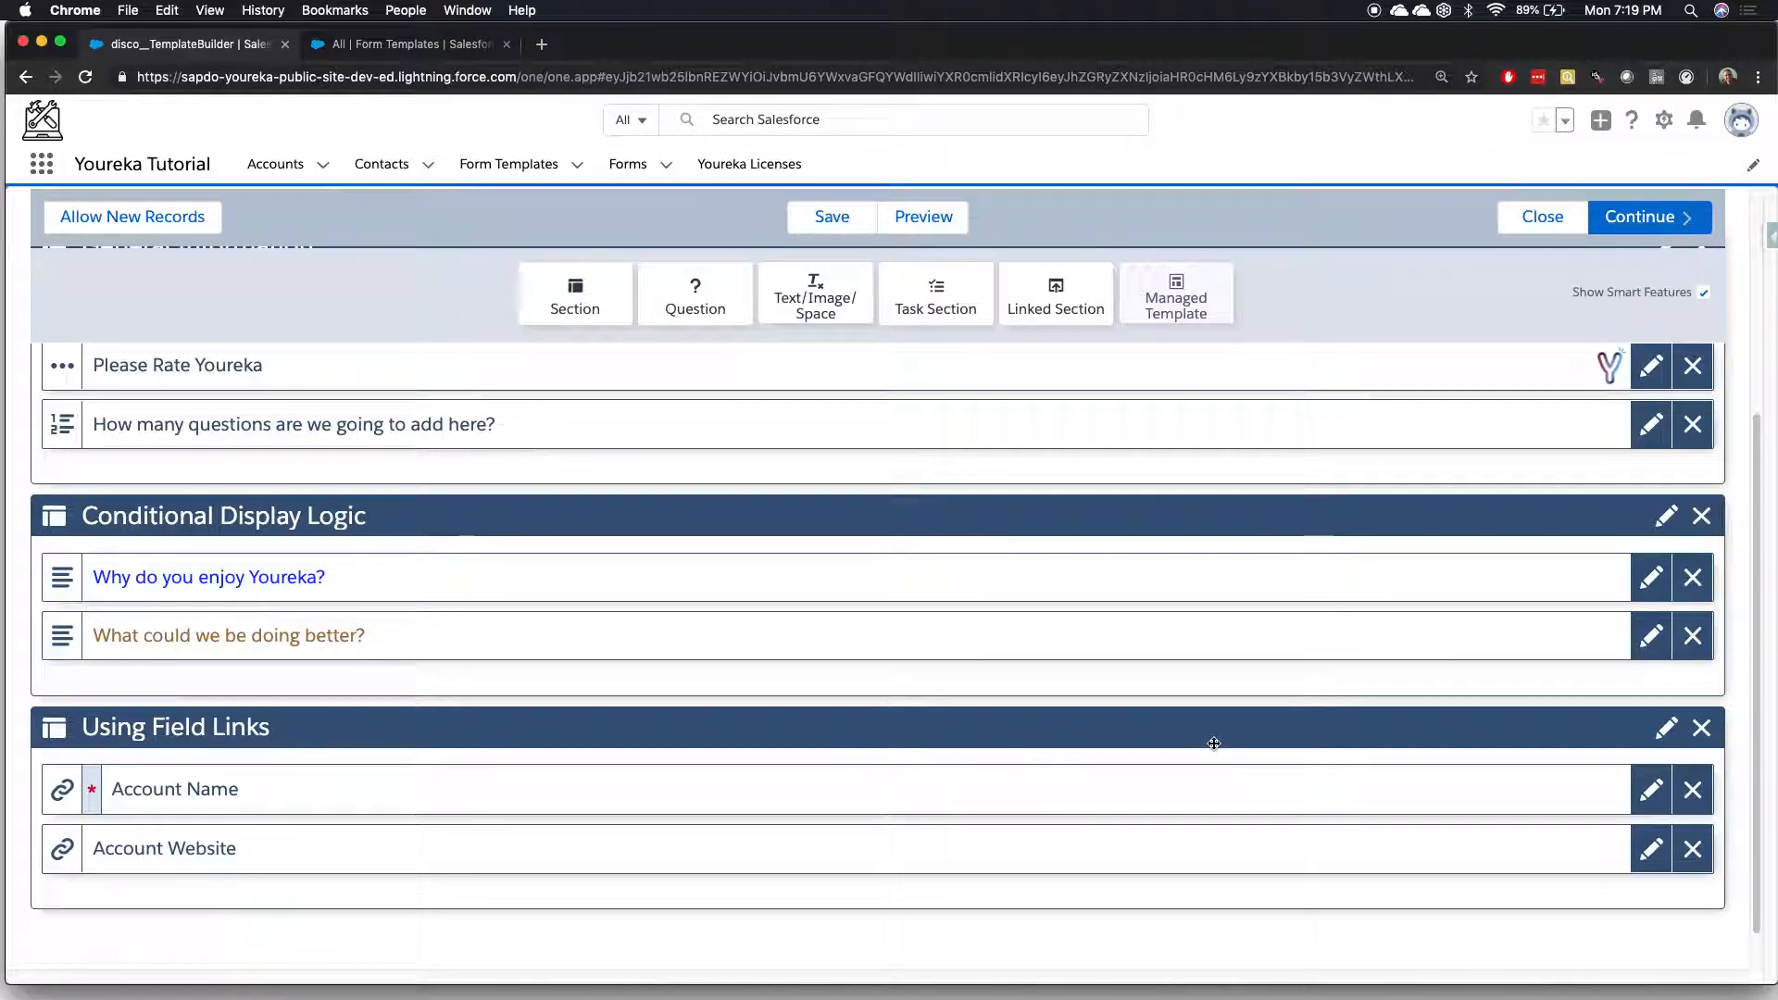
Save the form template with the two field link questions in the Using Field Links section.
{"action": "scroll", "coordinate": [1072, 745], "scroll_direction": "down", "scroll_amount": 1}
{"action": "left_click", "coordinate": [841, 233]}
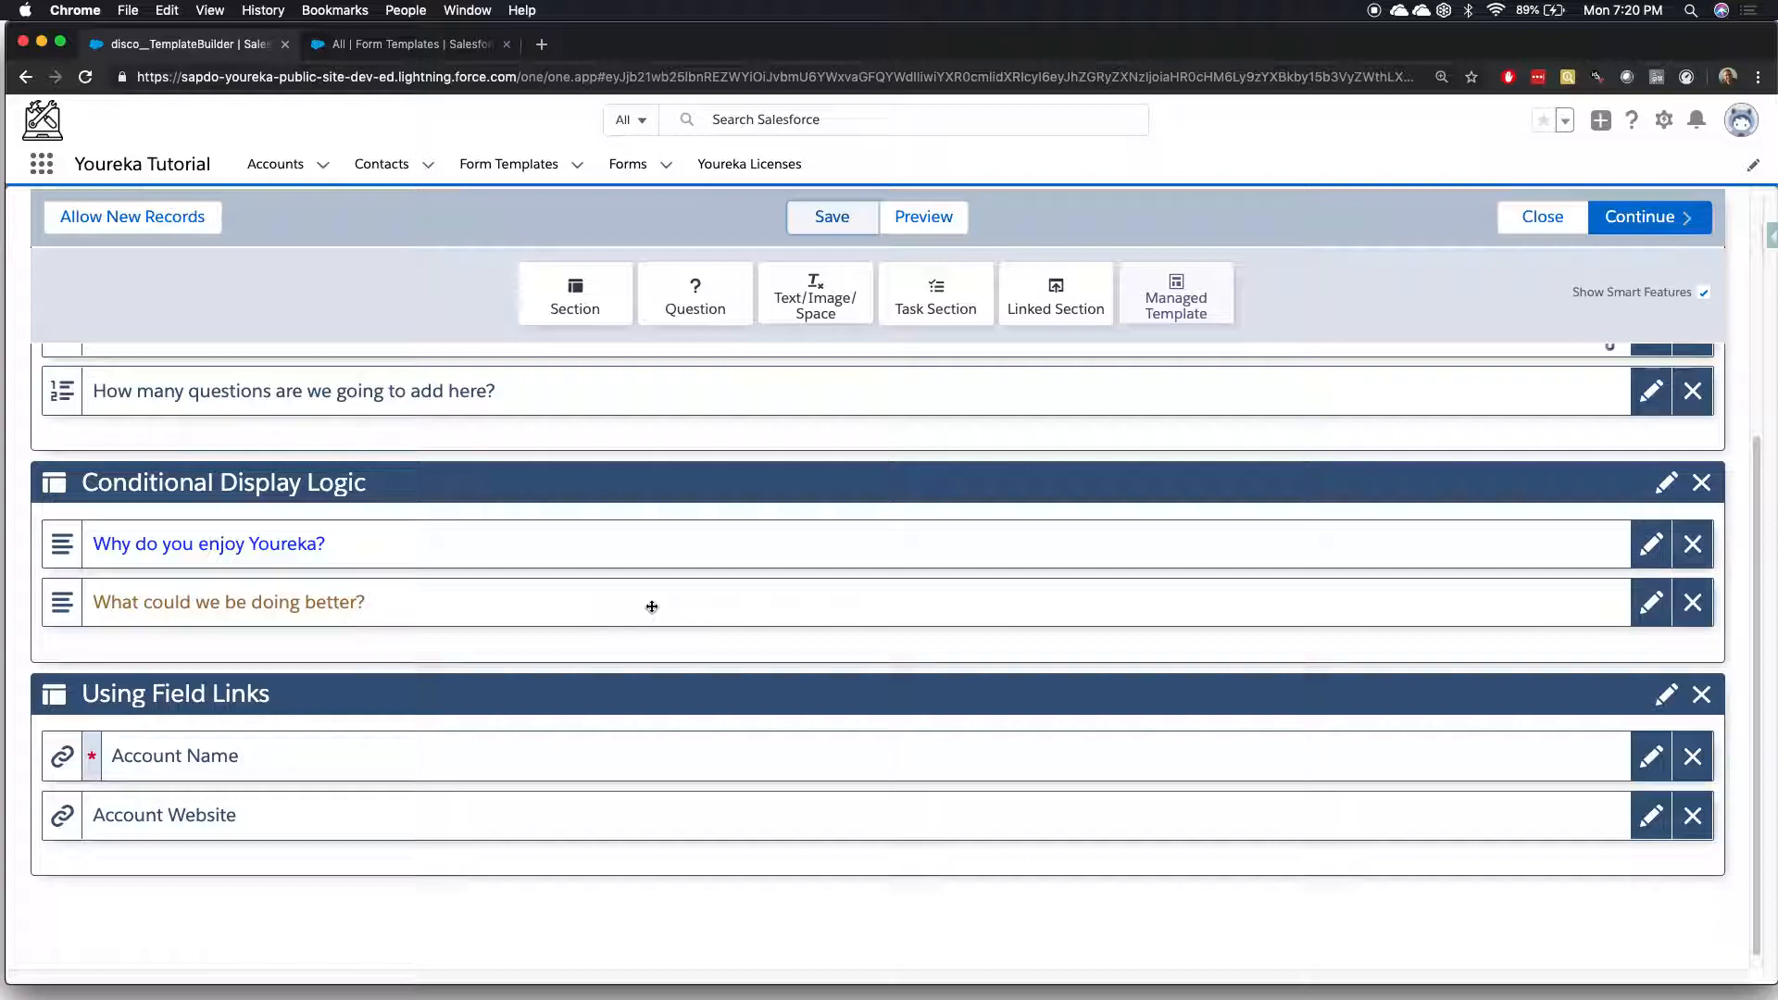
{"action": "scroll", "coordinate": [666, 644], "scroll_direction": "down", "scroll_amount": 1}
{"action": "scroll", "coordinate": [665, 644], "scroll_direction": "down", "scroll_amount": 1}
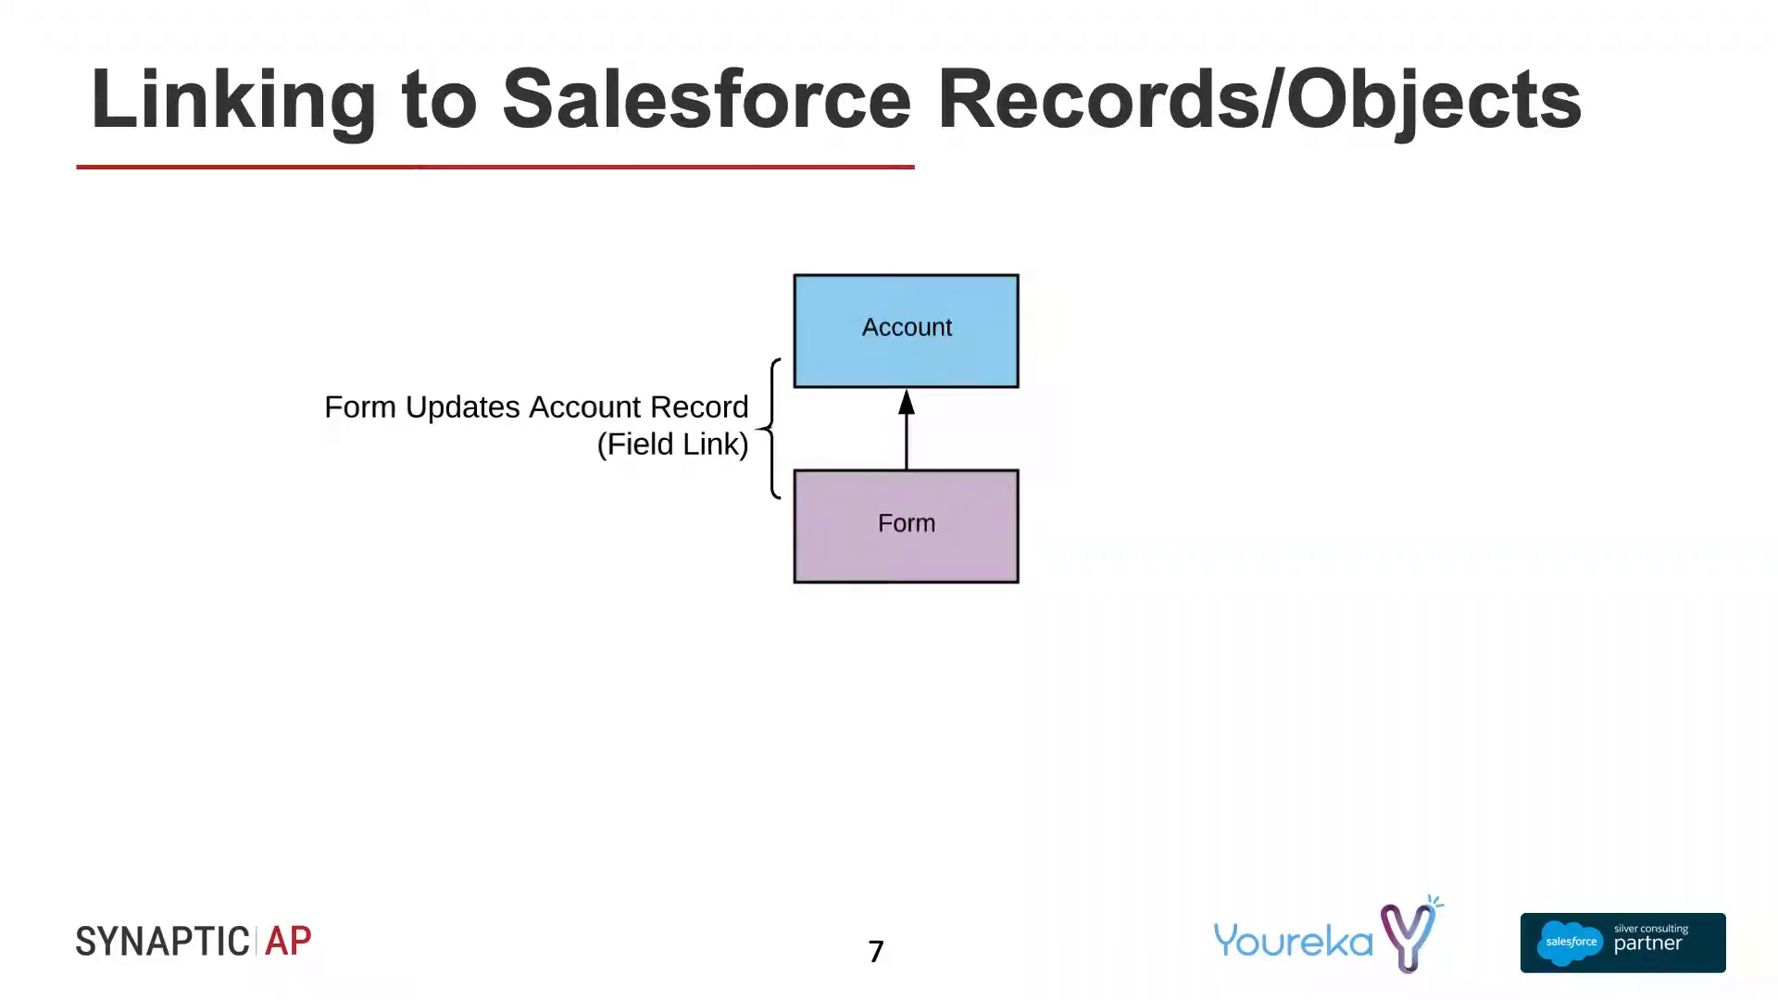
{"action": "key", "text": "Left"}
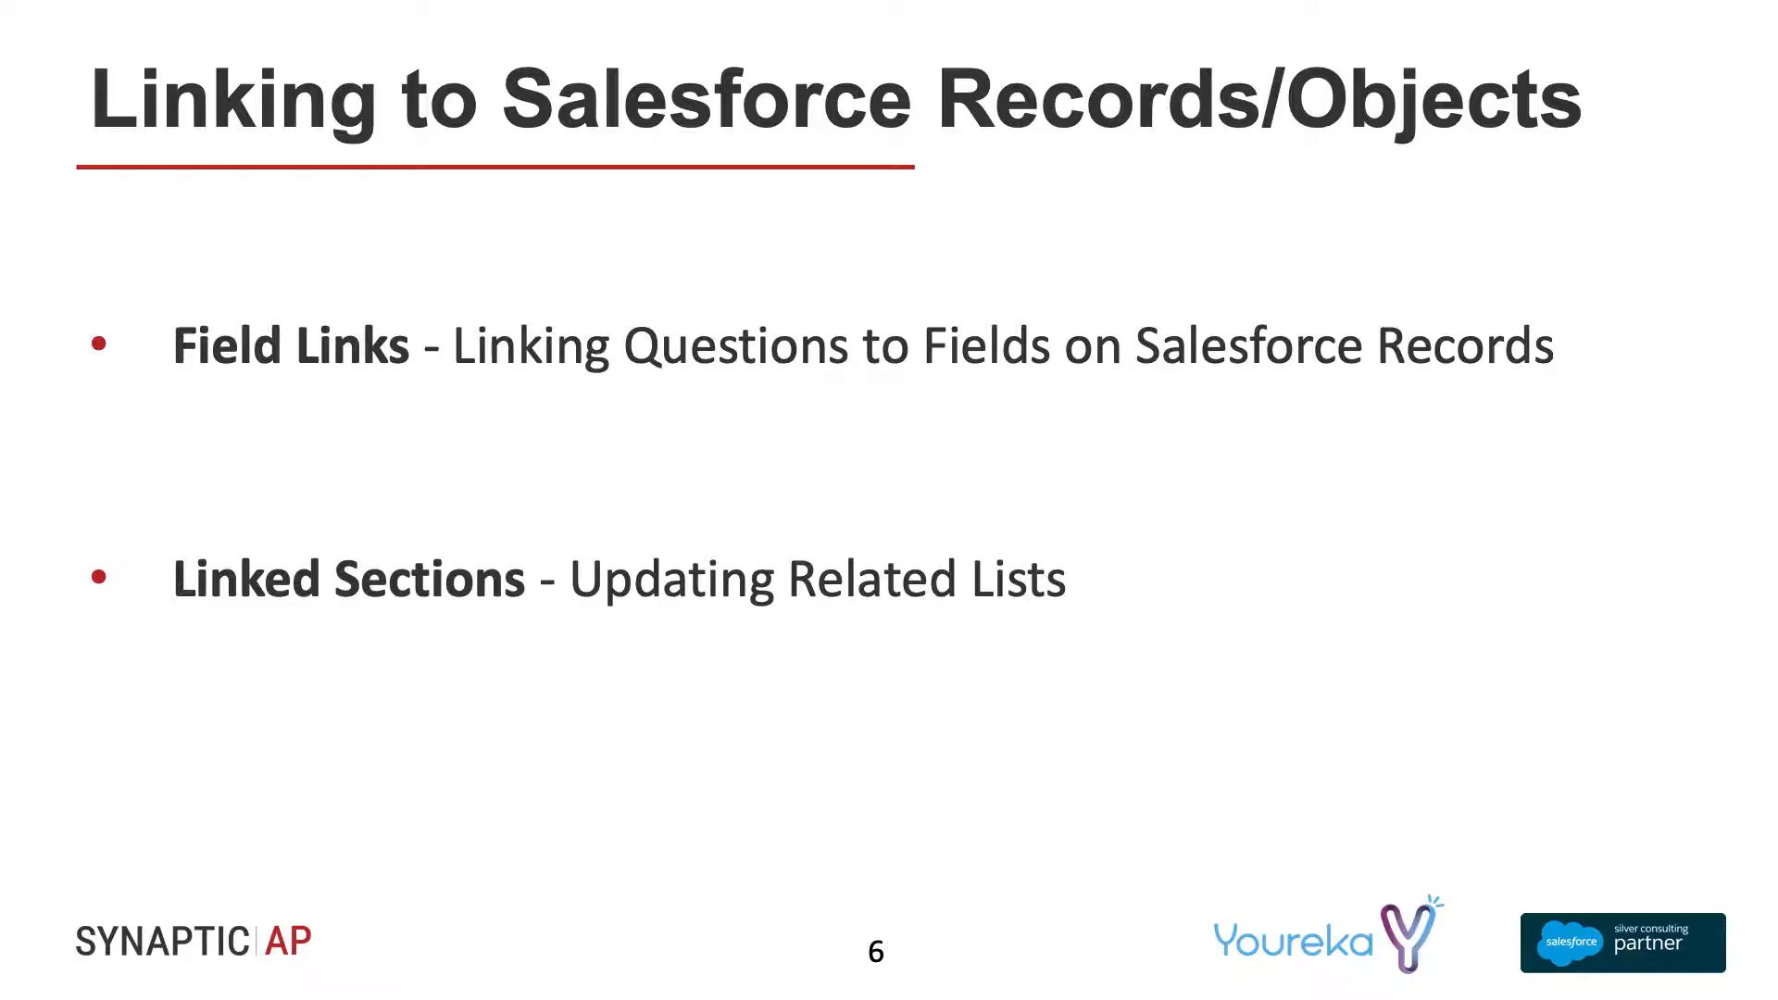
{"action": "key", "text": "Right"}
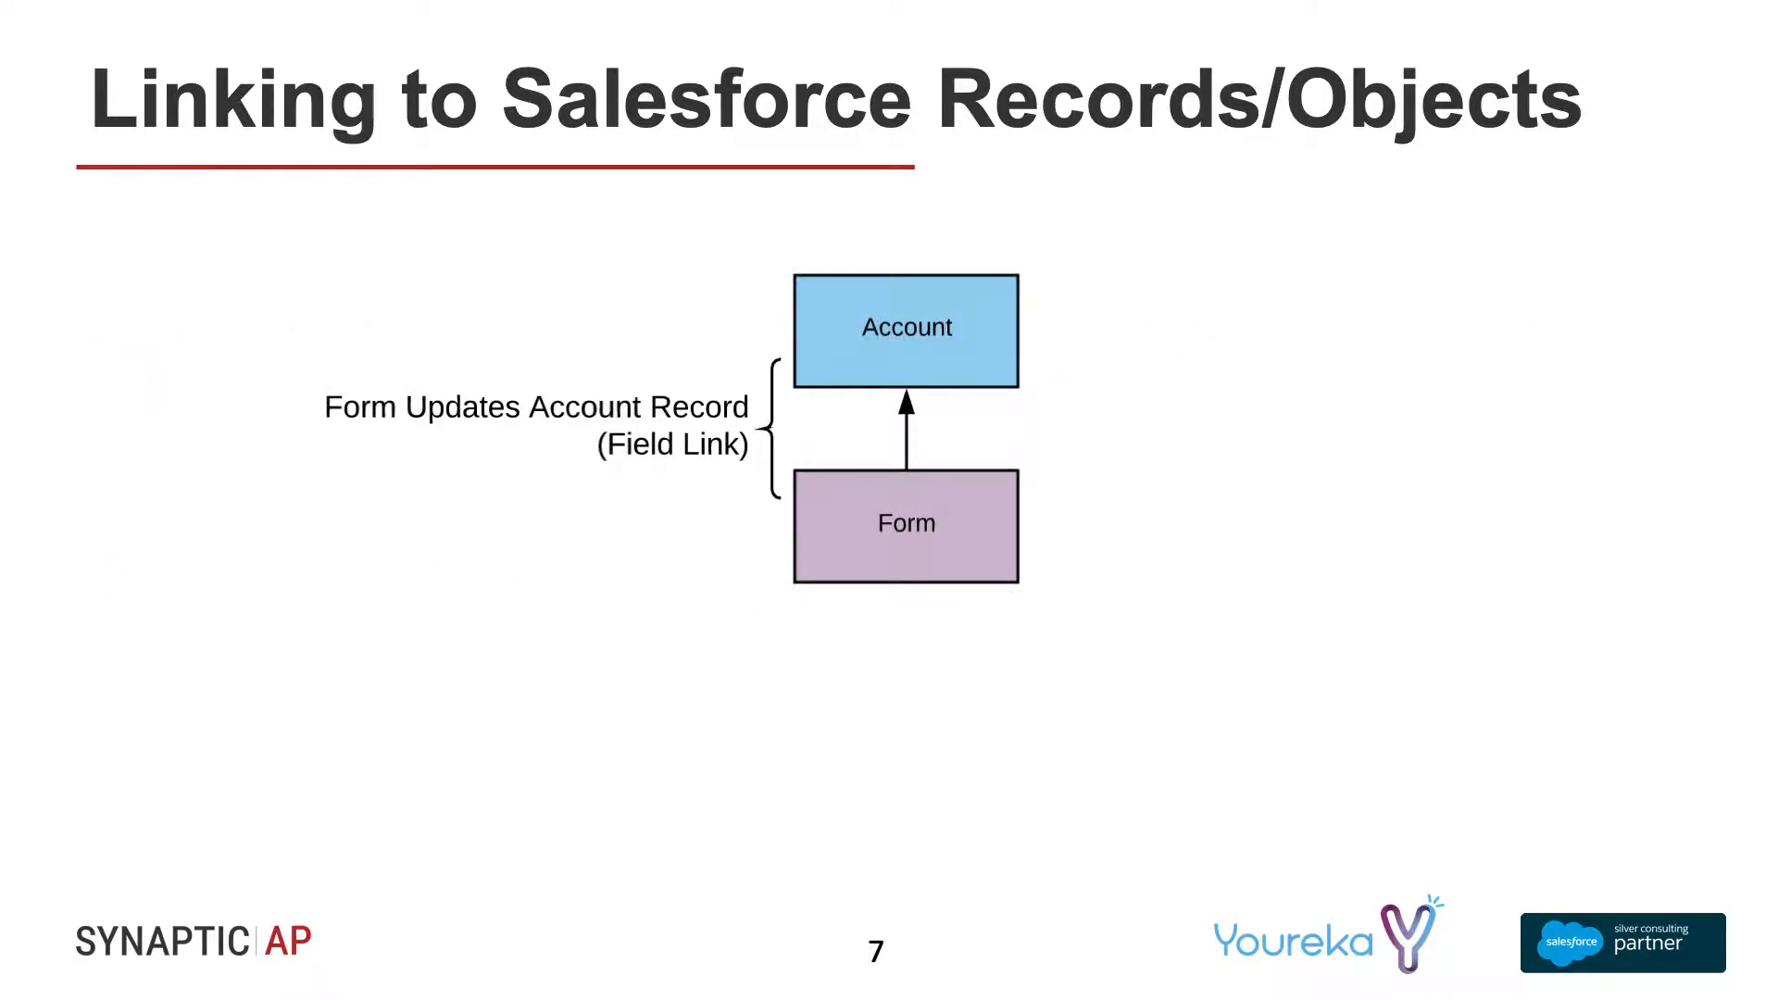
{"action": "key", "text": "Right"}
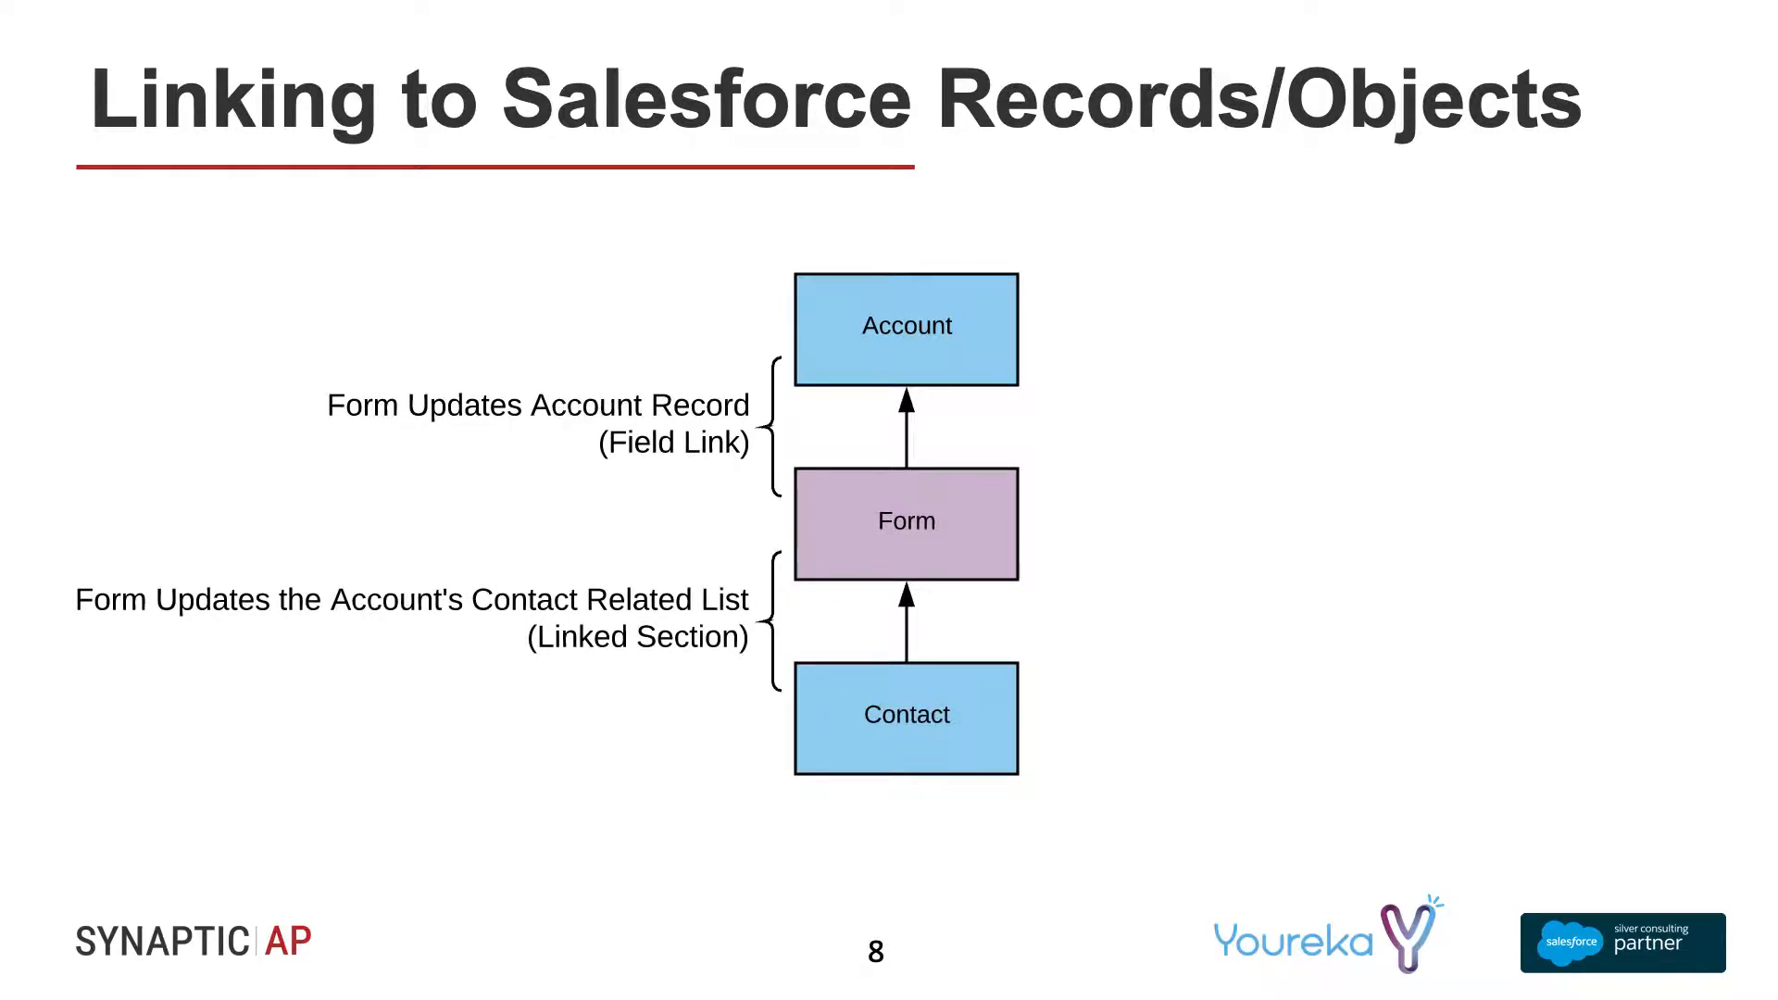